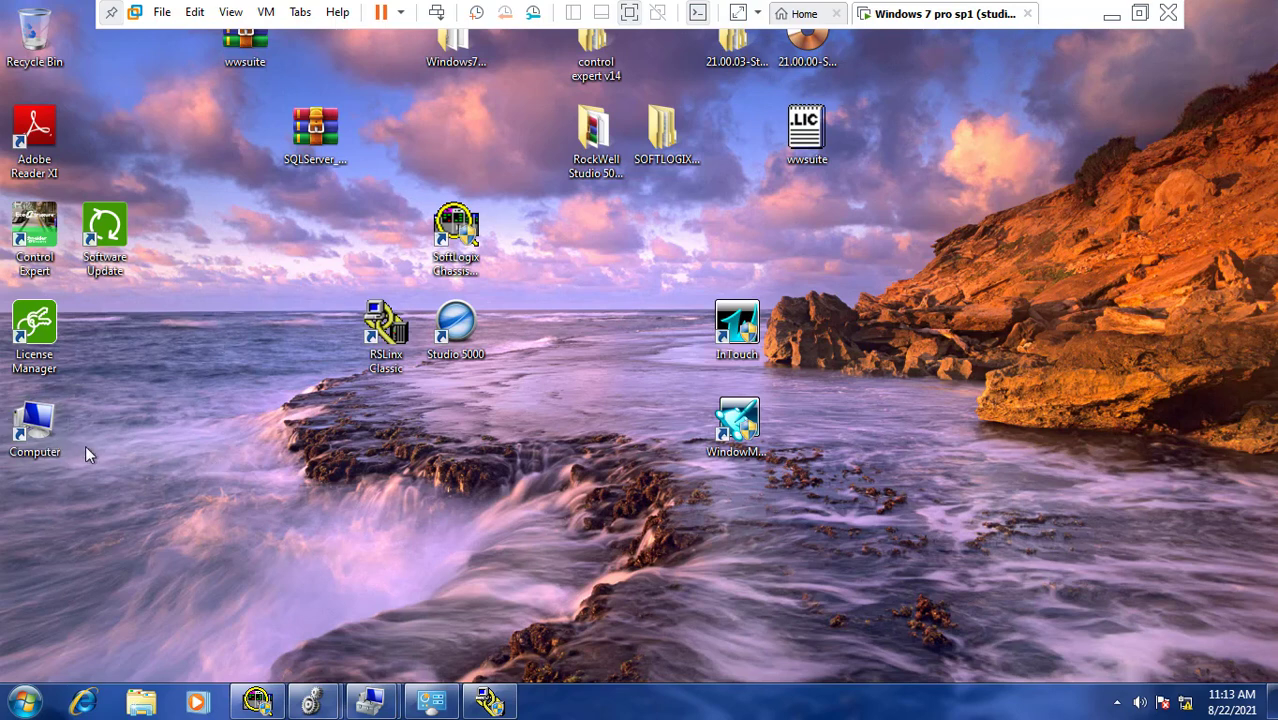
double_click(35, 428)
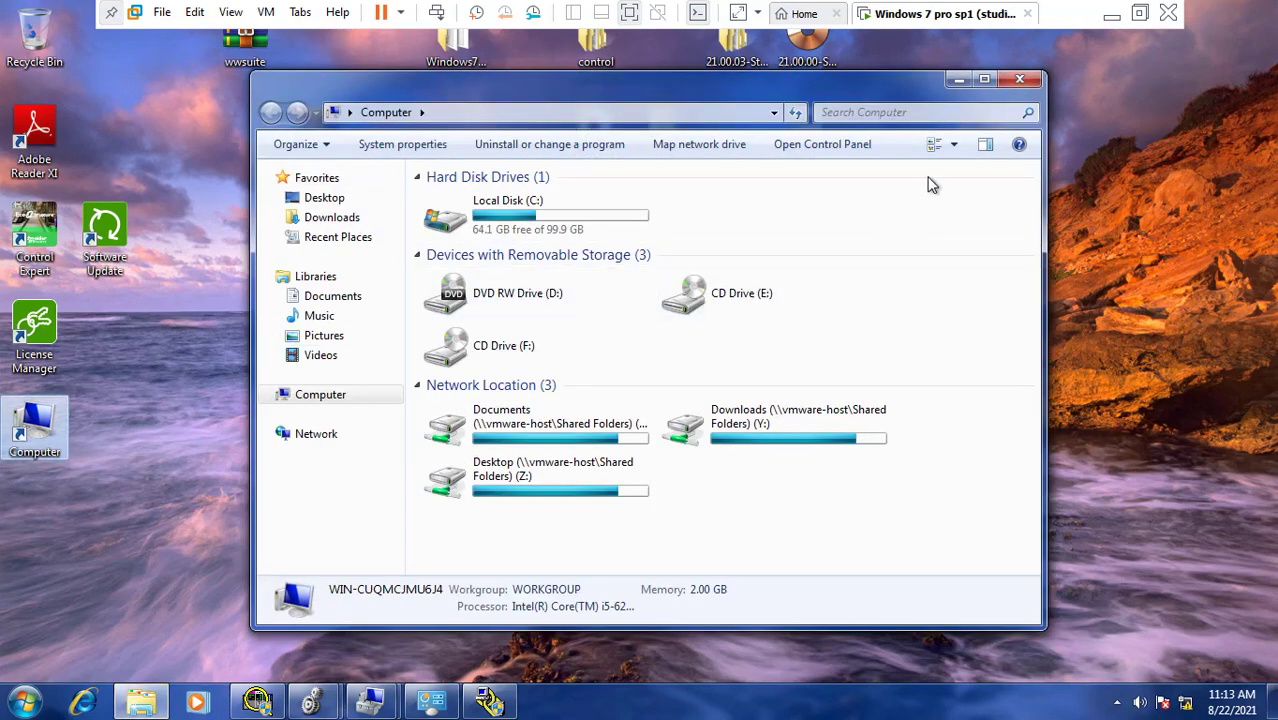
left_click(984, 78)
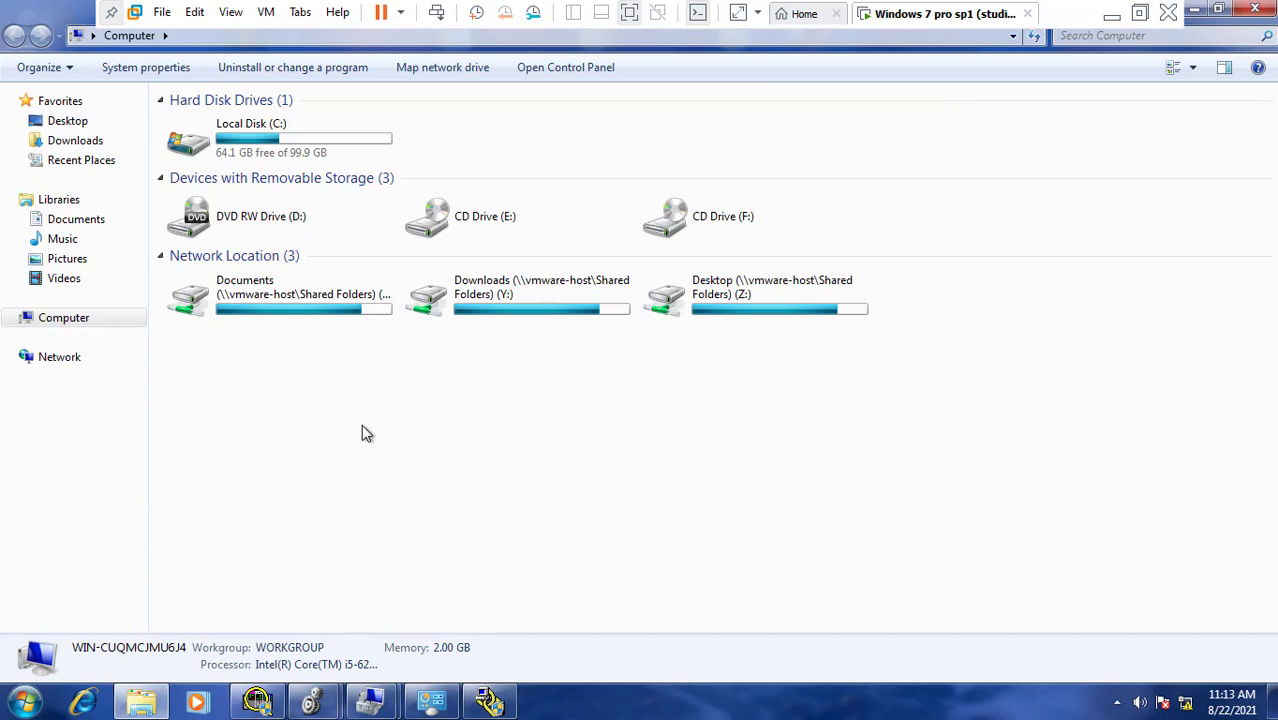
left_click(1255, 8)
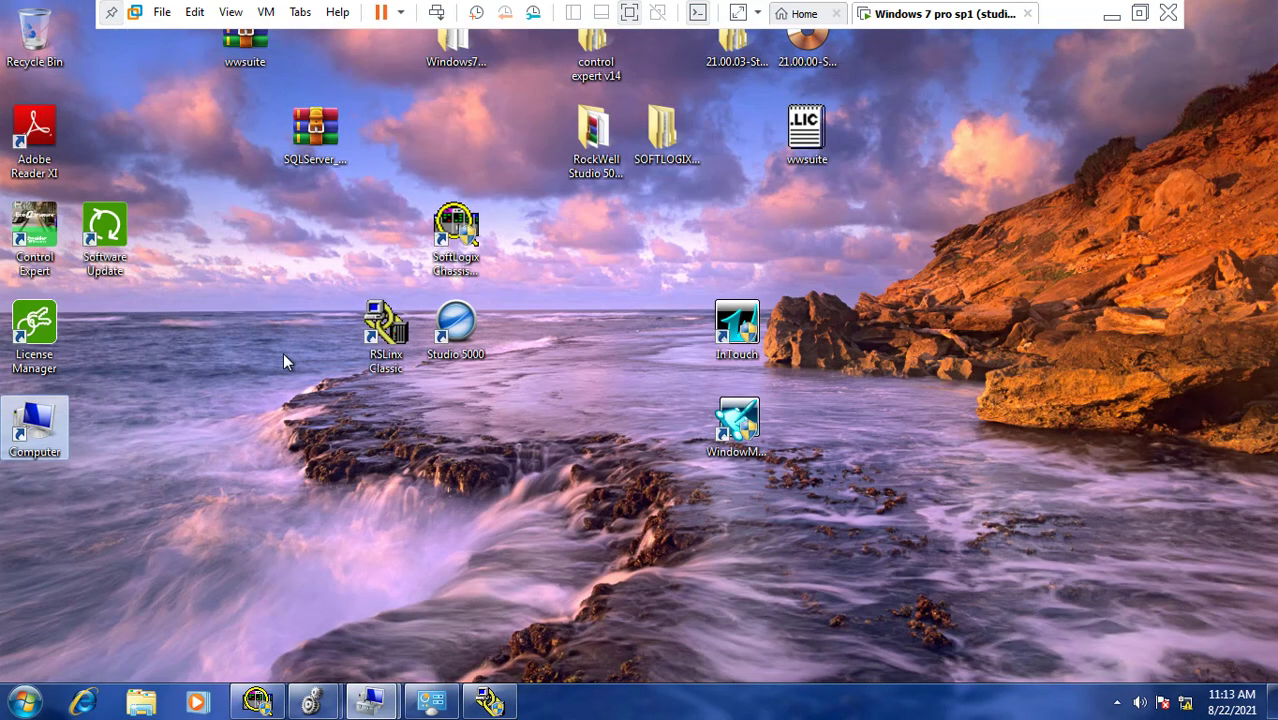
Open Device Manager in the computer's management console and list the devices under Network adapters.
right_click(22, 440)
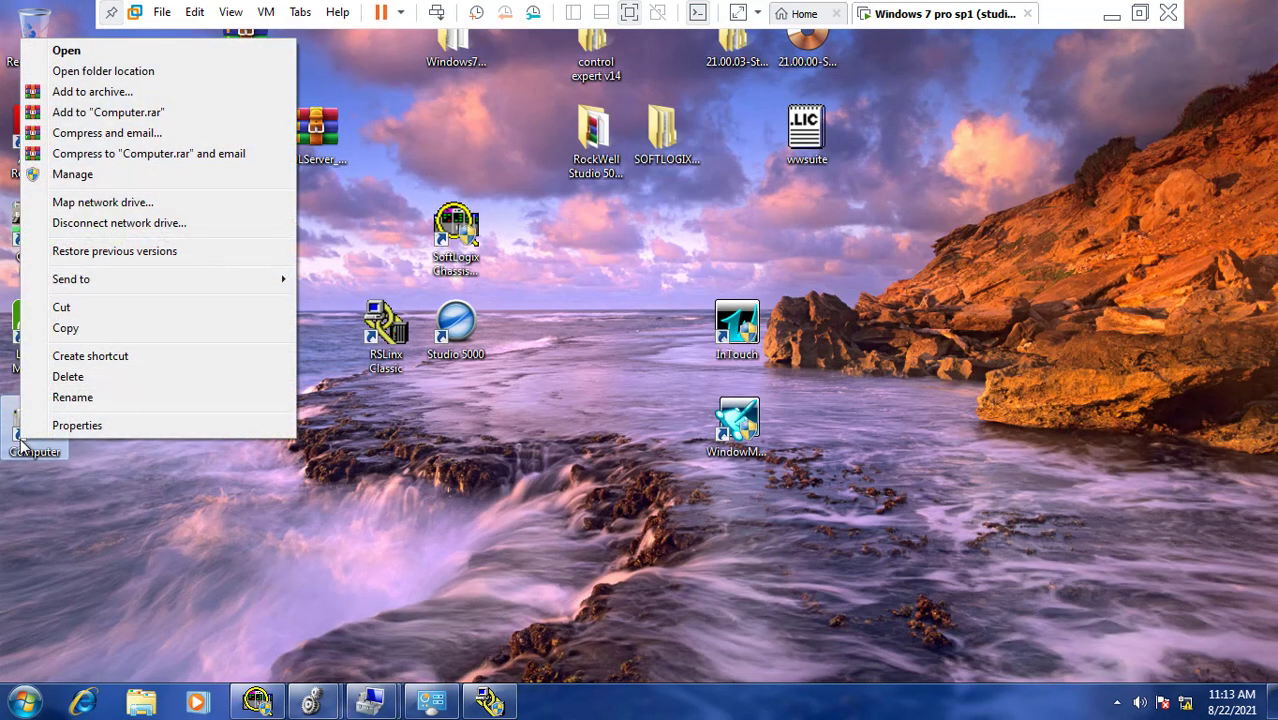
left_click(101, 180)
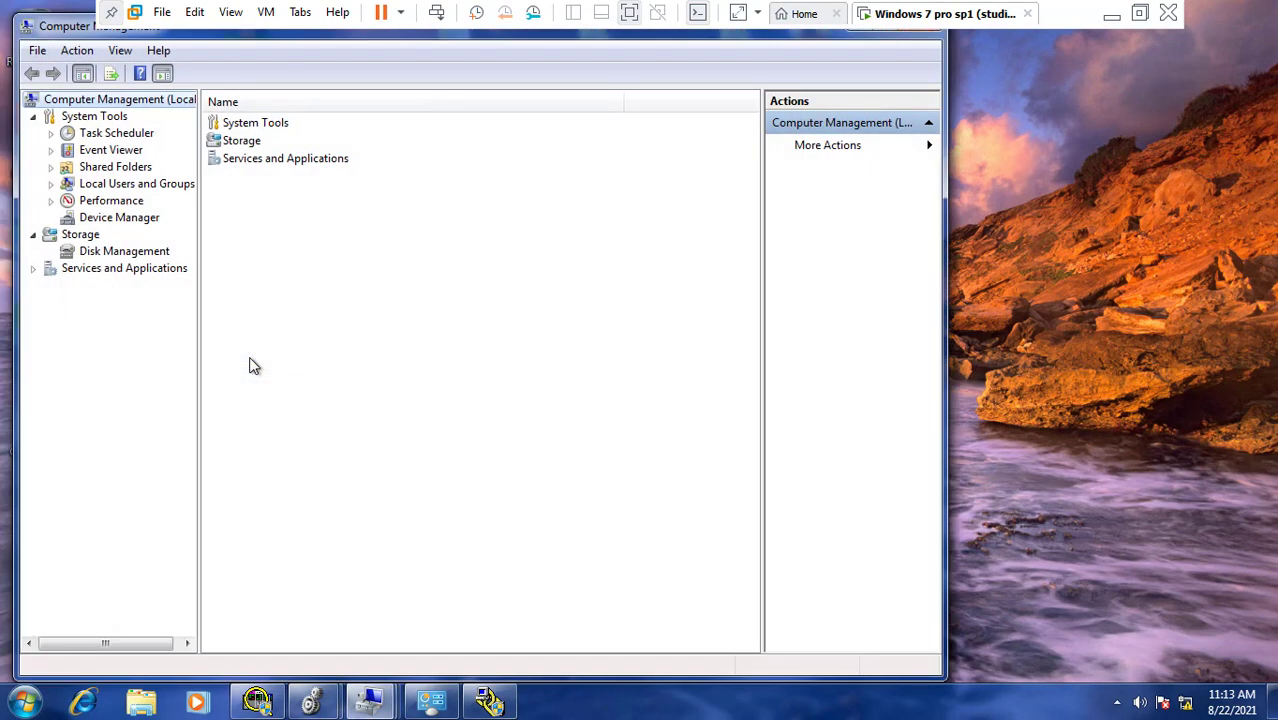
left_click(104, 217)
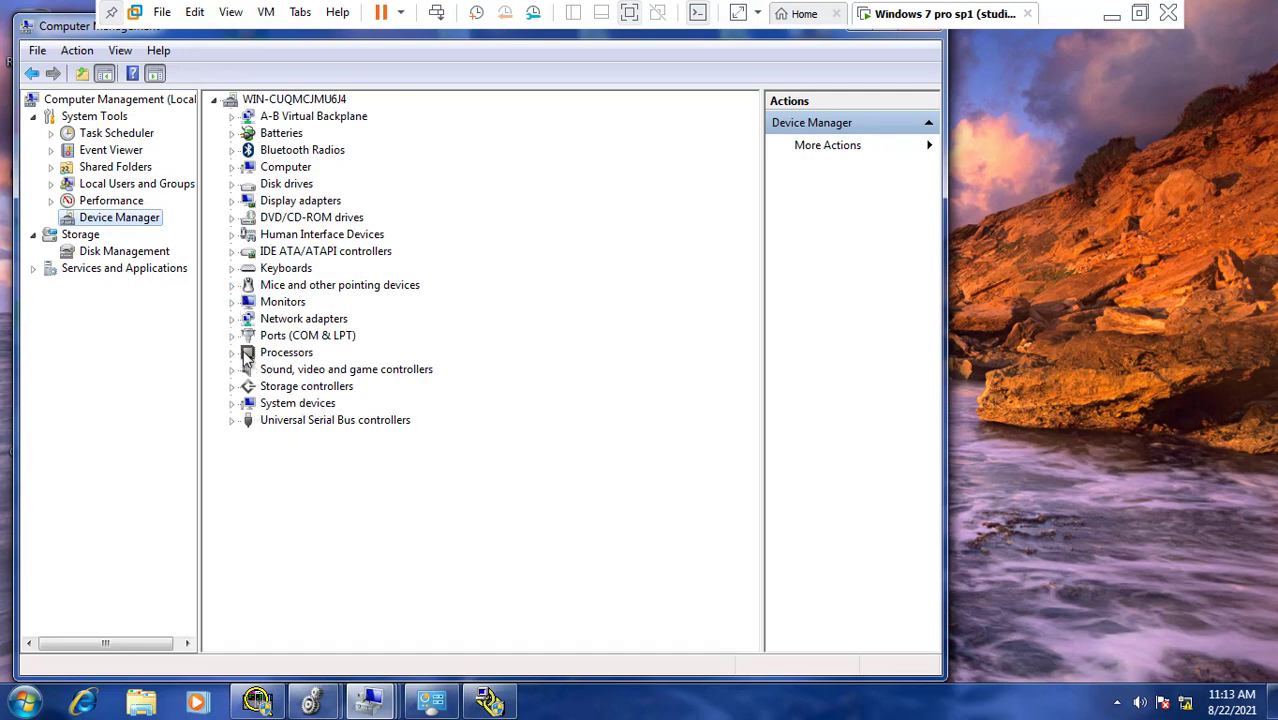
left_click(232, 319)
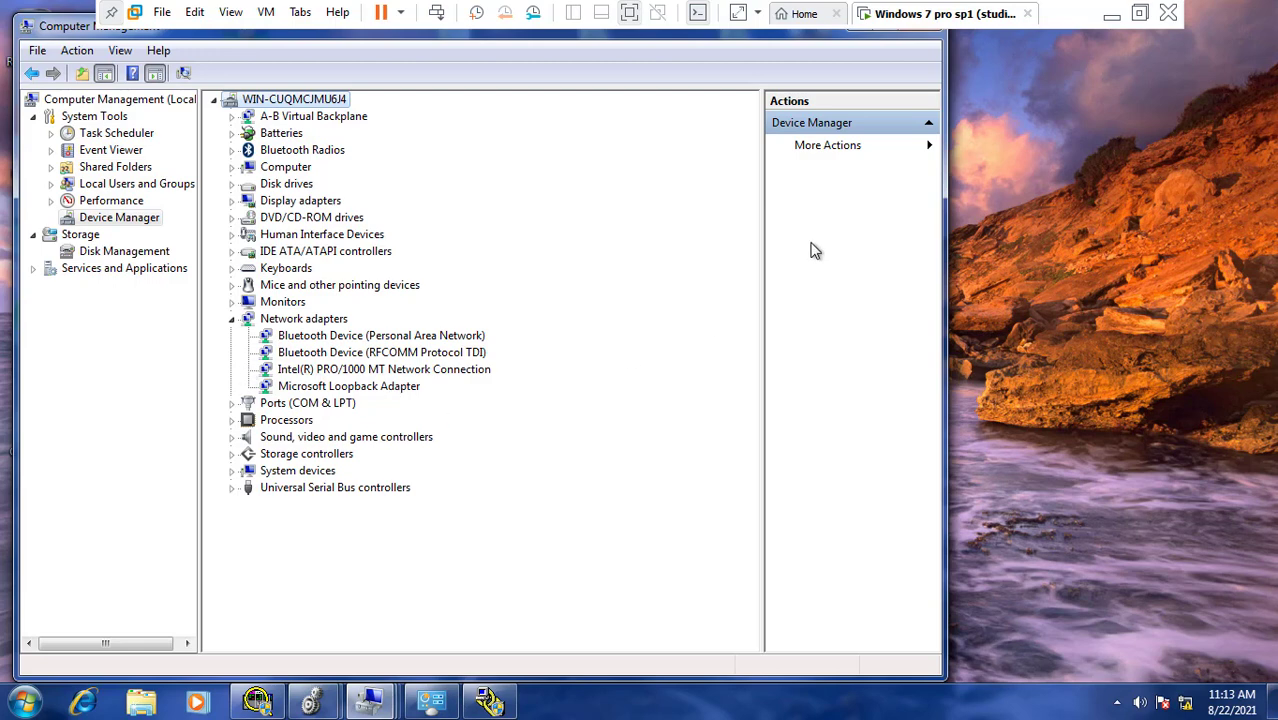
left_click_drag(83, 30, 59, 109)
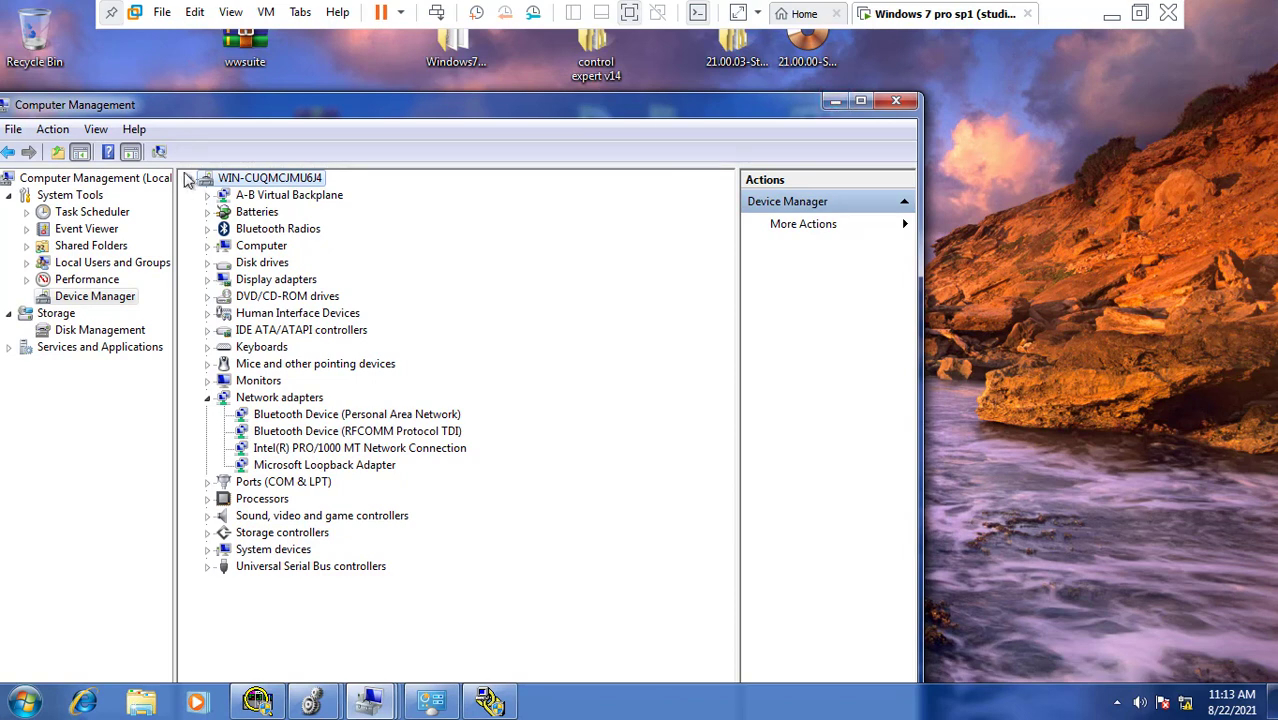
left_click_drag(171, 106, 353, 100)
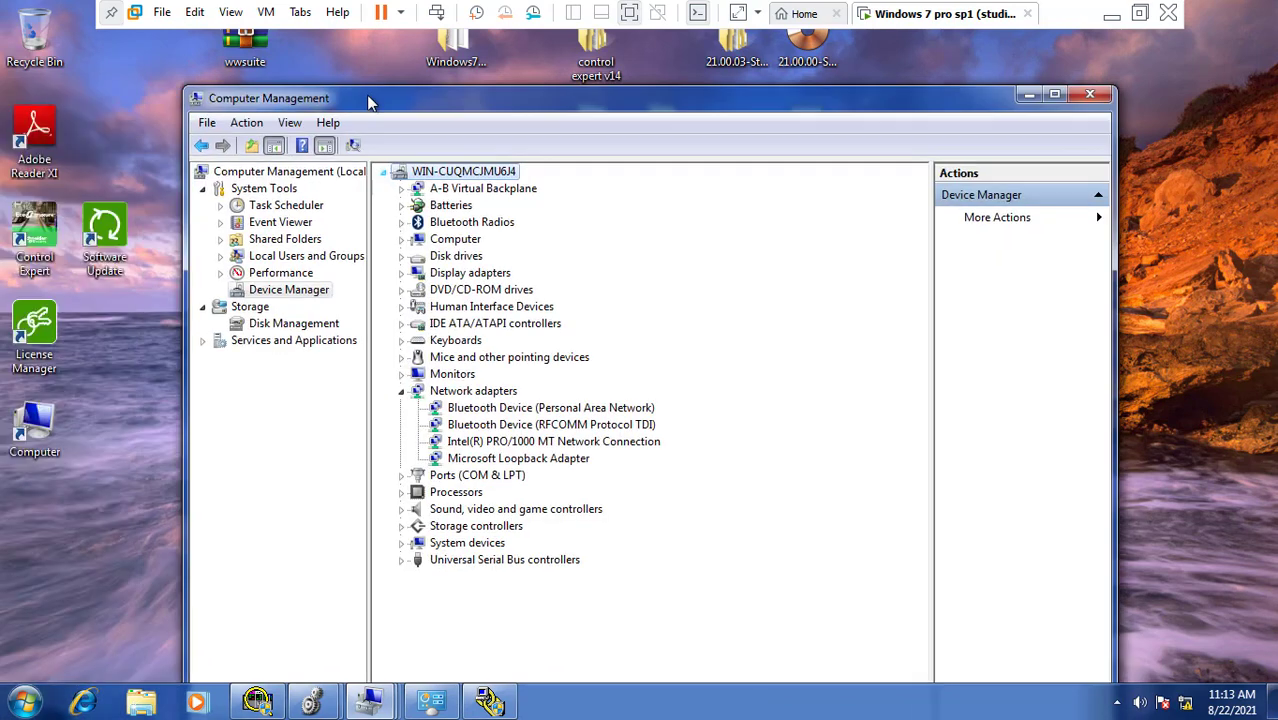
Start adding legacy hardware, choosing manual selection from a list and Network adapters as the hardware type.
left_click(247, 126)
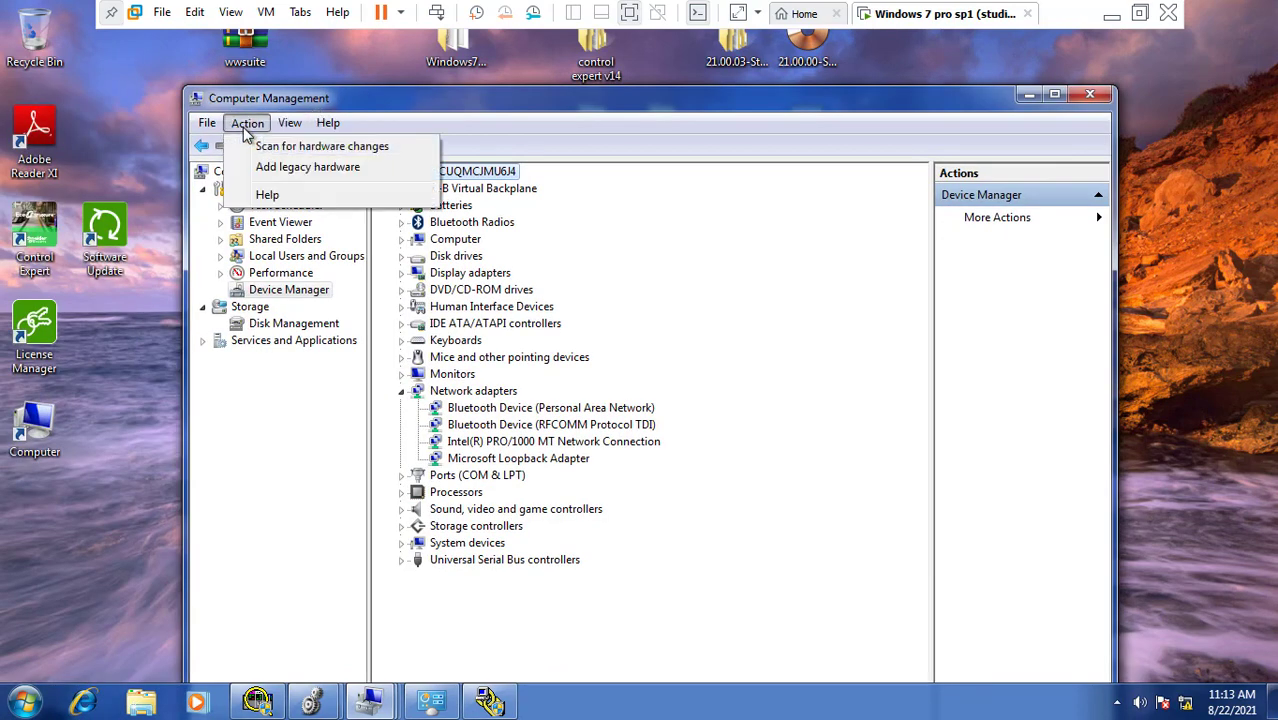
left_click(312, 172)
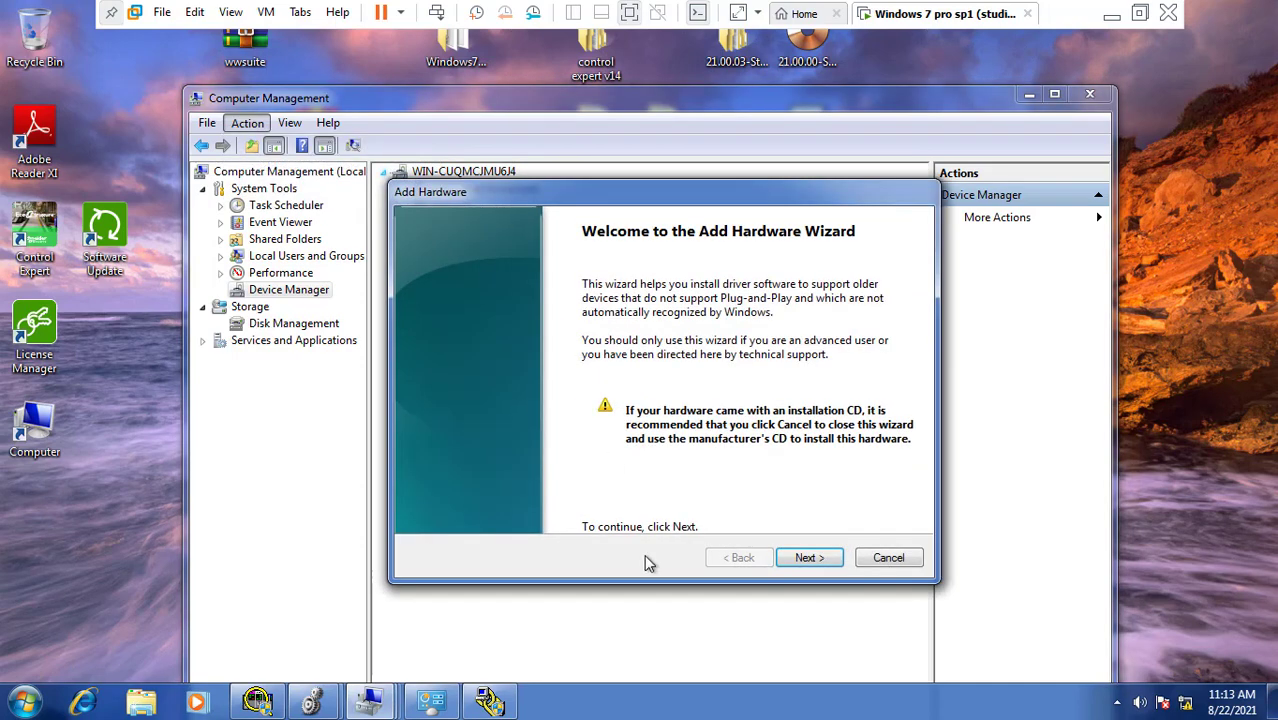
left_click(809, 558)
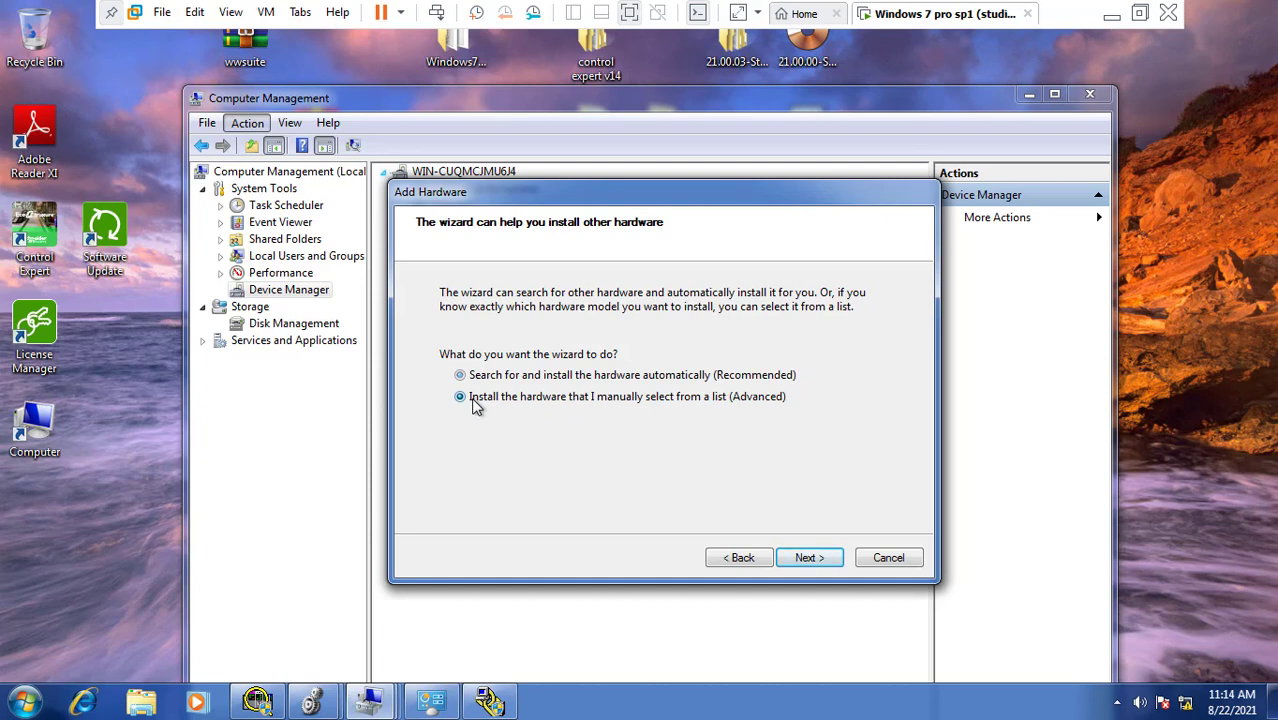
left_click(810, 561)
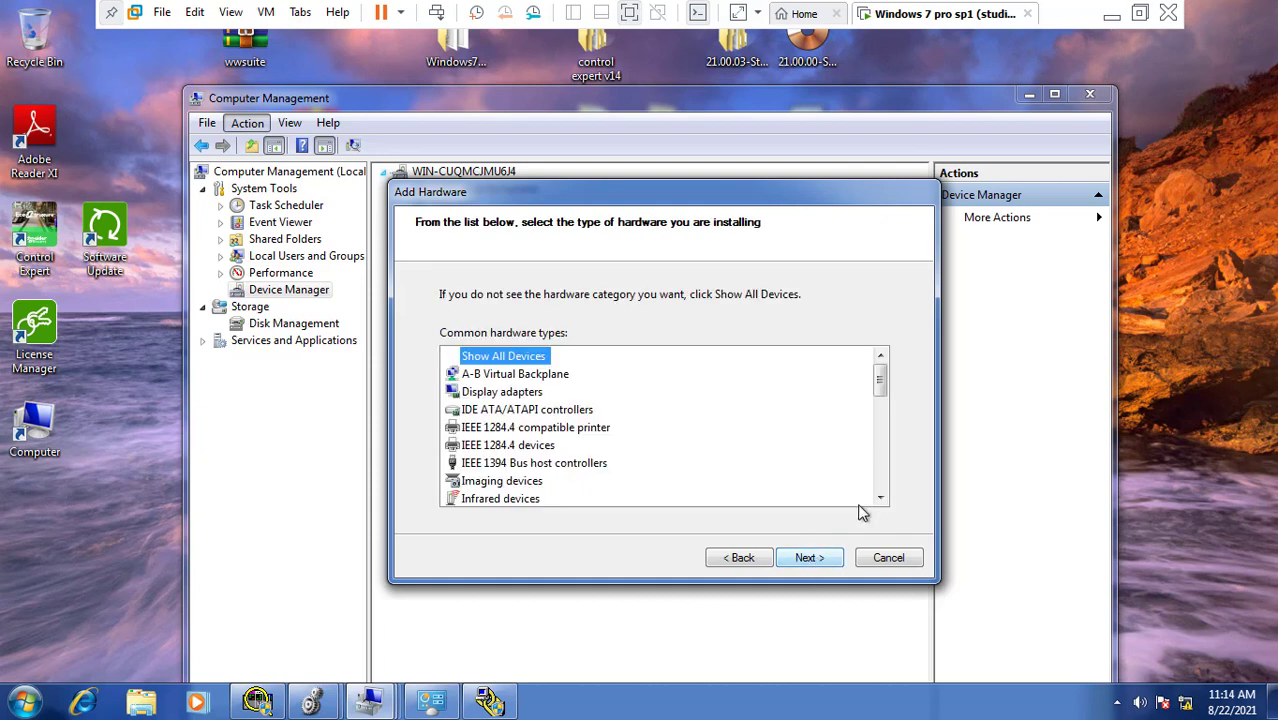
scroll(884, 492, "down", 3)
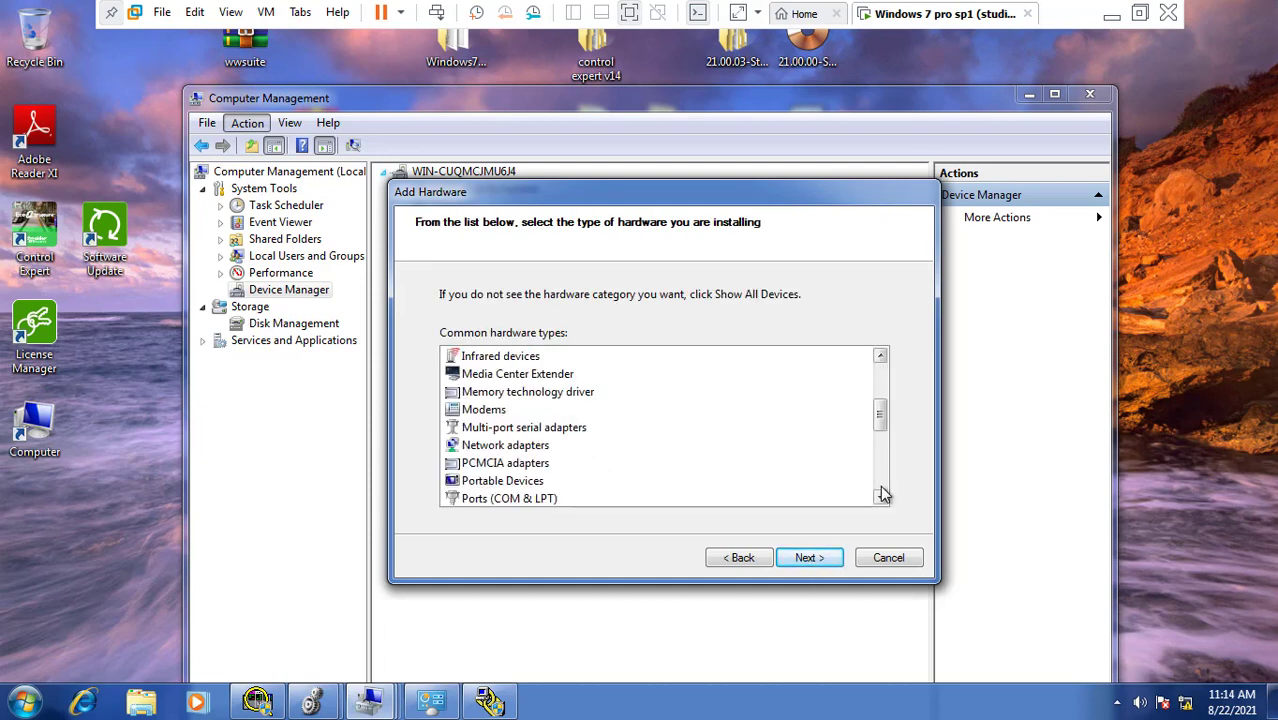
left_click(480, 447)
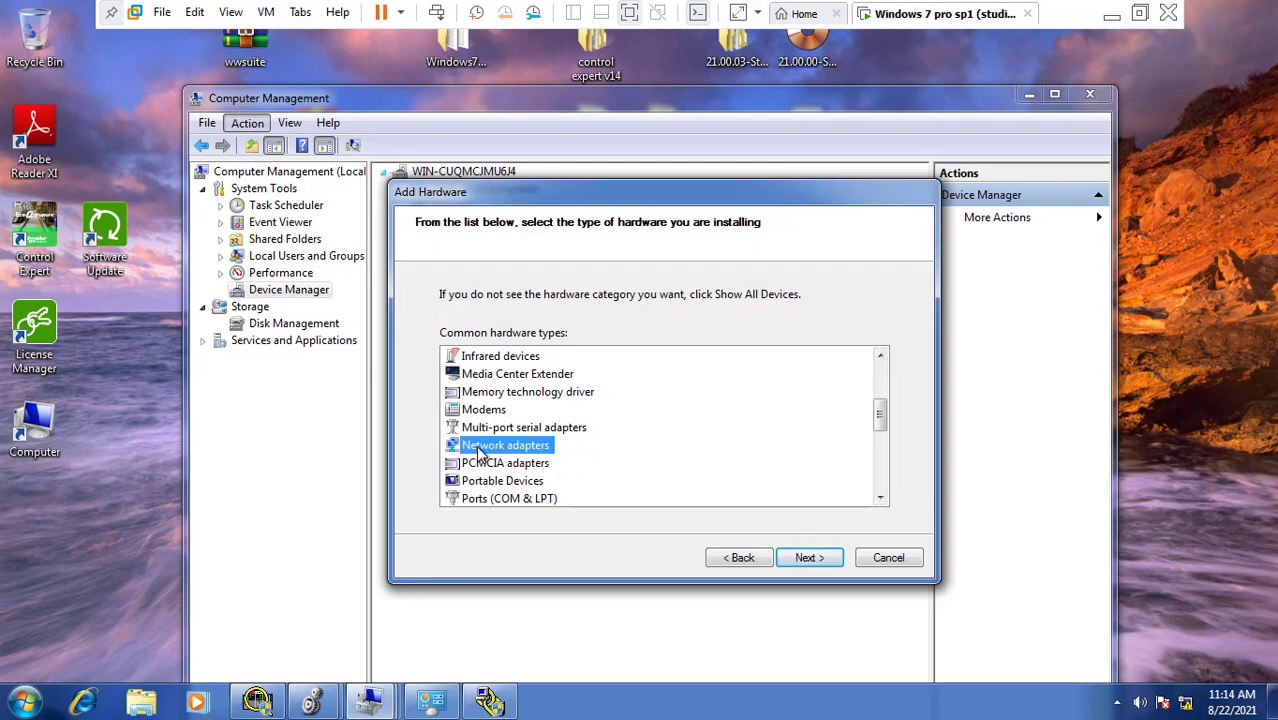
left_click(810, 559)
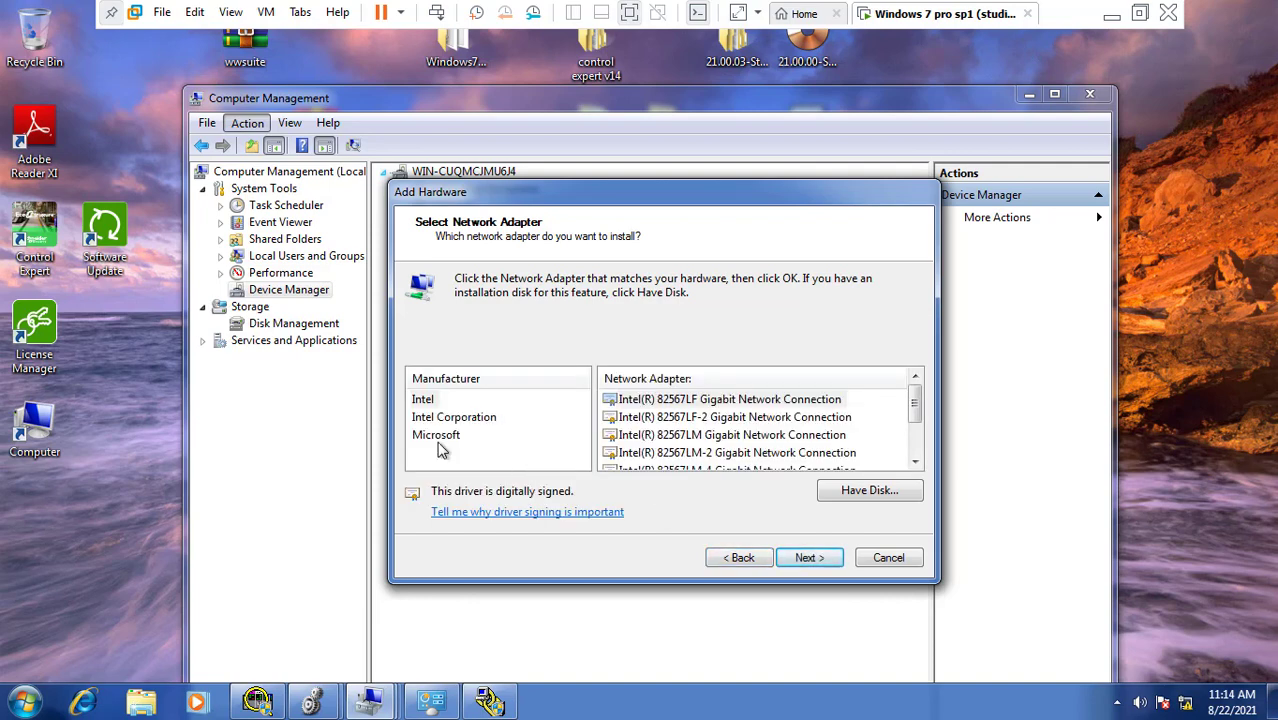
Select Microsoft as manufacturer and install the Microsoft Loopback Adapter, finishing the hardware wizard.
left_click(434, 438)
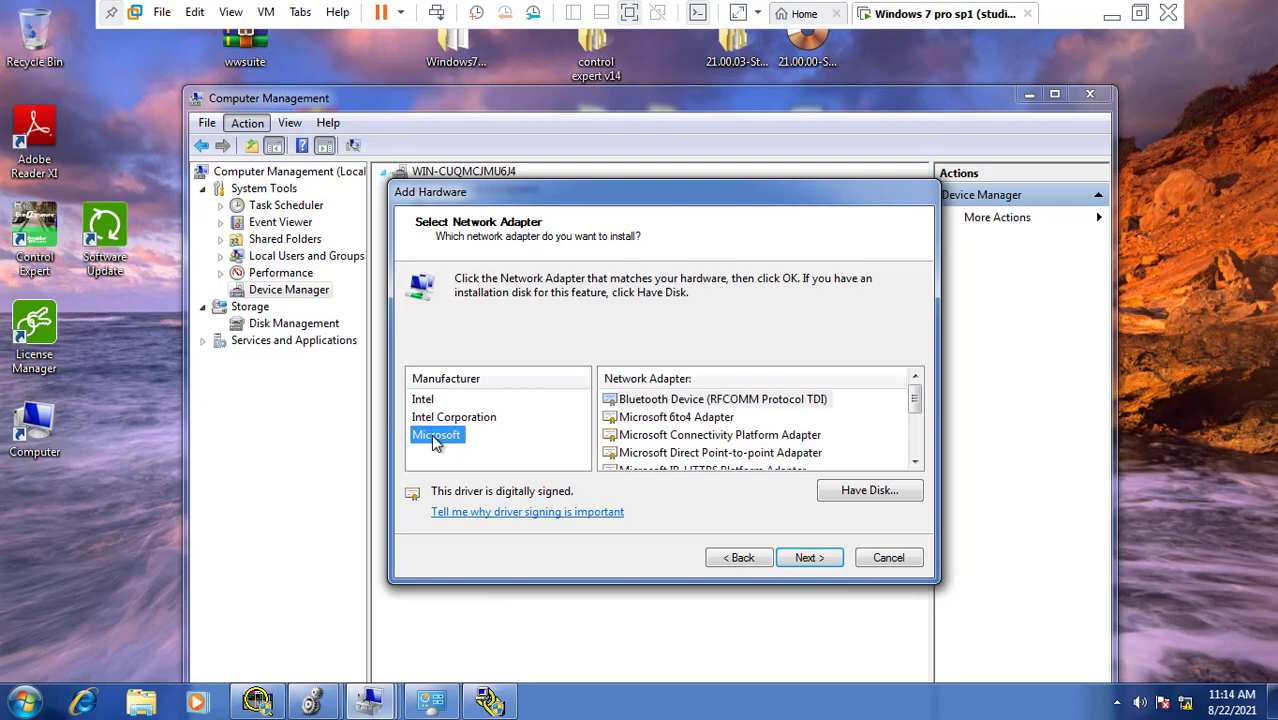
left_click(916, 462)
left_click(916, 462)
left_click(916, 462)
left_click(916, 462)
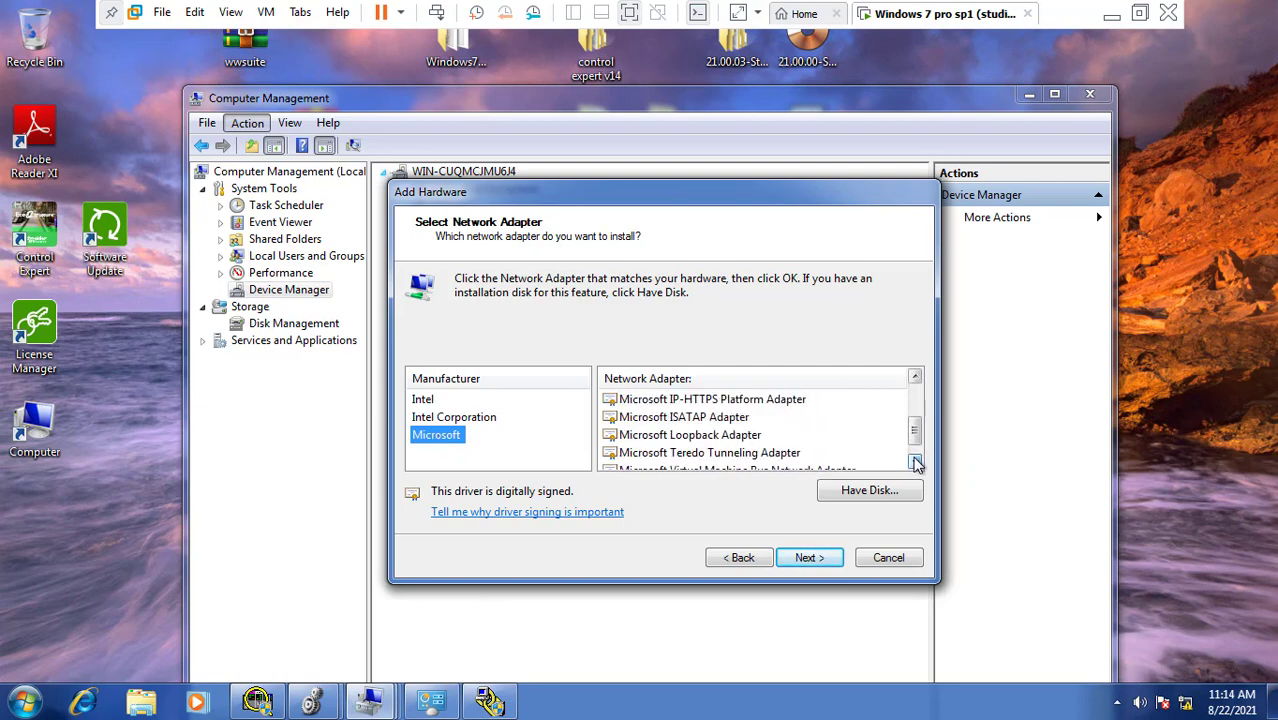
left_click(681, 441)
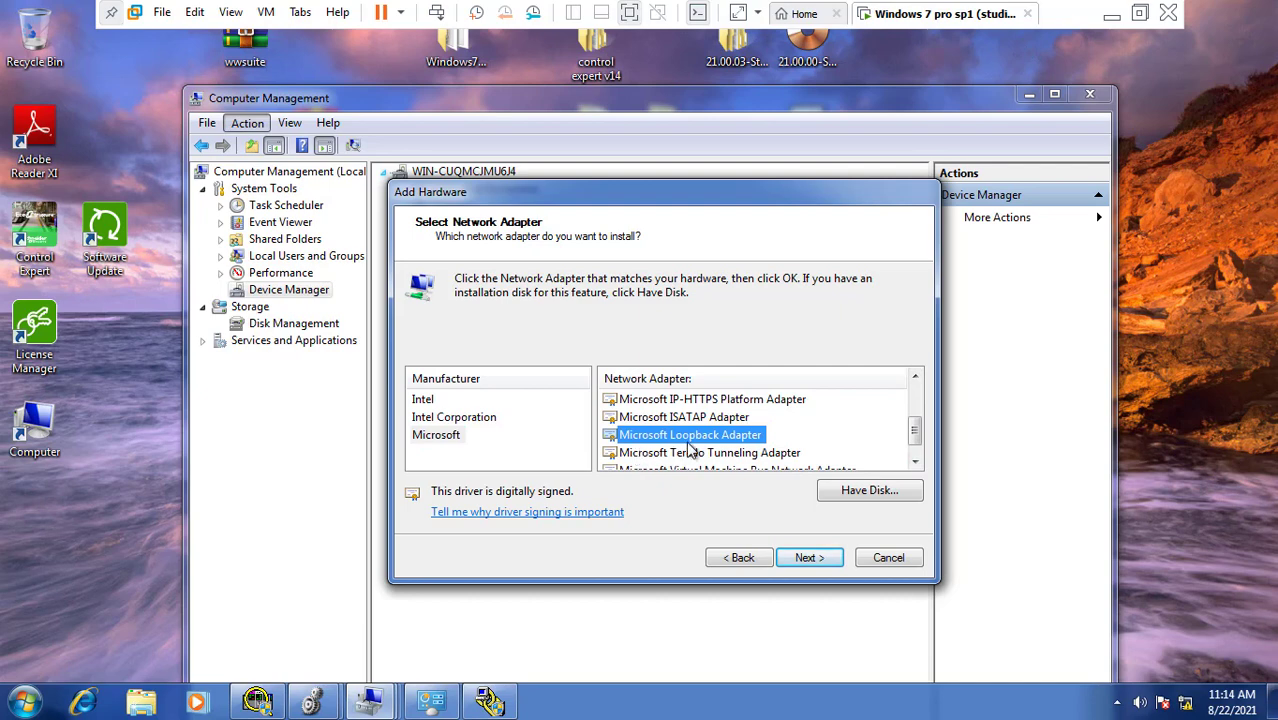
left_click(810, 559)
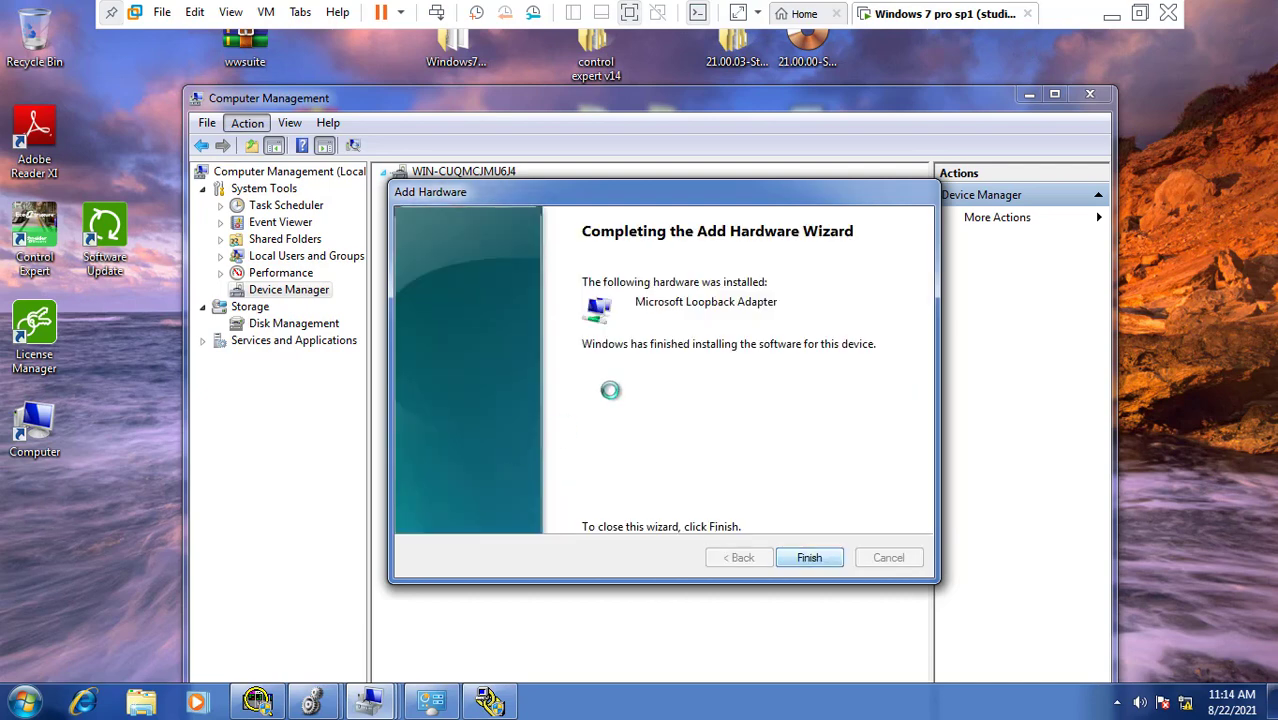
left_click(810, 559)
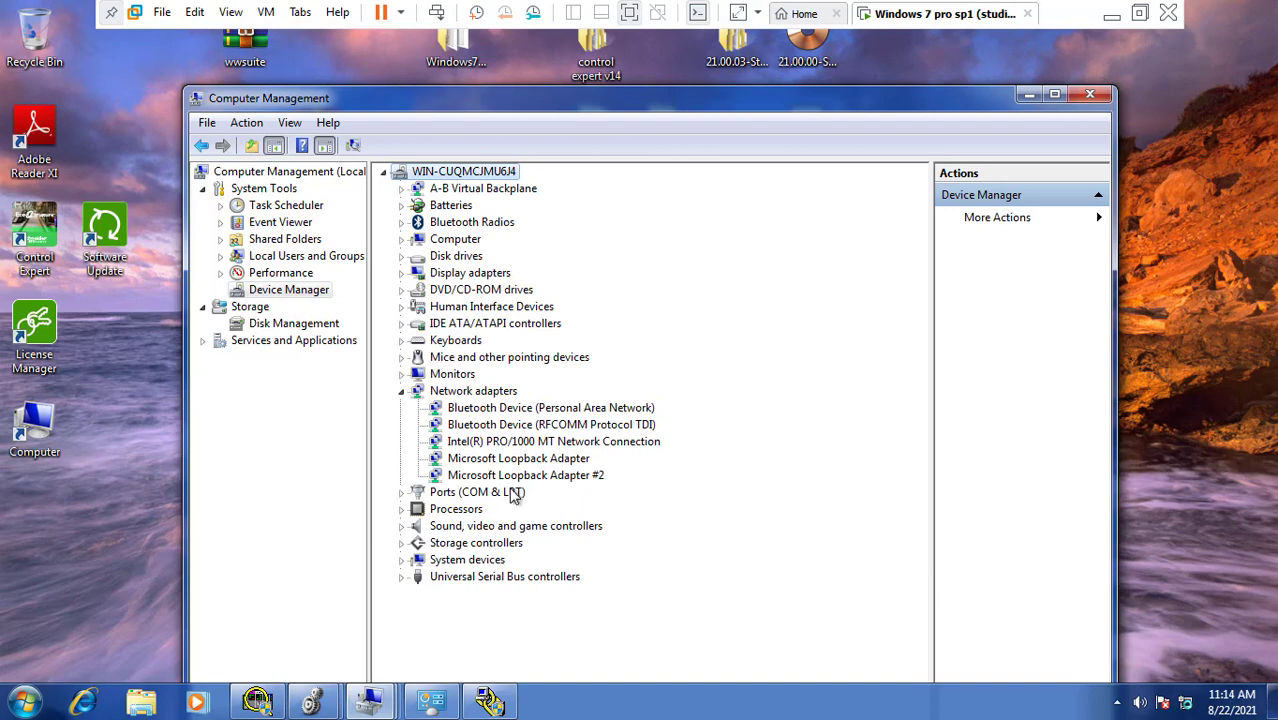
Uninstall the duplicate Microsoft Loopback Adapter #2 and close the management console.
right_click(519, 475)
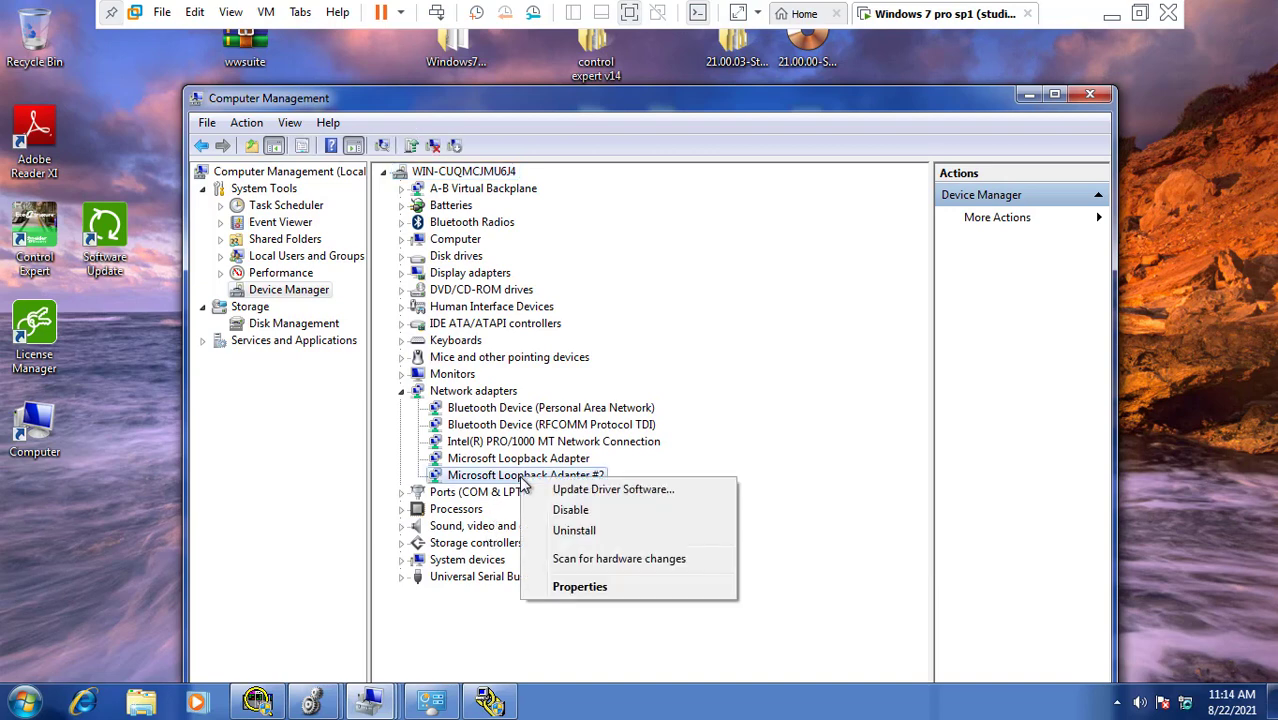
left_click(606, 535)
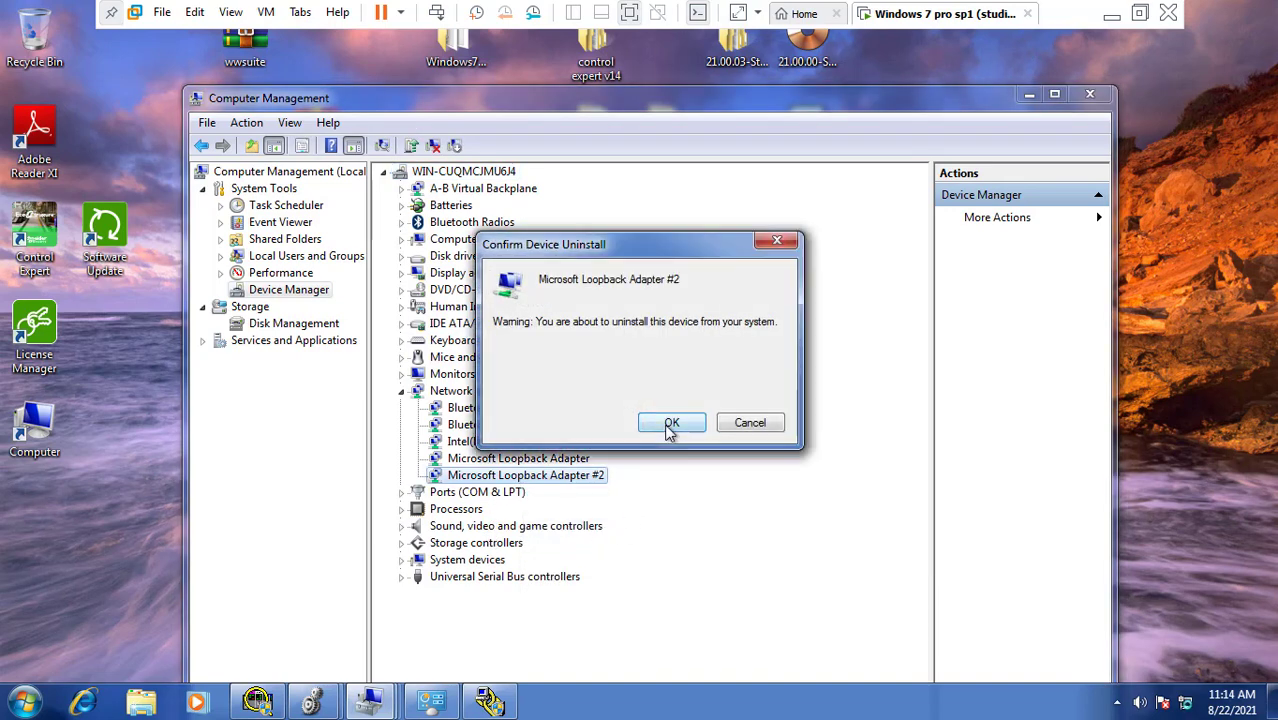
left_click(670, 424)
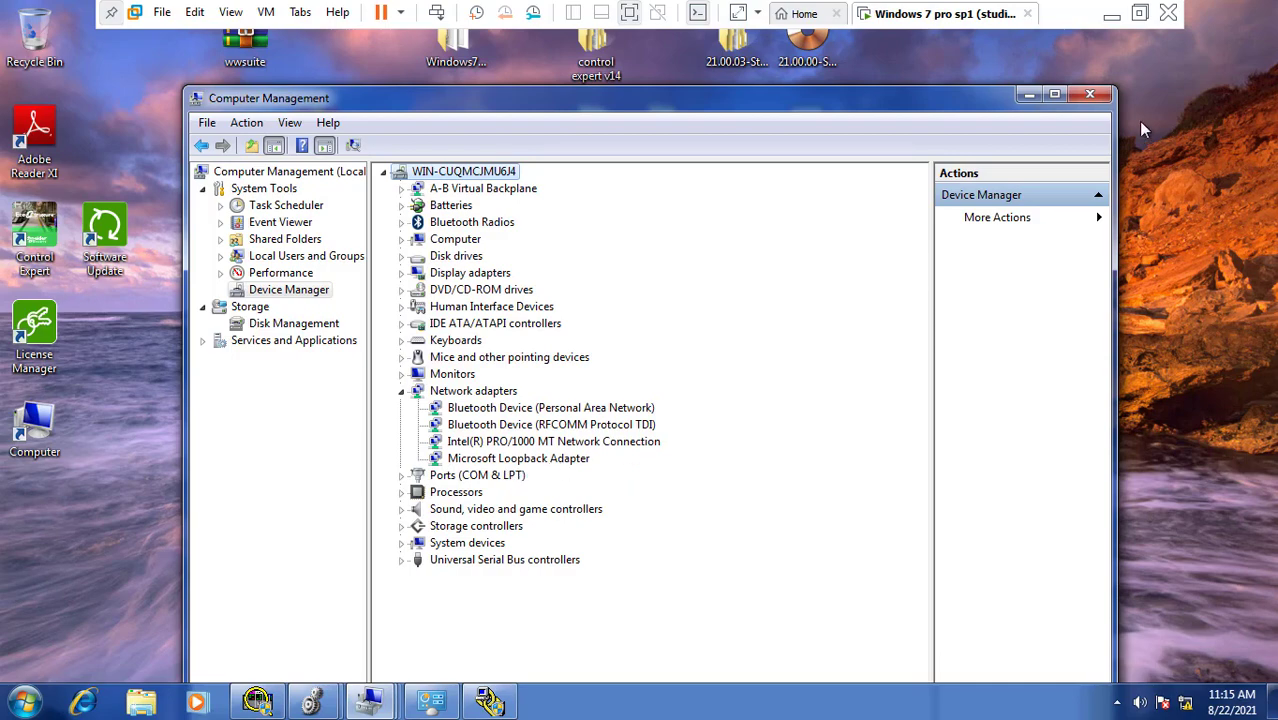
left_click(1089, 95)
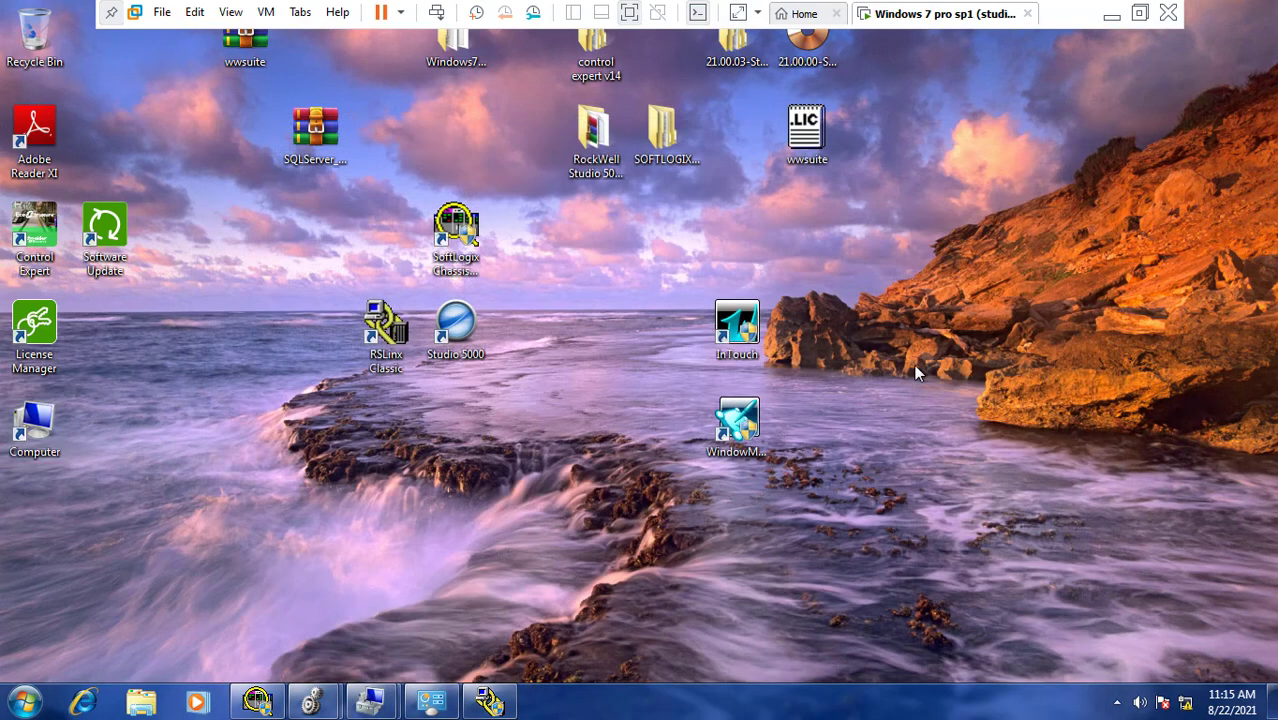
Open the properties of Local Area Connection 2, the Microsoft Loopback Adapter, from the network adapter settings.
right_click(1185, 705)
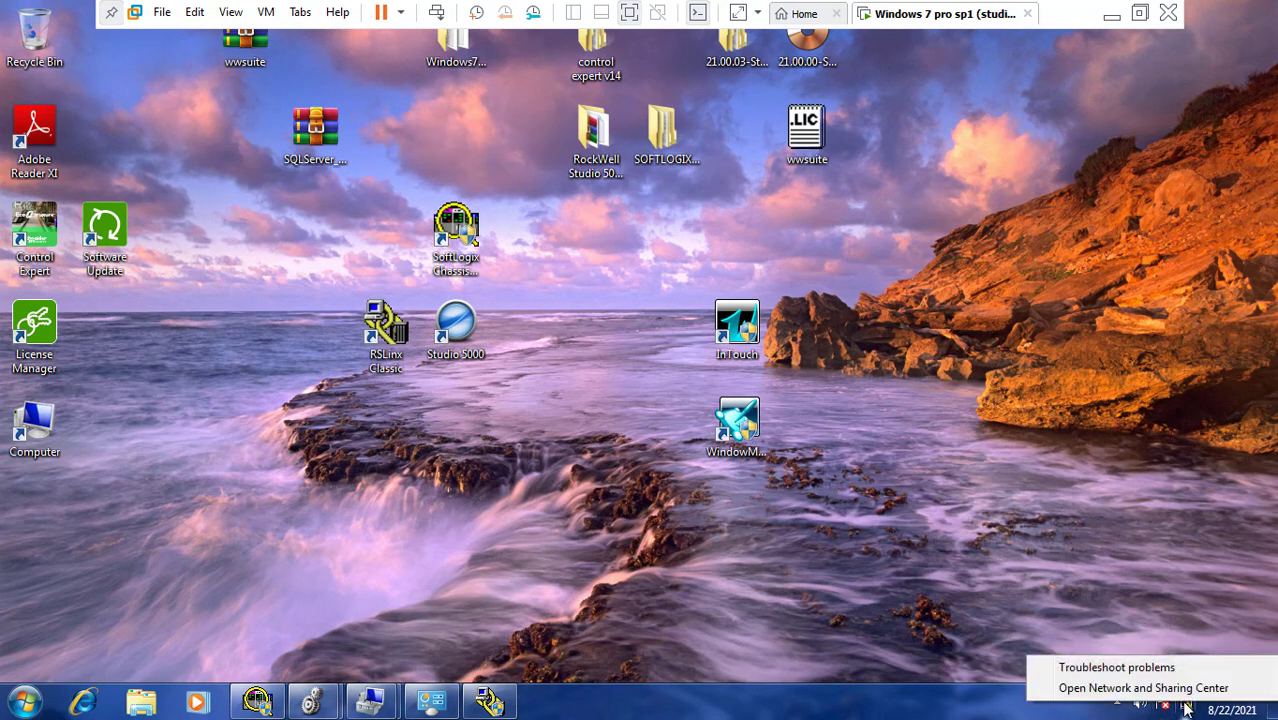
left_click(1120, 694)
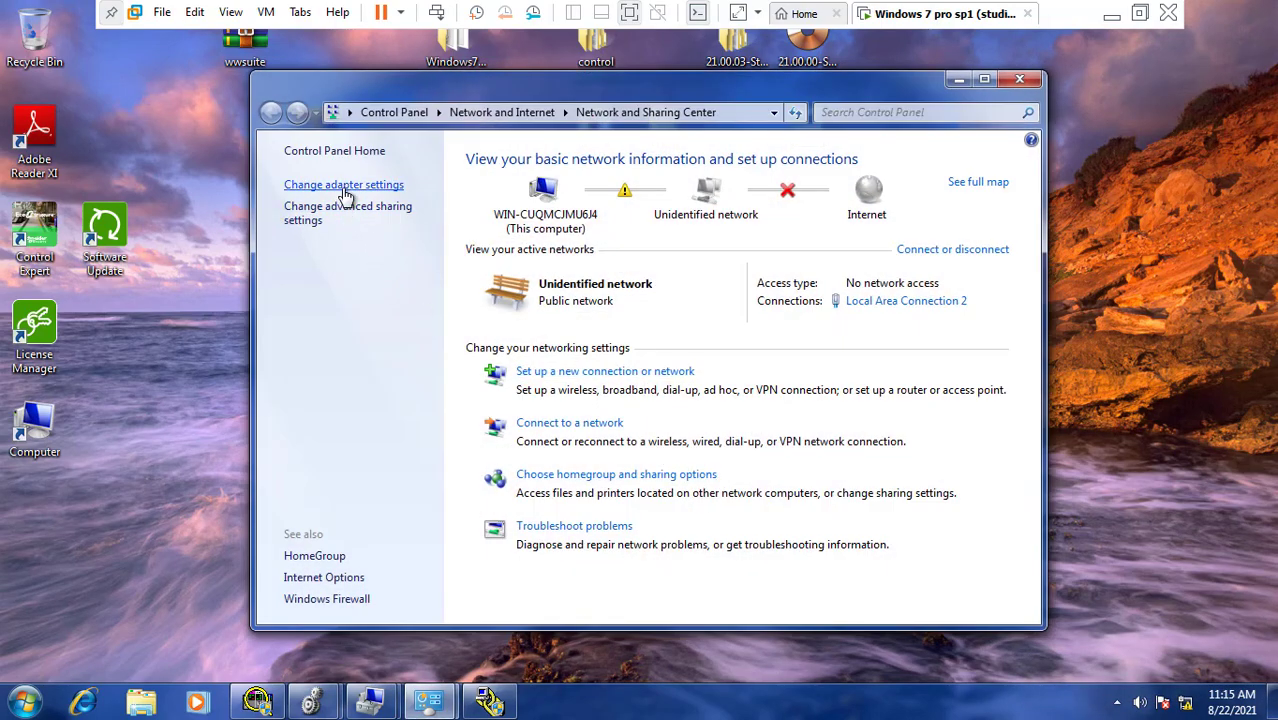
left_click(345, 193)
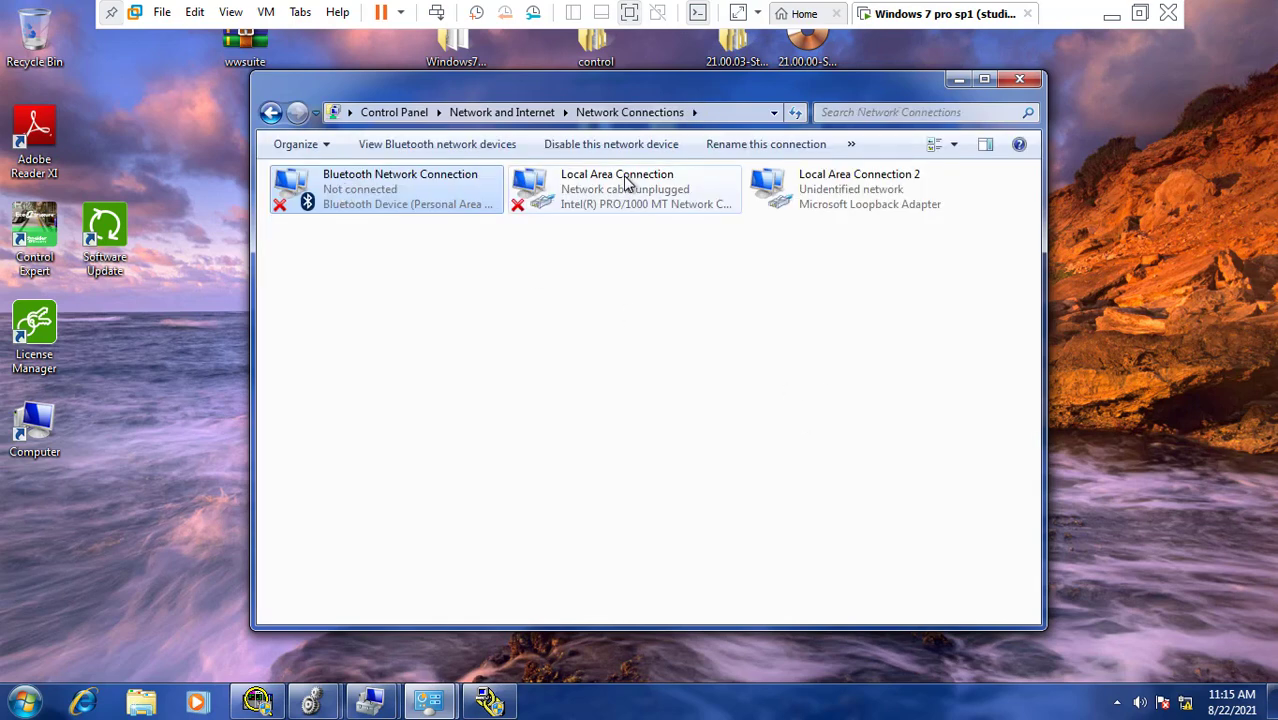
right_click(833, 196)
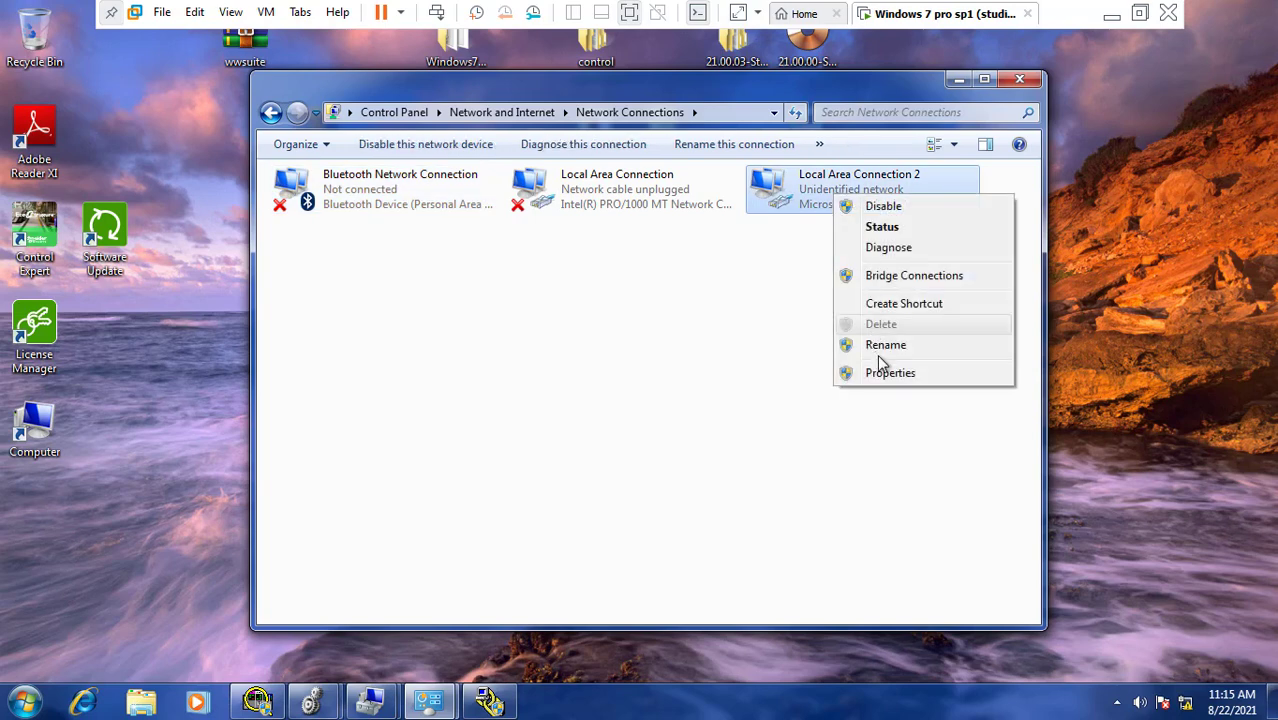
left_click(901, 383)
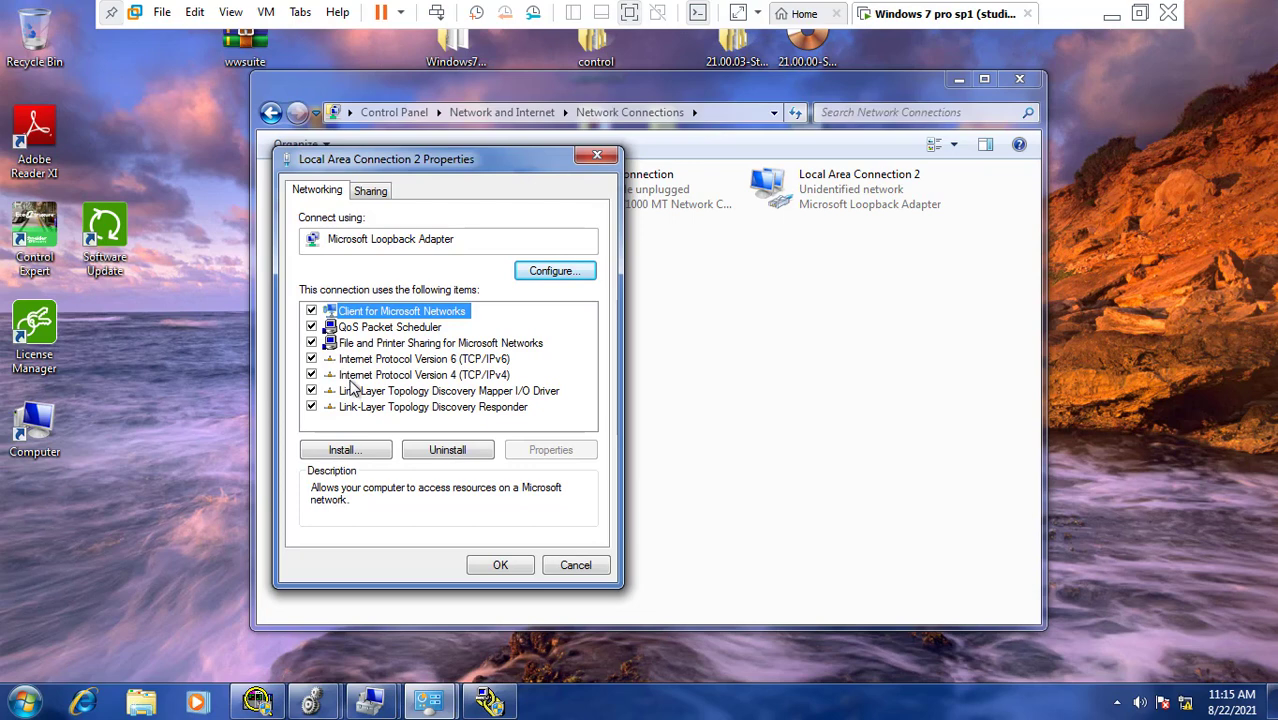
Review the IP address and subnet mask in the connection's TCP/IPv4 properties, accept them and close the network connections.
left_click(478, 378)
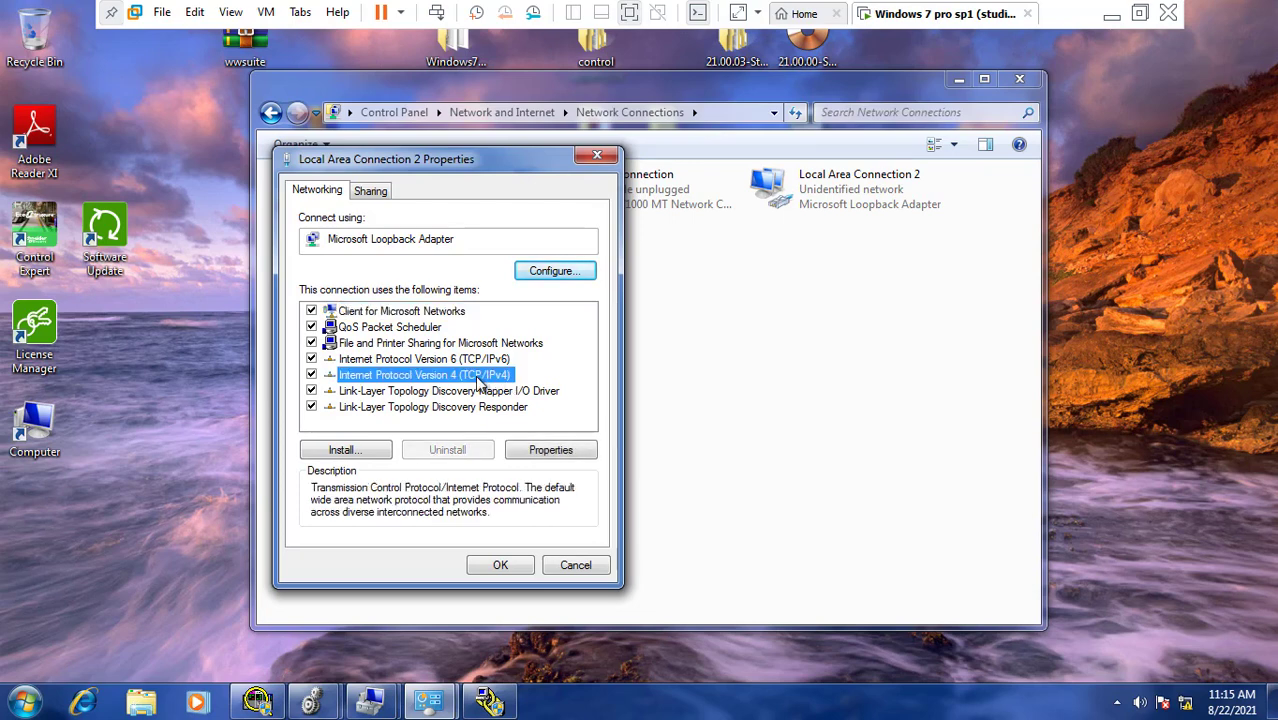
double_click(478, 378)
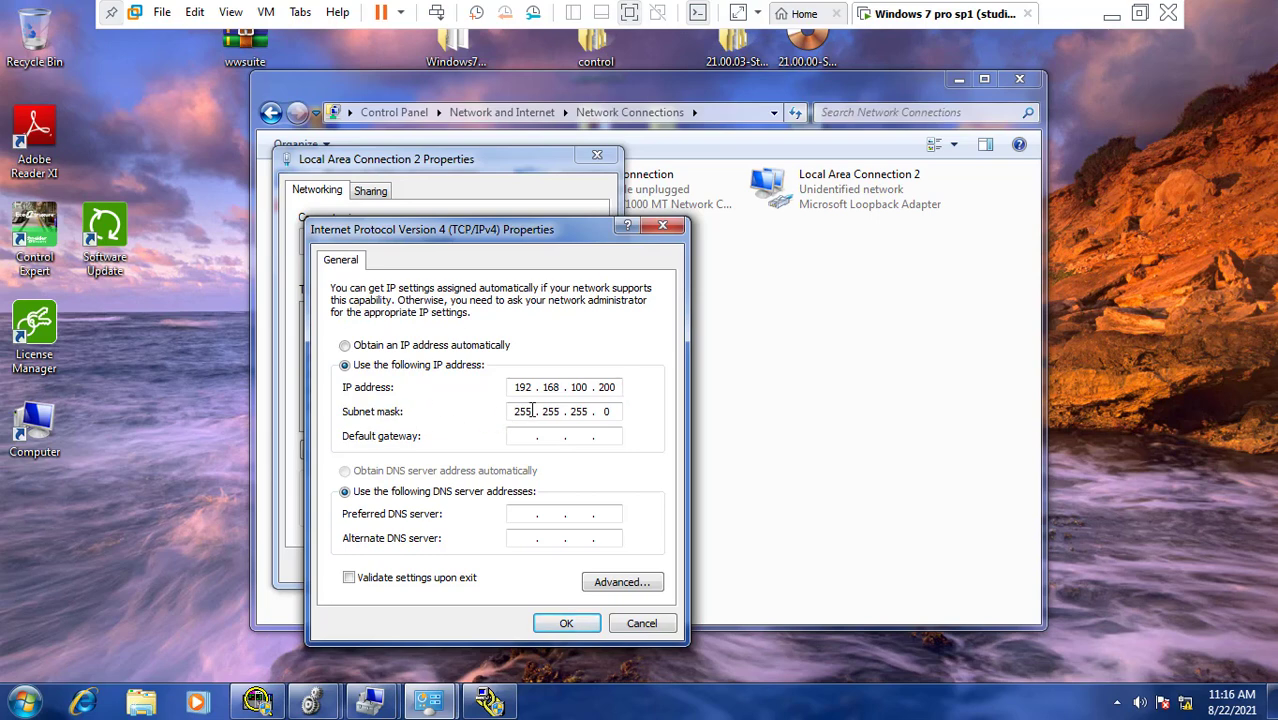
left_click(566, 623)
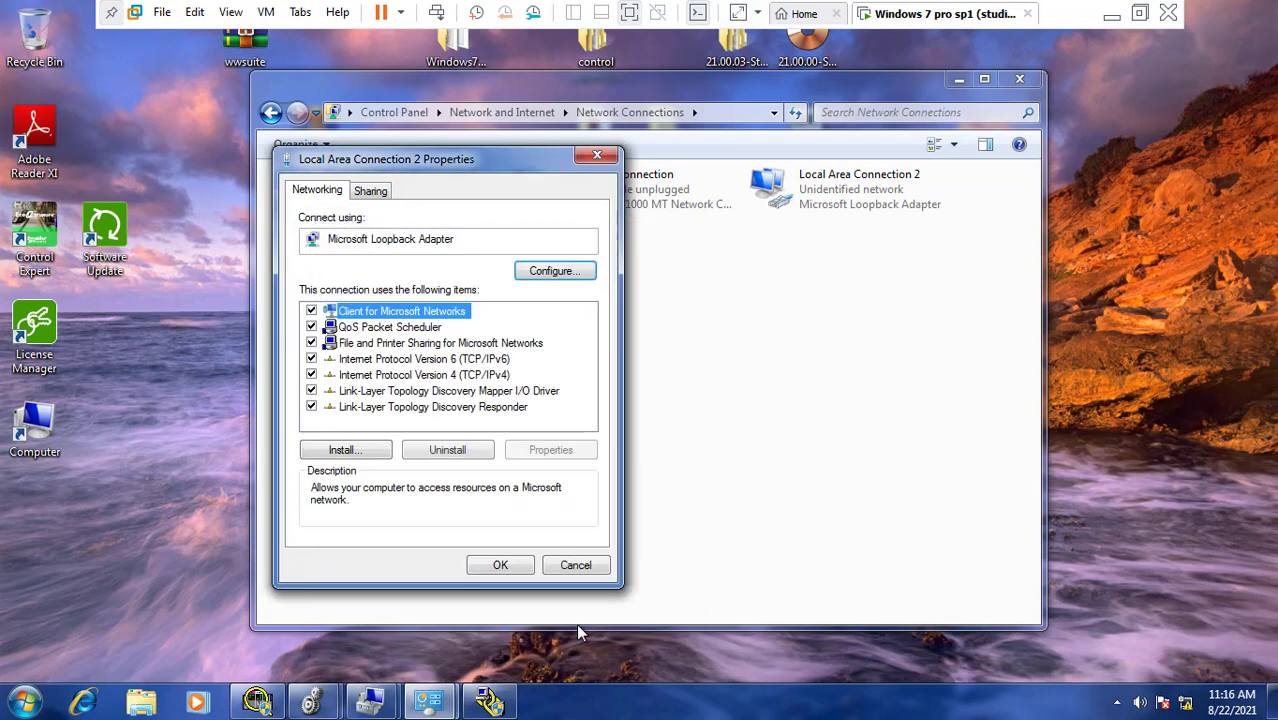
left_click(496, 568)
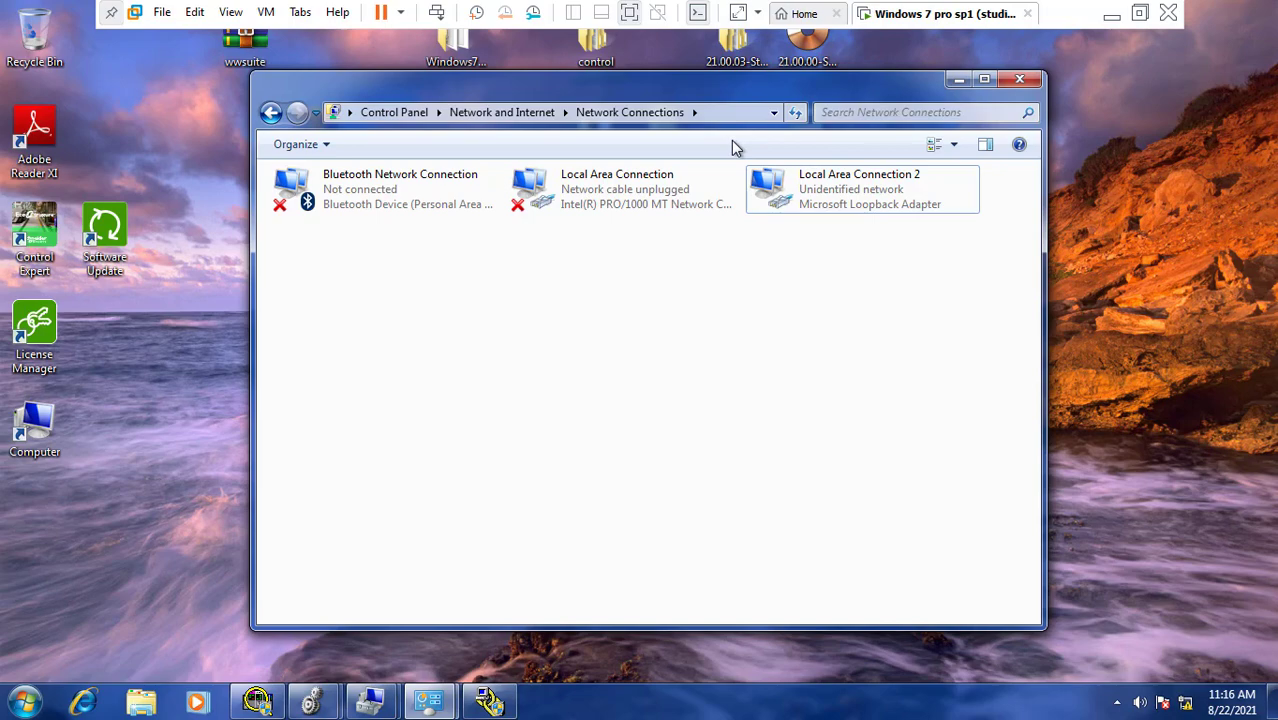
left_click(1020, 80)
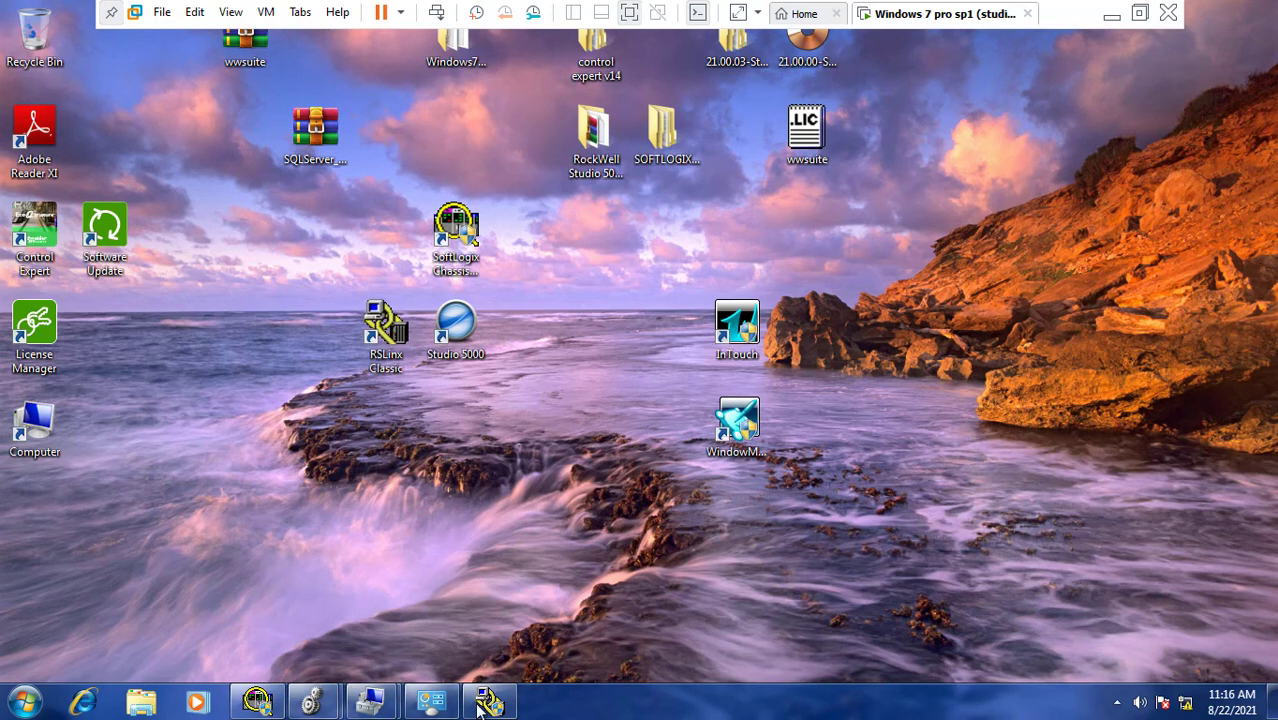
Check the RSLinx Classic Launch Control Panel, minimize it, launch RSLinx Classic and dismiss its licensing warning.
mouse_move(489, 707)
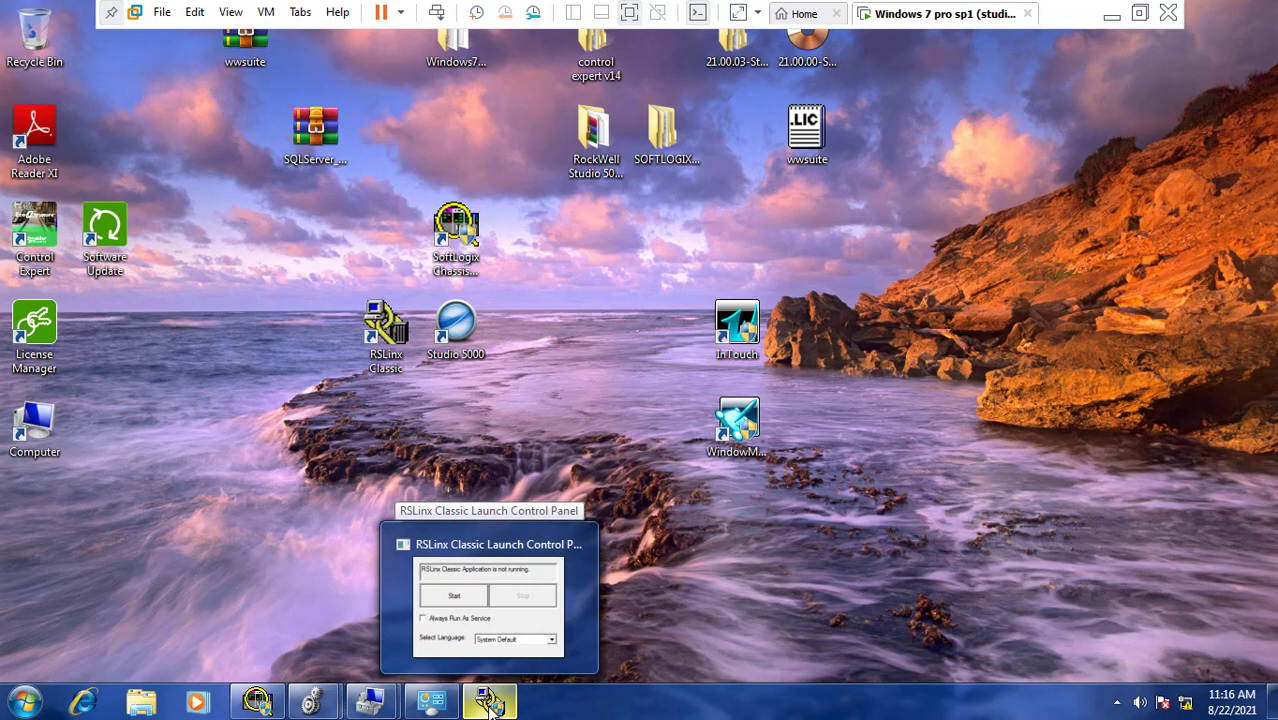
left_click(490, 705)
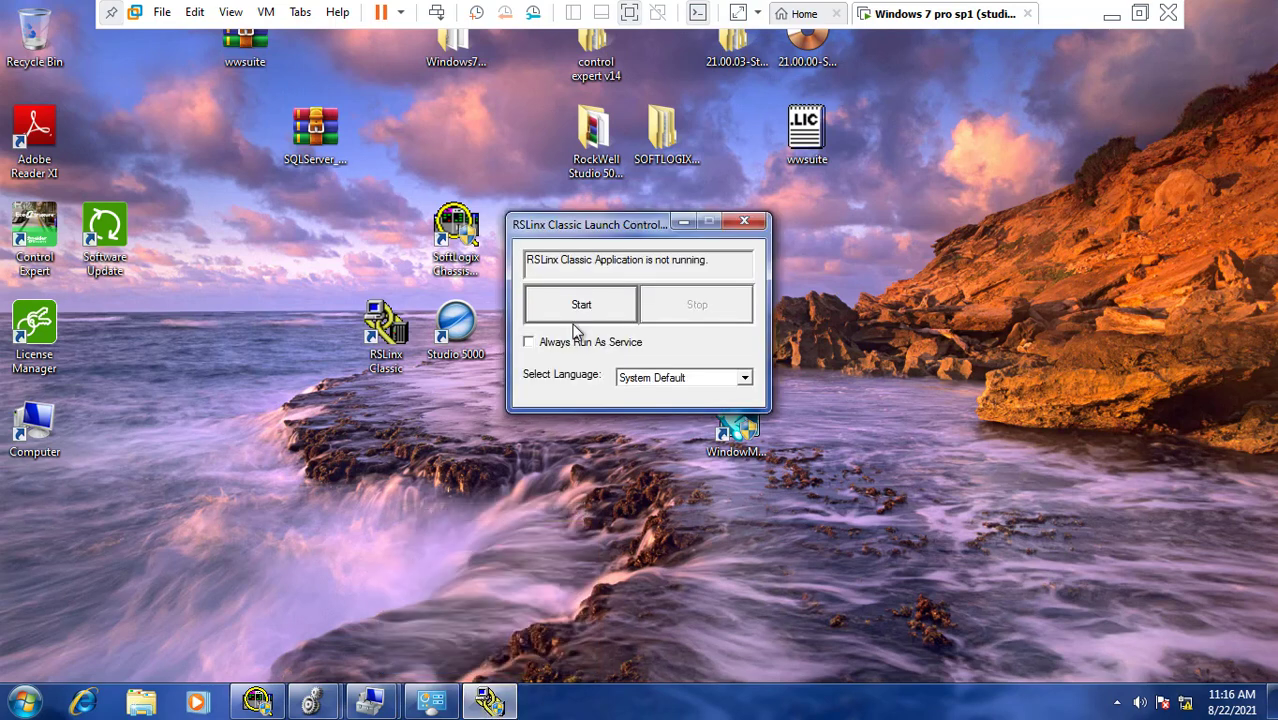
left_click(684, 221)
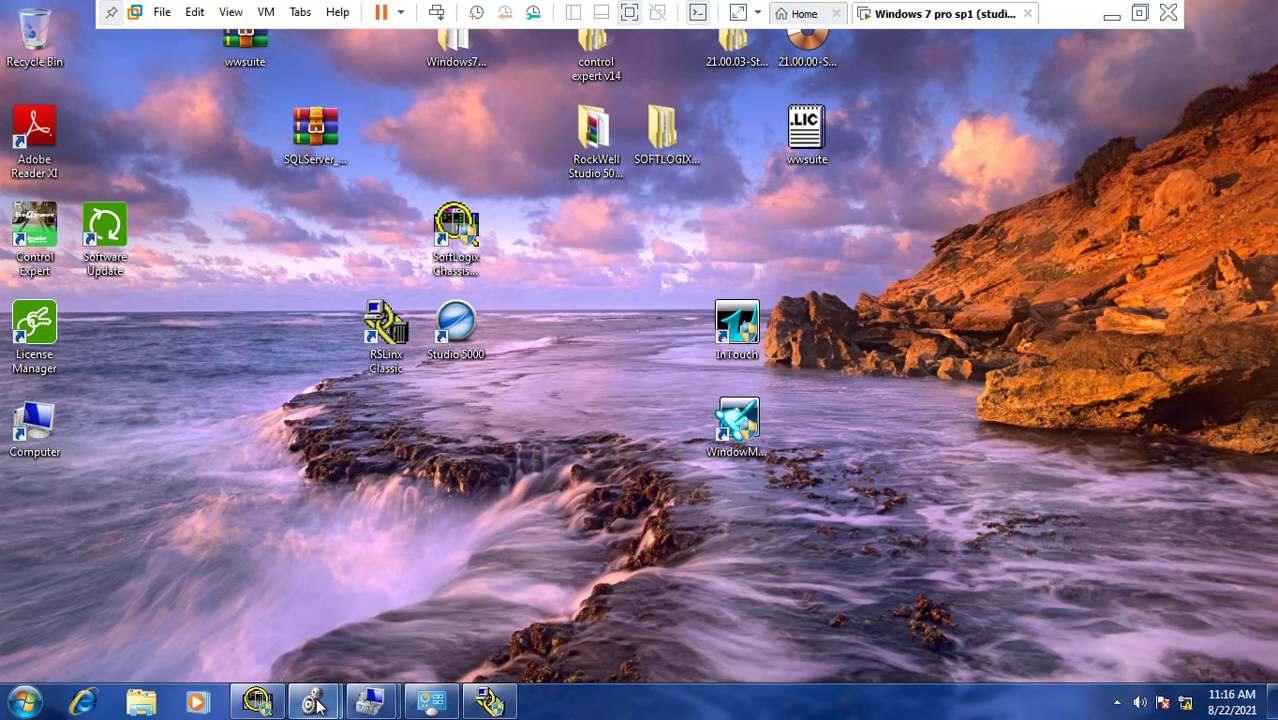
double_click(390, 330)
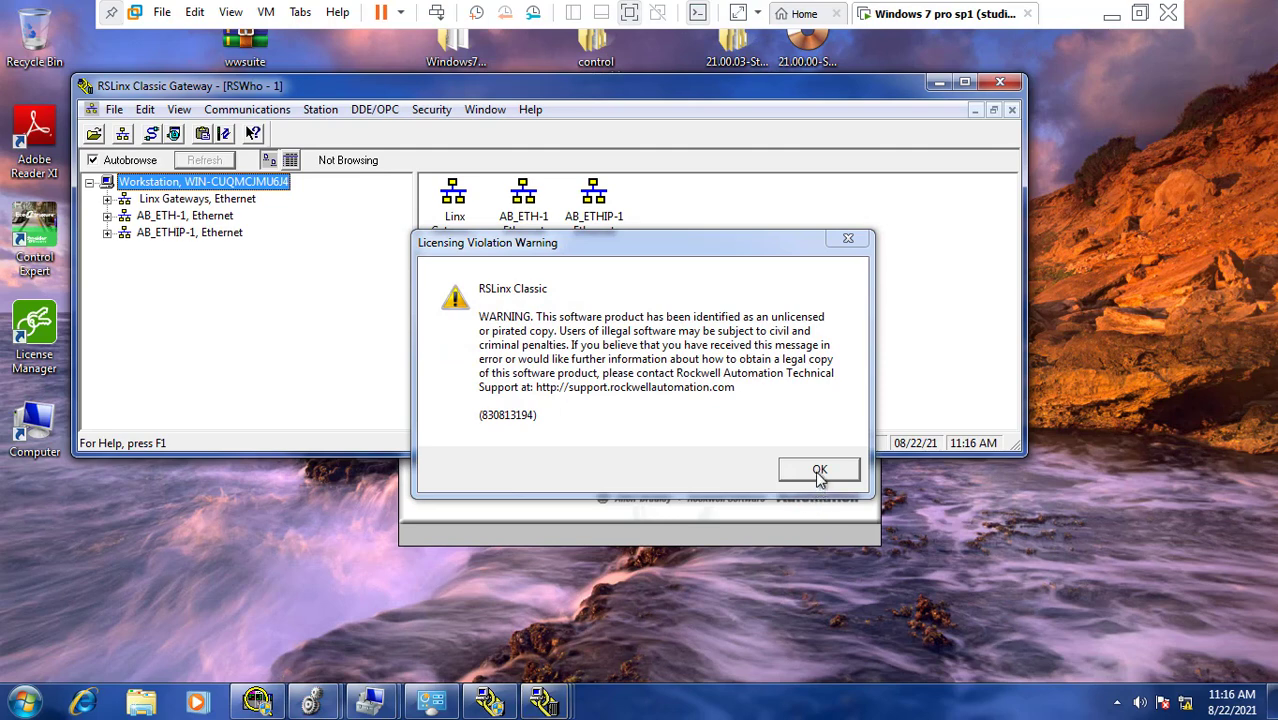
left_click(819, 472)
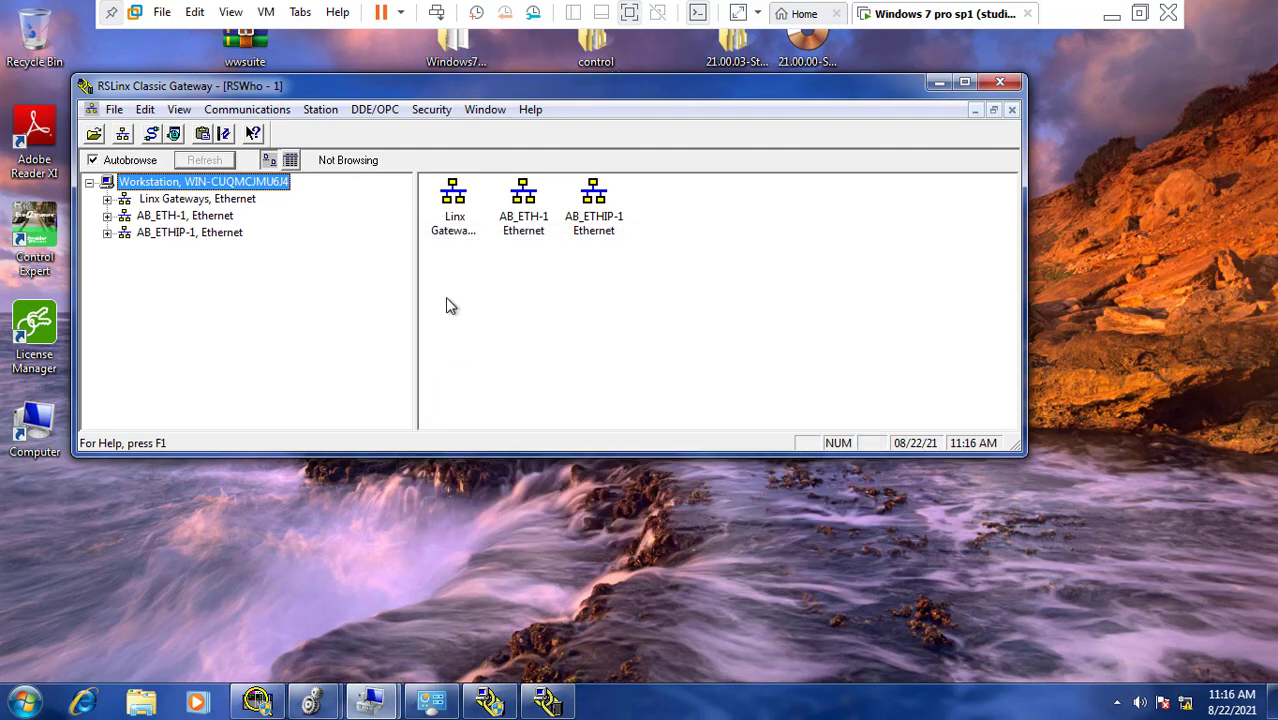
Add an EtherNet/IP driver named AB_ETHIP-2 that browses the local subnet through the Microsoft Loopback Adapter, and close the driver configuration.
left_click(248, 112)
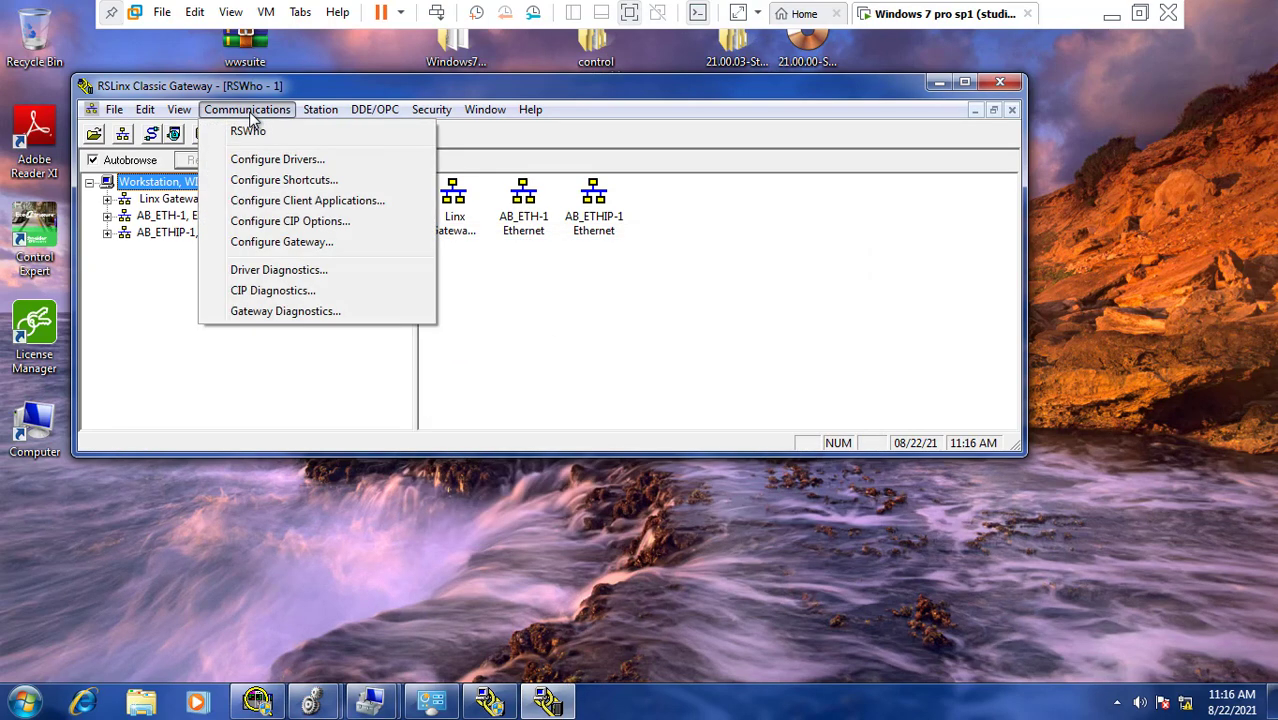
left_click(306, 160)
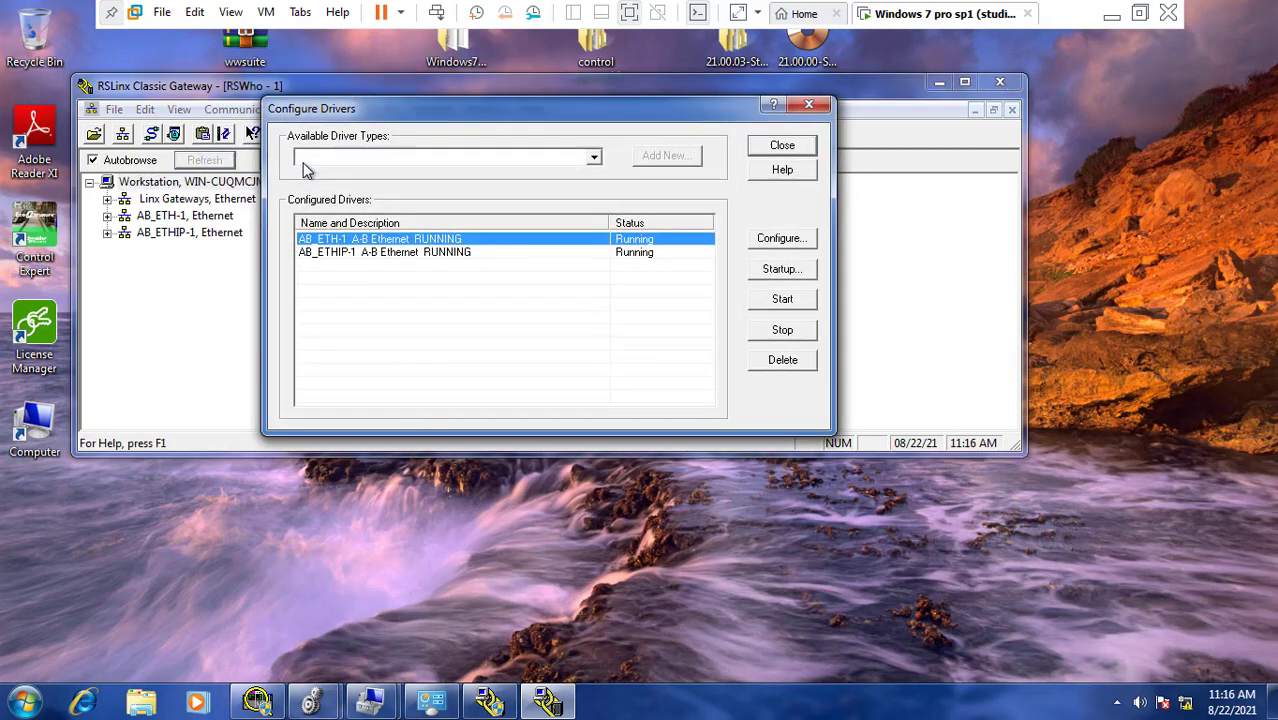
left_click(594, 158)
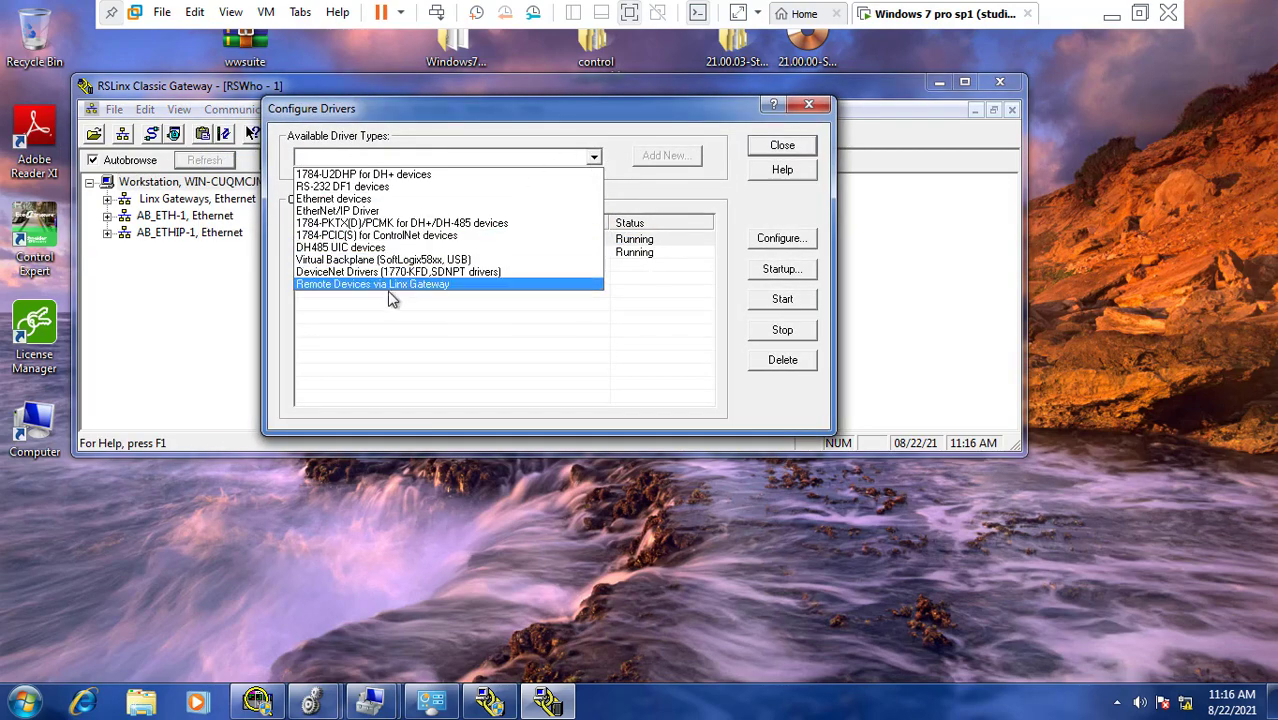
left_click(350, 213)
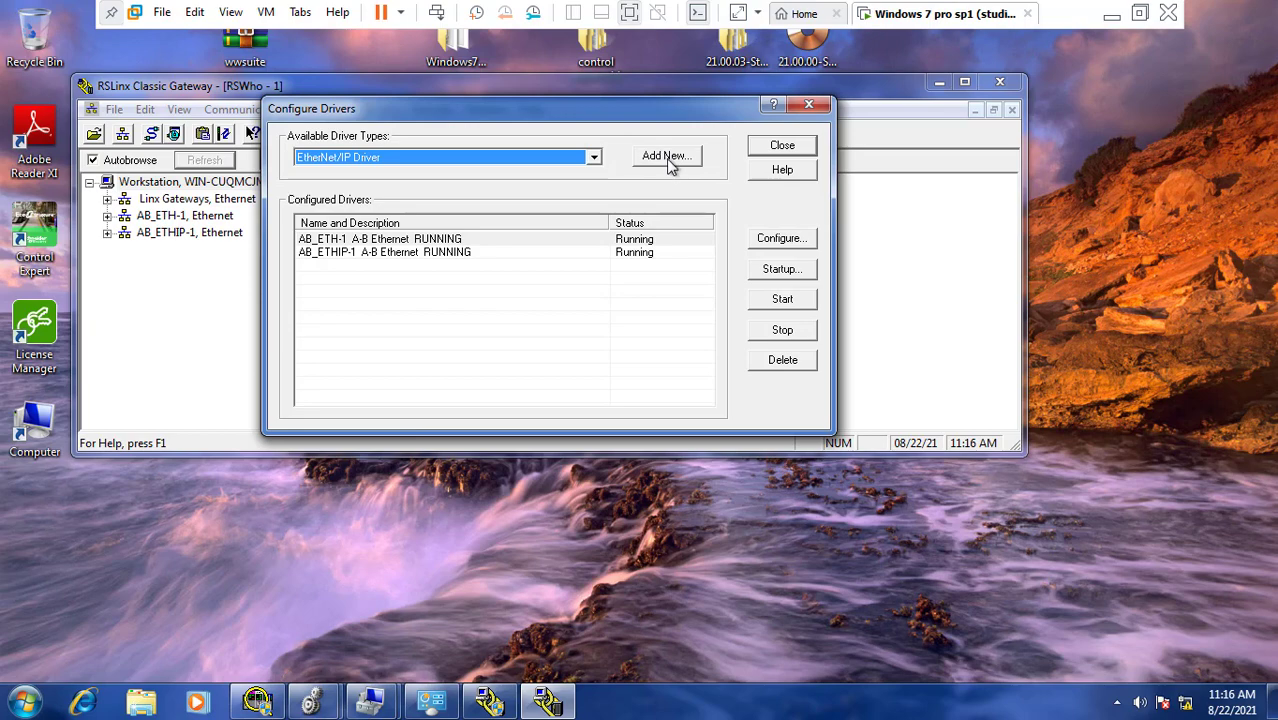
left_click(670, 163)
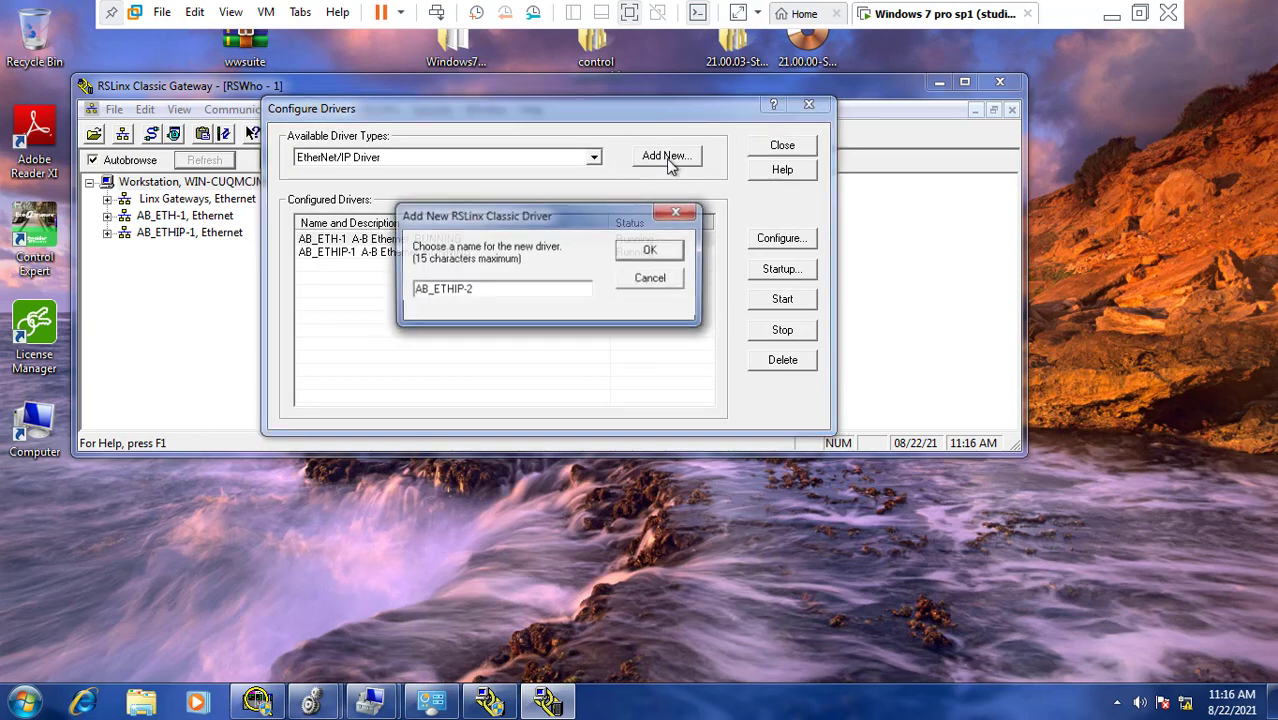
left_click(661, 259)
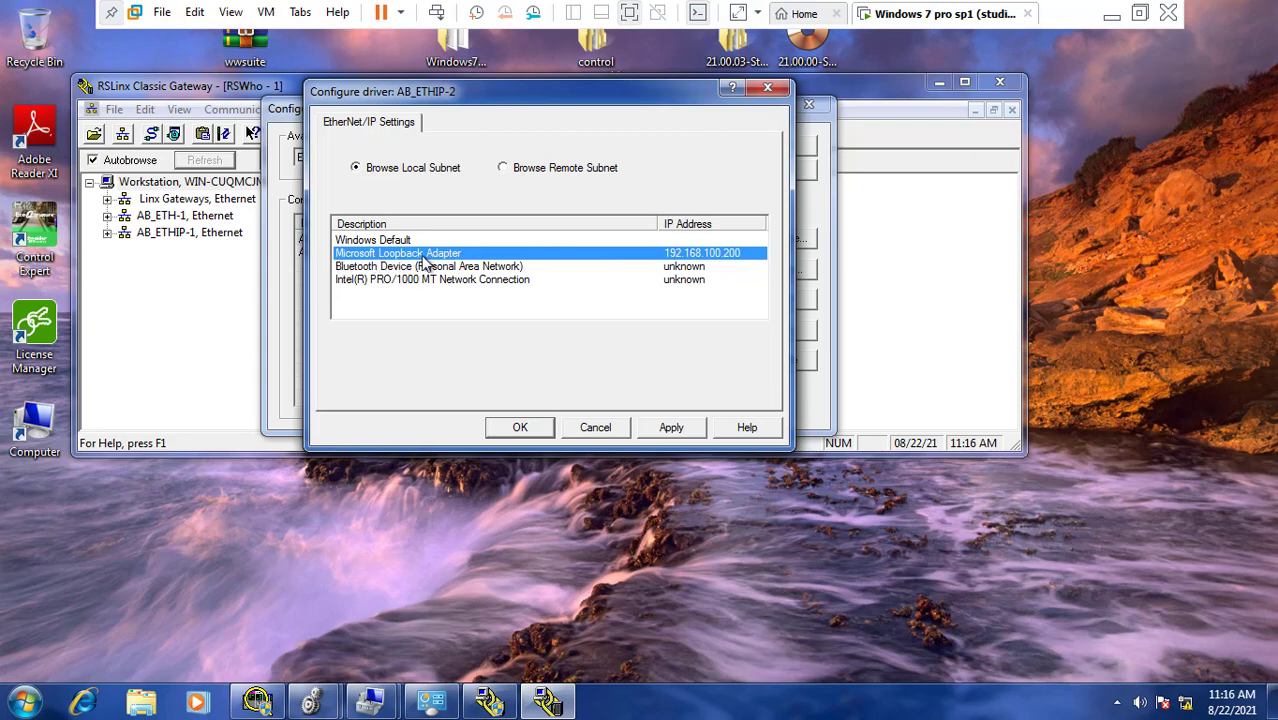
left_click(669, 426)
left_click(533, 427)
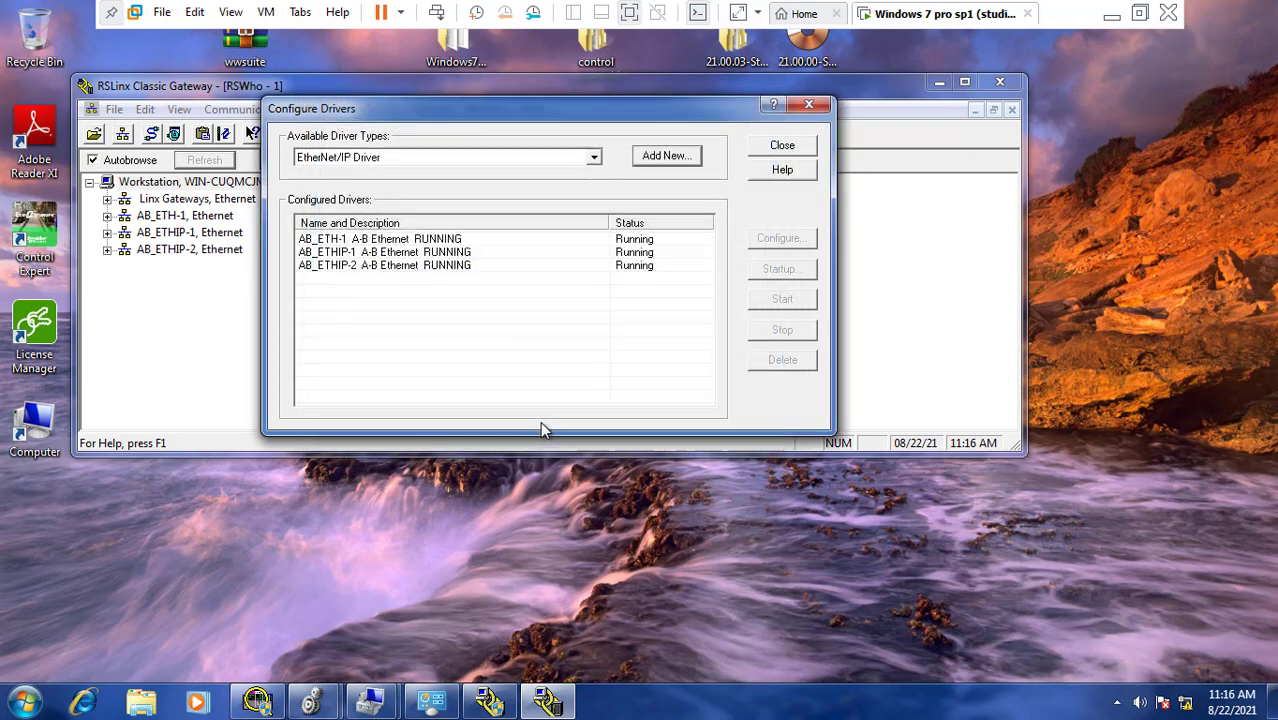
left_click(780, 148)
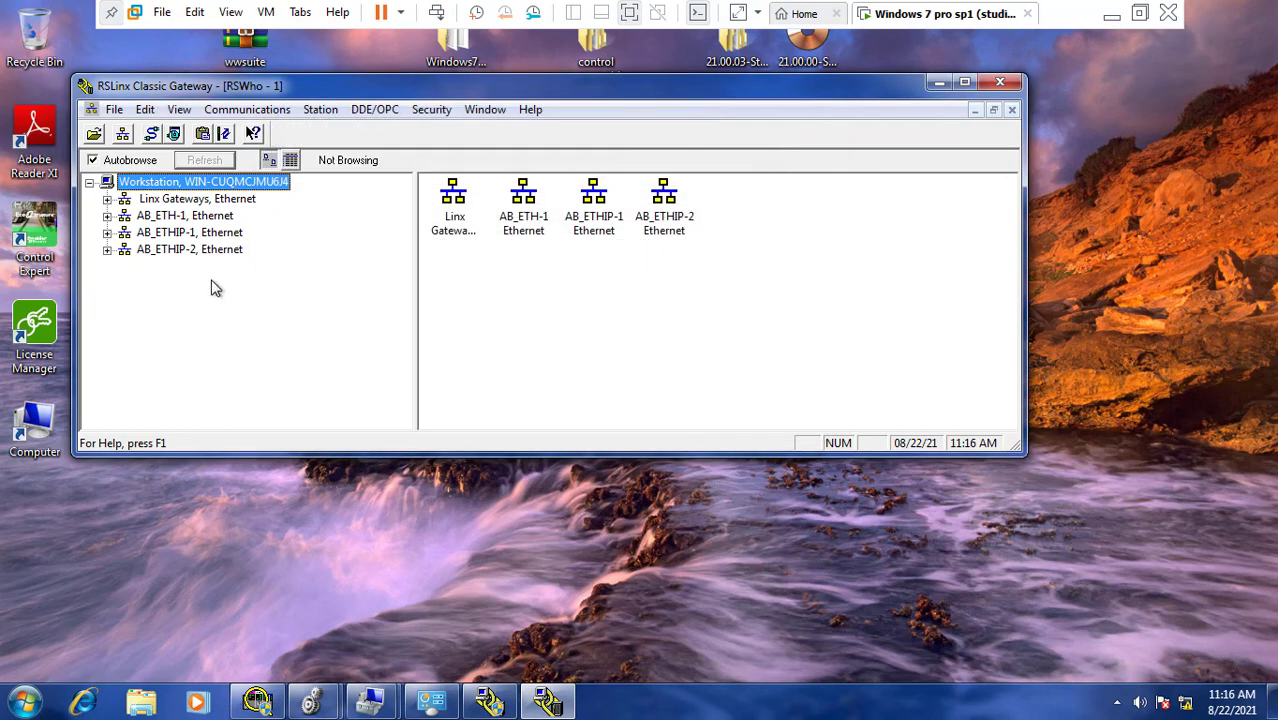
Browse the AB_ETHIP-2 and AB_ETHIP-1 networks in RSWho for connected devices, and minimize the window.
left_click(111, 252)
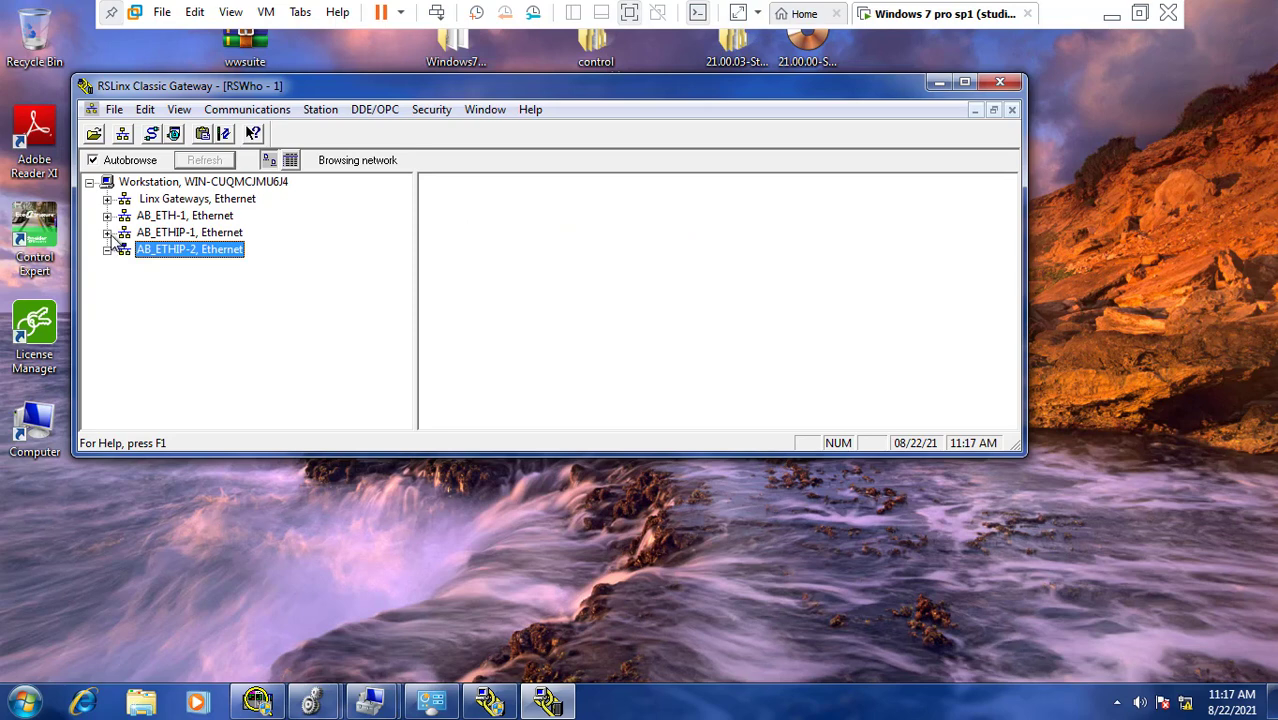
left_click(109, 235)
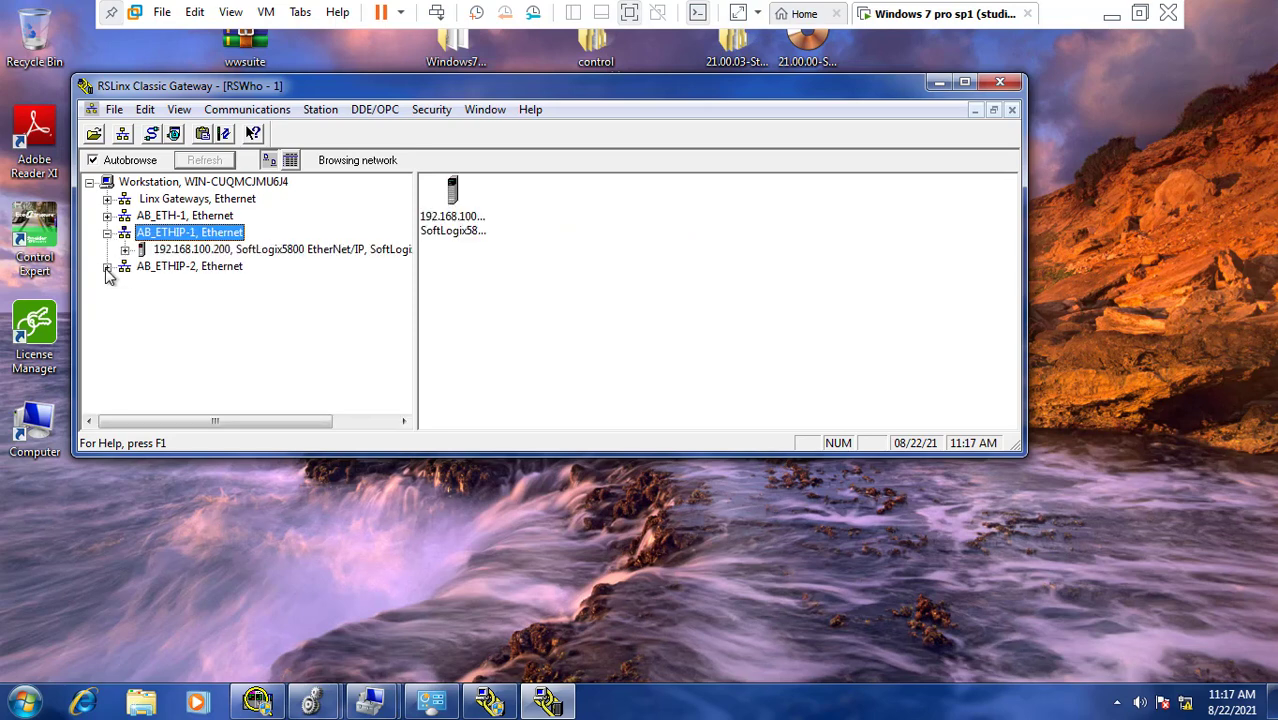
left_click(176, 270)
left_click(939, 82)
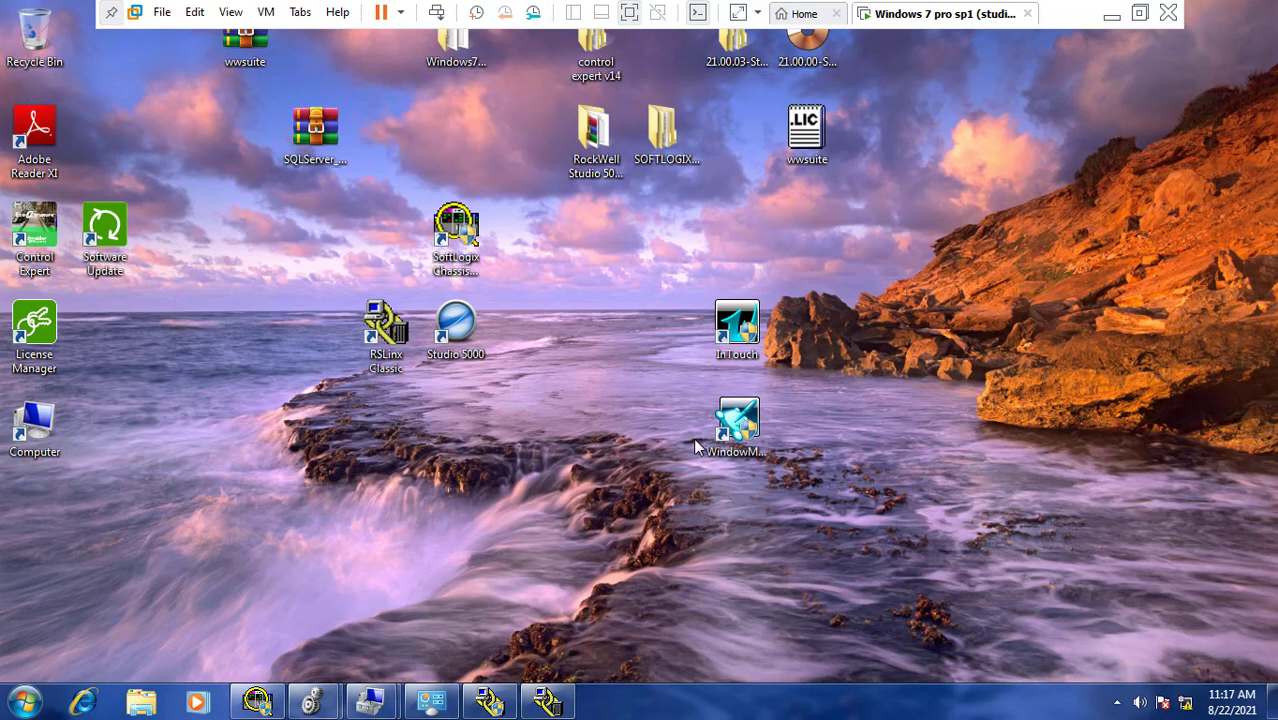
Examine the modules in the 1789-A17/A Virtual Chassis backplane under AB_ETHIP-1's SoftLogix5800 EtherNet/IP node, and minimize RSLinx Classic.
left_click(545, 703)
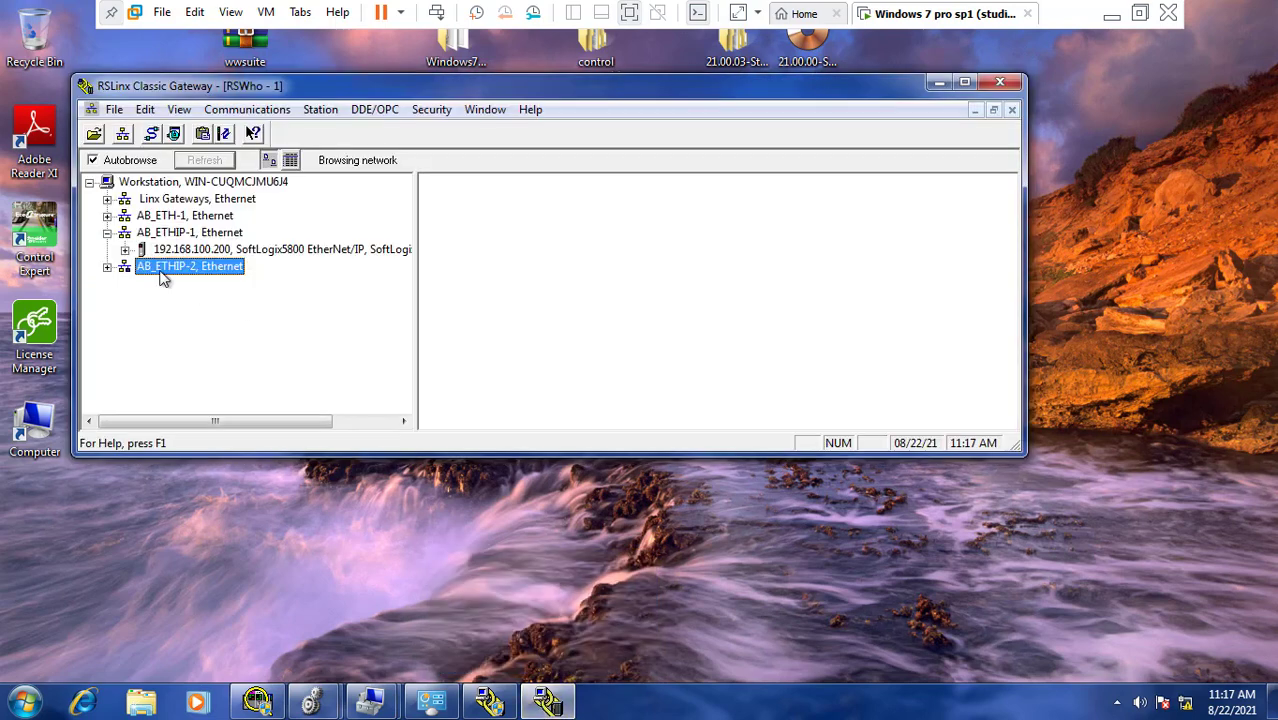
left_click(124, 250)
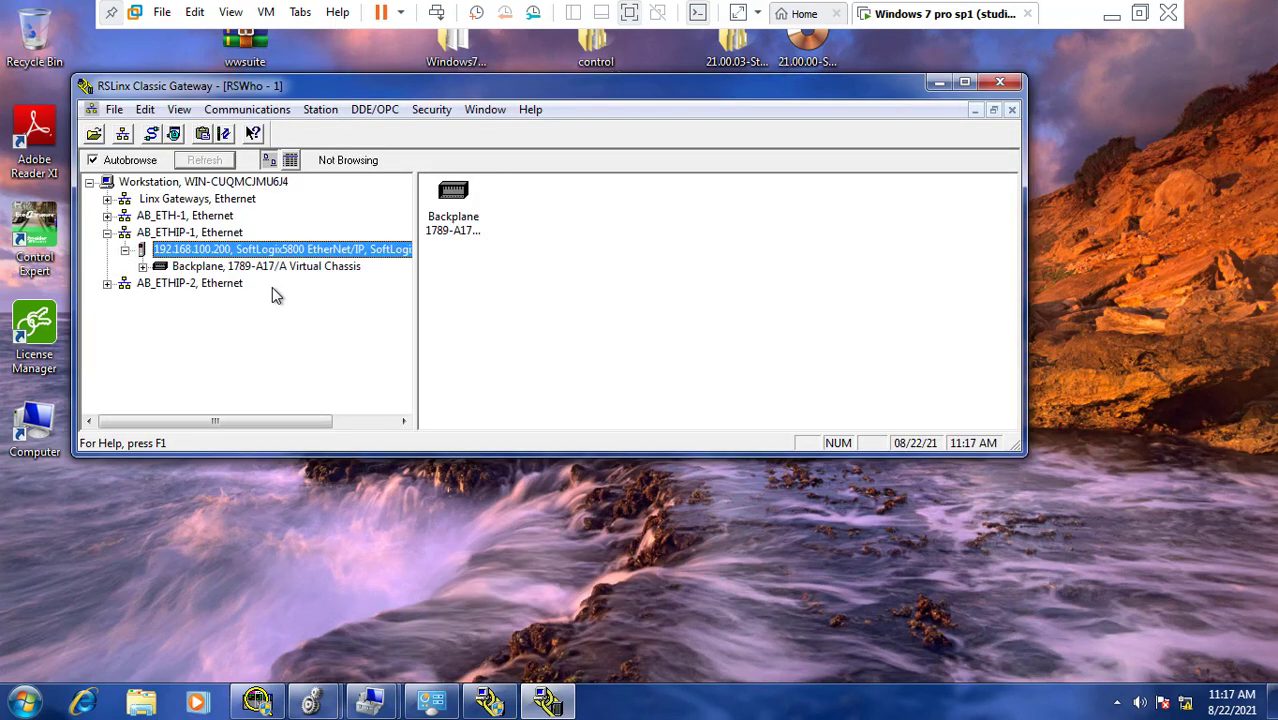
left_click(265, 269)
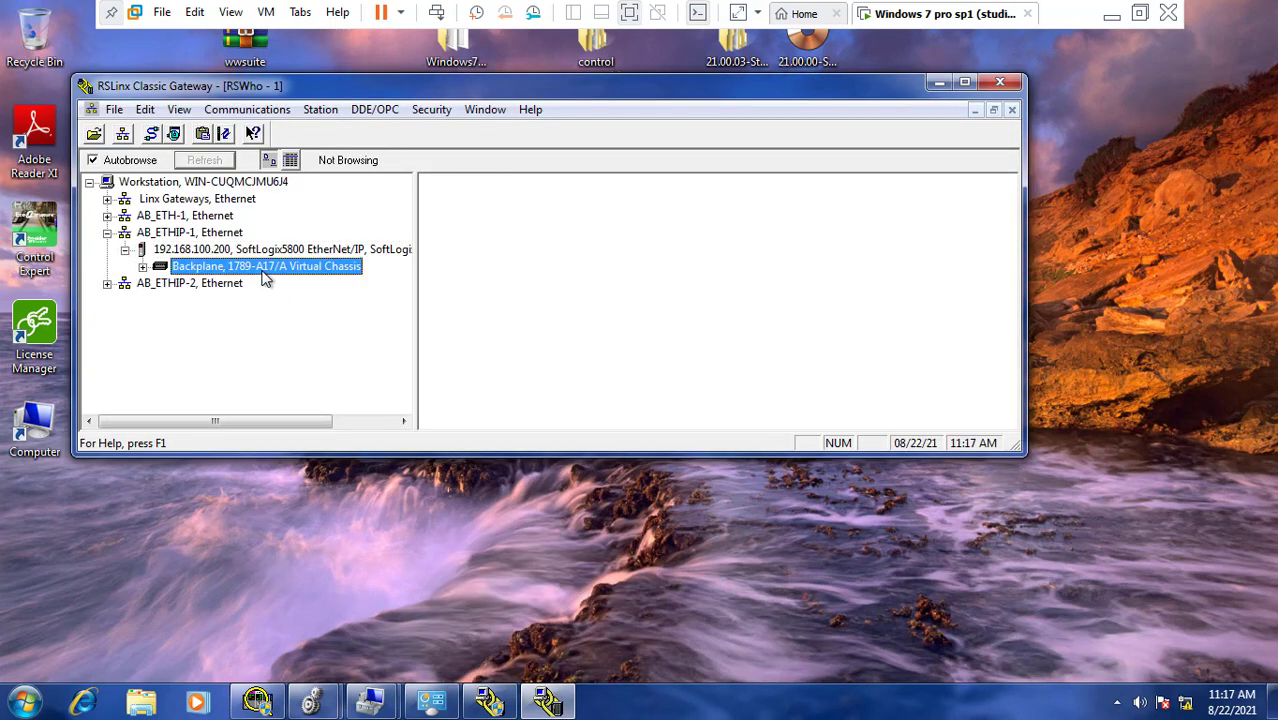
left_click(142, 267)
left_click(272, 300)
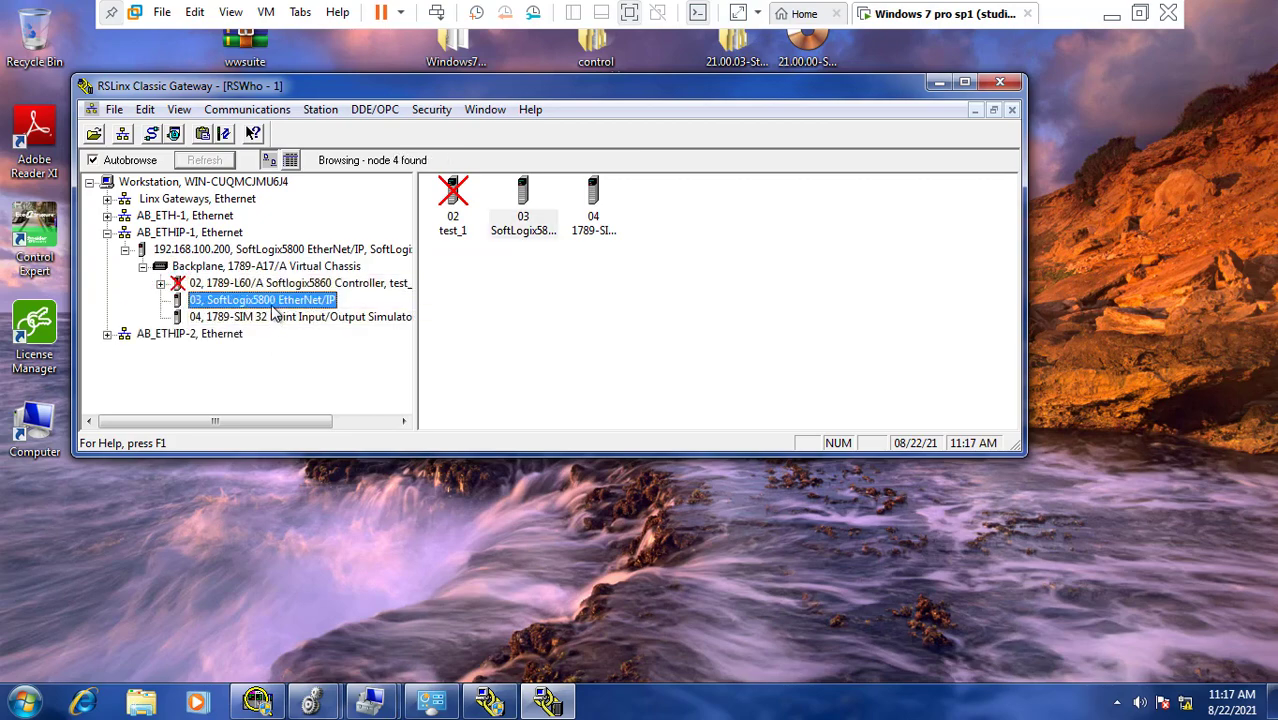
left_click(938, 84)
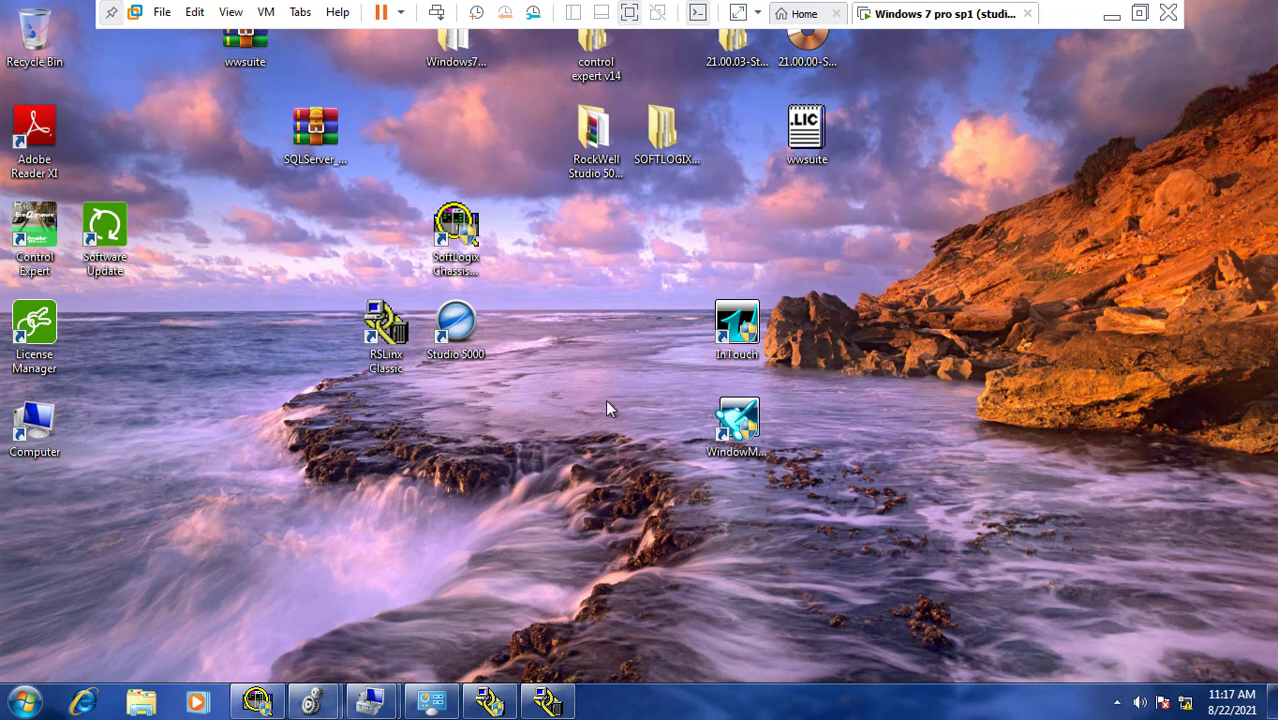
Close RSLinx Classic and start it again from the RSLinx Classic Launch Control Panel, dismissing the licensing warning and minimizing the control panel.
mouse_move(257, 703)
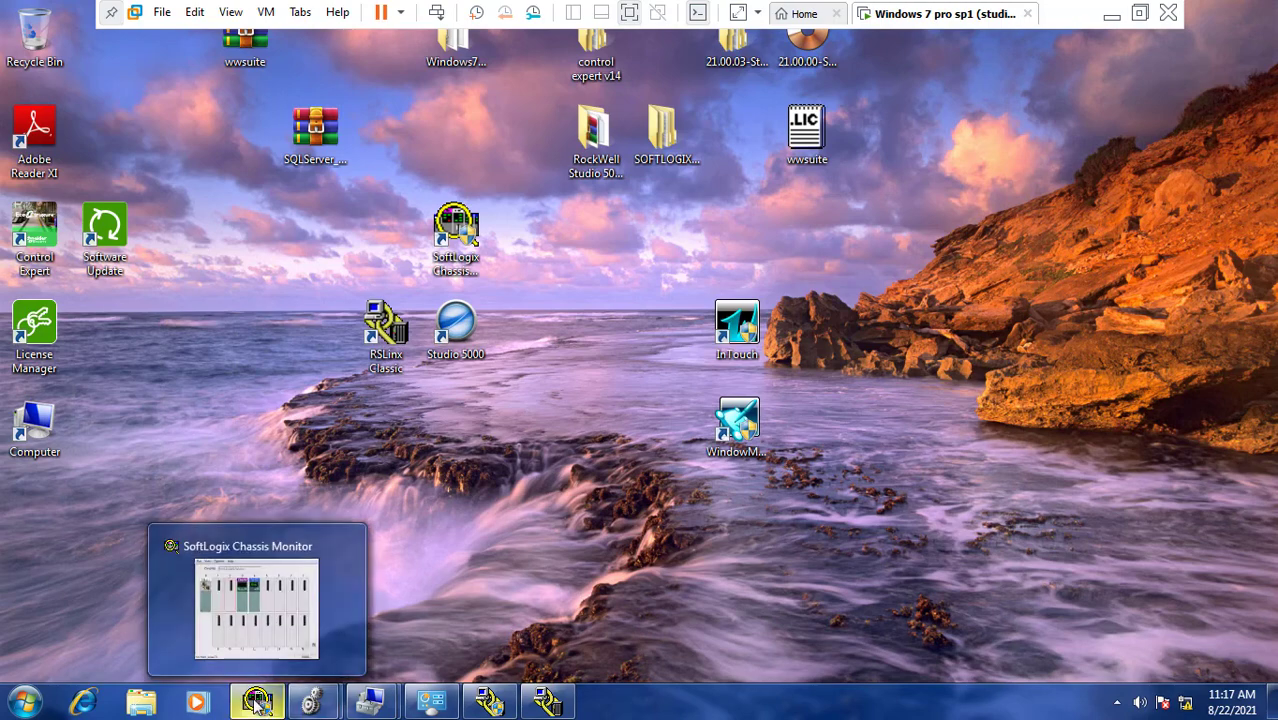
left_click(548, 703)
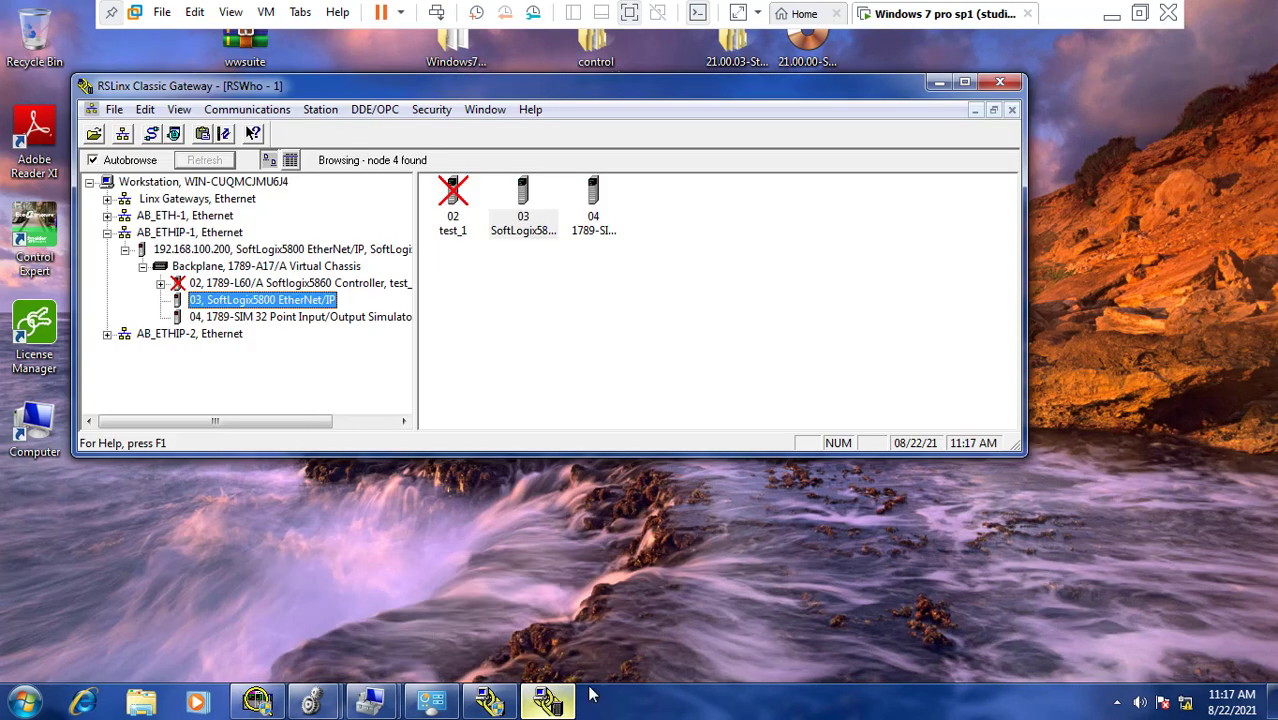
left_click(1000, 84)
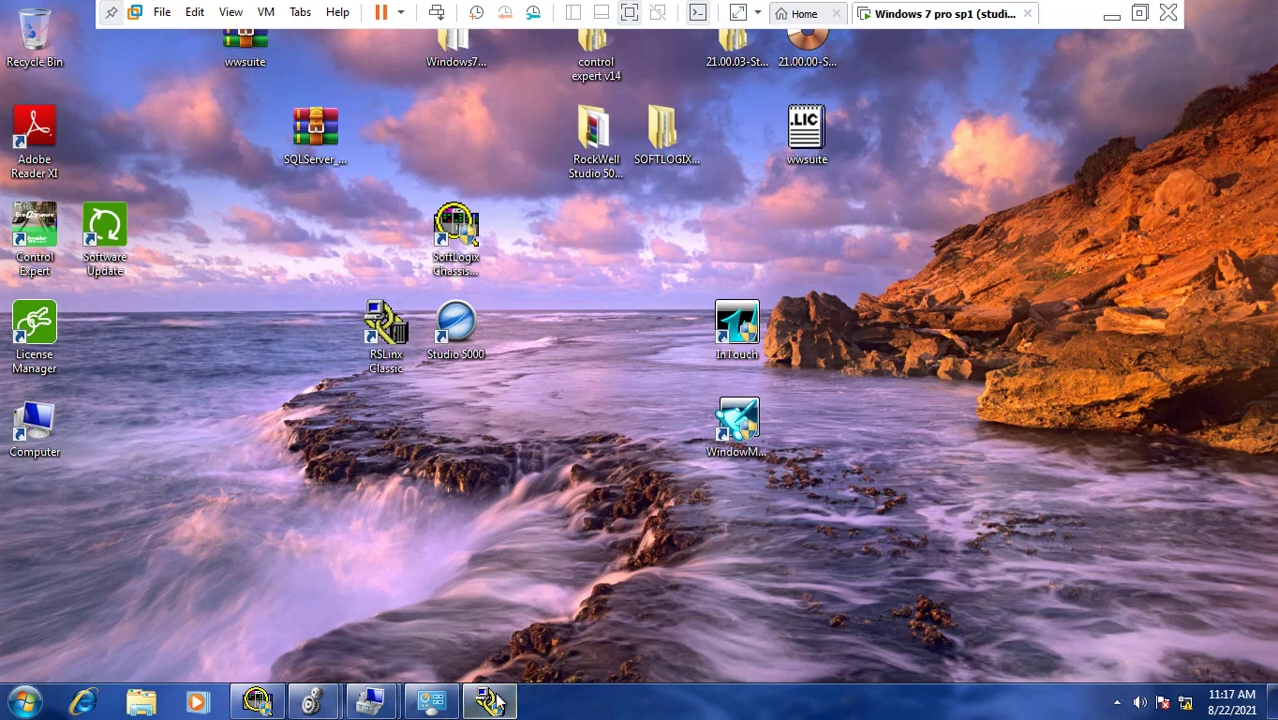
left_click(493, 703)
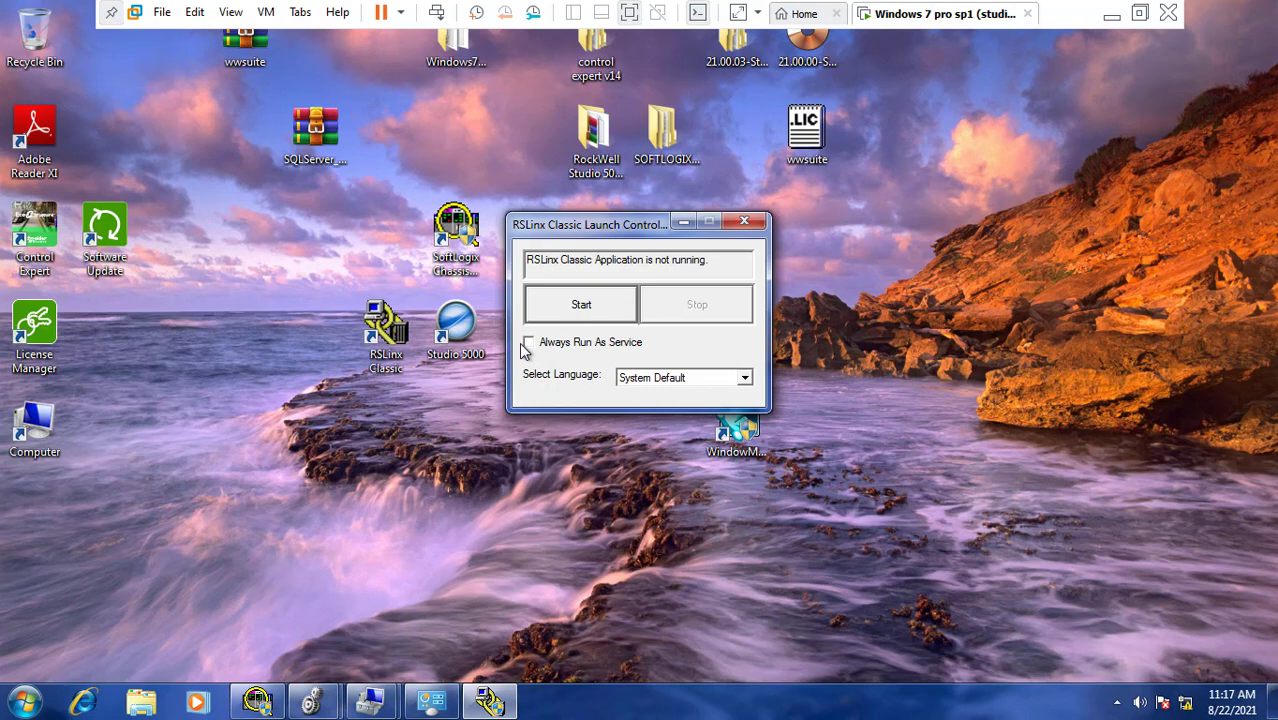
left_click(567, 312)
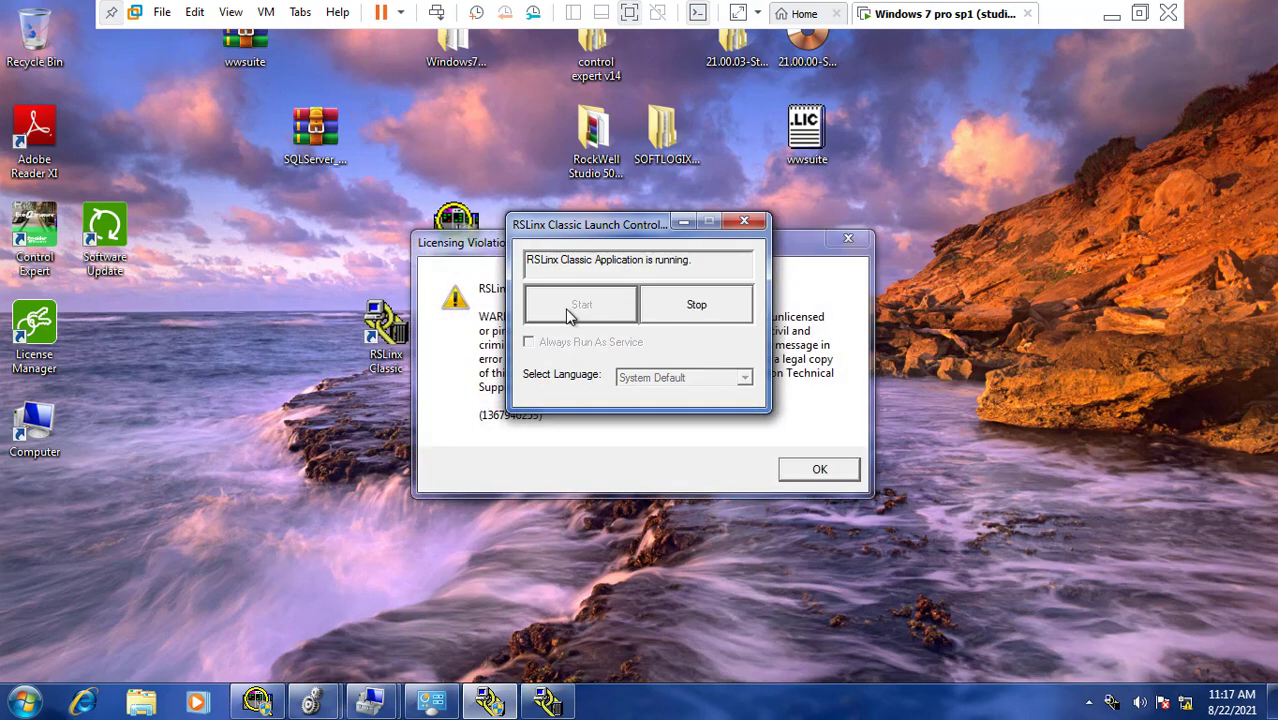
left_click(819, 469)
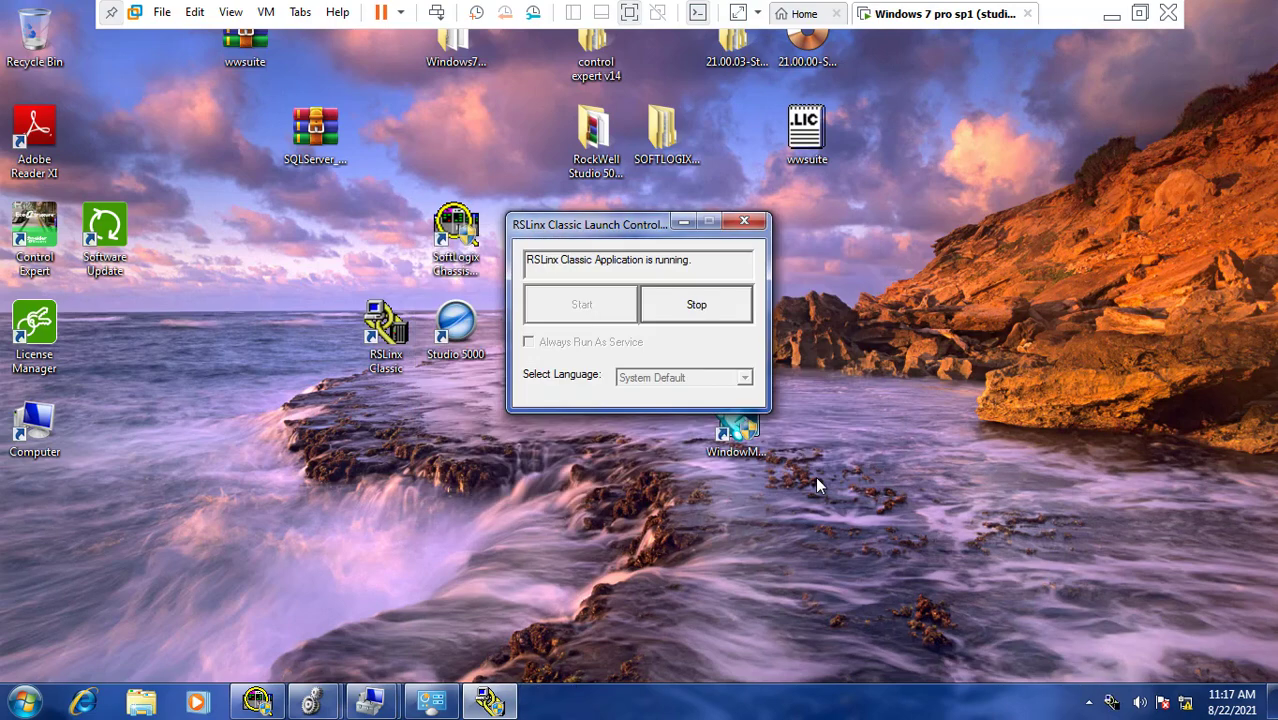
left_click(683, 222)
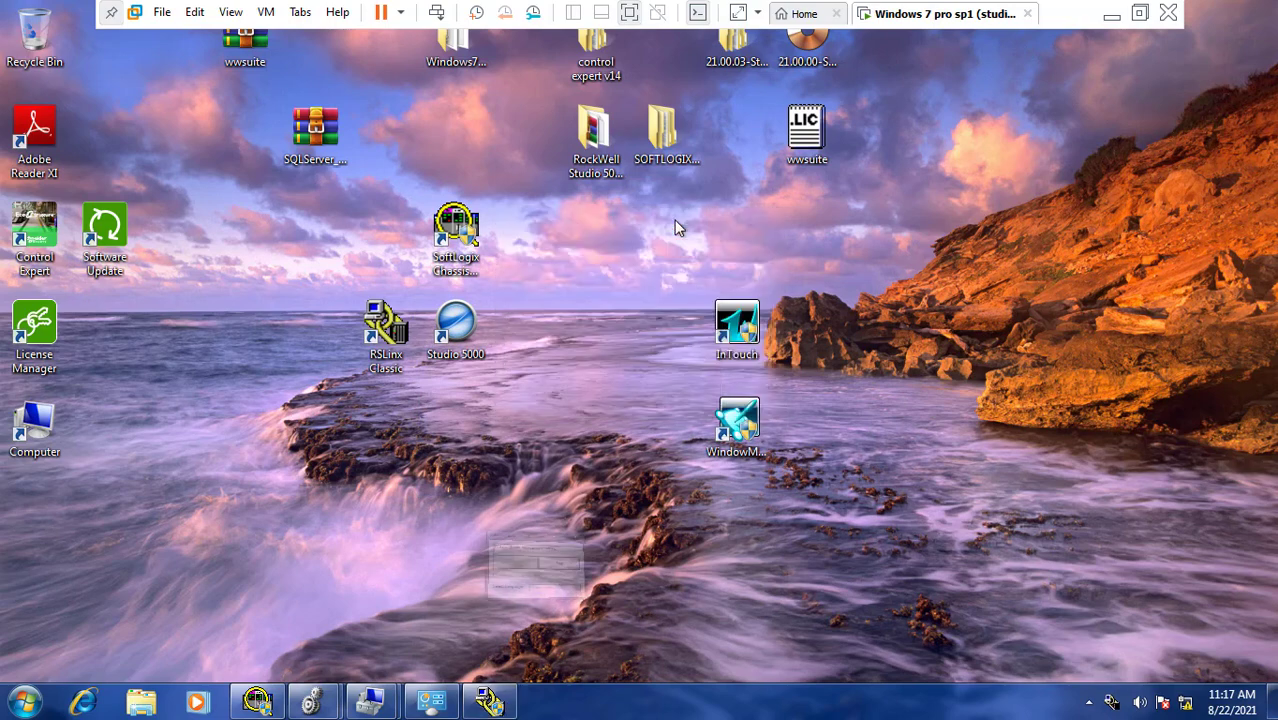
In SoftLogix Chassis Monitor, create a 1789-L60 SoftLogix5860 Controller in slot 2 using the previous controller's configuration and CPU 0 affinity.
left_click(257, 703)
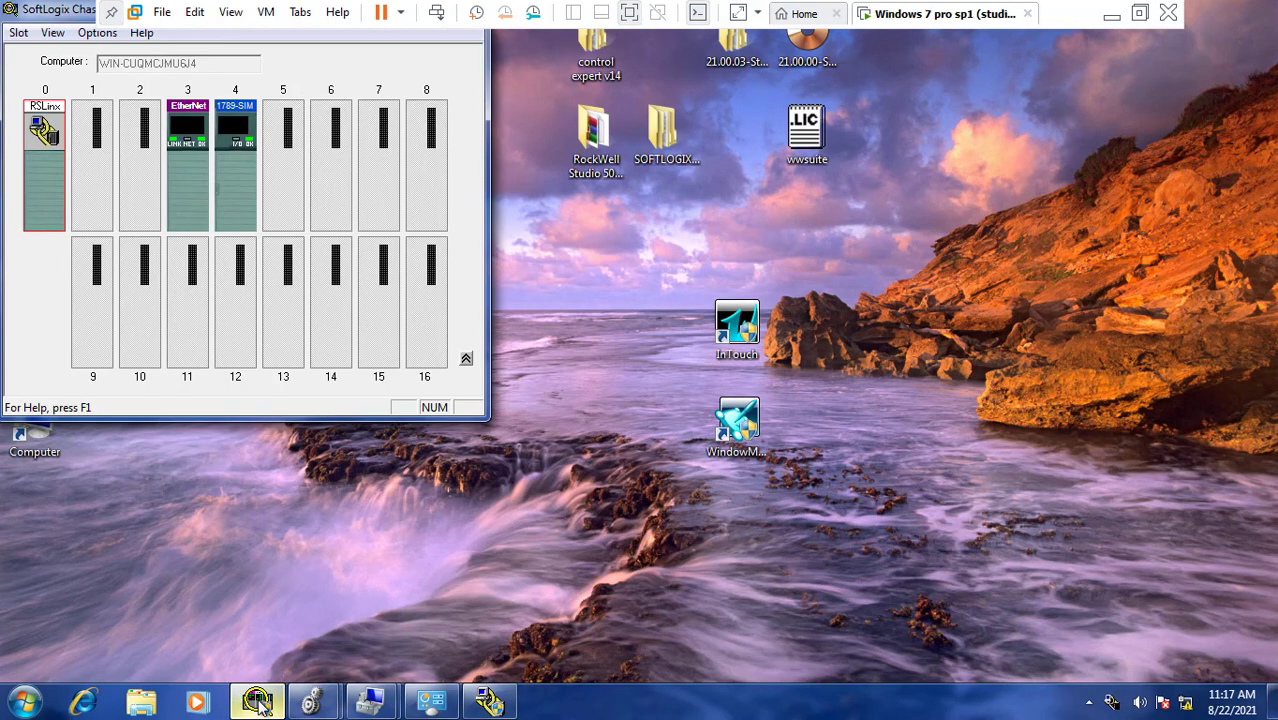
left_click_drag(31, 11, 230, 172)
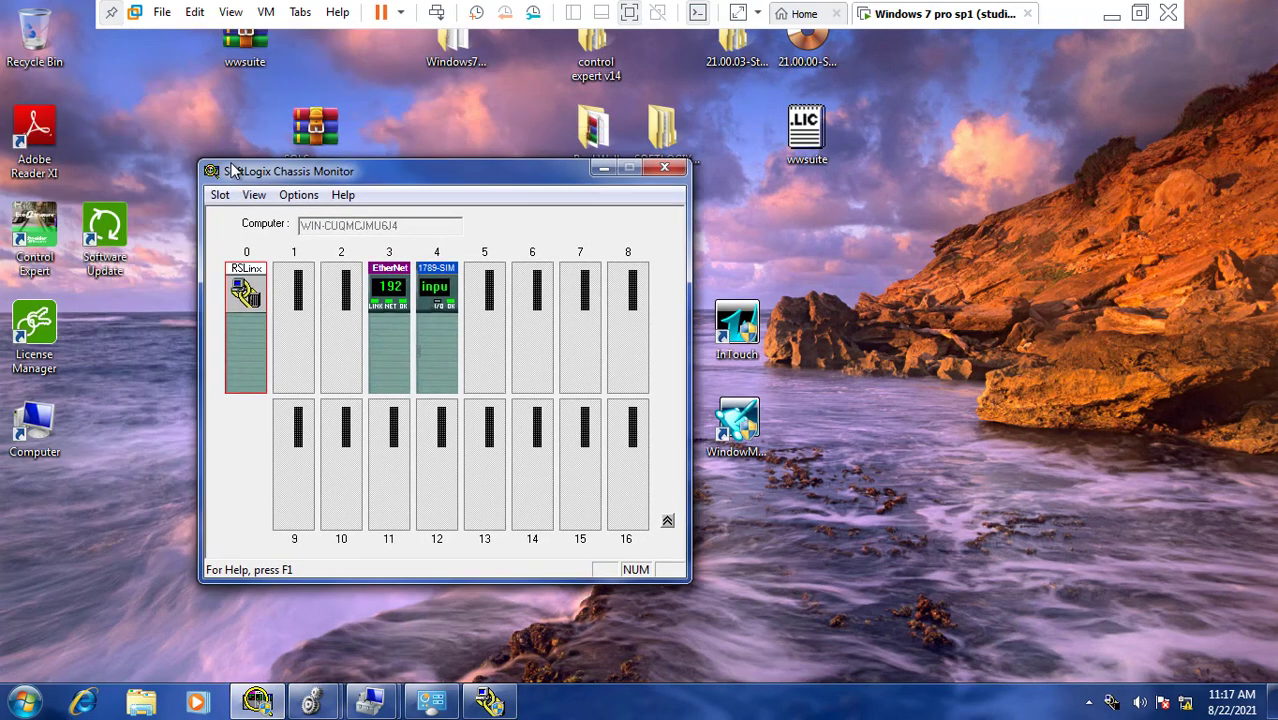
right_click(353, 352)
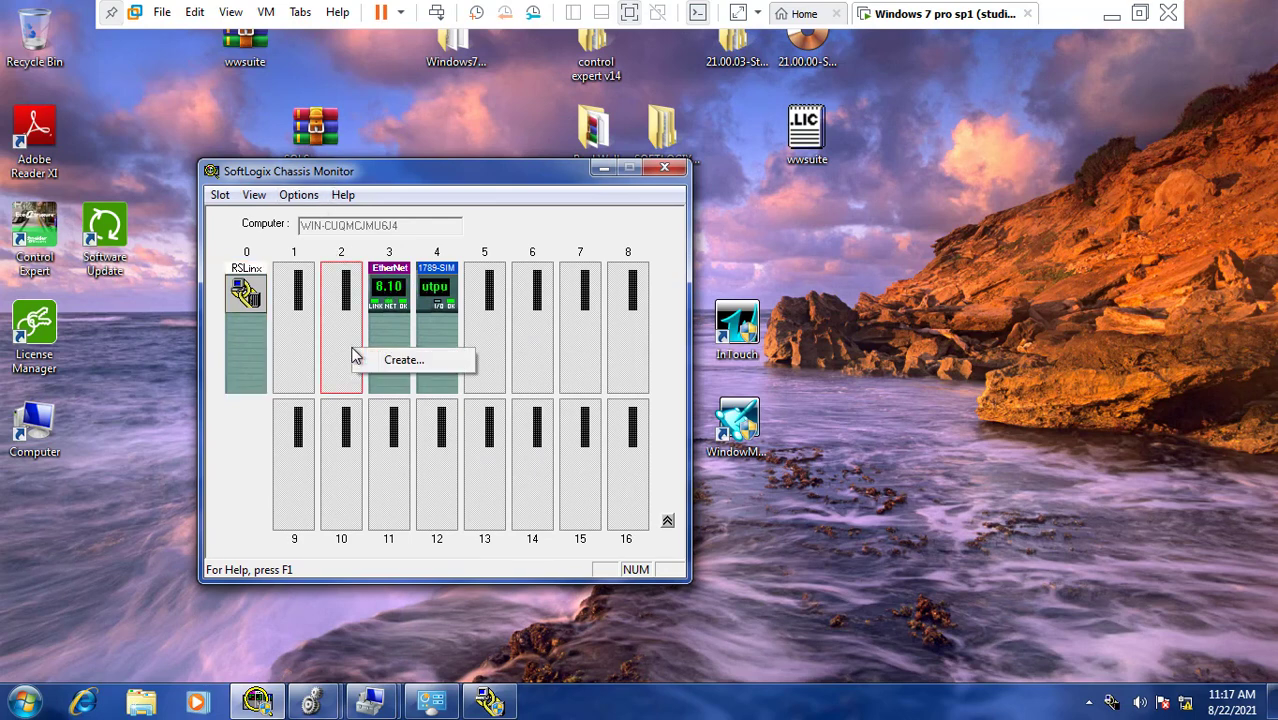
left_click(404, 361)
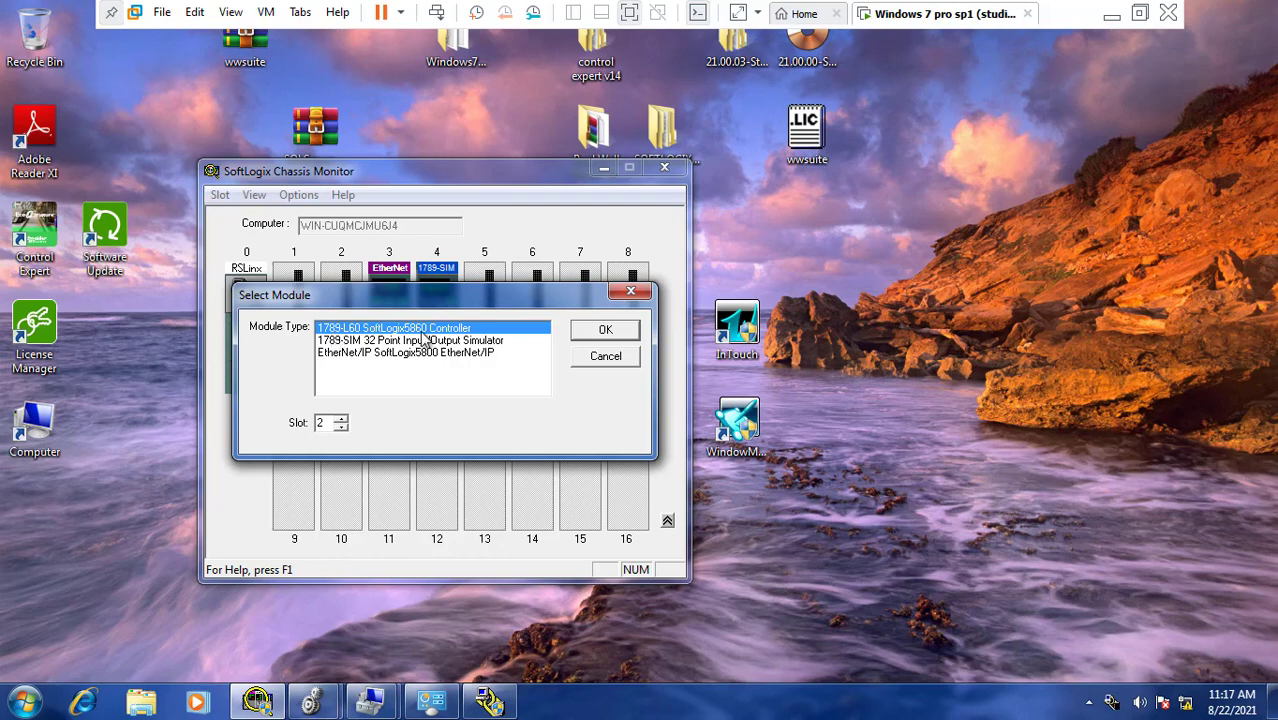
left_click(615, 334)
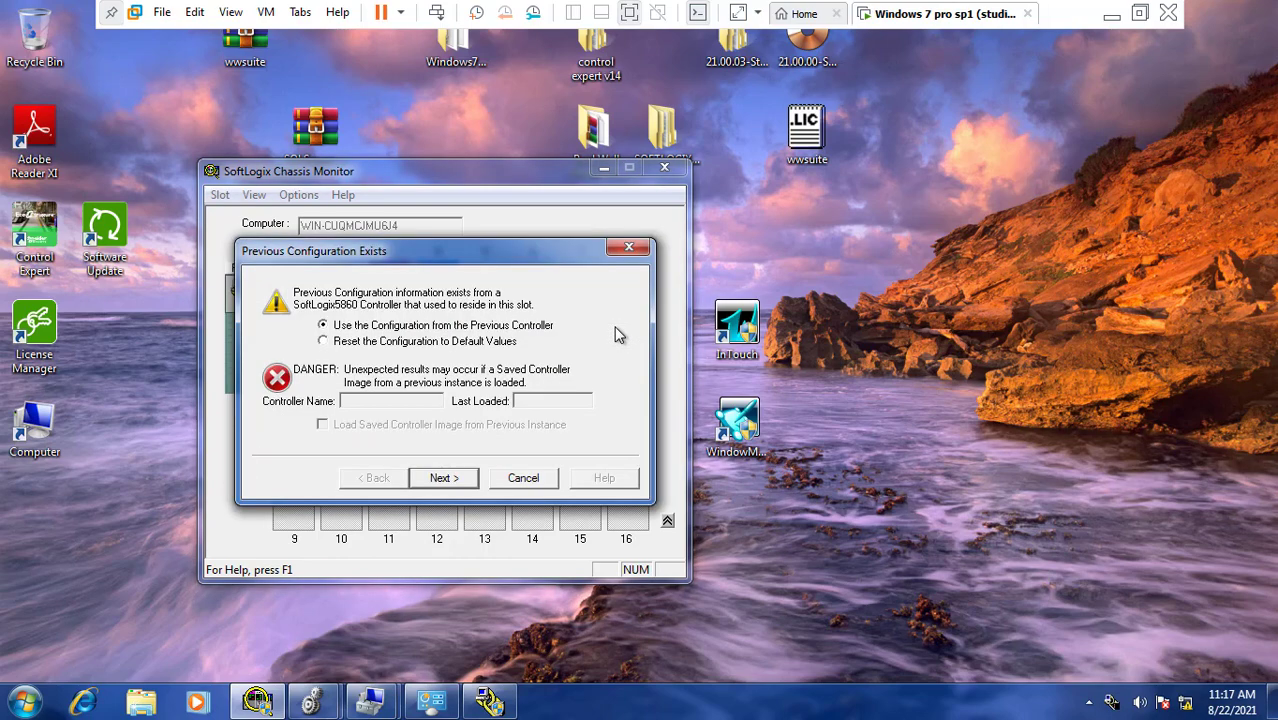
left_click(441, 480)
left_click(437, 479)
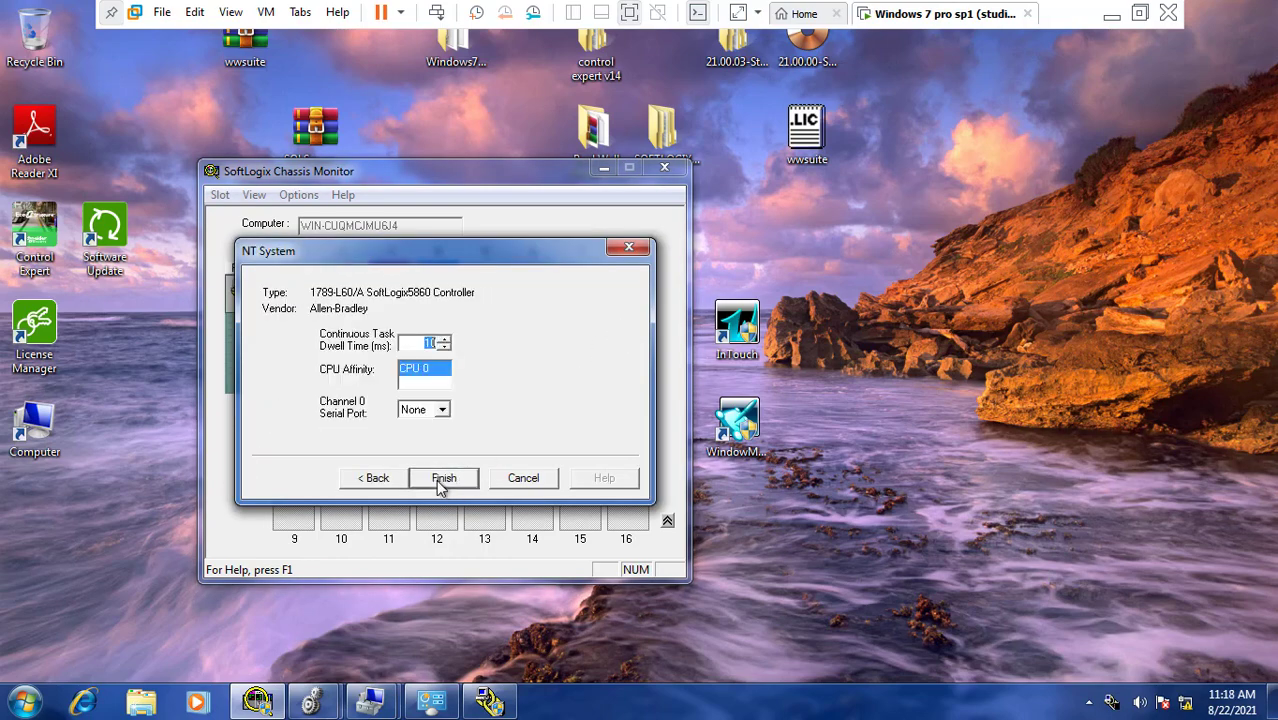
left_click(436, 479)
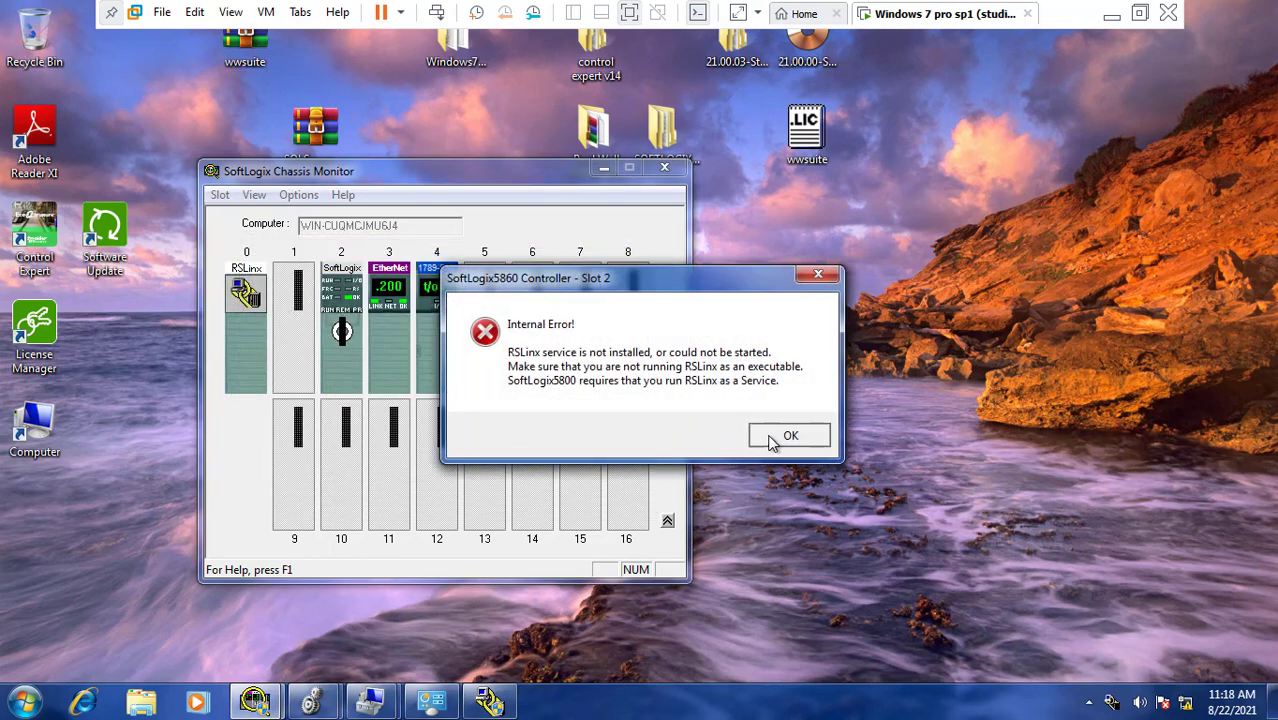
Dismiss the SoftLogix5860 Controller error message and minimize SoftLogix Chassis Monitor.
left_click(782, 436)
left_click(732, 426)
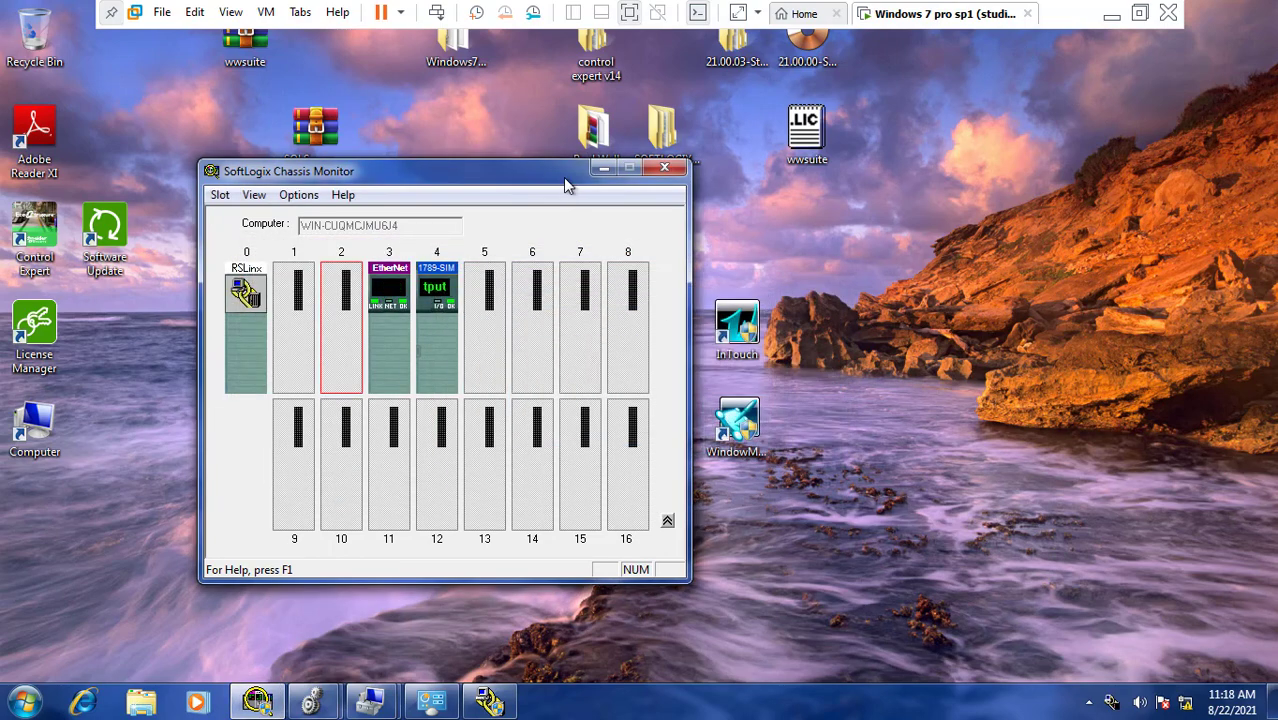
left_click(604, 173)
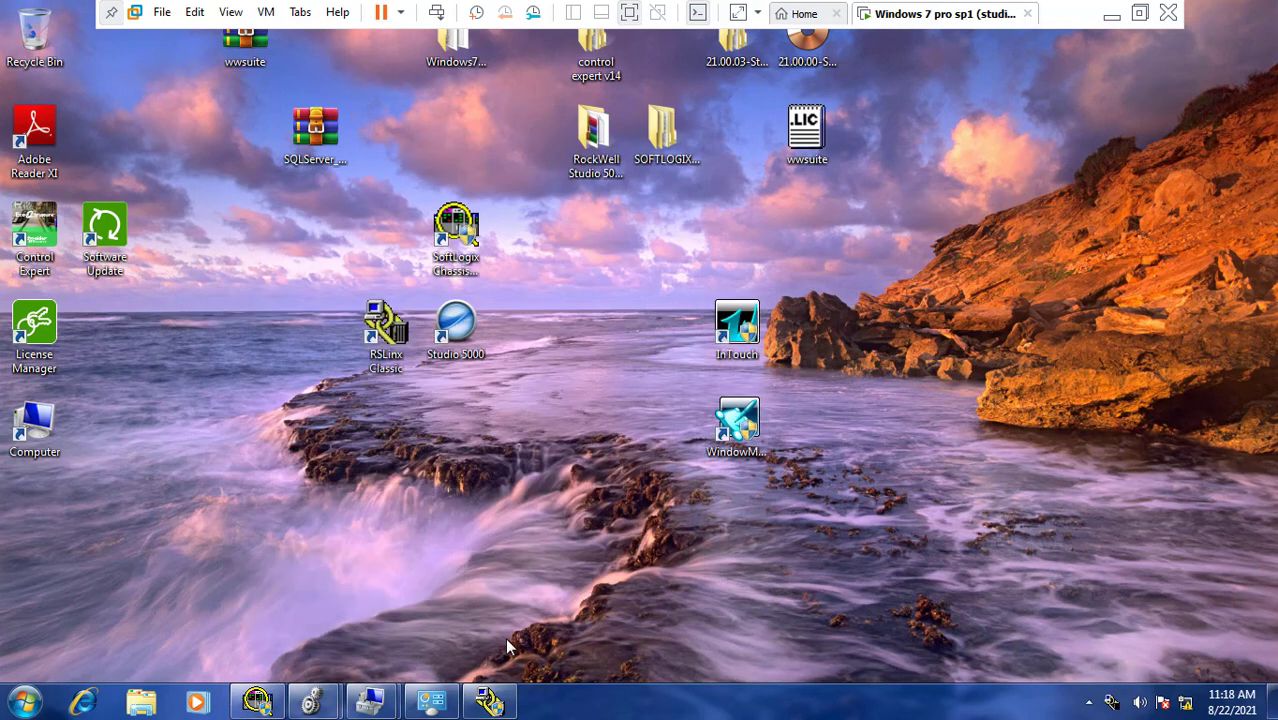
Stop RSLinx Classic from its Launch Control Panel, turn off Always Run As Service, and minimize the panel.
left_click(490, 703)
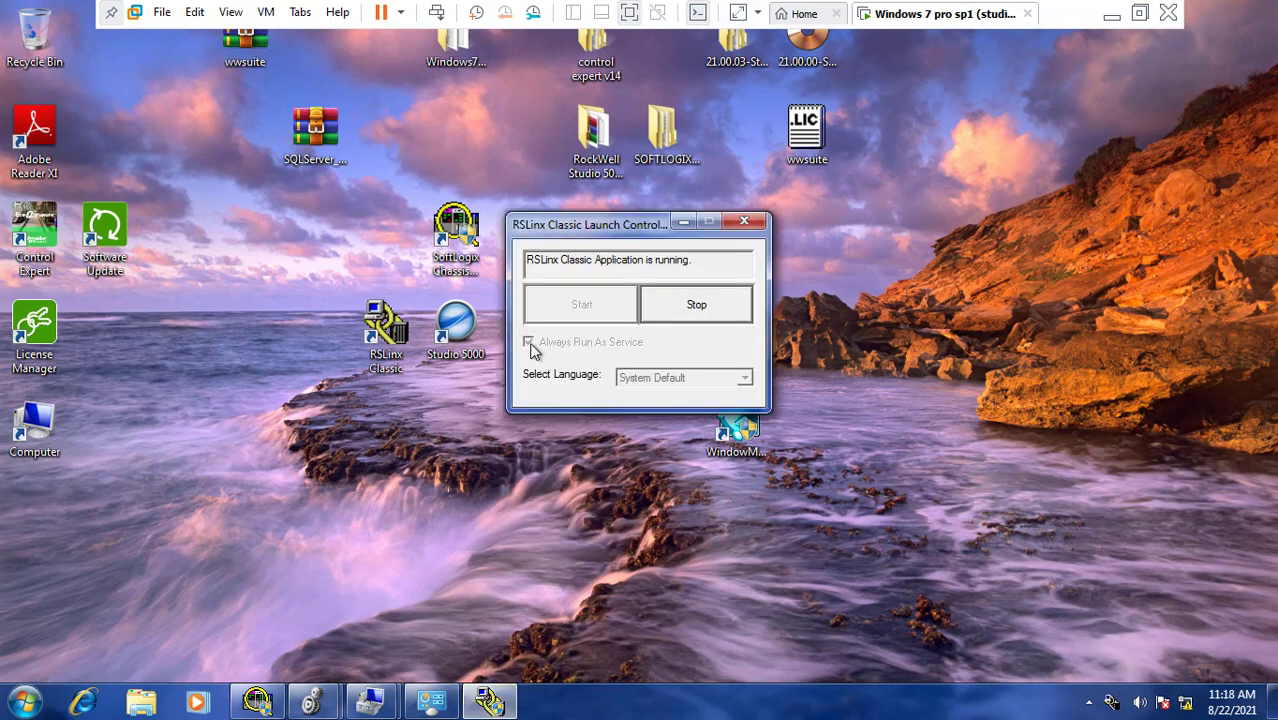
left_click(699, 317)
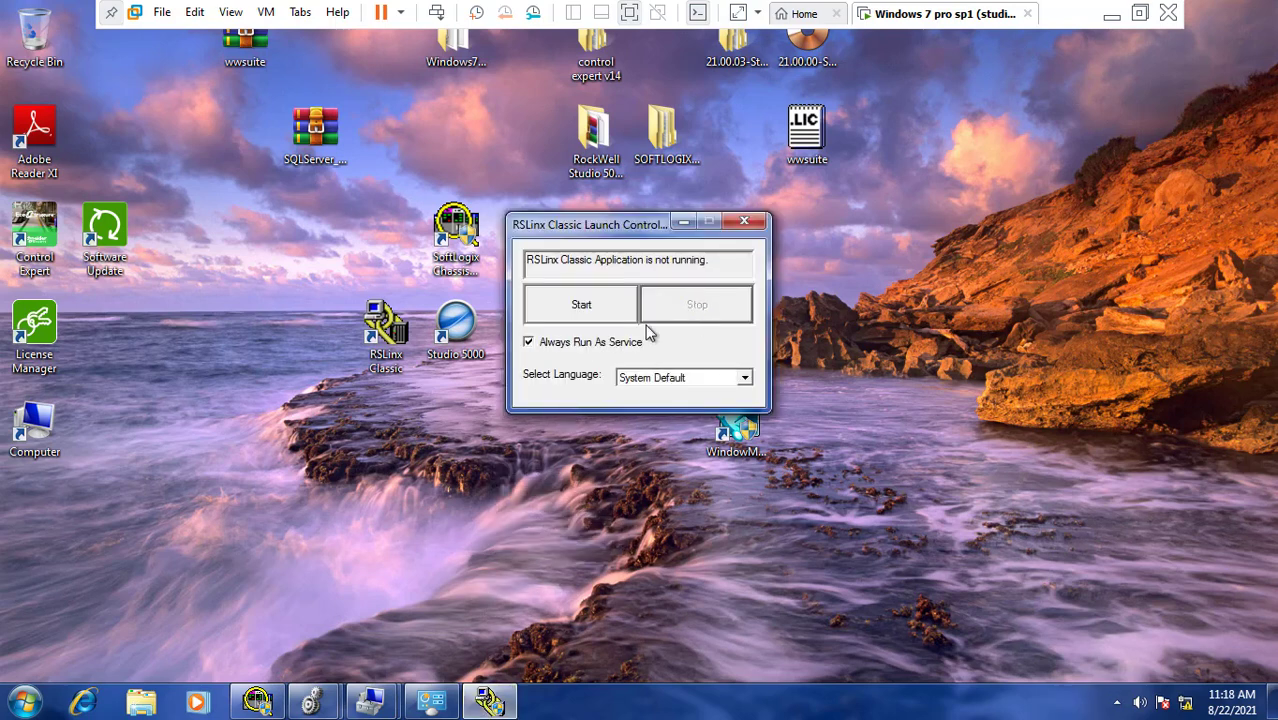
left_click(529, 343)
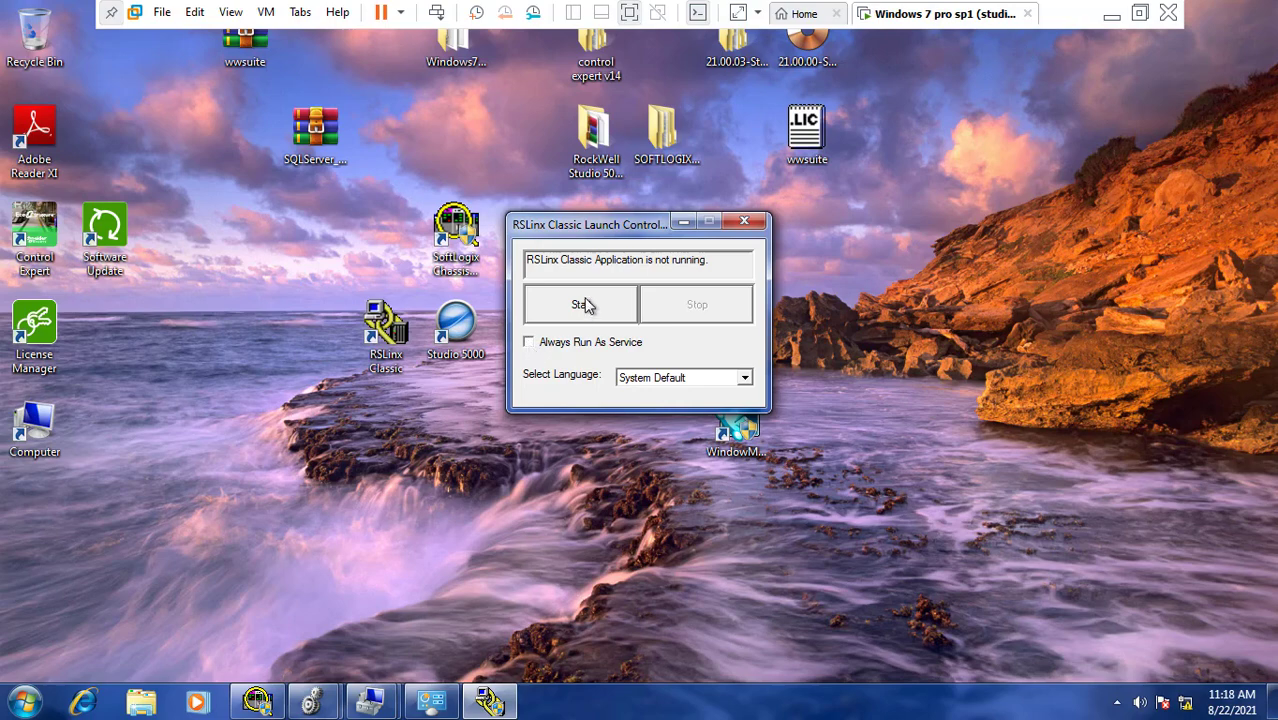
left_click(683, 221)
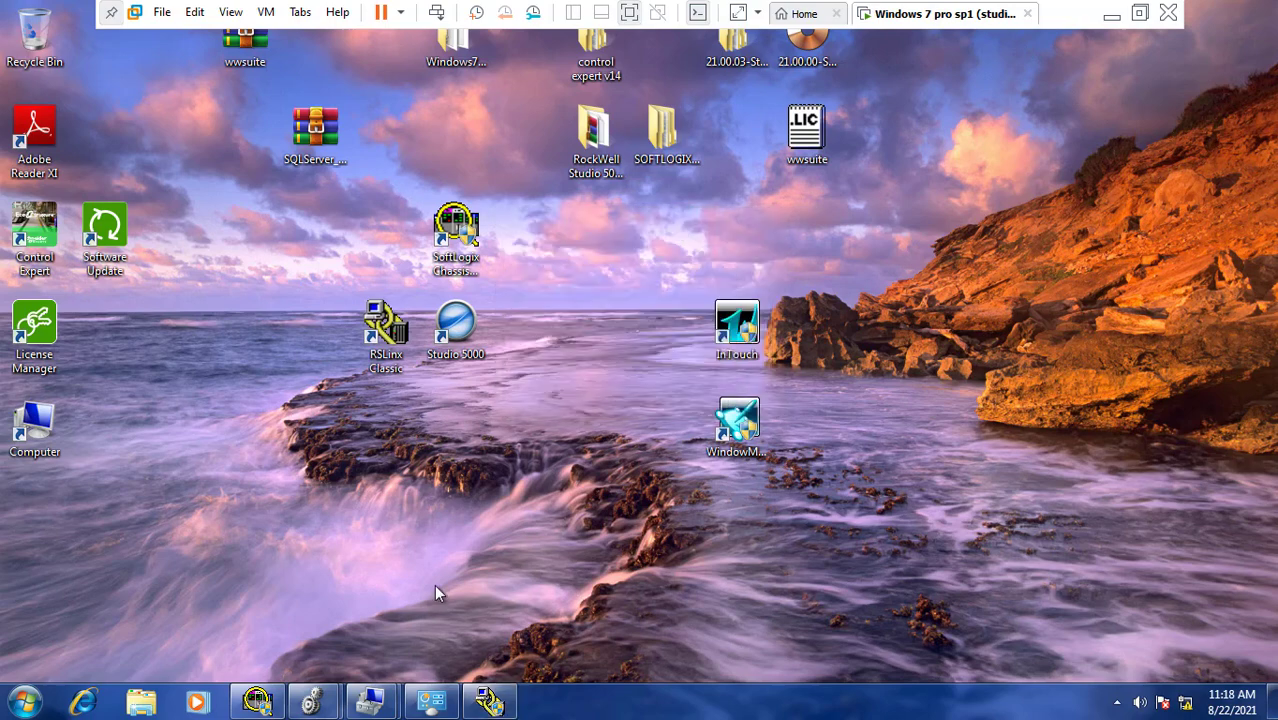
In SoftLogix Chassis Monitor, create a 1789-L60 SoftLogix5860 Controller in slot 2 with the previous controller's configuration, and minimize the window.
left_click(257, 701)
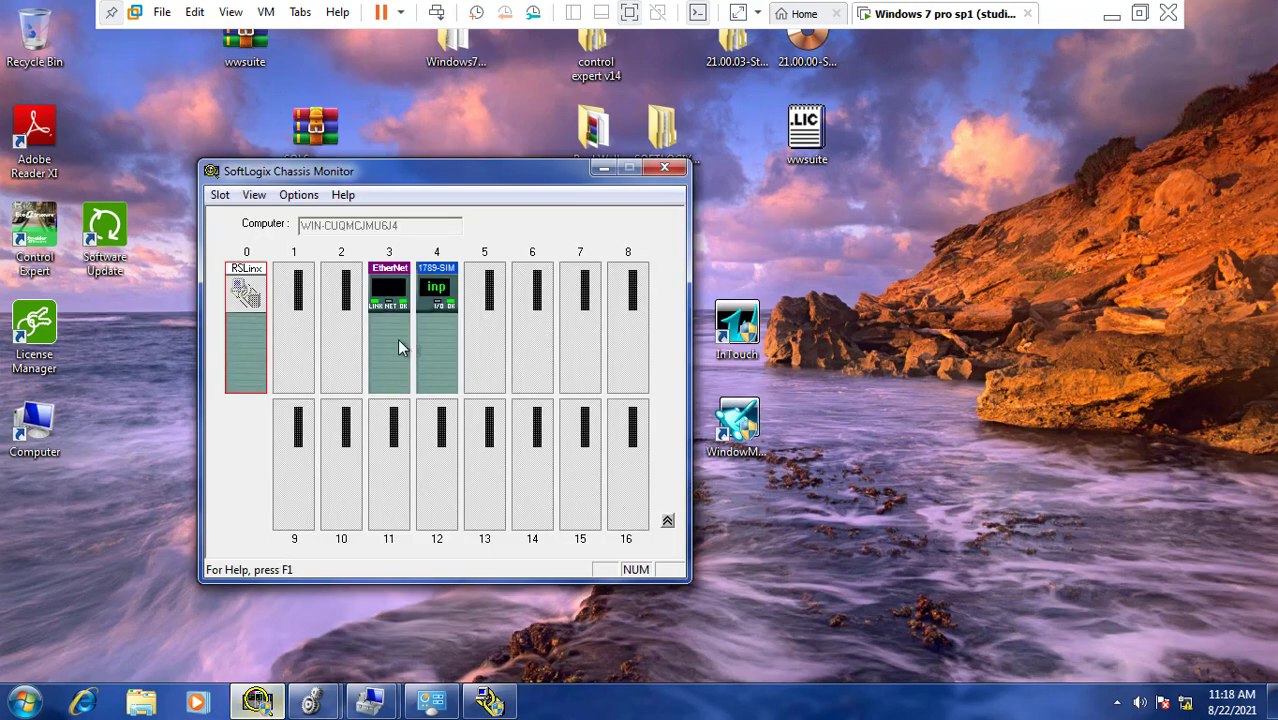
right_click(339, 325)
left_click(375, 328)
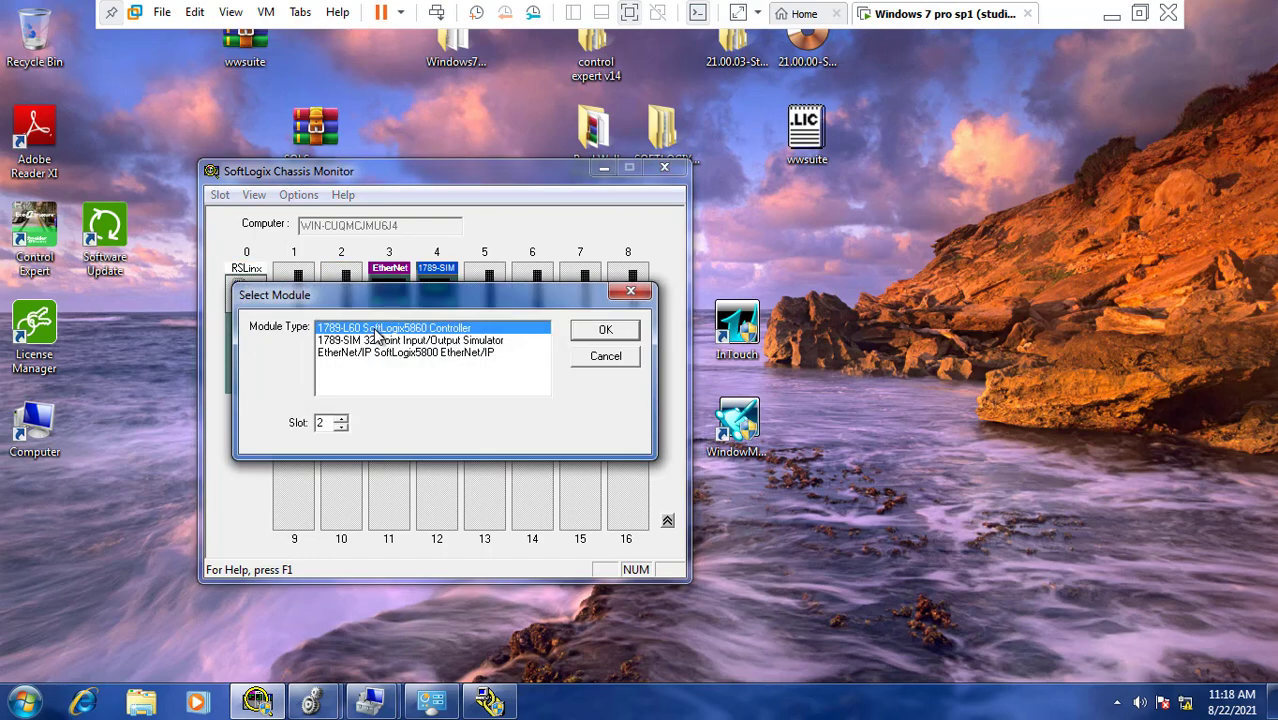
left_click(592, 334)
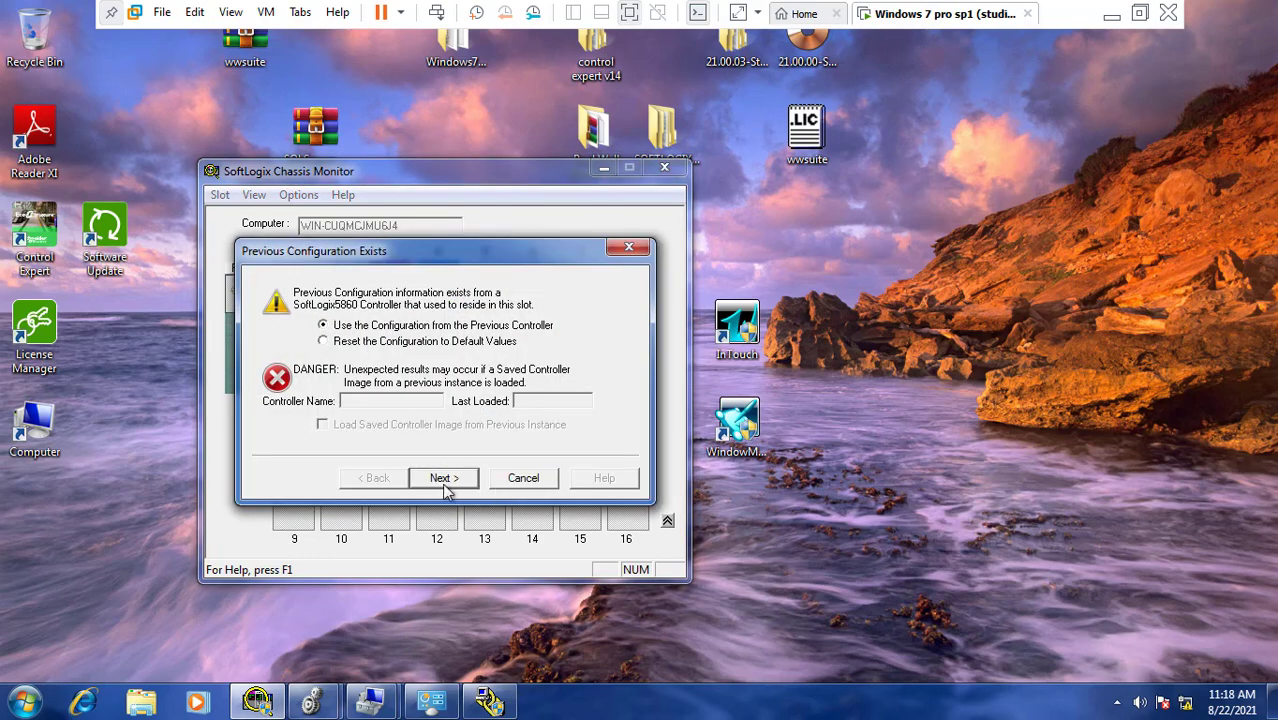
left_click(442, 478)
left_click(442, 478)
left_click(442, 483)
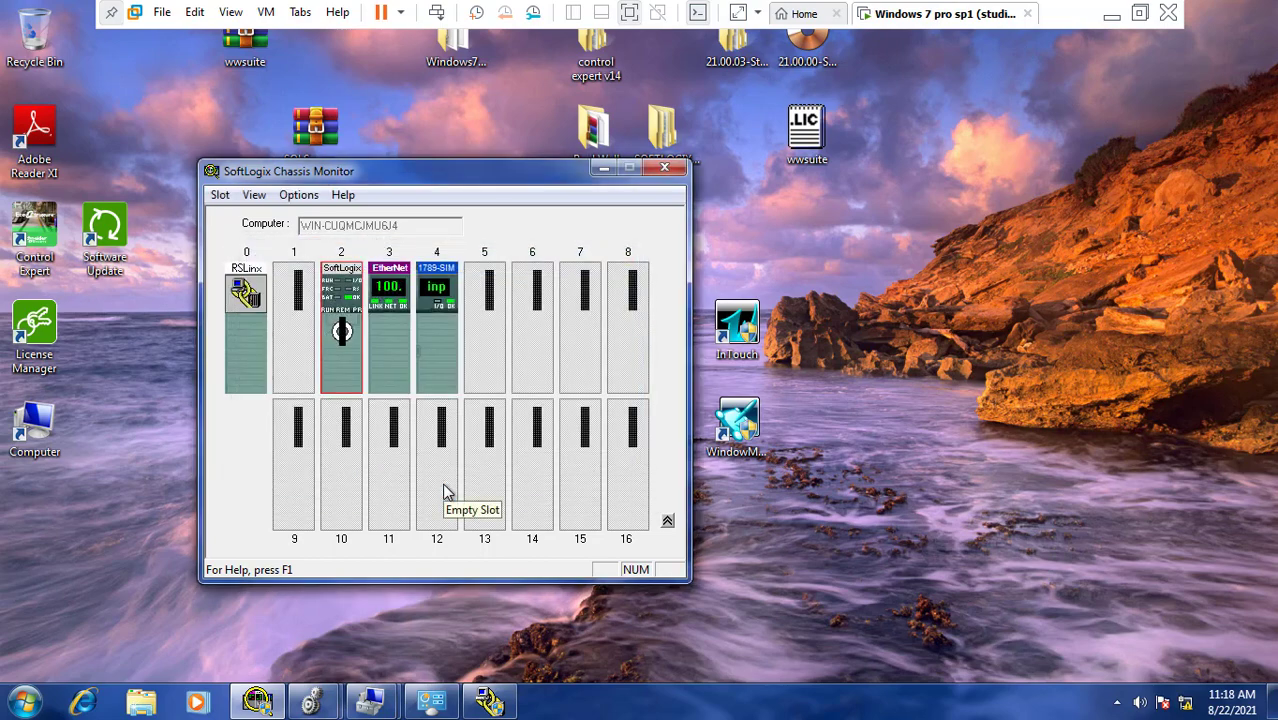
left_click(603, 170)
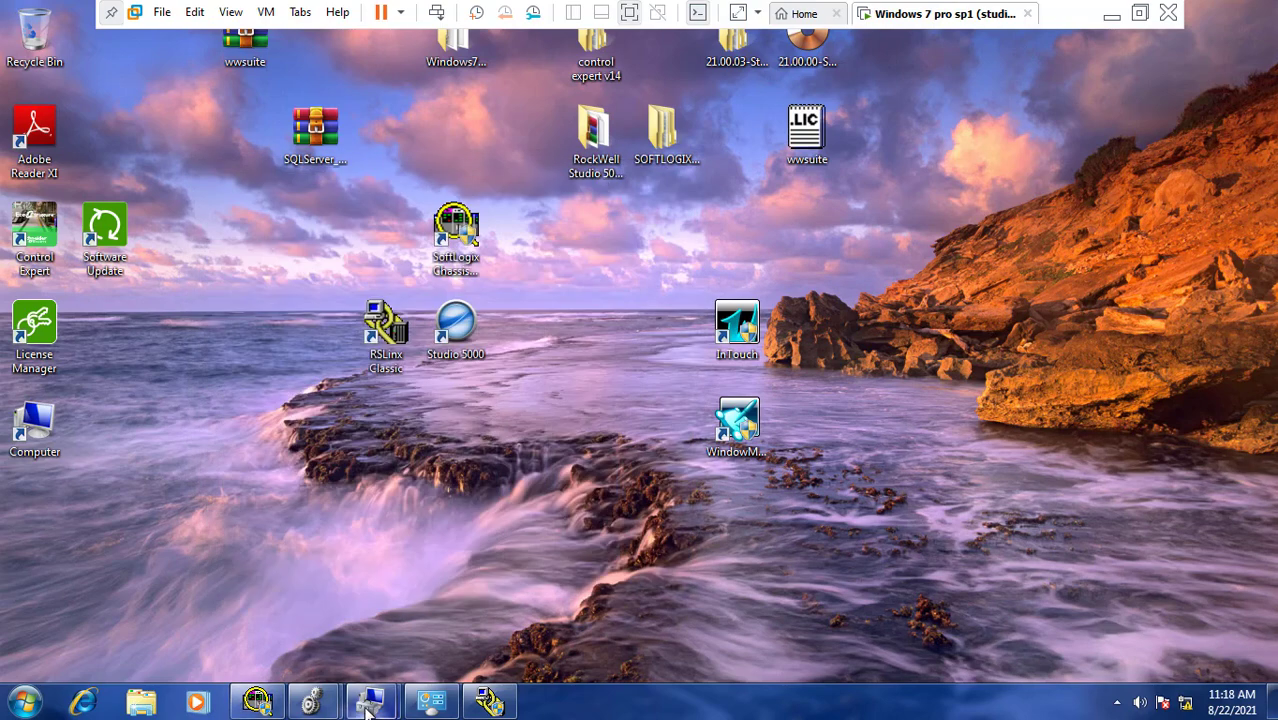
Close the Computer Management window and the RSLinx Classic Launch Control Panel.
mouse_move(368, 708)
mouse_move(312, 704)
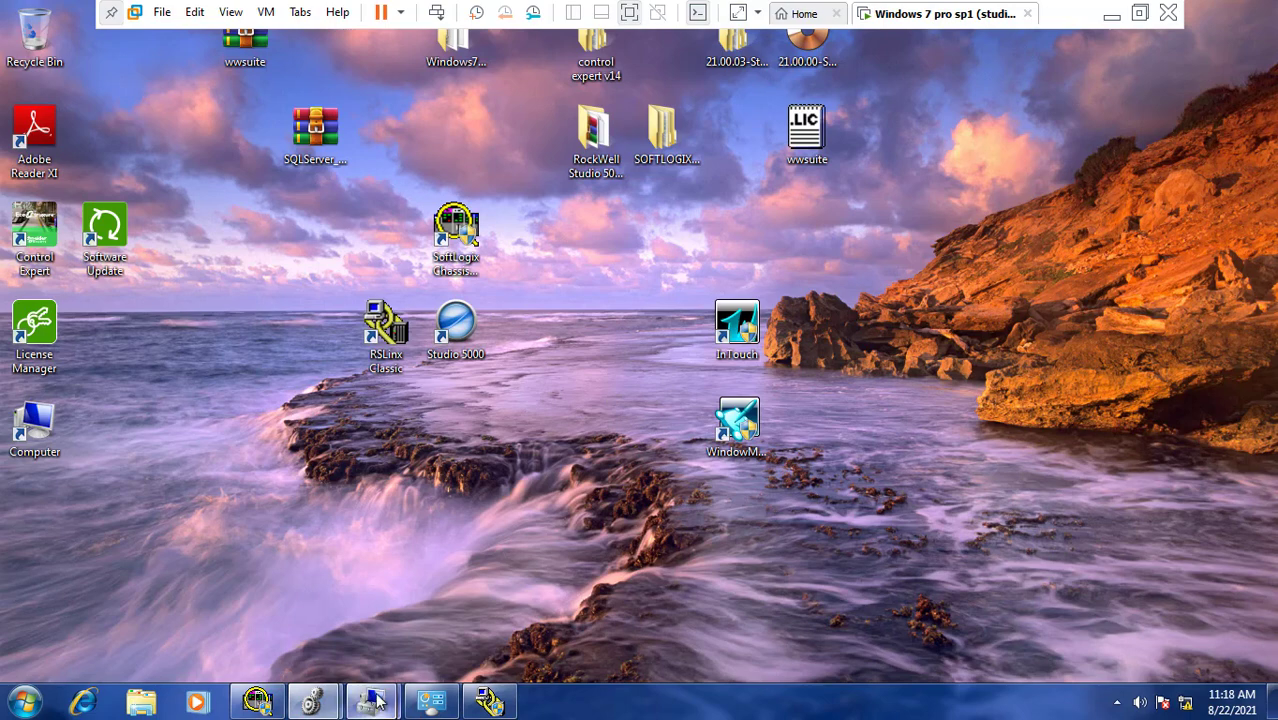
left_click(276, 605)
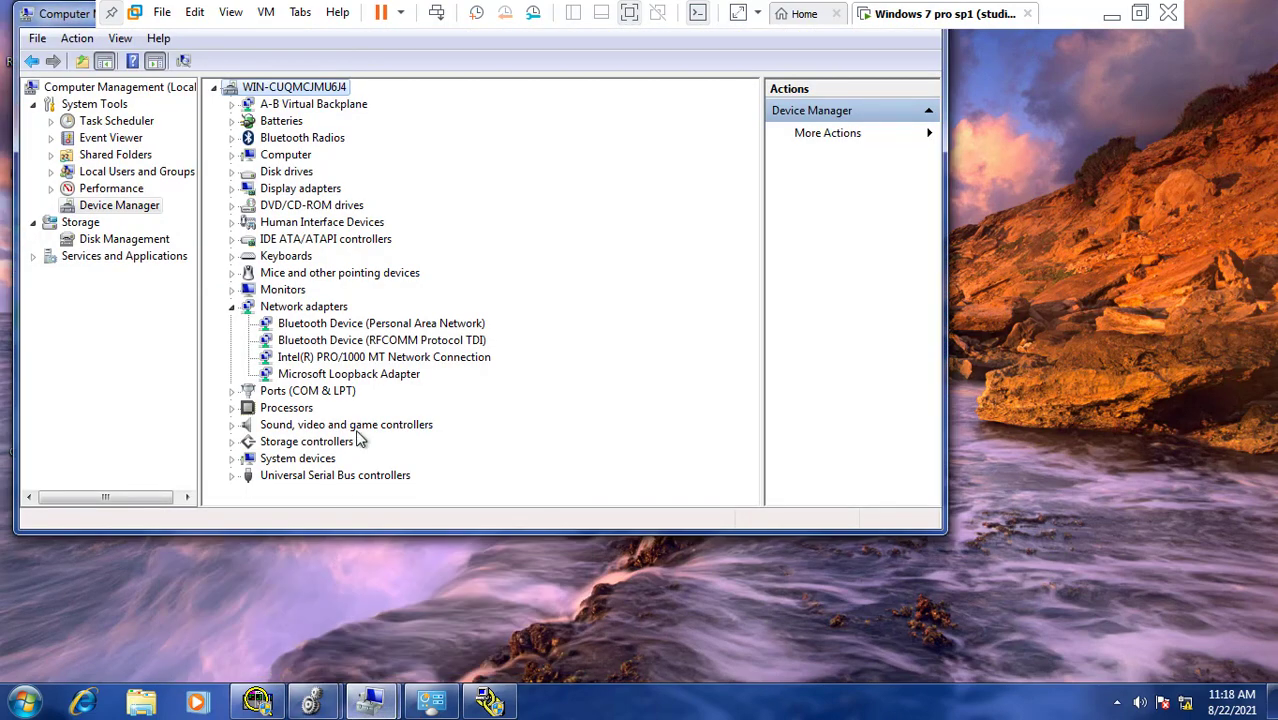
left_click_drag(58, 17, 58, 222)
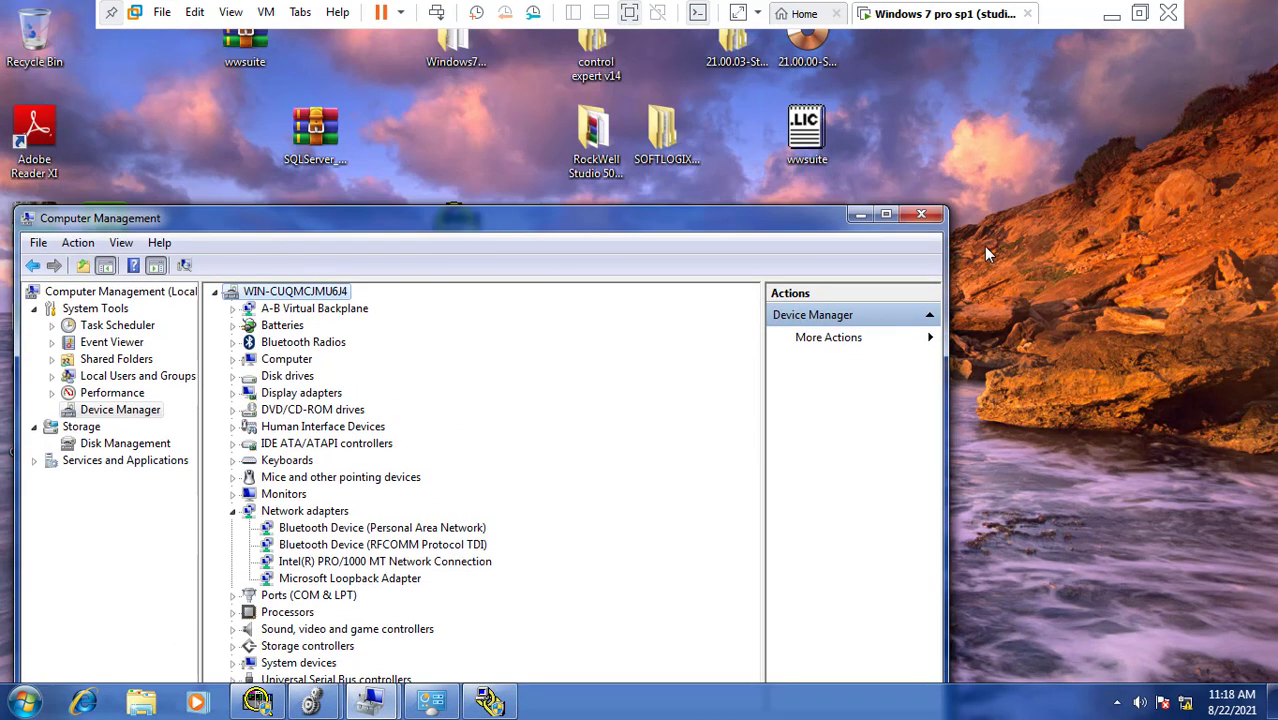
left_click(930, 219)
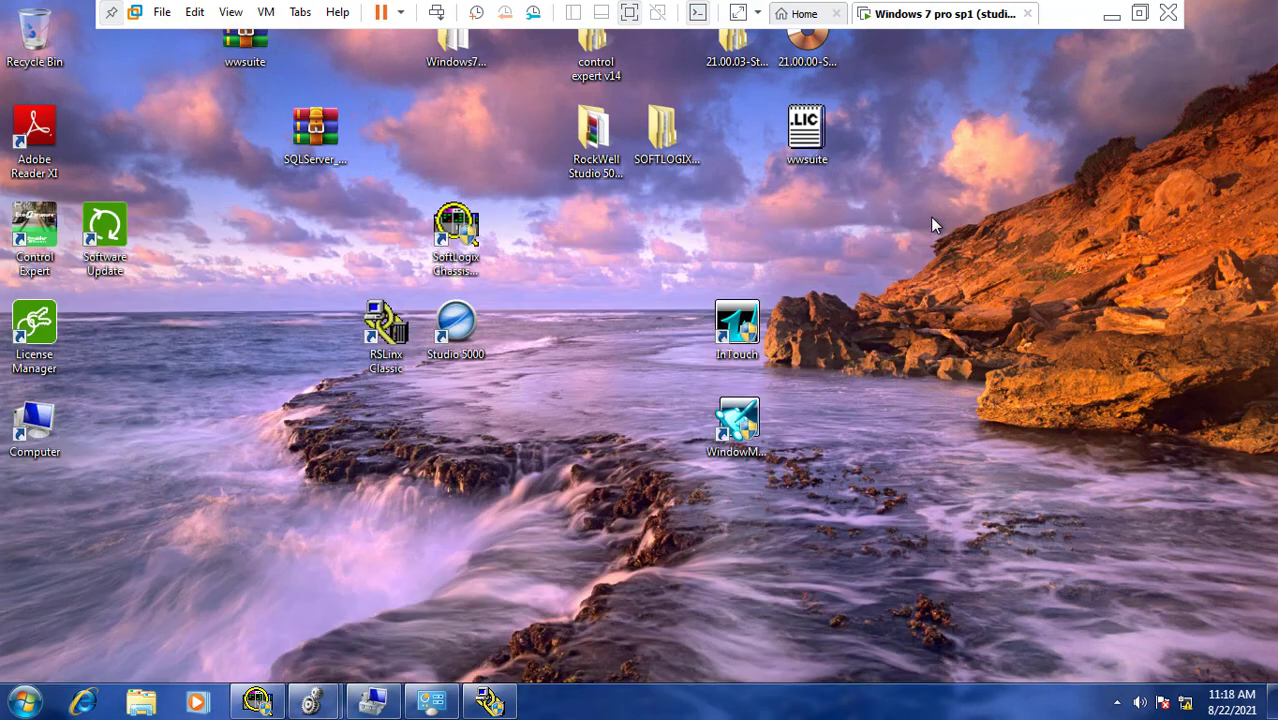
left_click(492, 704)
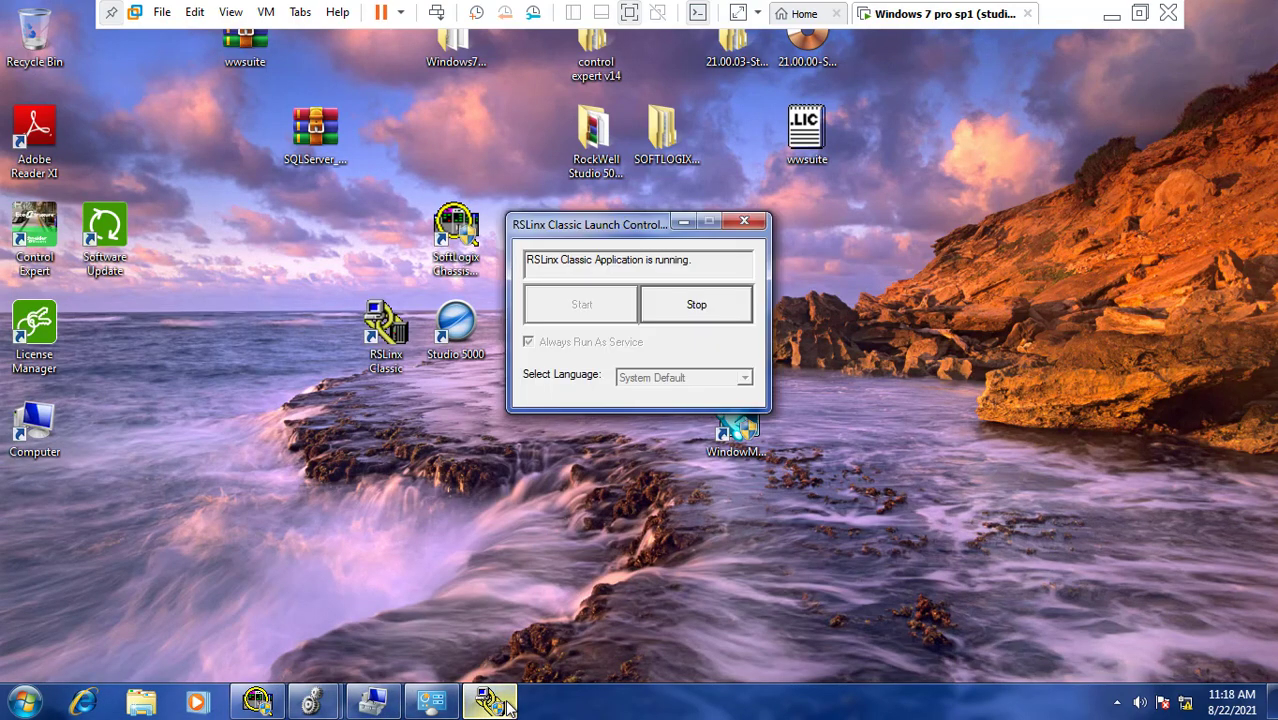
left_click(748, 220)
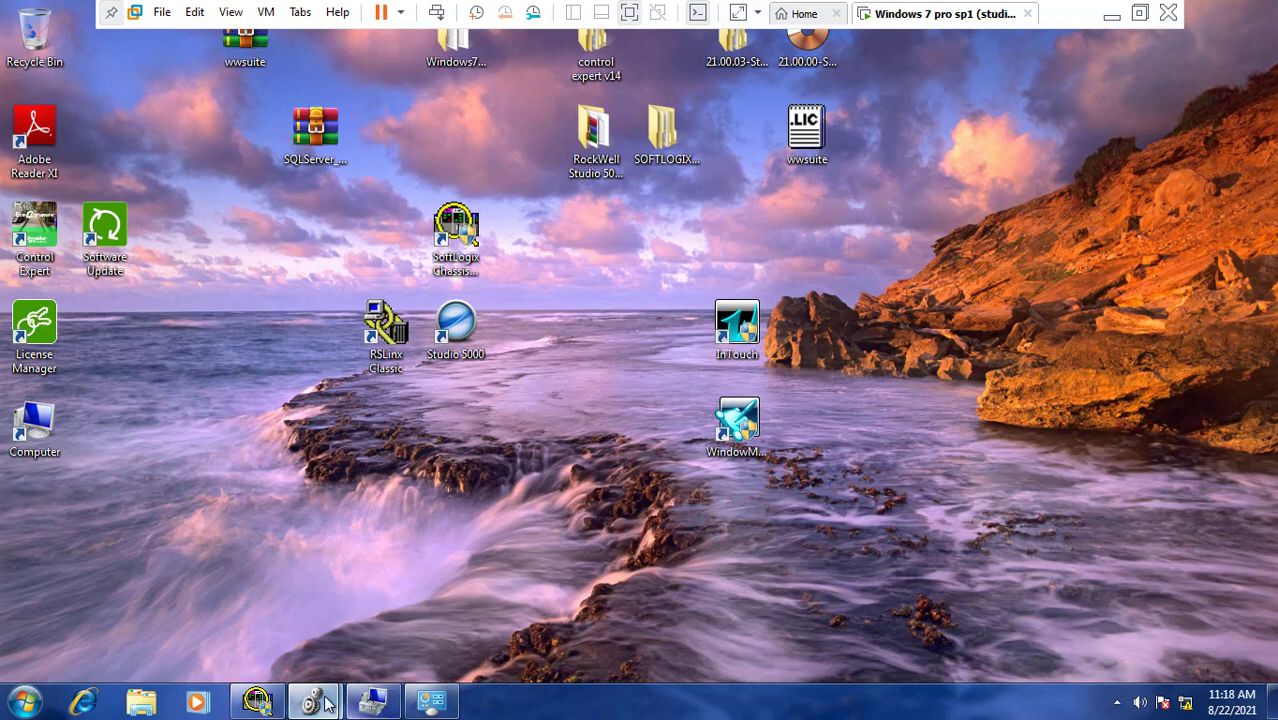
Switch to the test_1 project in Logix Designer, examine its I/O Configuration tree, and minimize the project window.
left_click(257, 639)
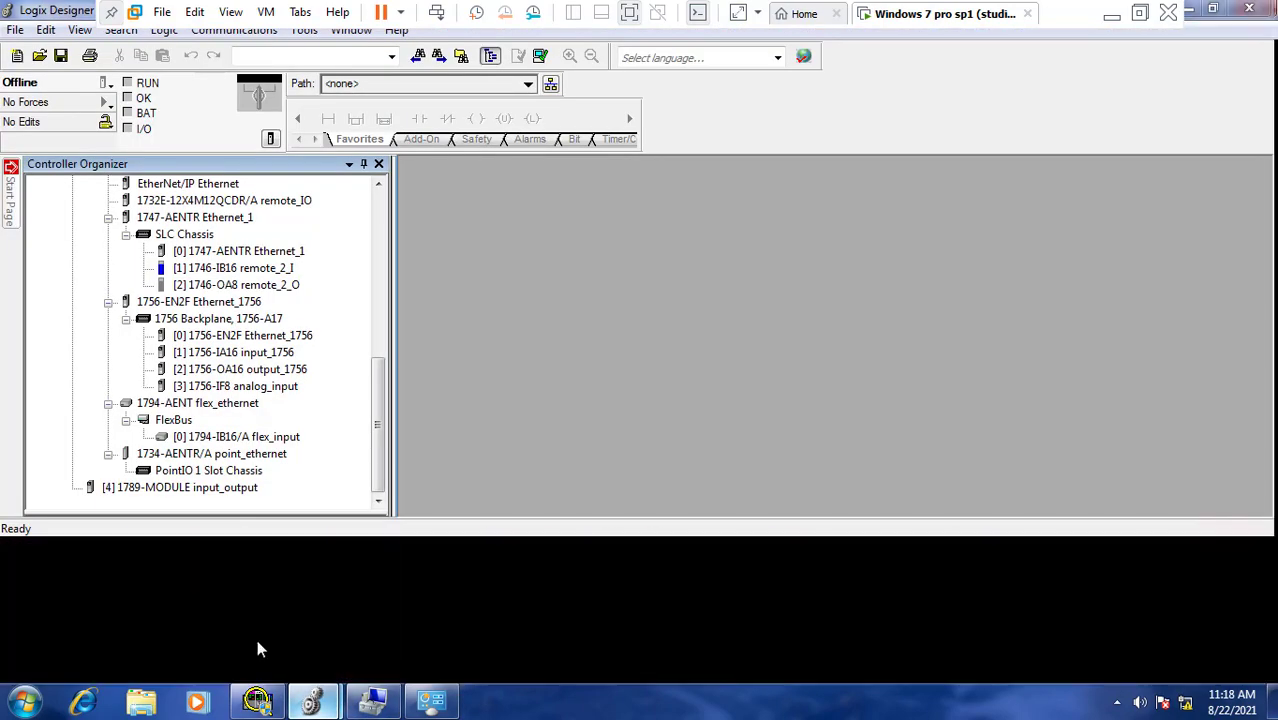
left_click(379, 208)
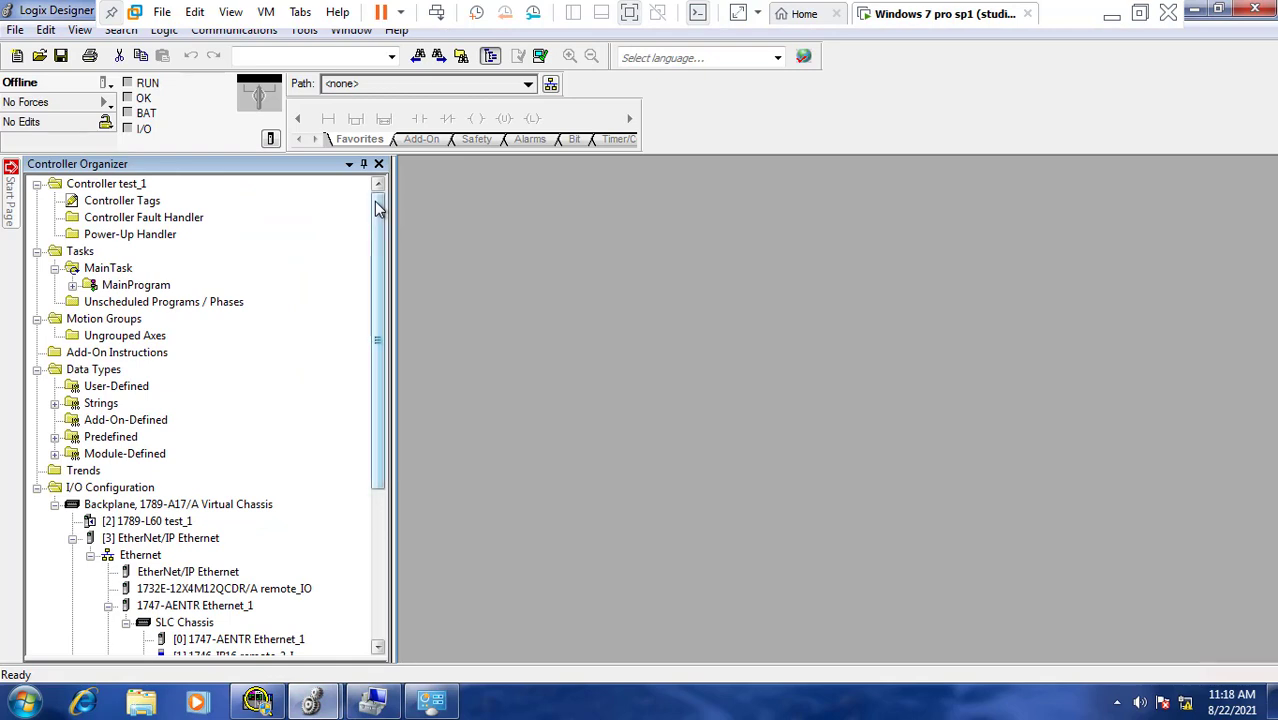
left_click_drag(379, 208, 379, 320)
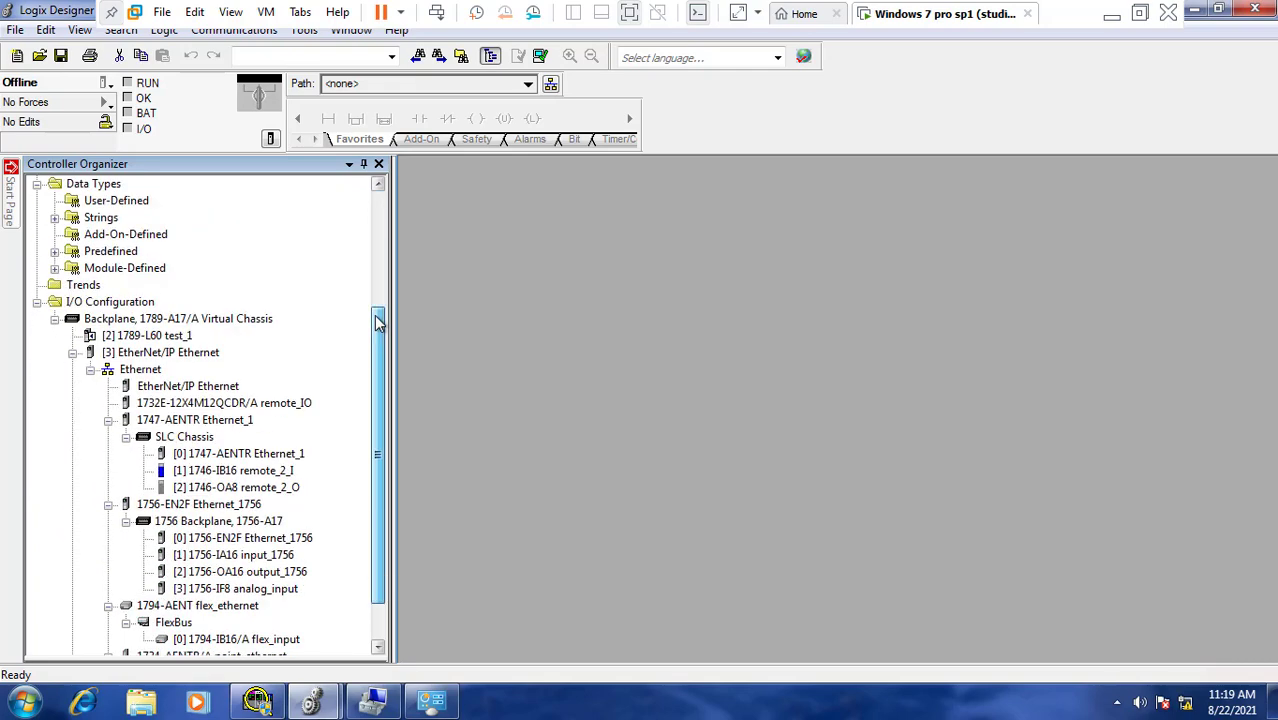
left_click(1200, 10)
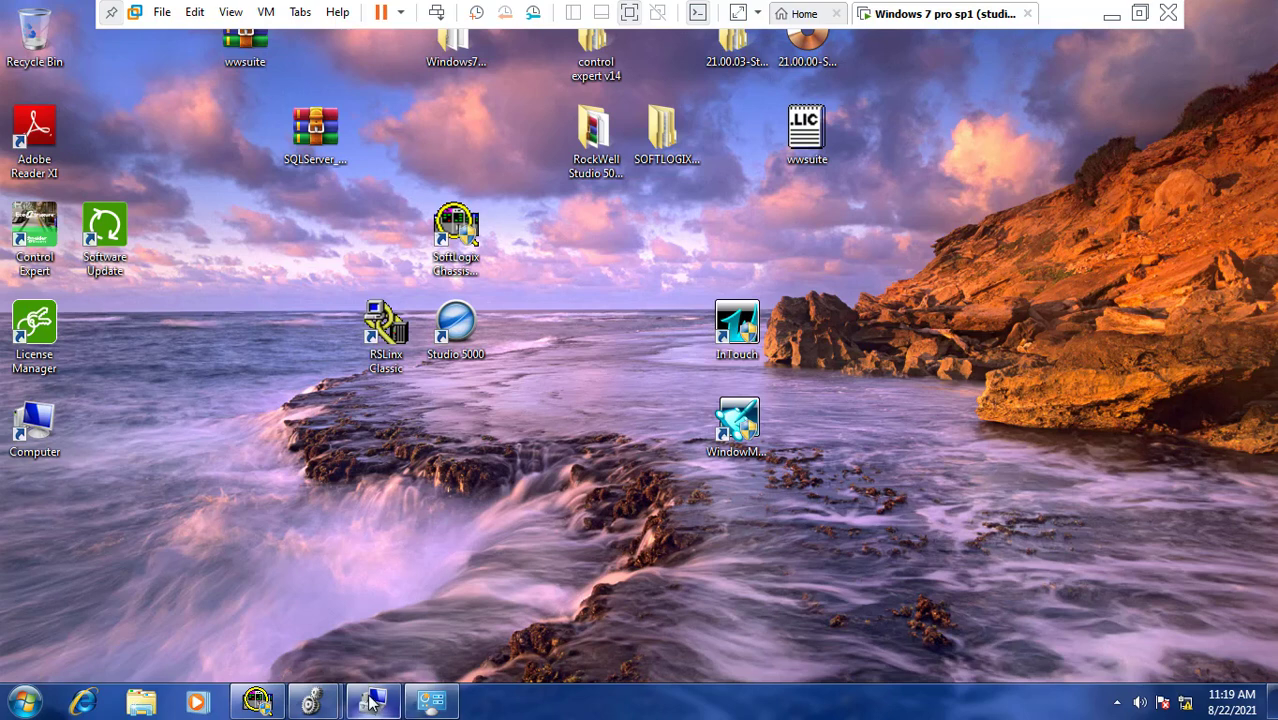
In the remote_test project, add a SoftLogix5800 EtherNet/IP communication module with major revision 21 to the 1789-A17/A Virtual Chassis backplane.
mouse_move(355, 698)
mouse_move(312, 700)
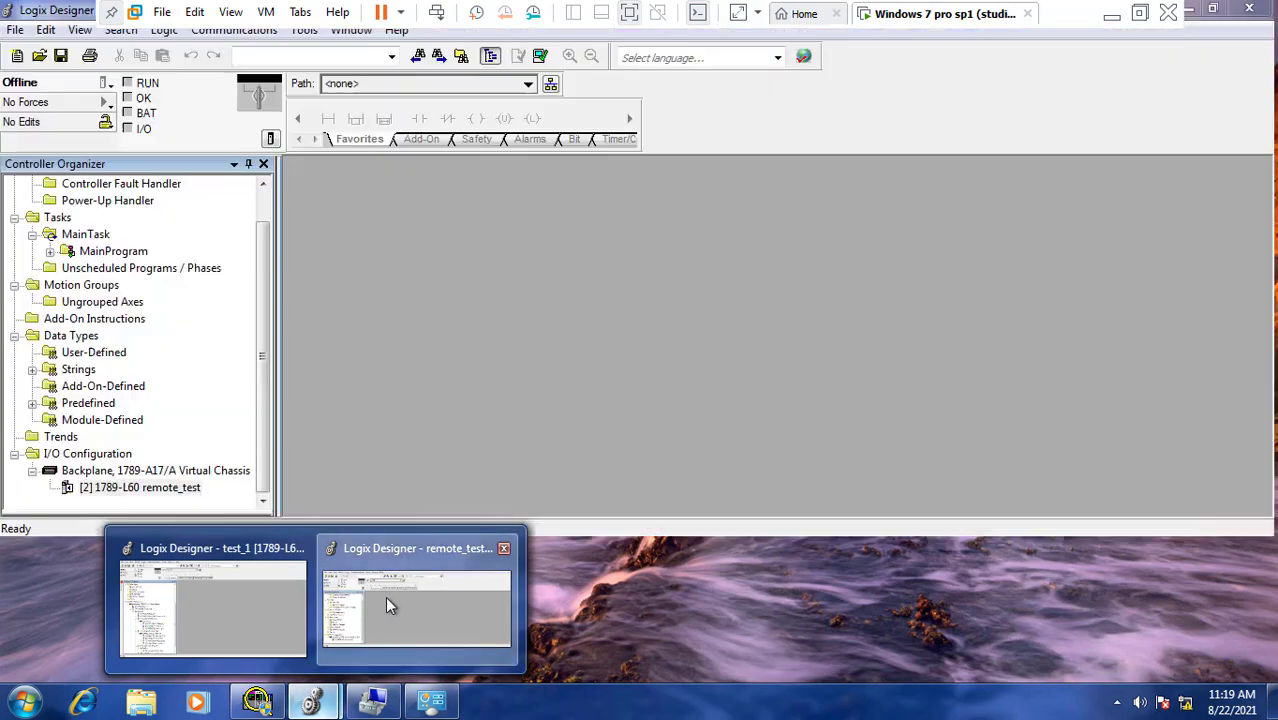
left_click(388, 600)
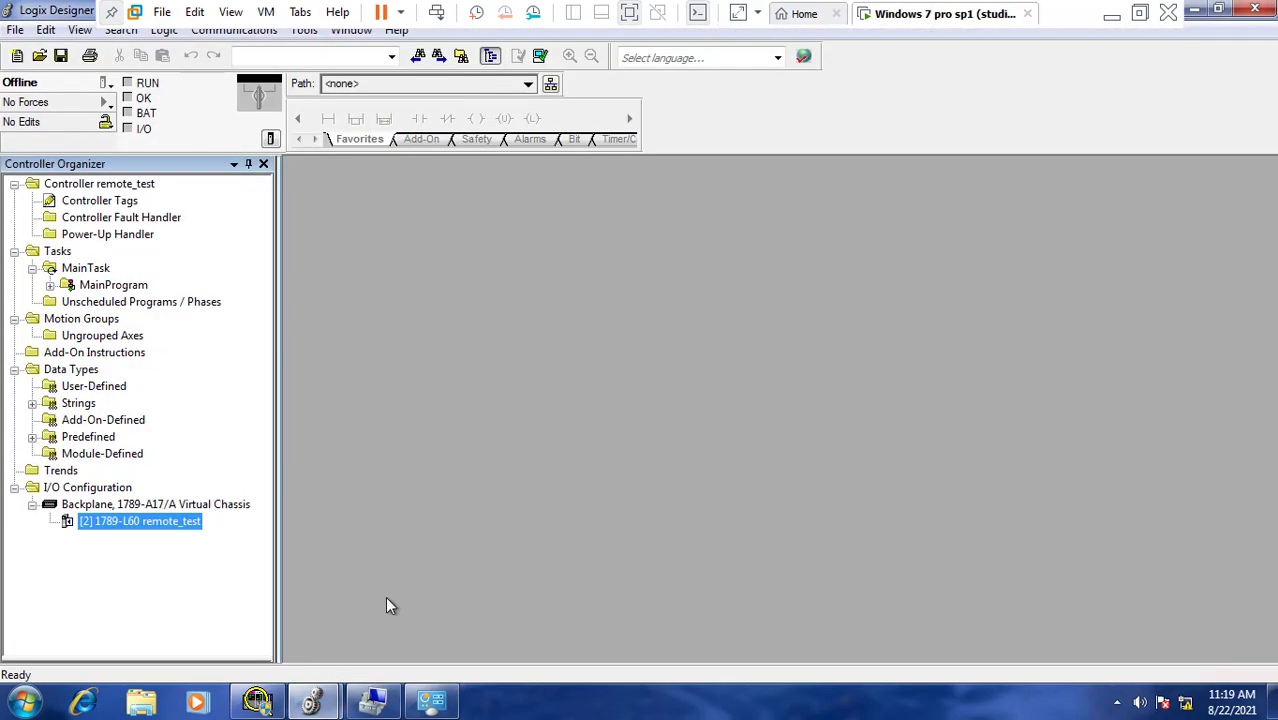
left_click(124, 508)
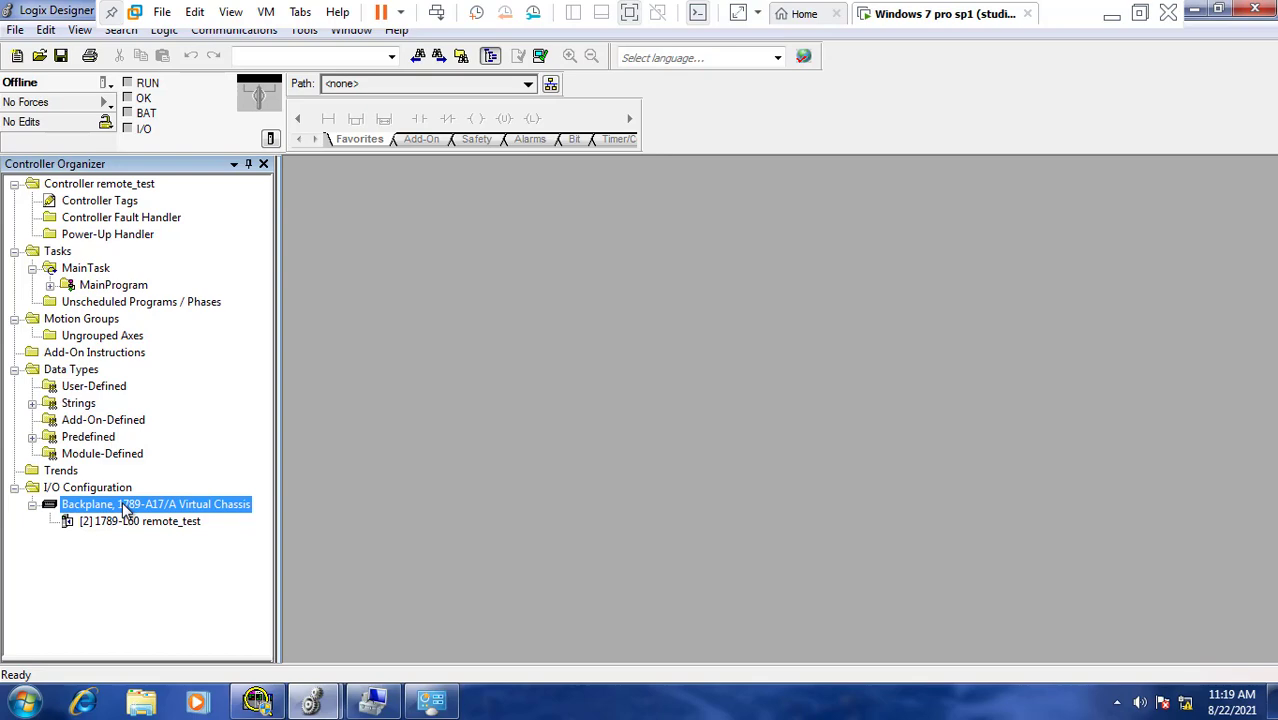
right_click(122, 508)
left_click(201, 518)
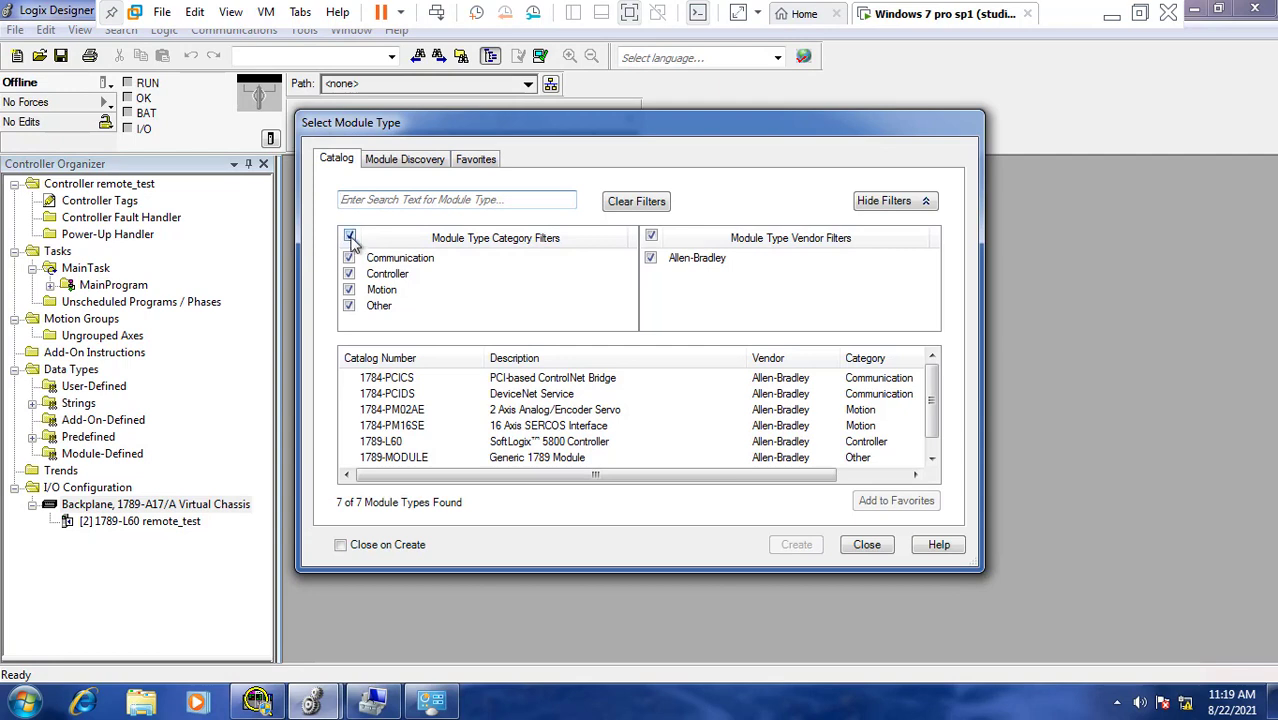
left_click(349, 236)
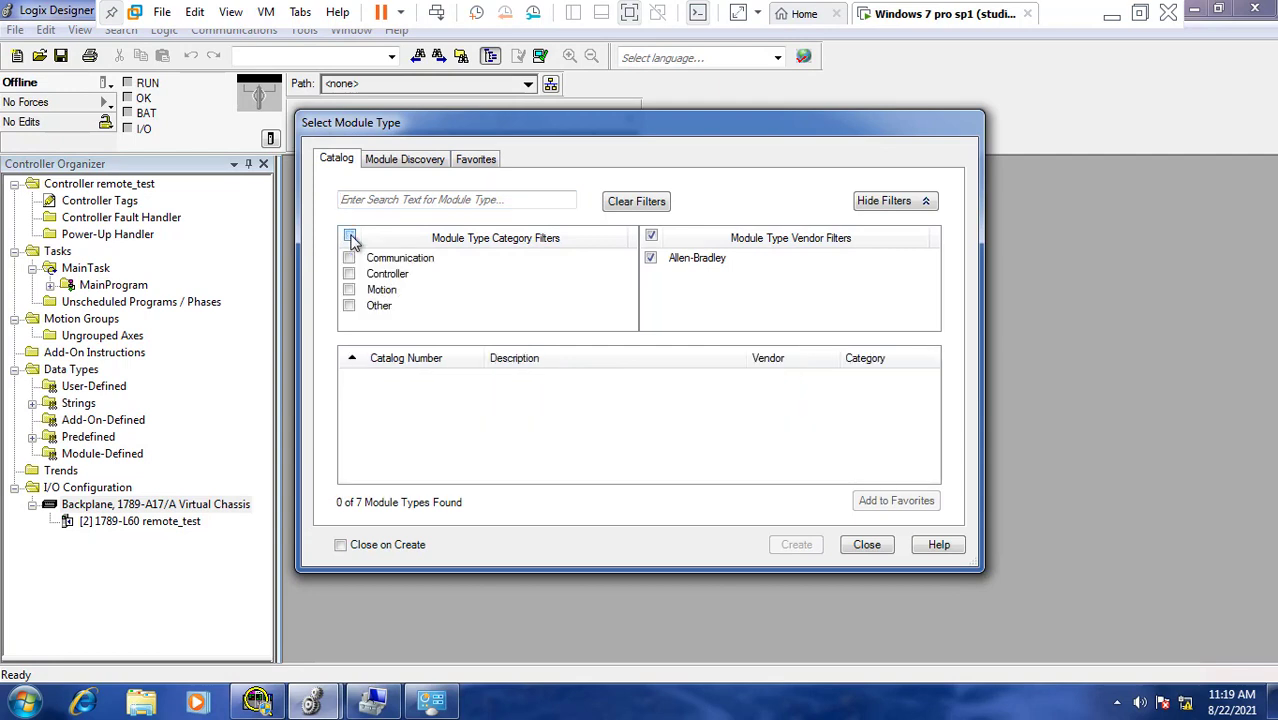
left_click(349, 258)
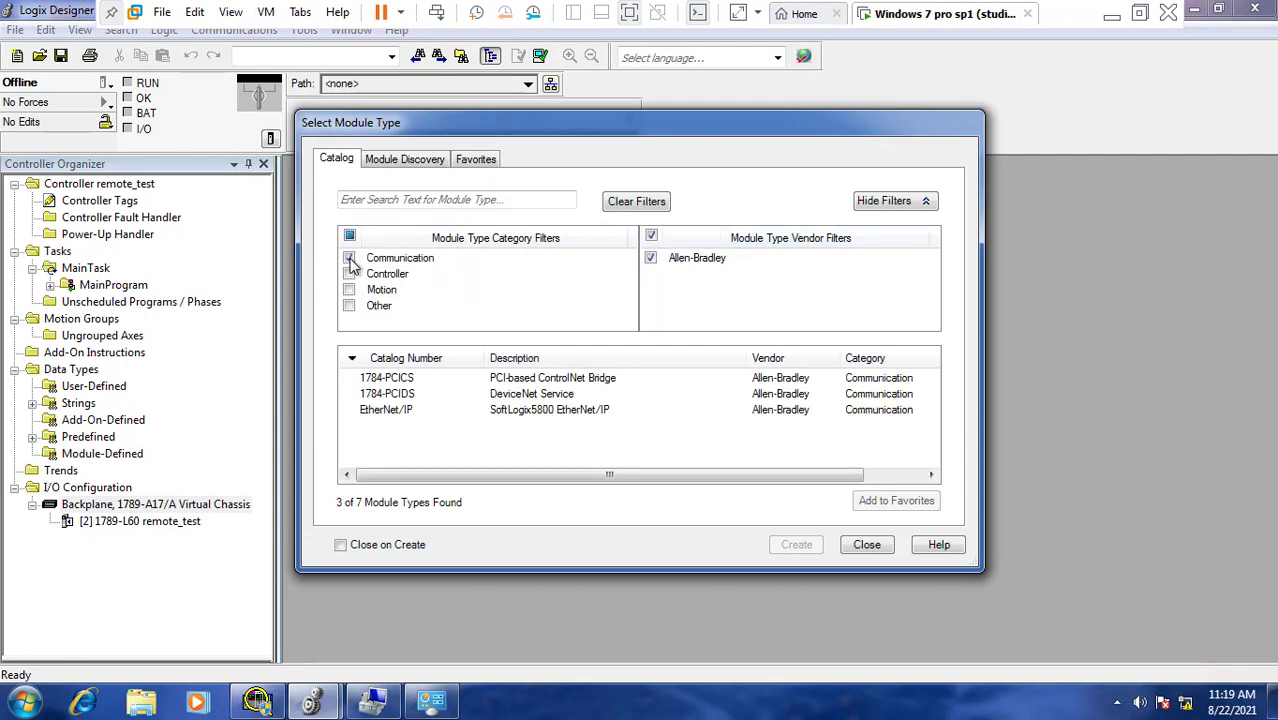
left_click(396, 416)
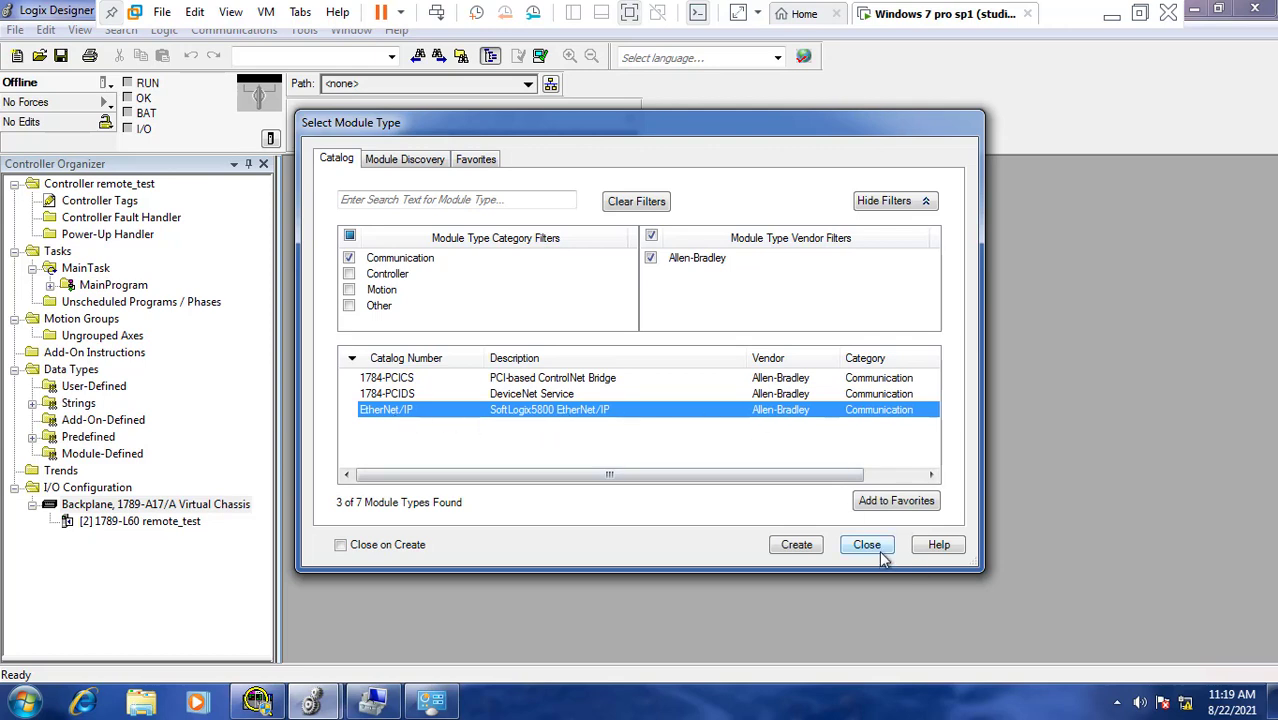
left_click(797, 547)
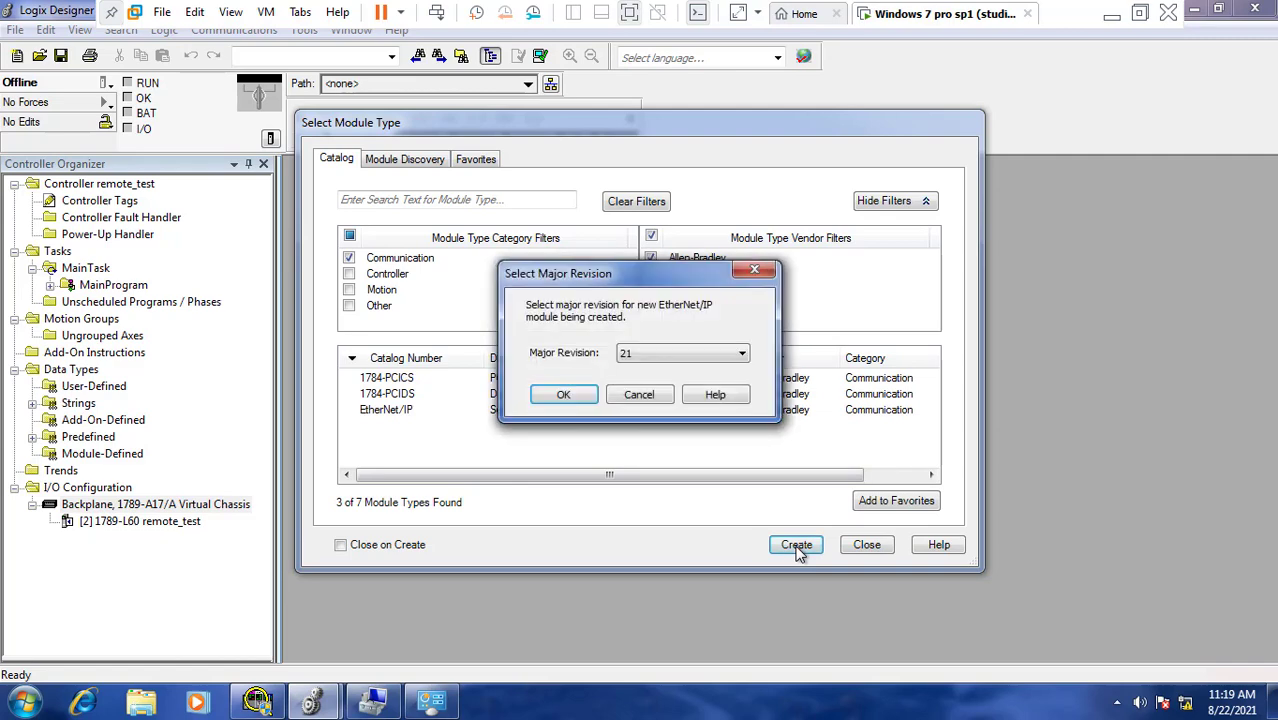
left_click(561, 396)
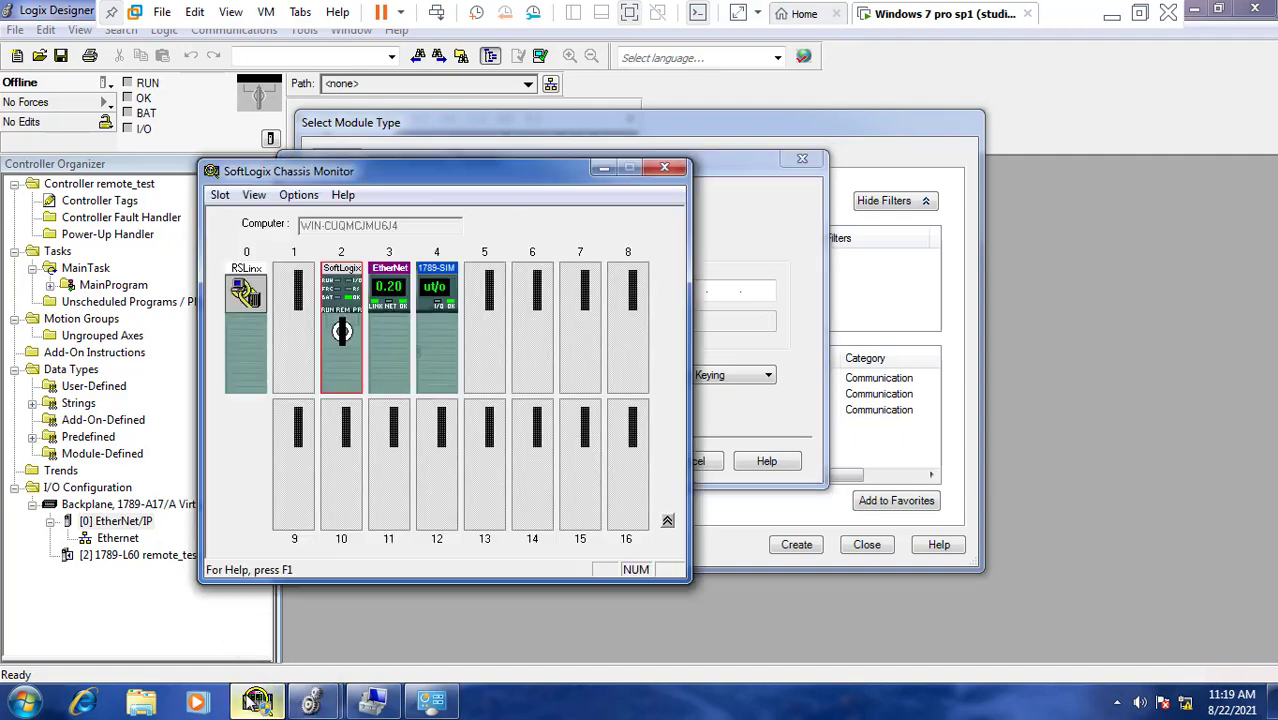
Check the EtherNet/IP module in SoftLogix Chassis Monitor, and set the new module's slot to 3, dismissing the missing-name message.
mouse_move(392, 272)
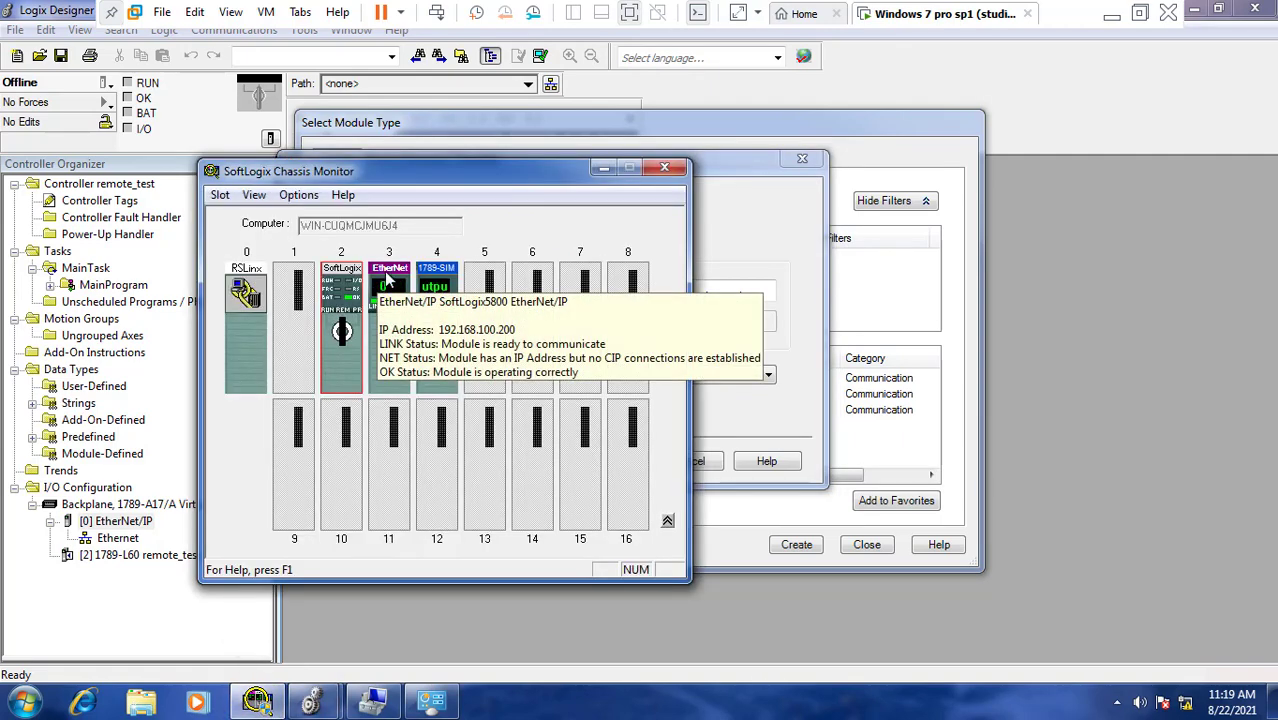
left_click(604, 168)
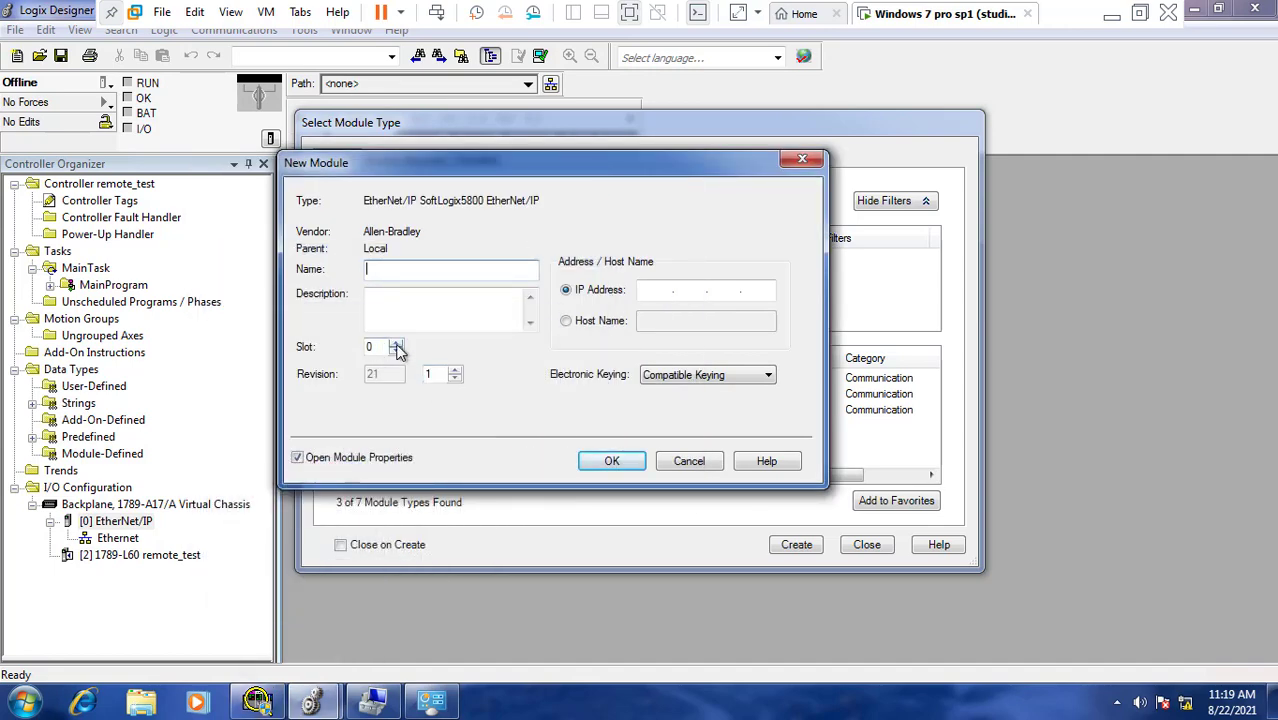
double_click(396, 343)
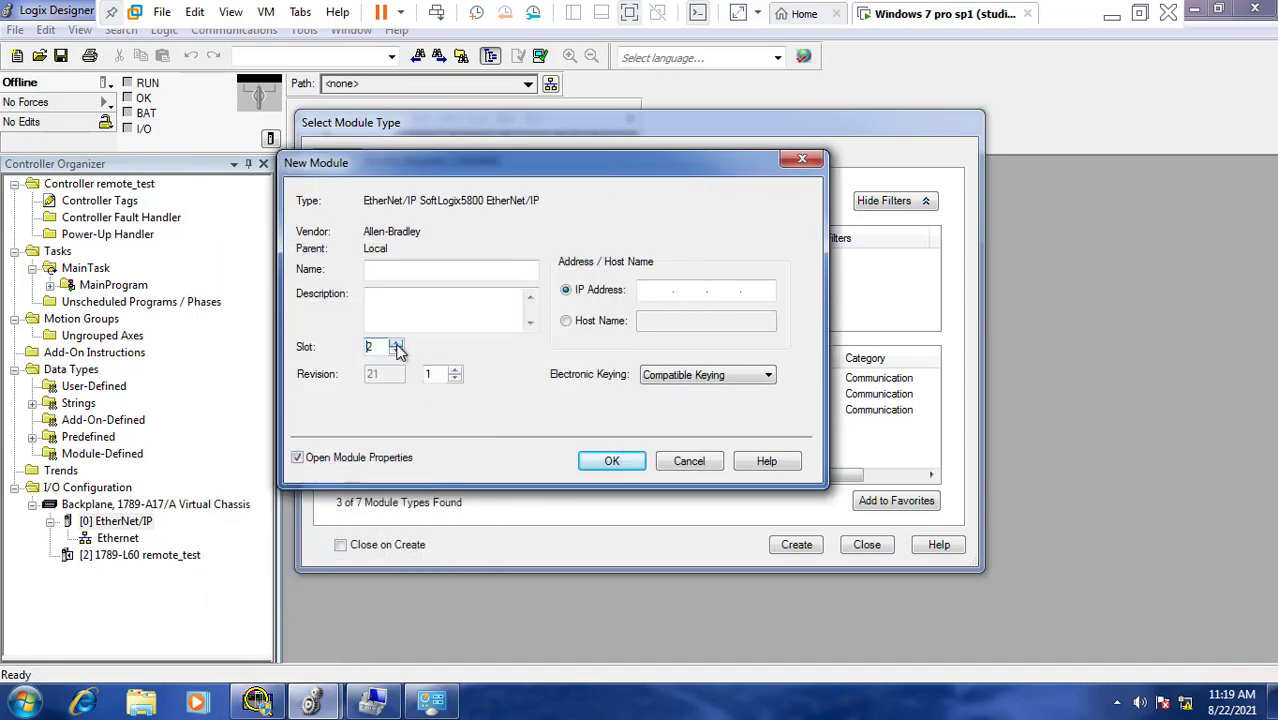
left_click(618, 465)
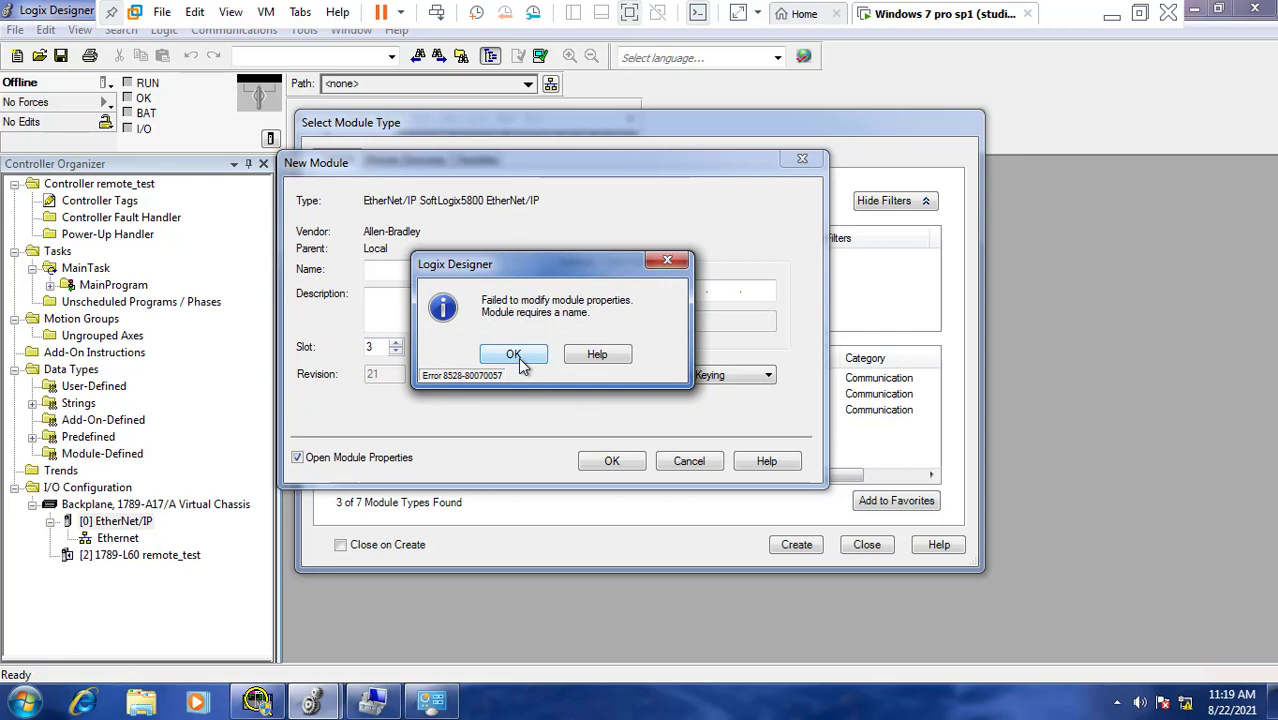
left_click(513, 355)
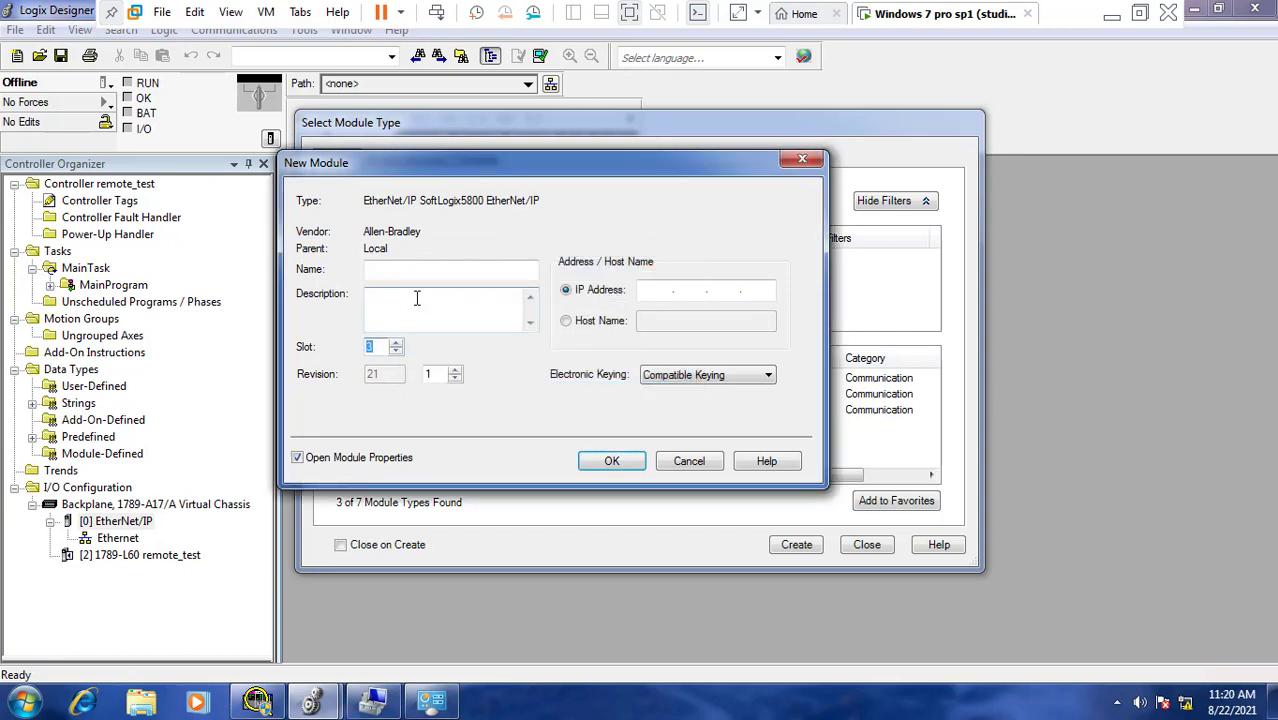
Name the new EtherNet/IP module Ethernet, and check the IP address of the slot 3 module in SoftLogix Chassis Monitor.
left_click(424, 272)
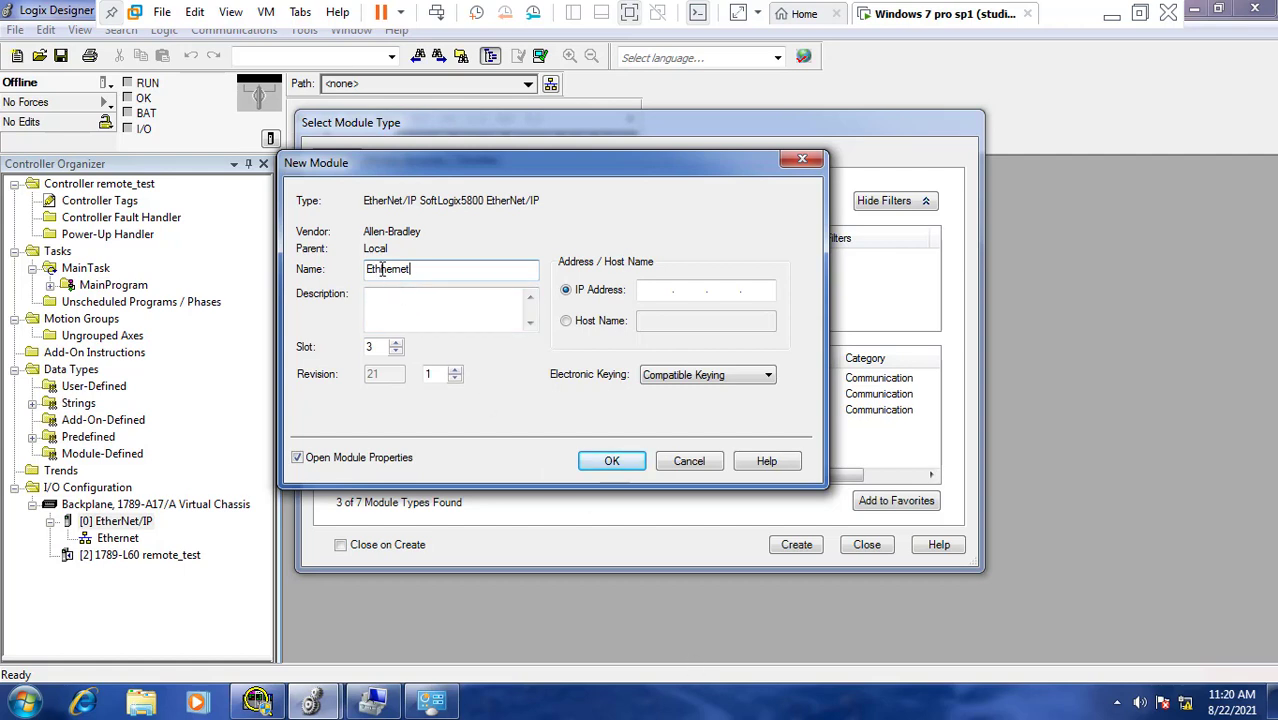
key("BackSpace")
left_click(657, 291)
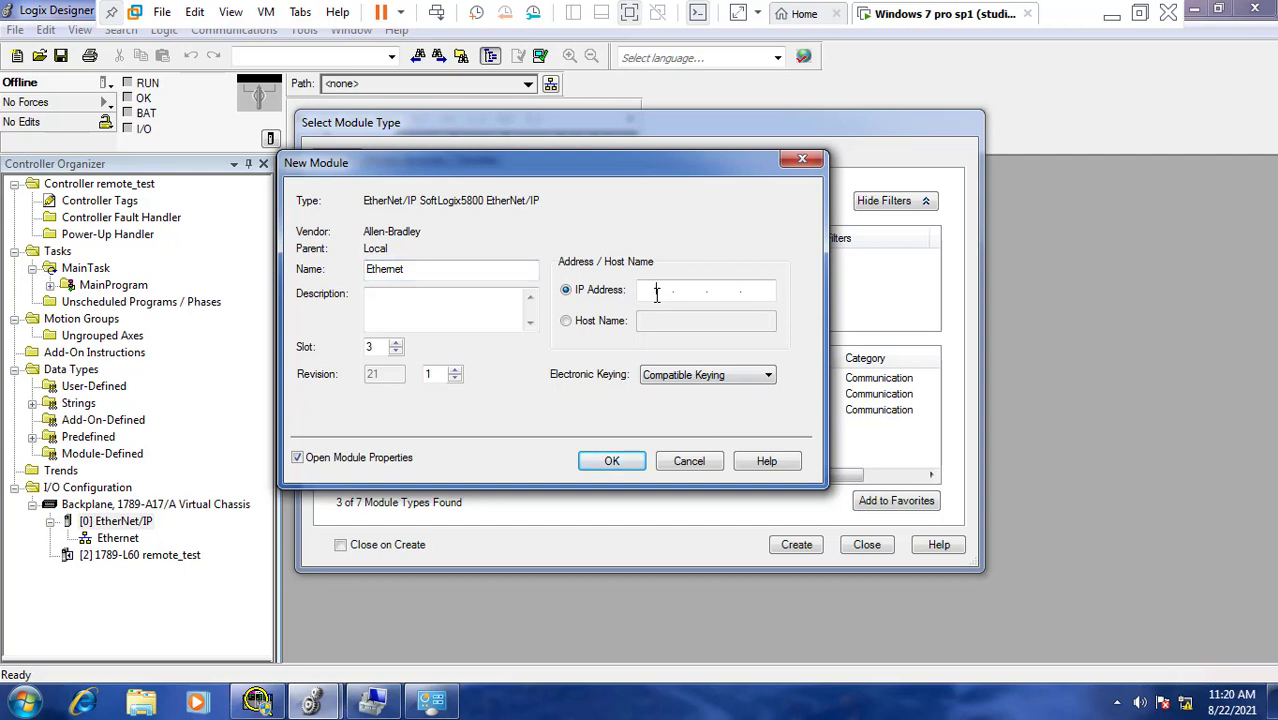
left_click(313, 700)
left_click(243, 704)
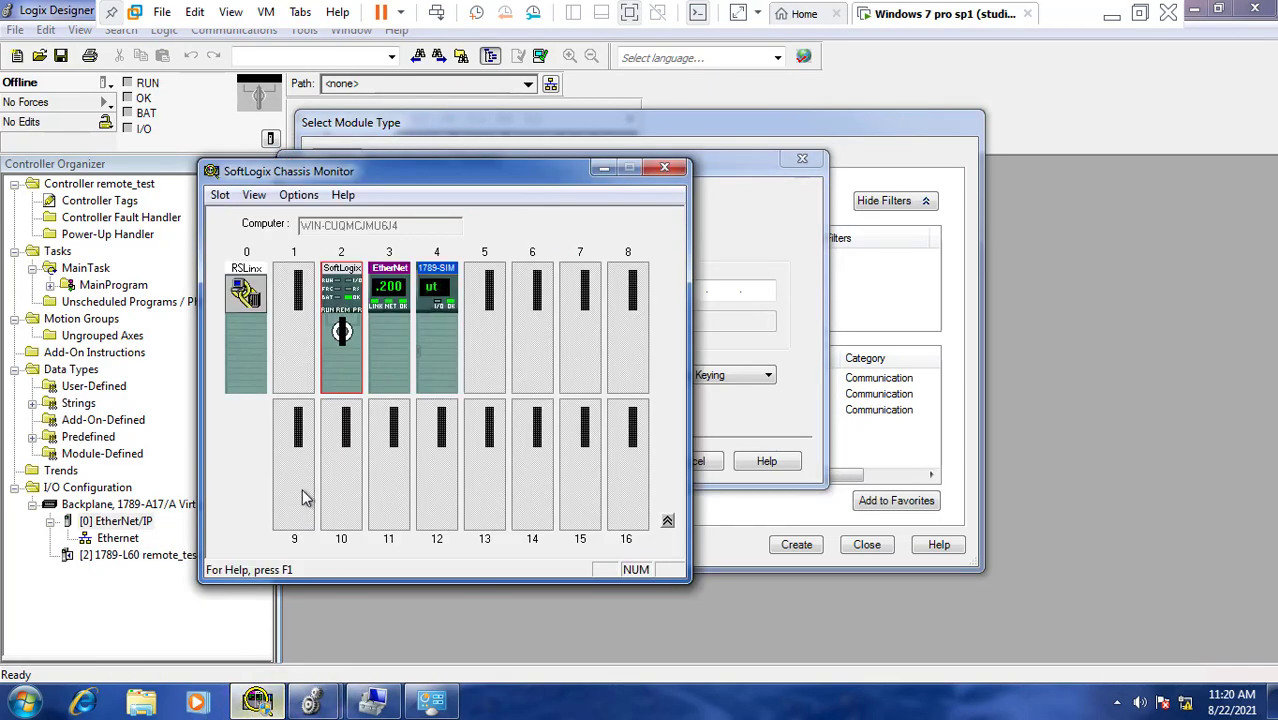
mouse_move(389, 379)
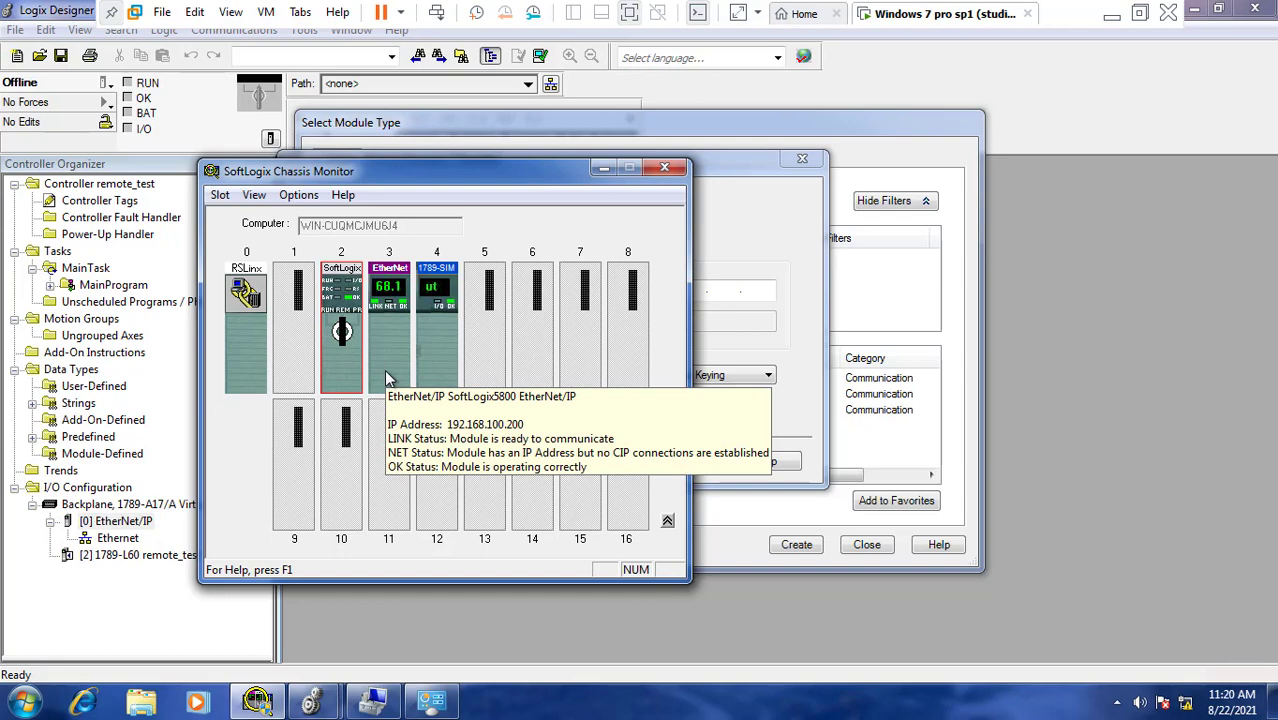
left_click(604, 171)
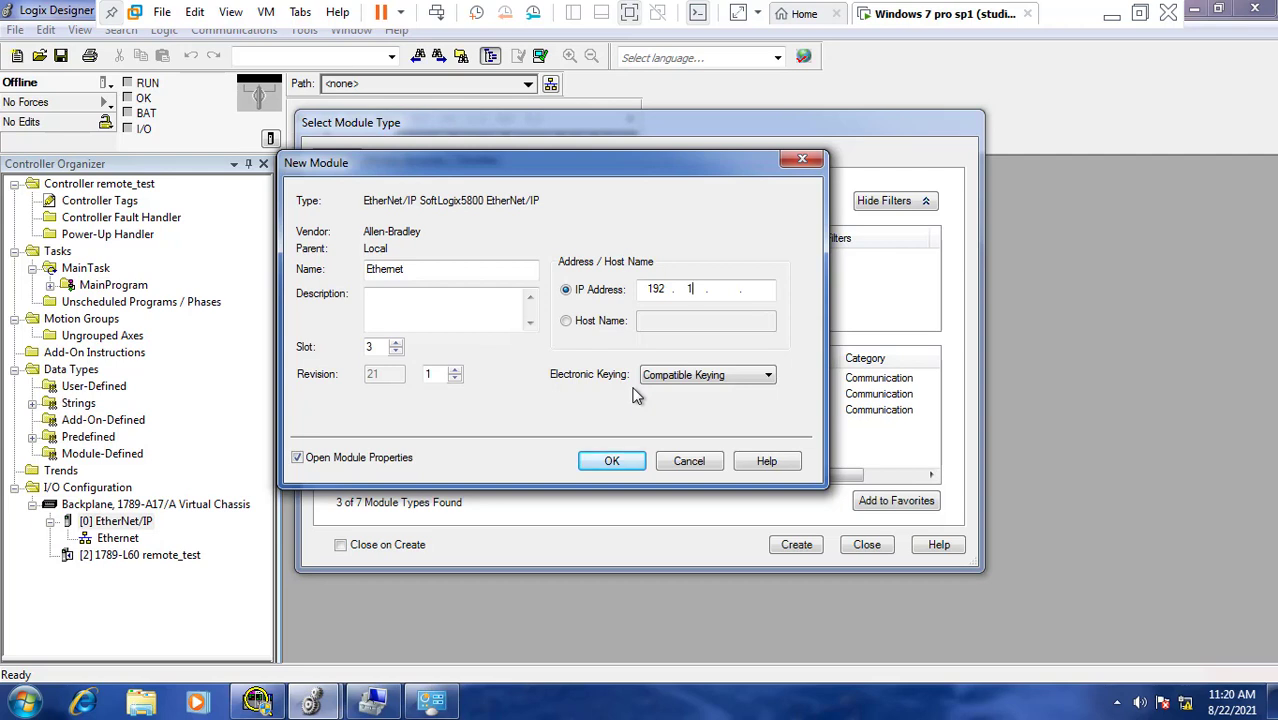
Set the new module's IP address to 192.168.100.200, create the module, and close its properties and the module catalog.
type("66811")
left_click(735, 288)
key("BackSpace")
key("BackSpace")
type("200")
left_click(599, 461)
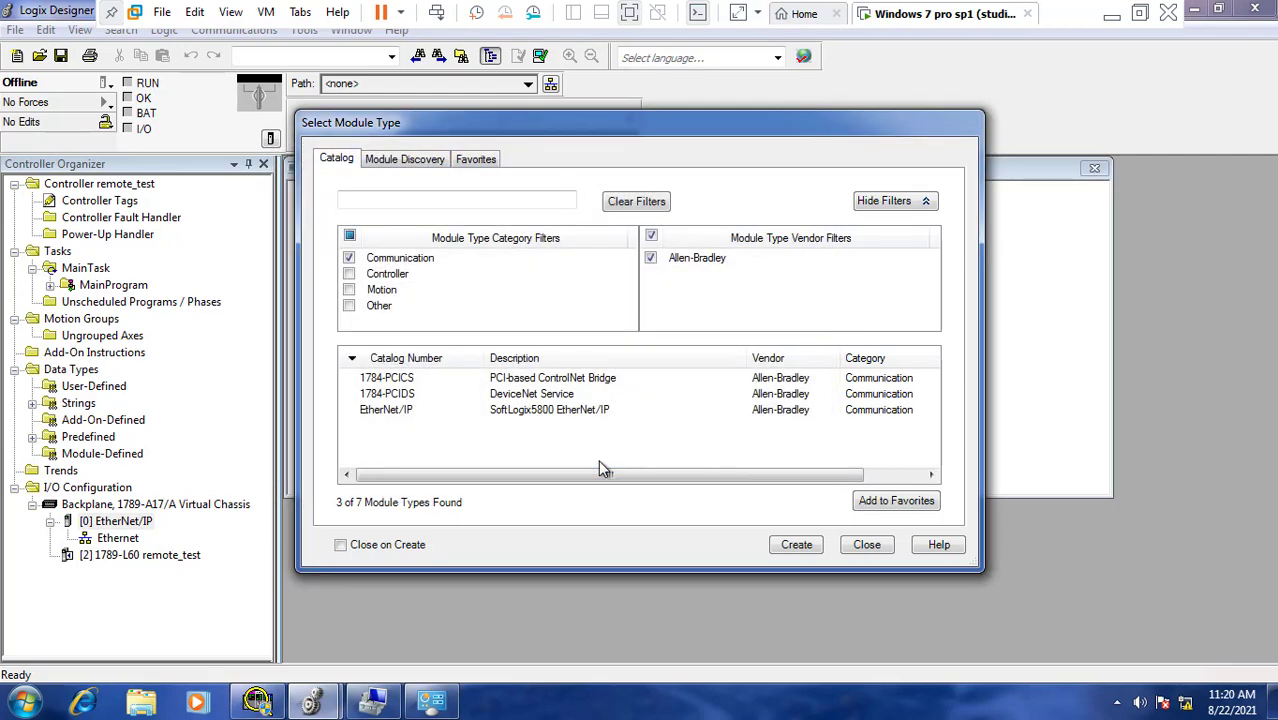
left_click(615, 484)
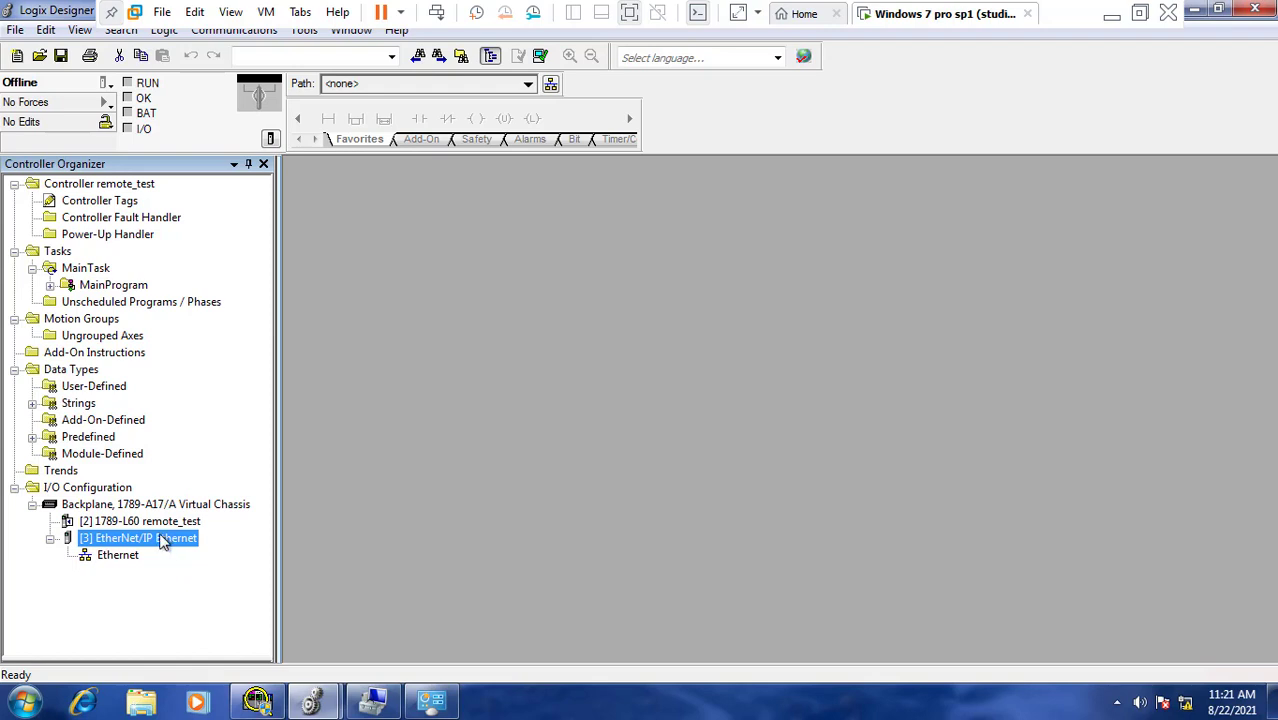
Open the module catalog for the EtherNet/IP module in slot 3 and filter it to Digital modules from Allen-Bradley.
right_click(121, 543)
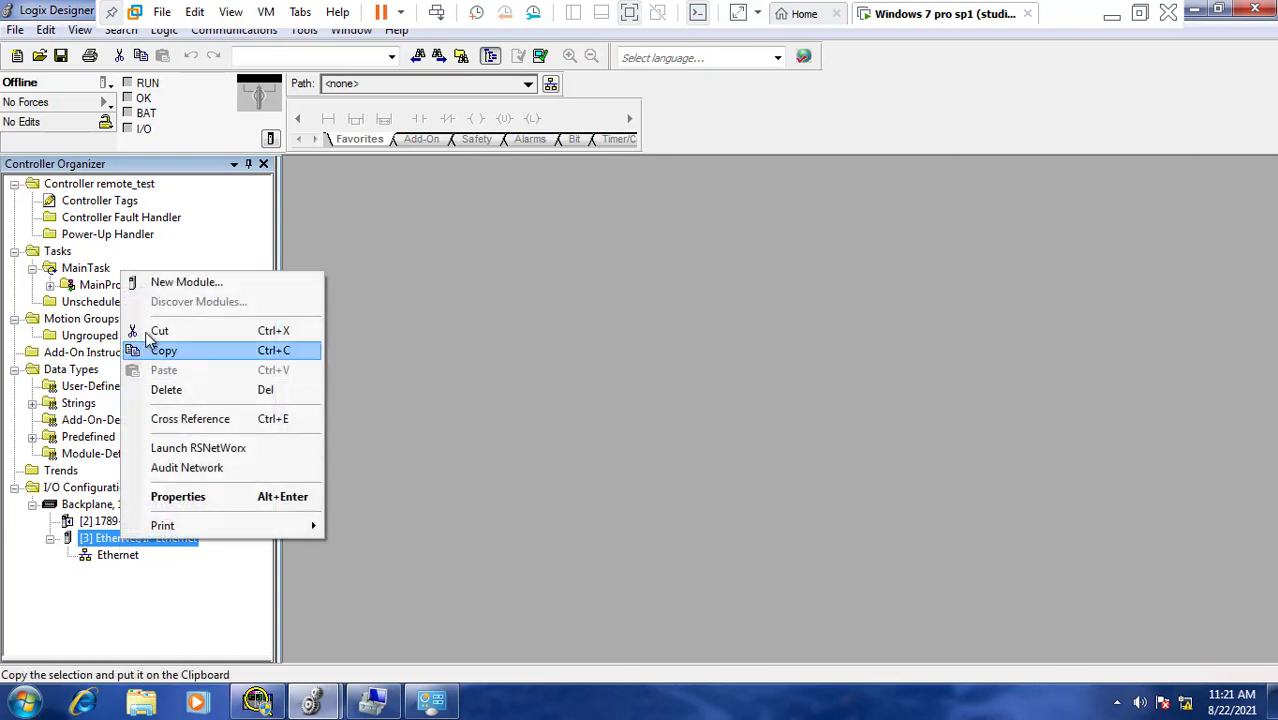
left_click(193, 283)
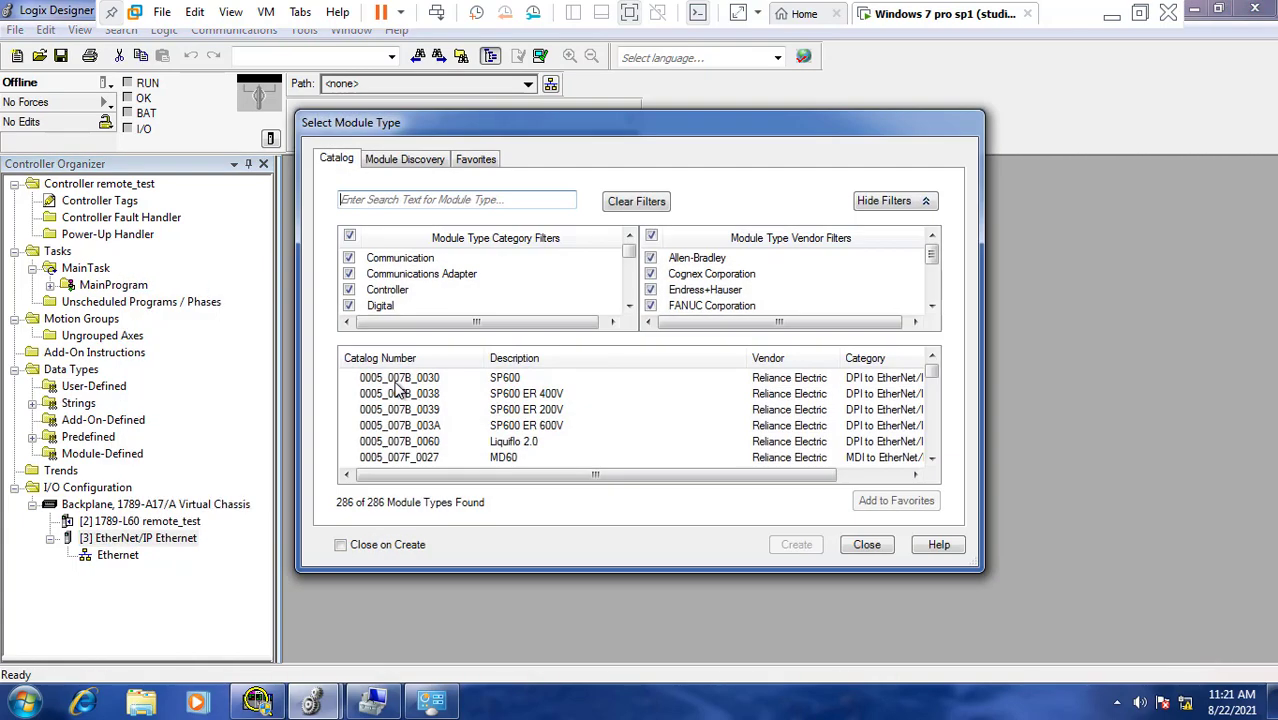
left_click(349, 237)
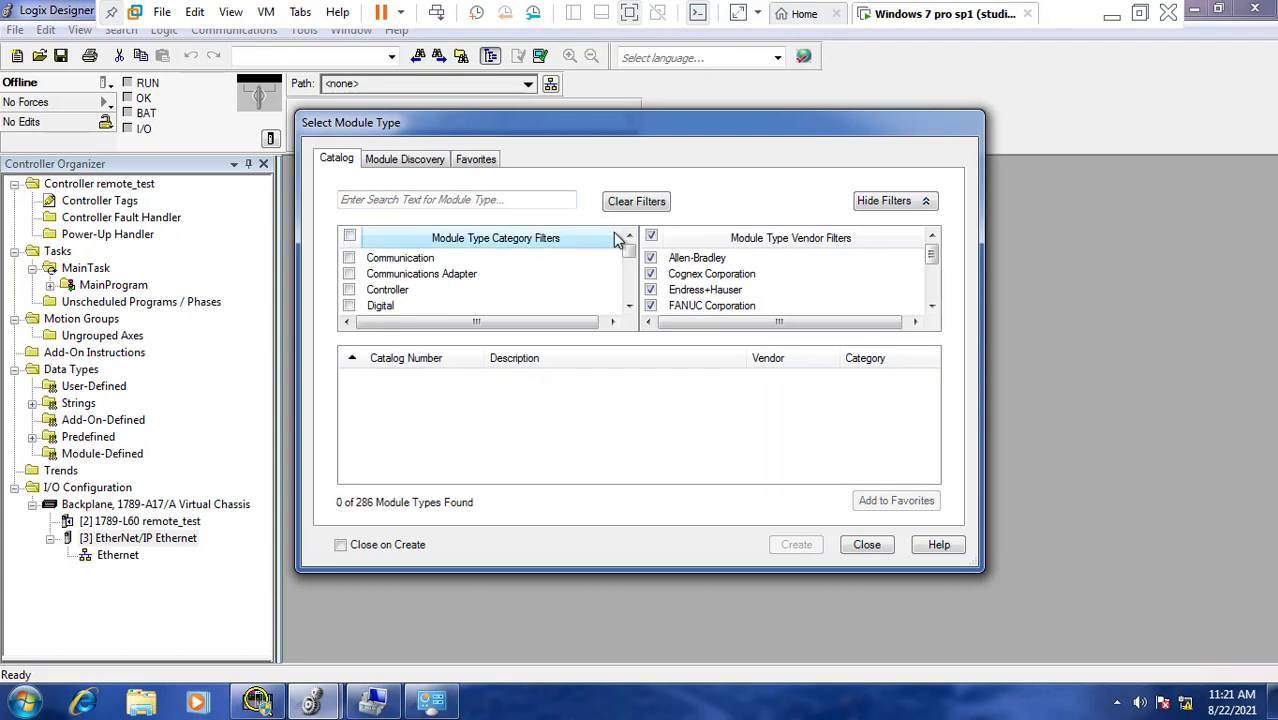
left_click(651, 236)
left_click(652, 258)
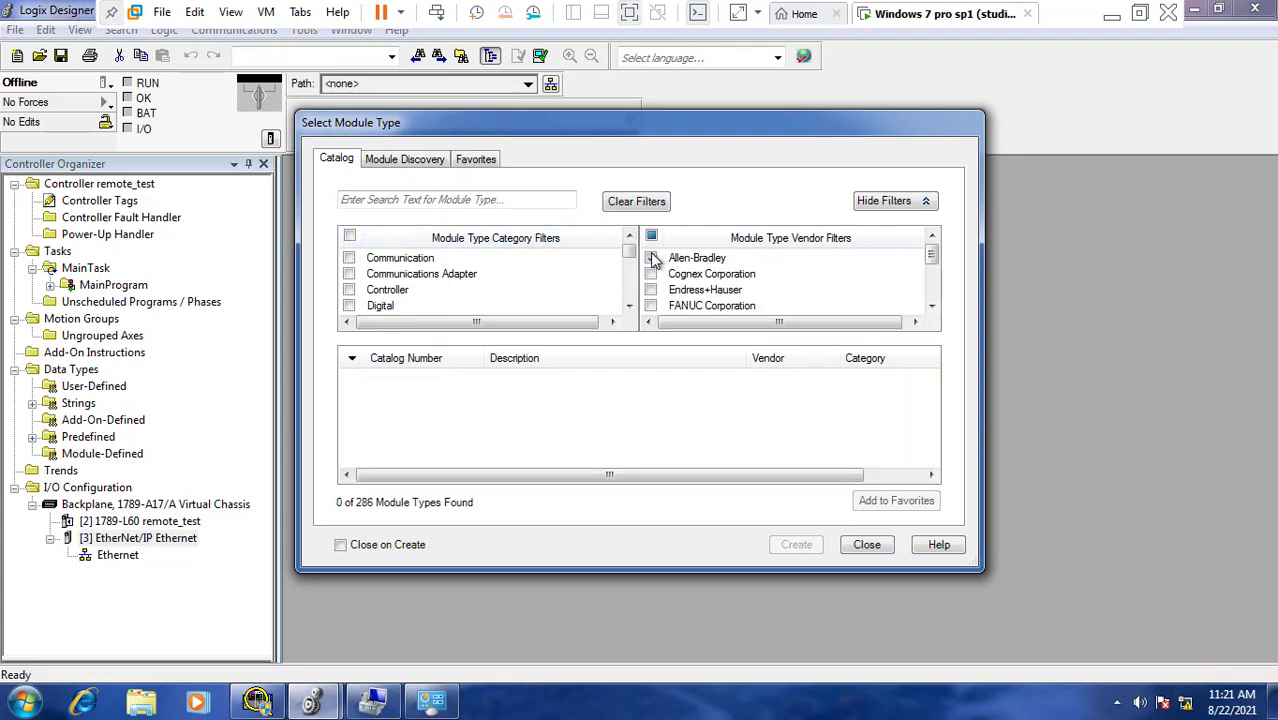
left_click(349, 306)
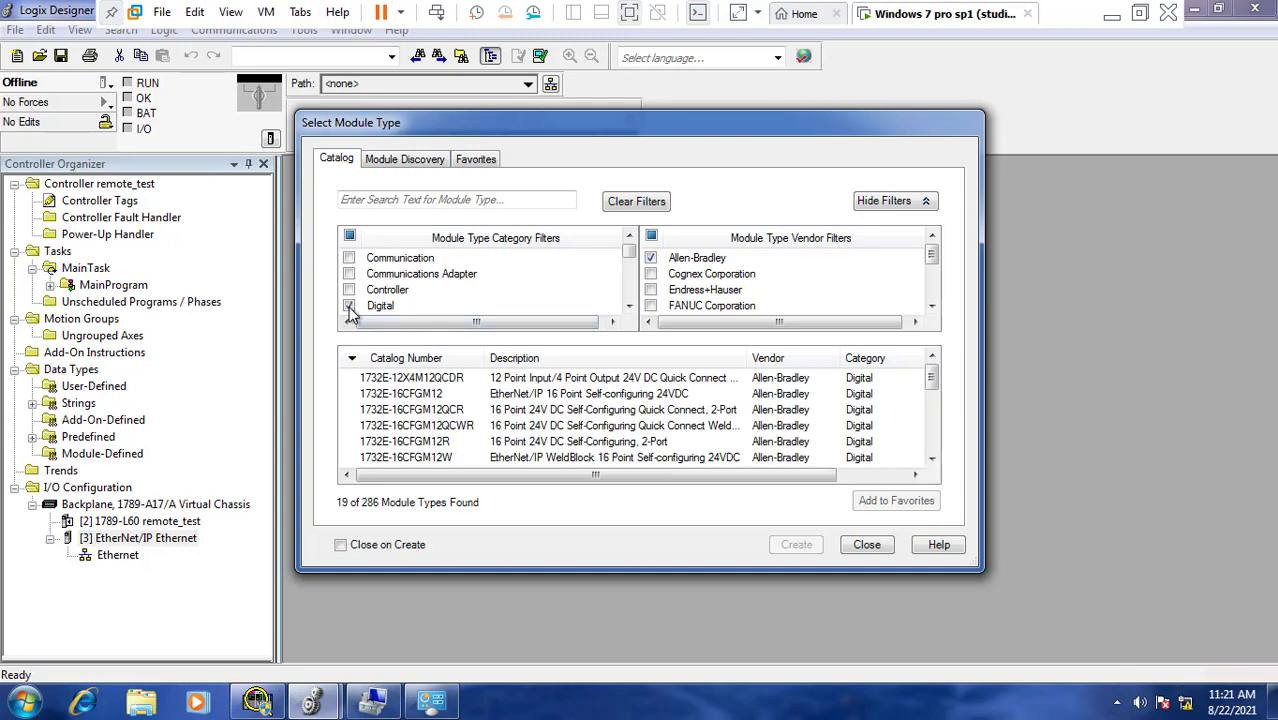
Look through the filtered list of digital modules and close the catalog without adding one.
left_click(932, 458)
left_click(932, 458)
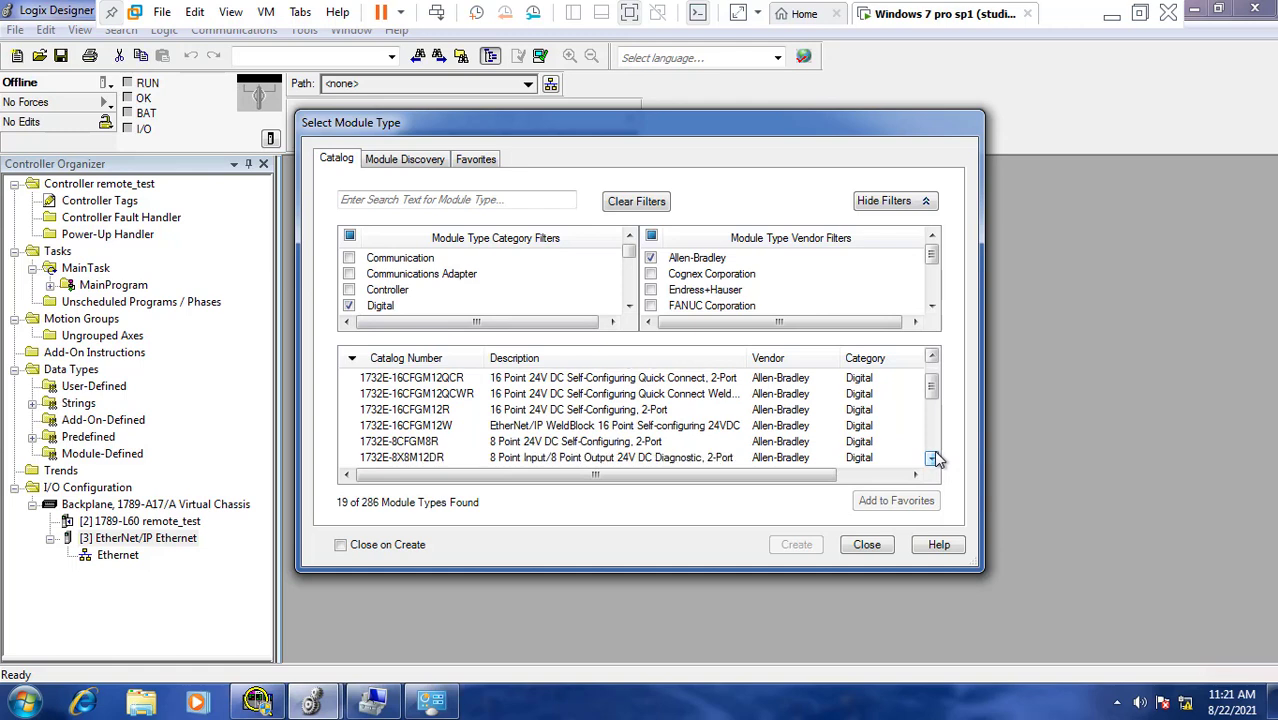
left_click(932, 458)
left_click(932, 458)
left_click(932, 458)
left_click(932, 458)
left_click(932, 458)
left_click(932, 458)
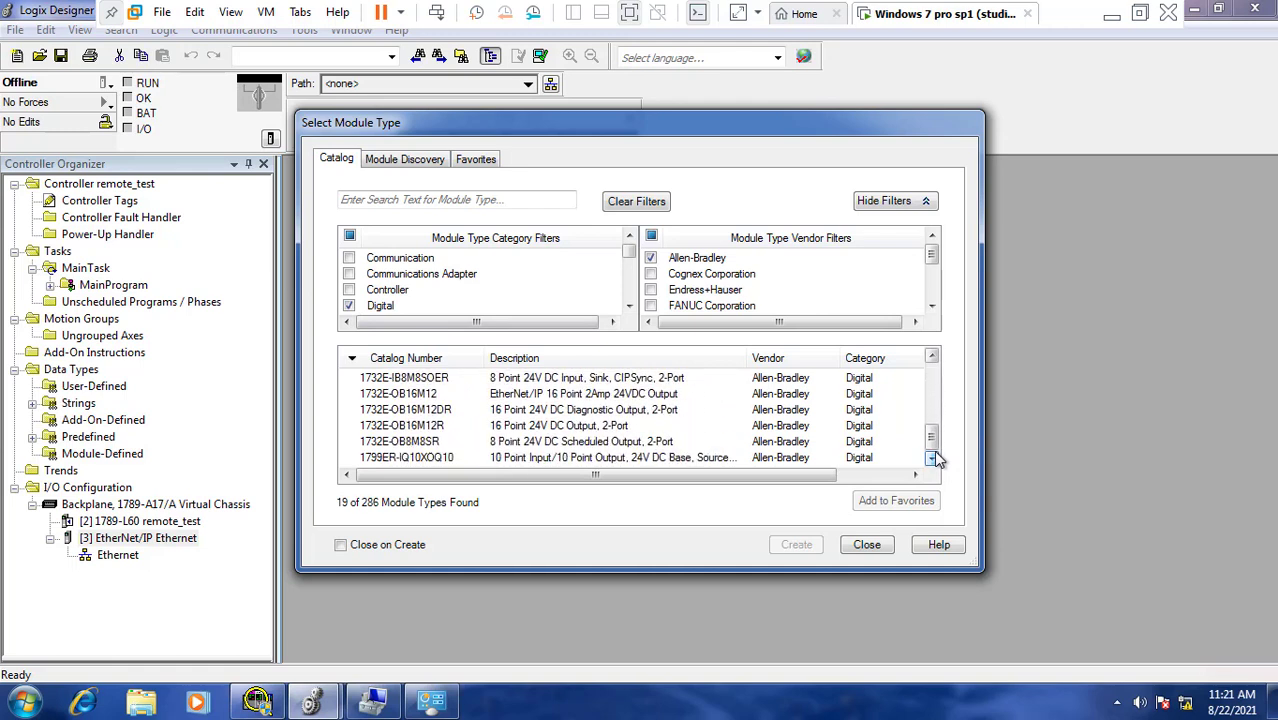
left_click(932, 458)
left_click_drag(932, 436, 932, 376)
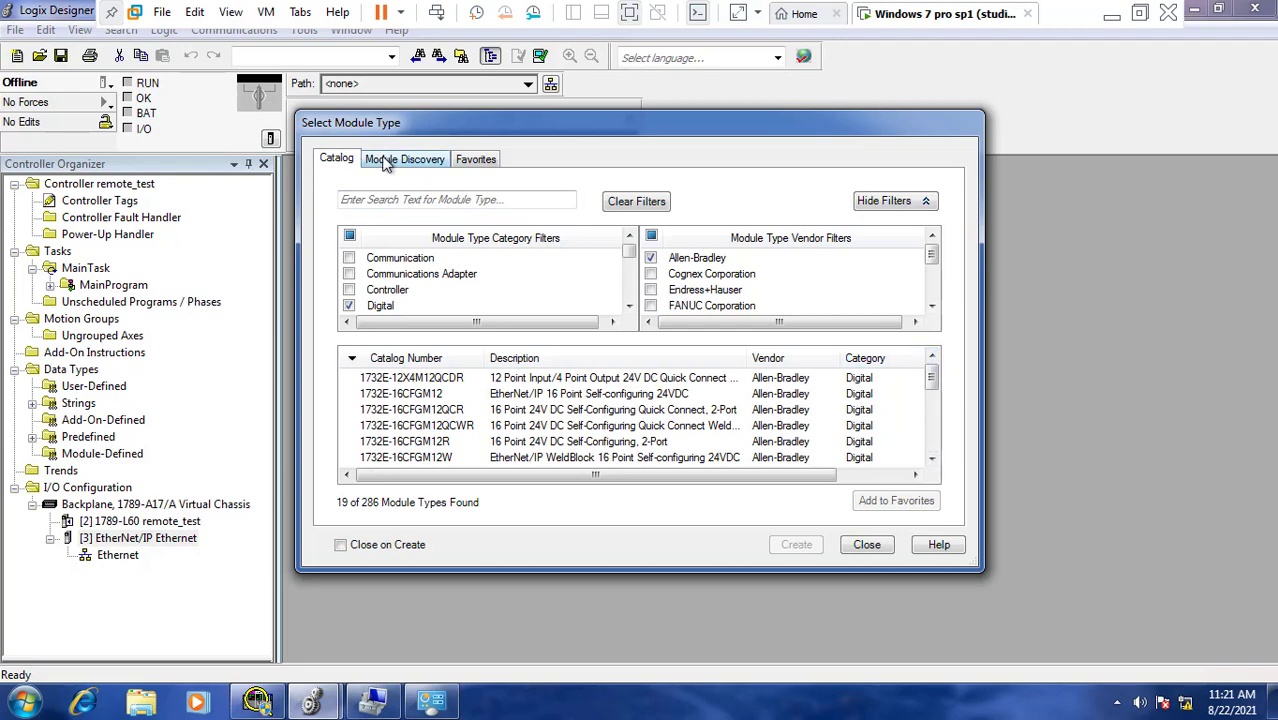
left_click(866, 544)
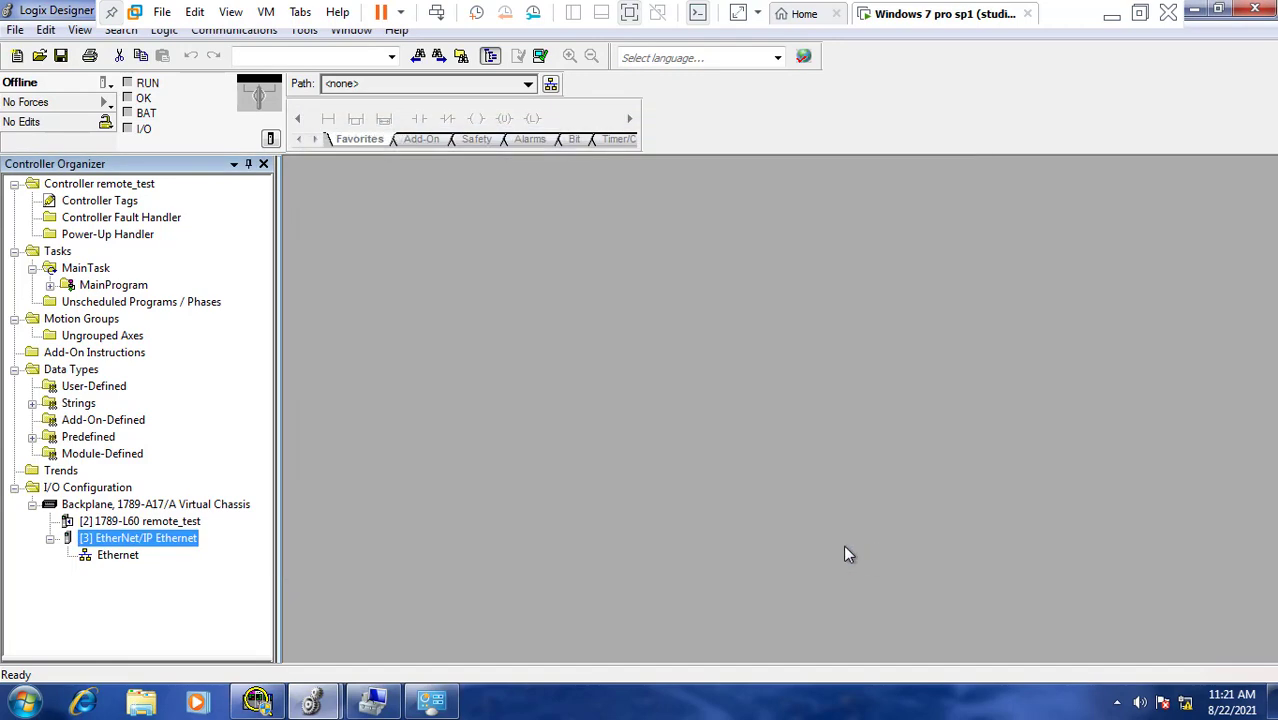
Open the module catalog for the Ethernet network, look through the Allen-Bradley Digital modules, and close the catalog.
left_click(121, 556)
right_click(121, 557)
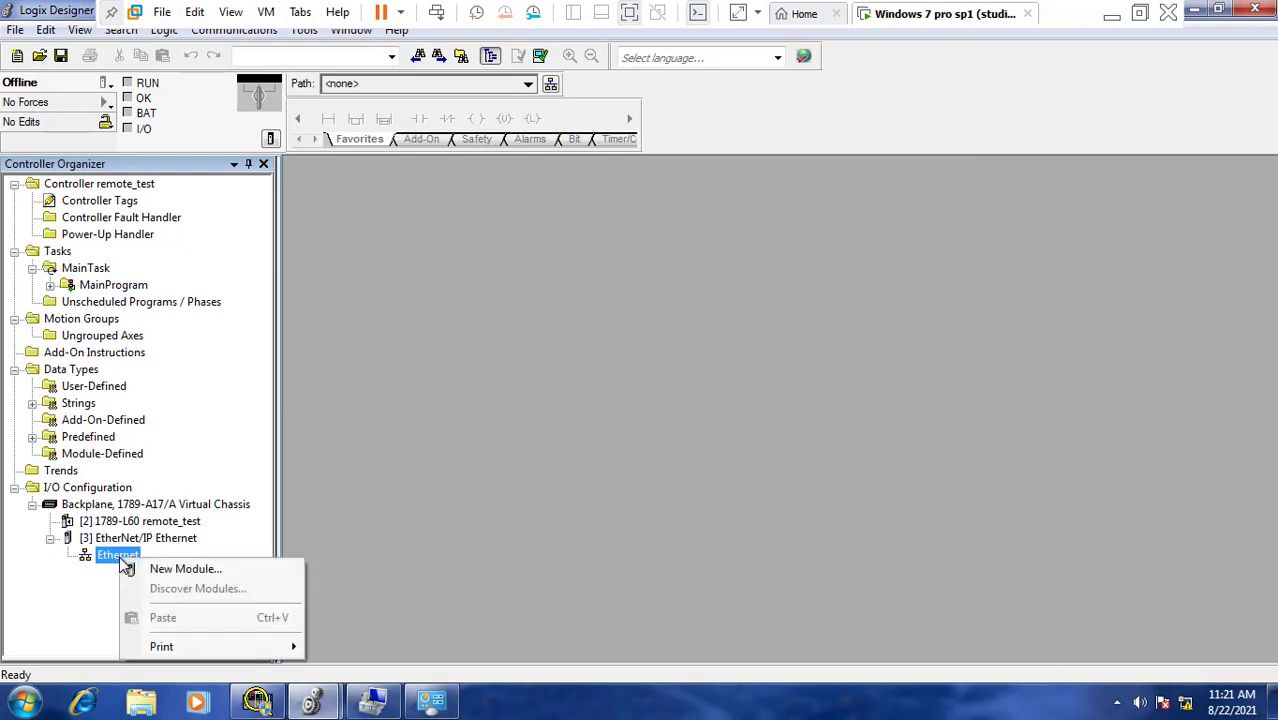
left_click(175, 572)
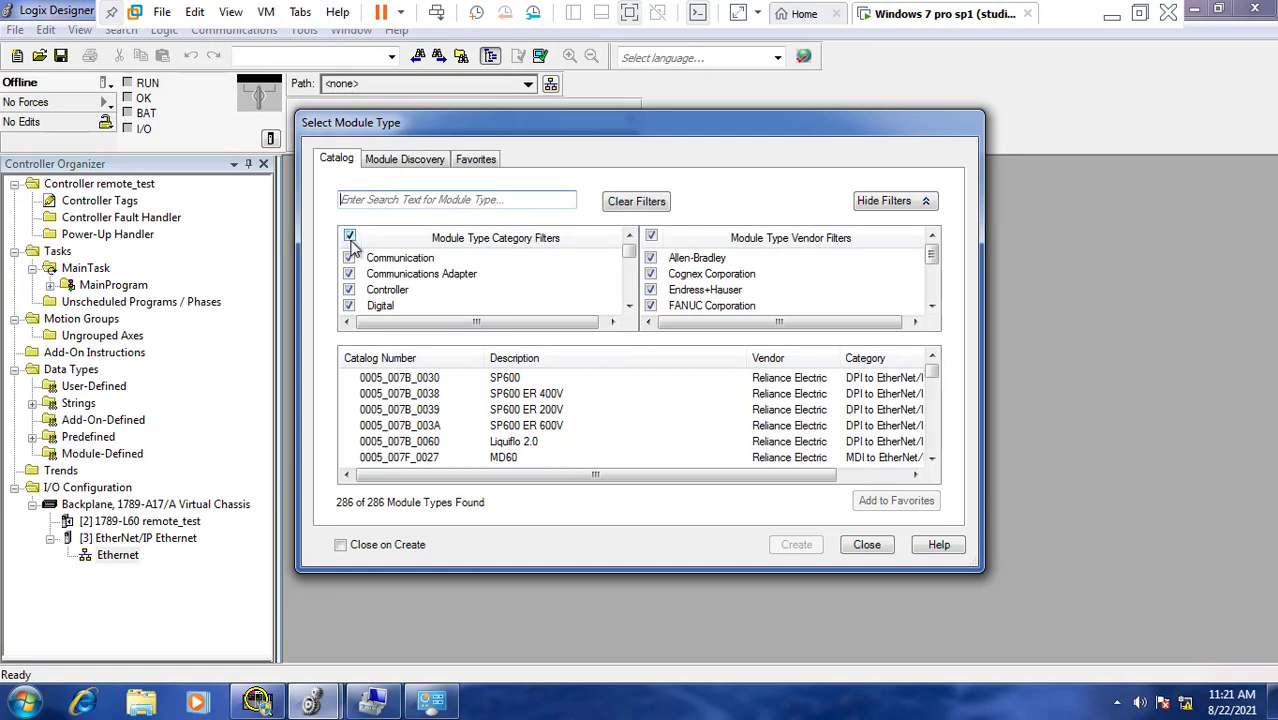
left_click(350, 236)
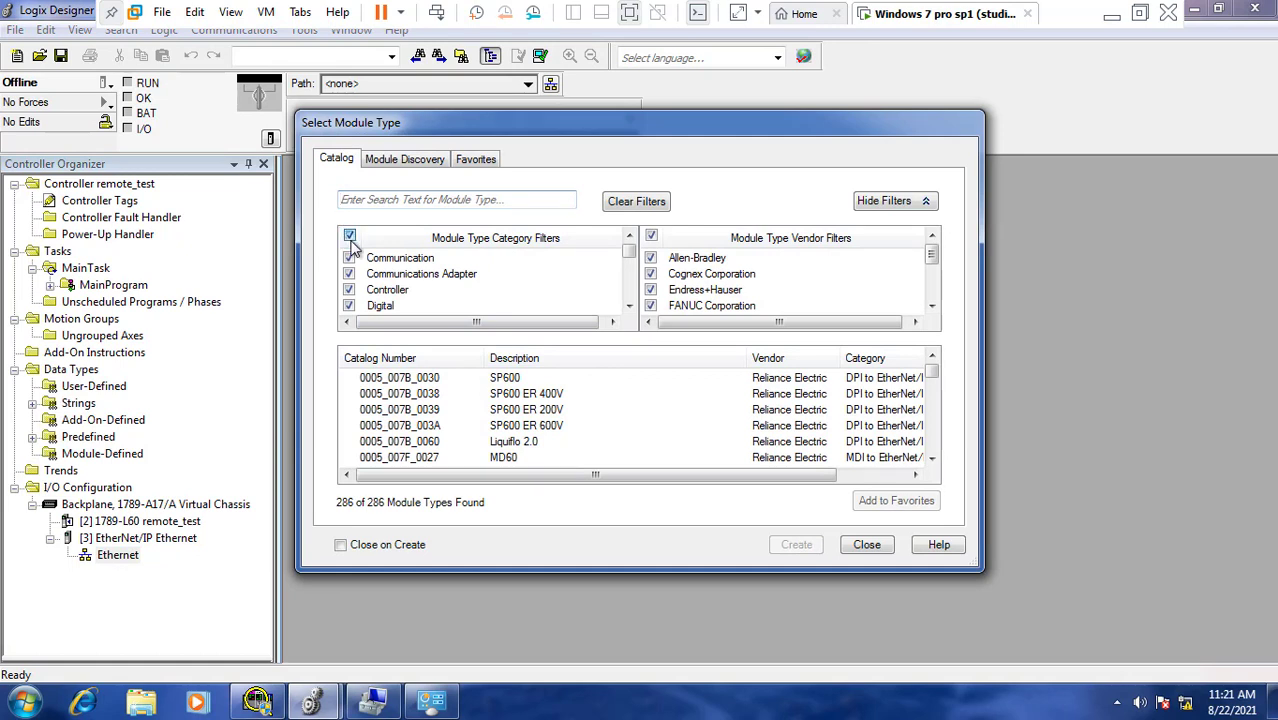
left_click(349, 305)
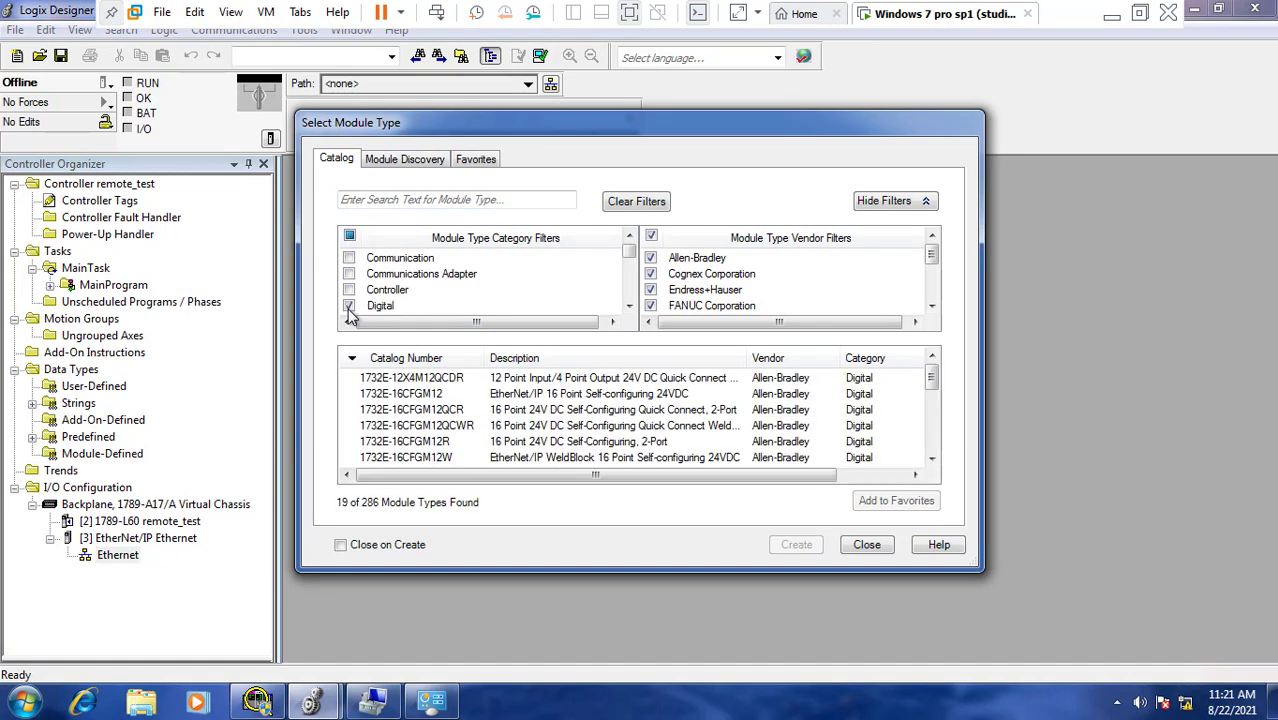
left_click(651, 258)
left_click(651, 236)
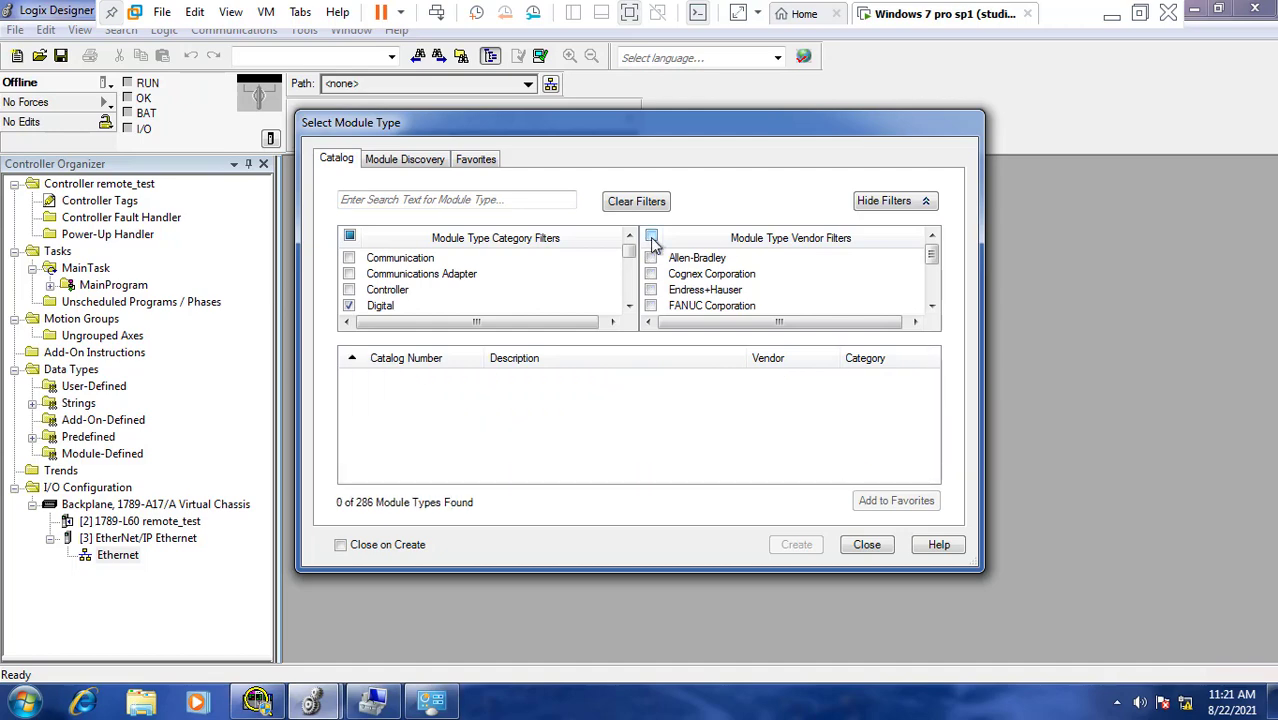
left_click(651, 258)
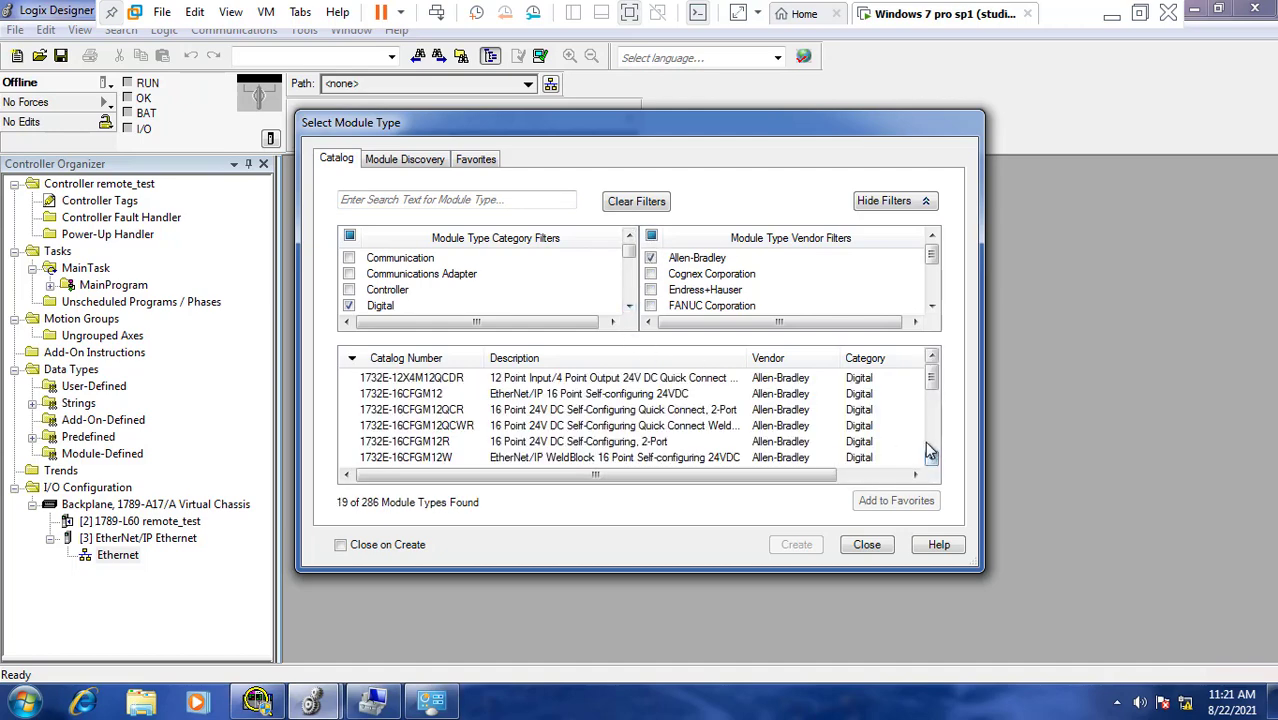
scroll(930, 452, "down", 3)
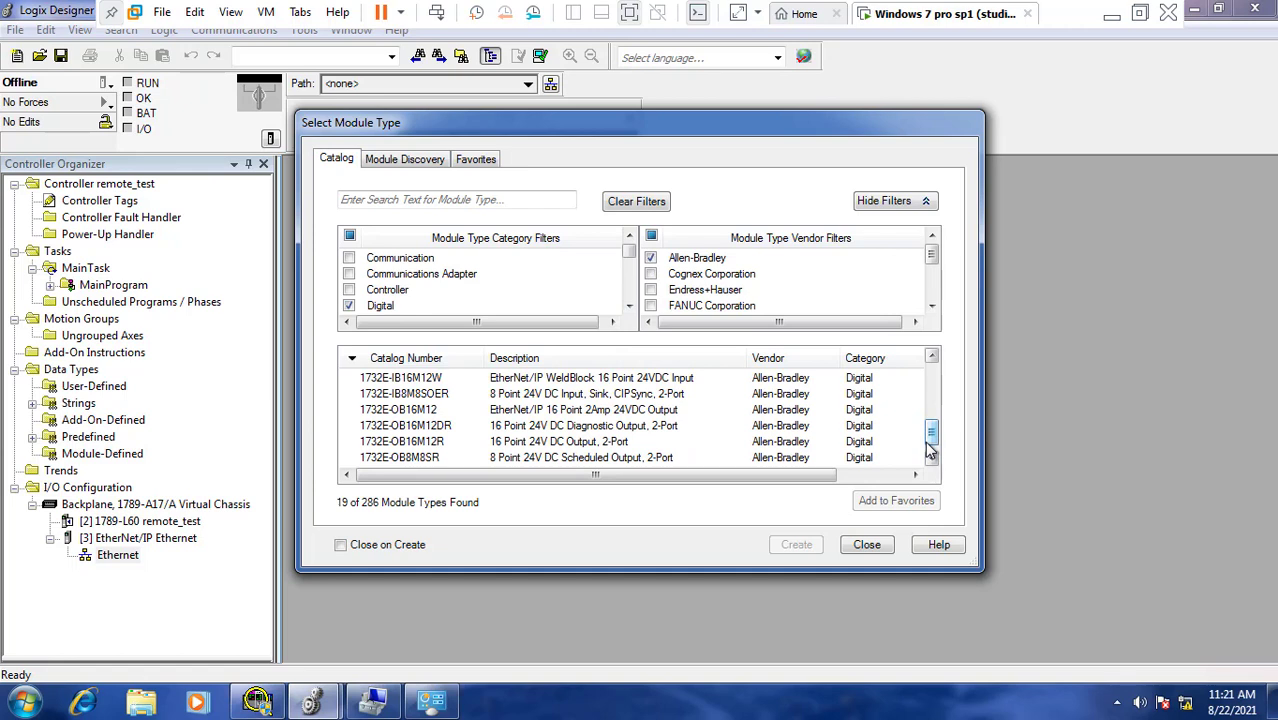
scroll(932, 455, "down", 1)
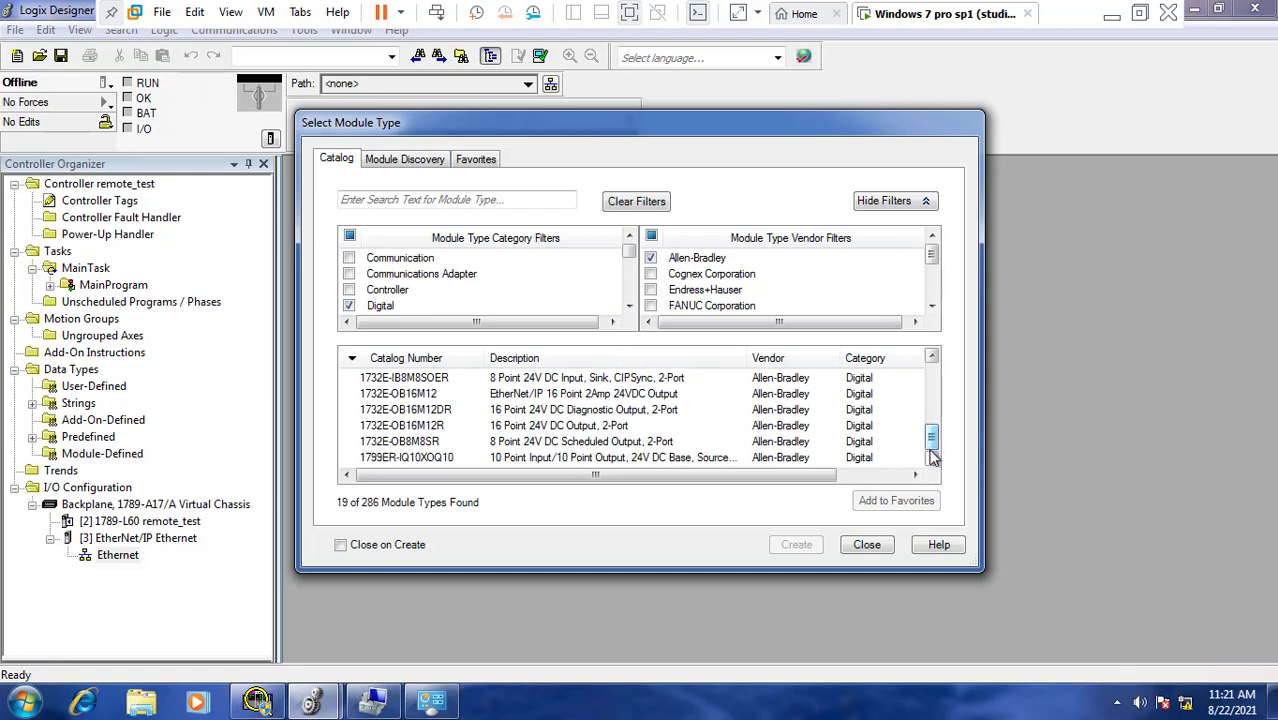
left_click(866, 546)
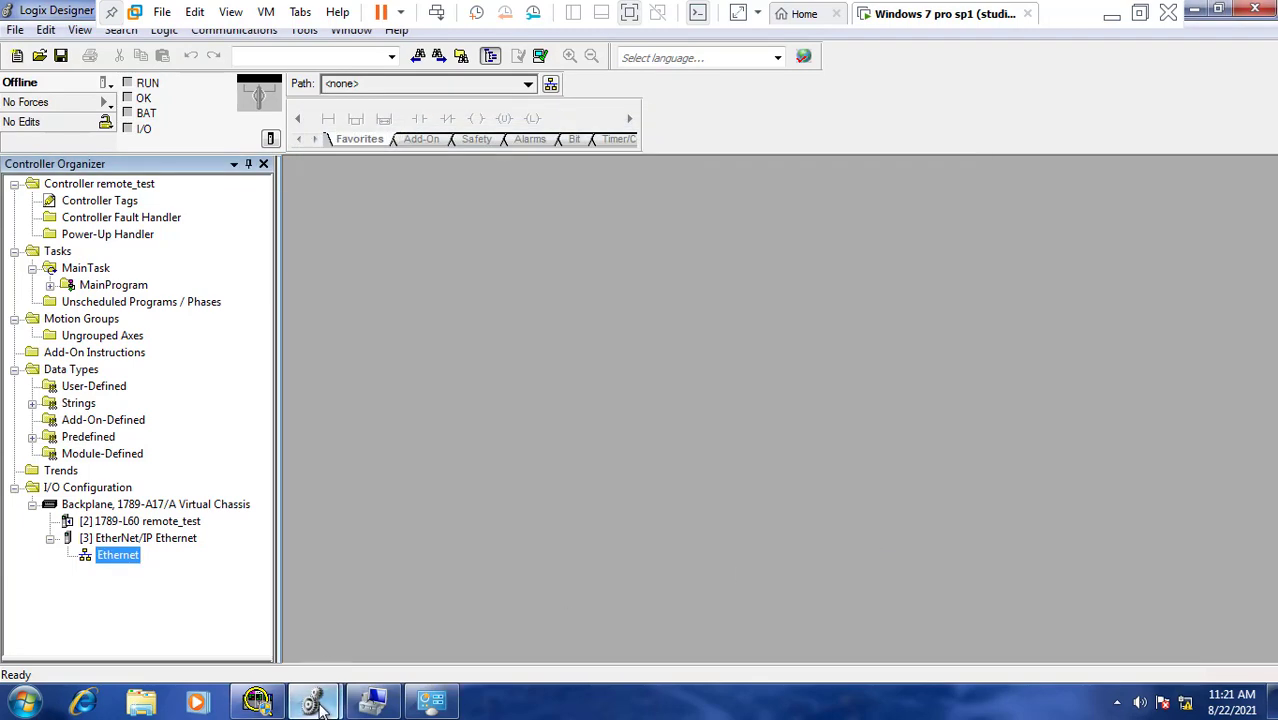
Switch to the test_1 project and examine the 1747-AENTR Ethernet_1 adapter and the modules in its SLC chassis.
mouse_move(318, 703)
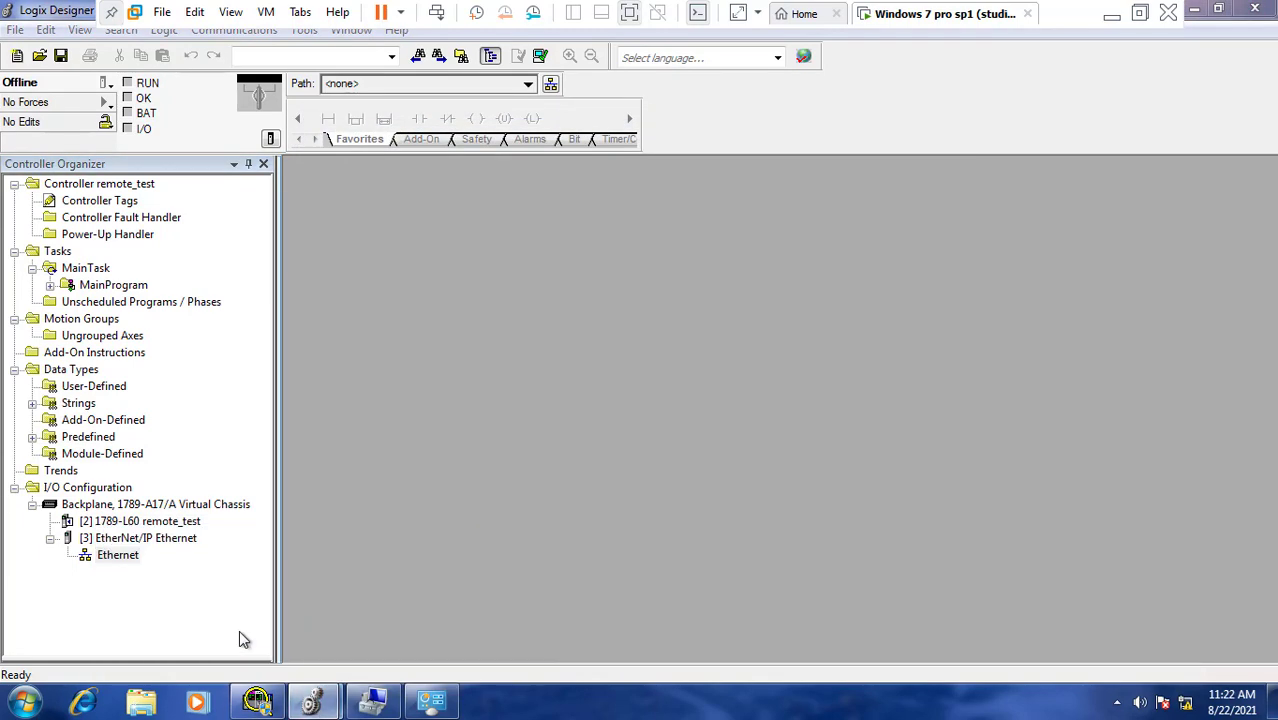
left_click(380, 624)
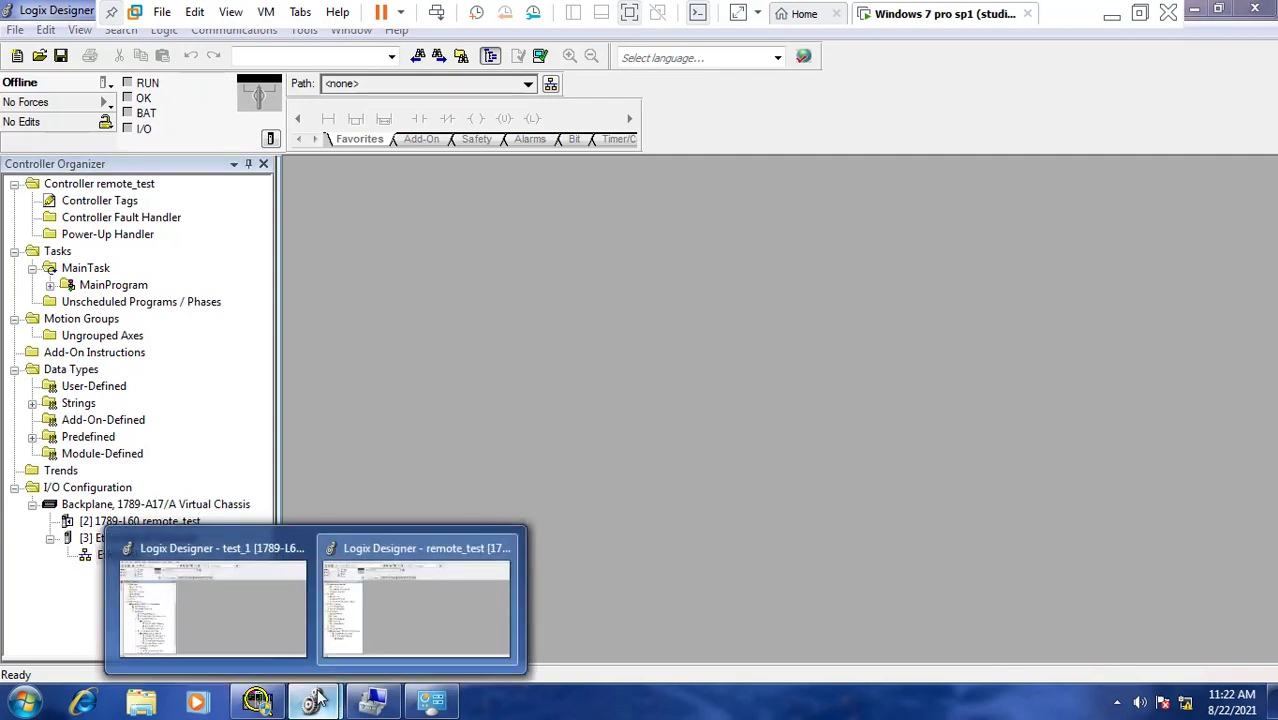
left_click(257, 623)
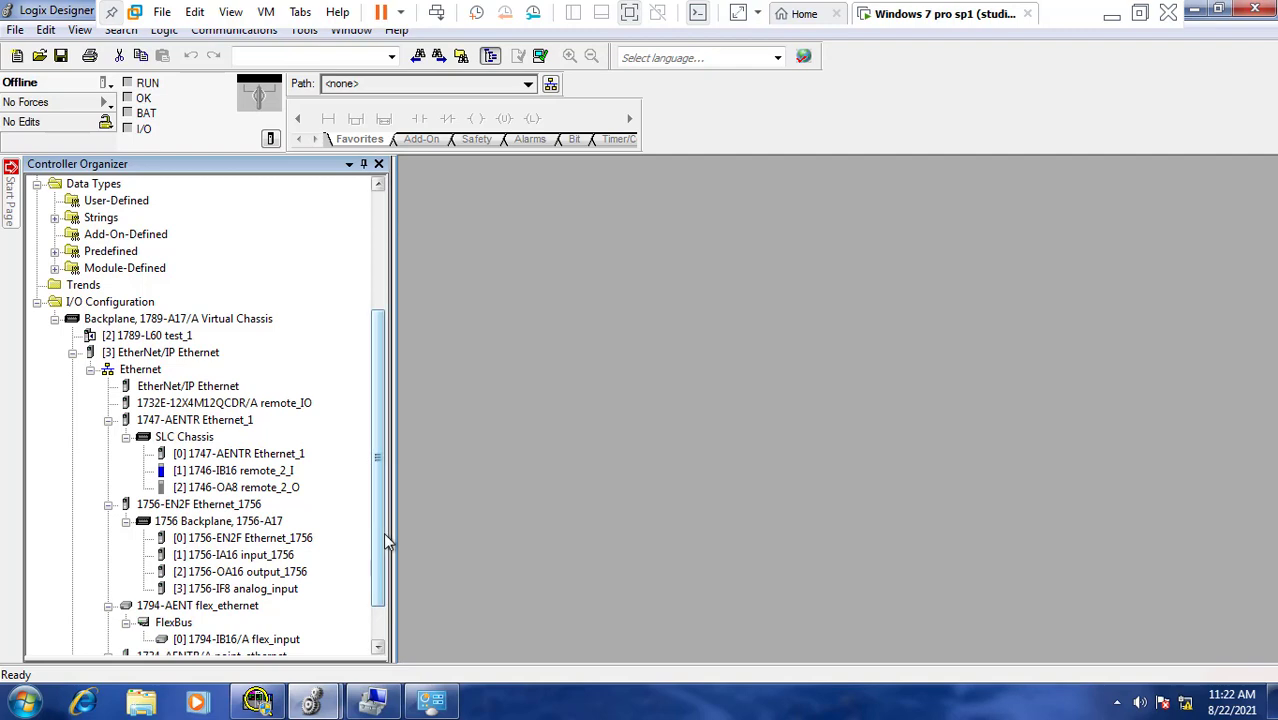
mouse_move(178, 420)
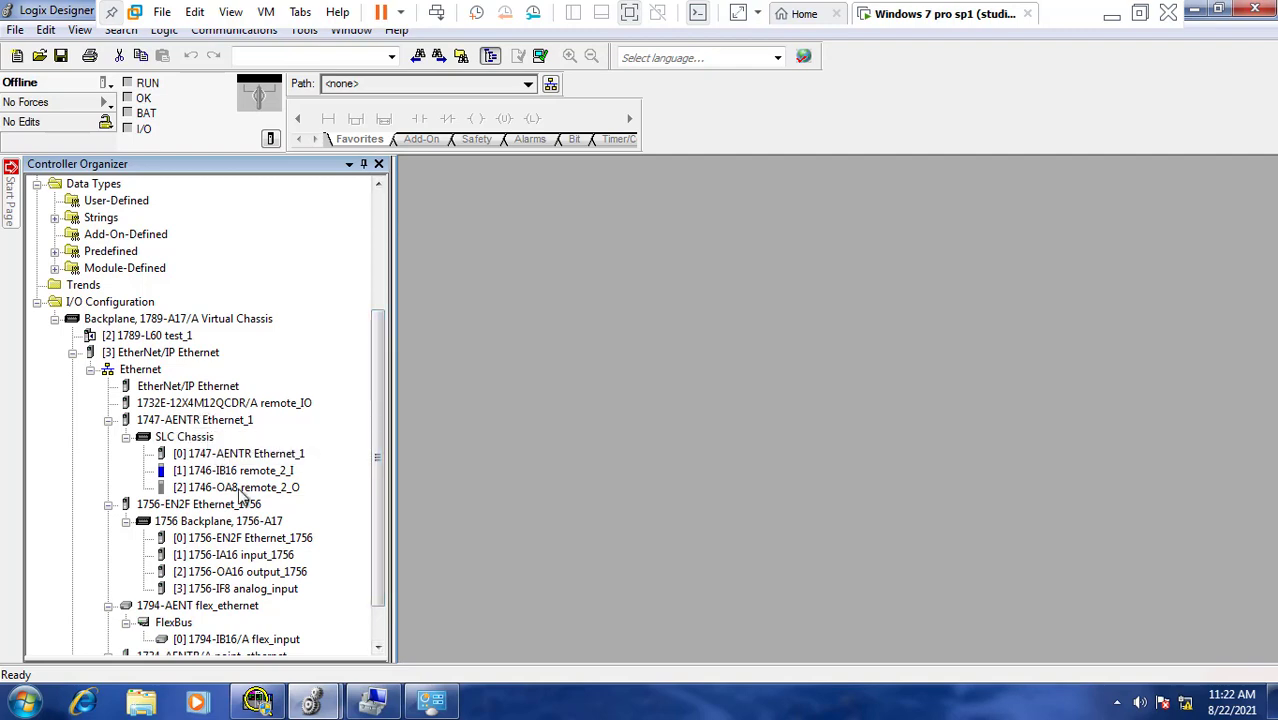
mouse_move(215, 432)
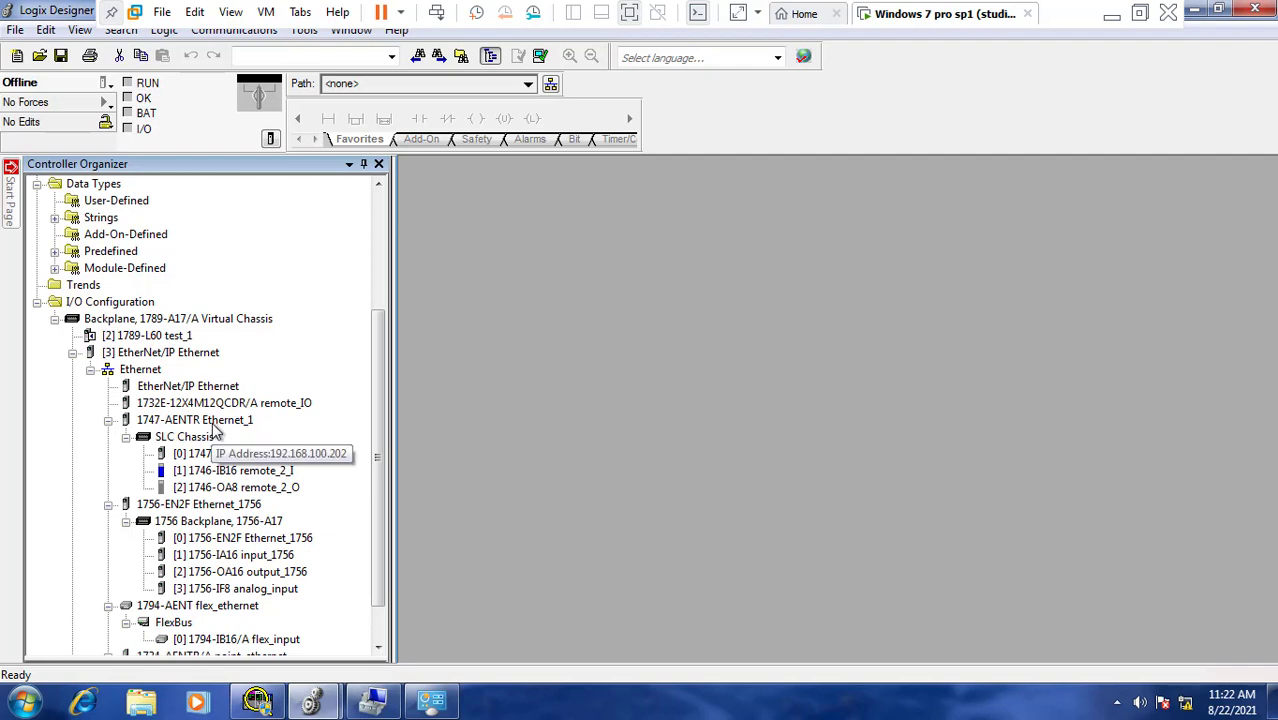
Browse the module catalog of the test_1 EtherNet/IP module down to the 1747-AENTR and 1756-EN2F entries, and close it.
right_click(193, 357)
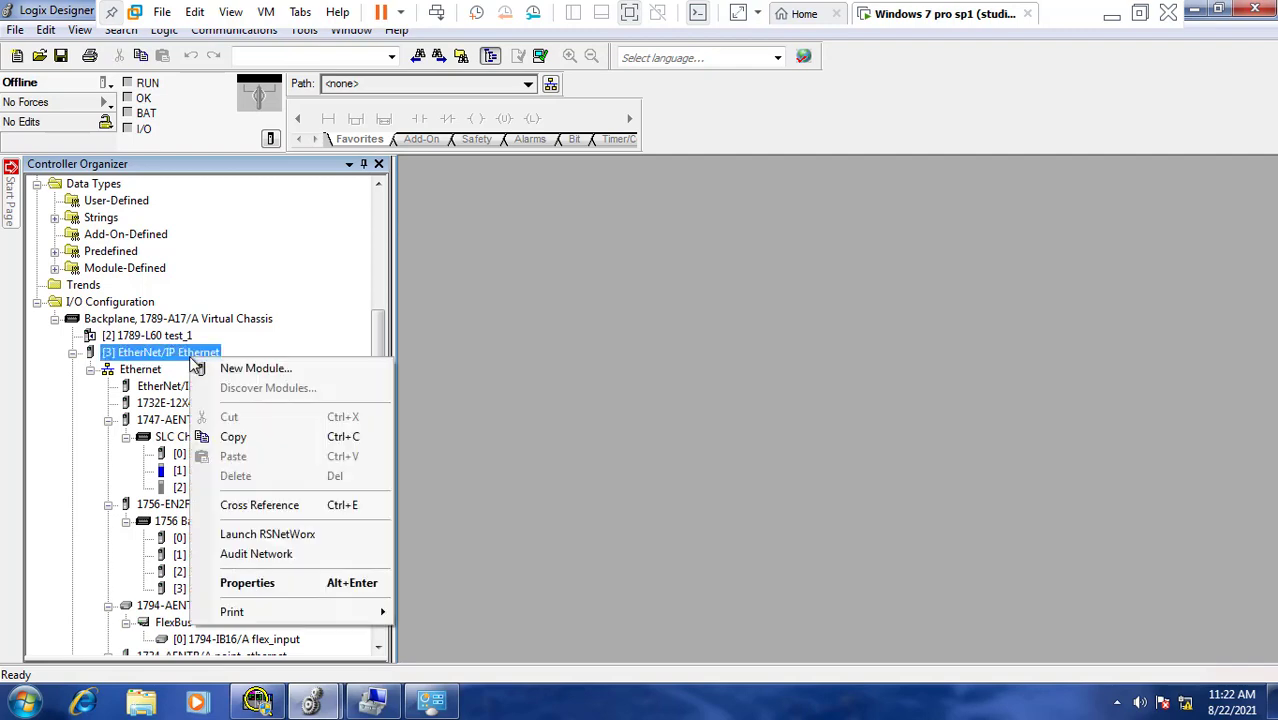
left_click(285, 372)
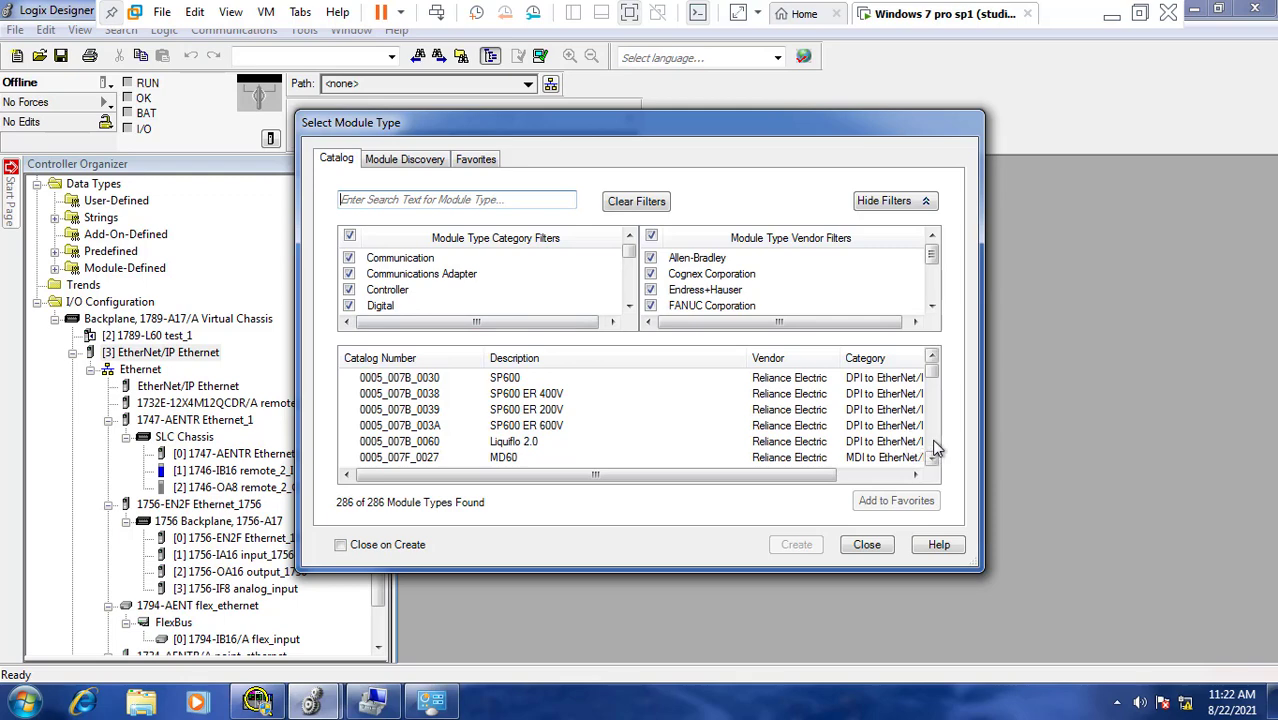
scroll(935, 445, "down", 10)
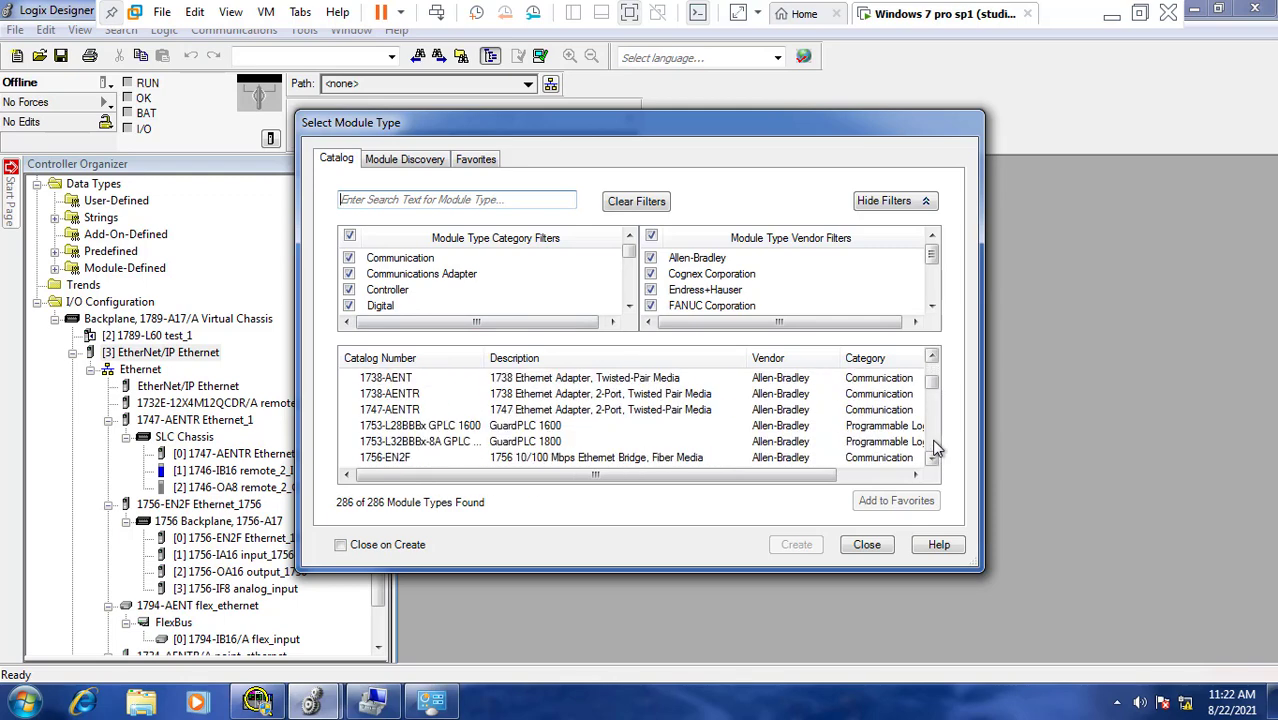
left_click(866, 545)
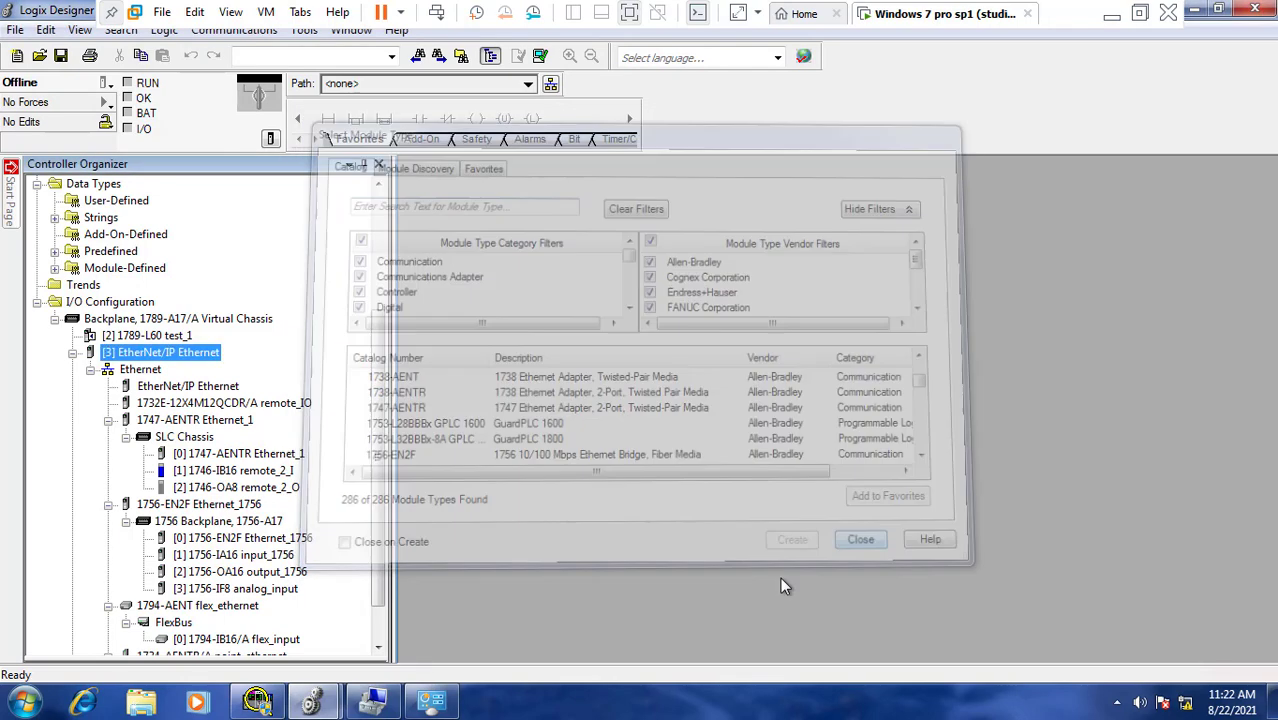
mouse_move(313, 700)
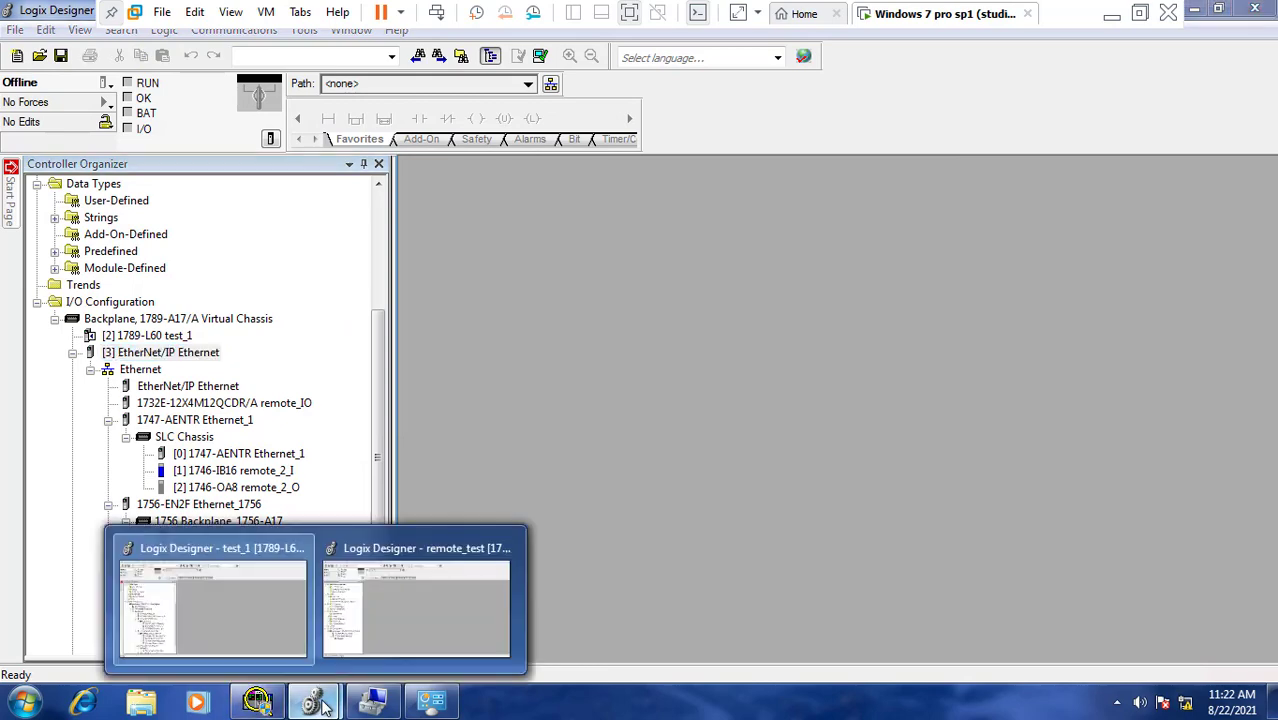
Switch to the remote_test project, open the module catalog for its EtherNet/IP module, and filter the list to the Digital category only.
left_click(355, 636)
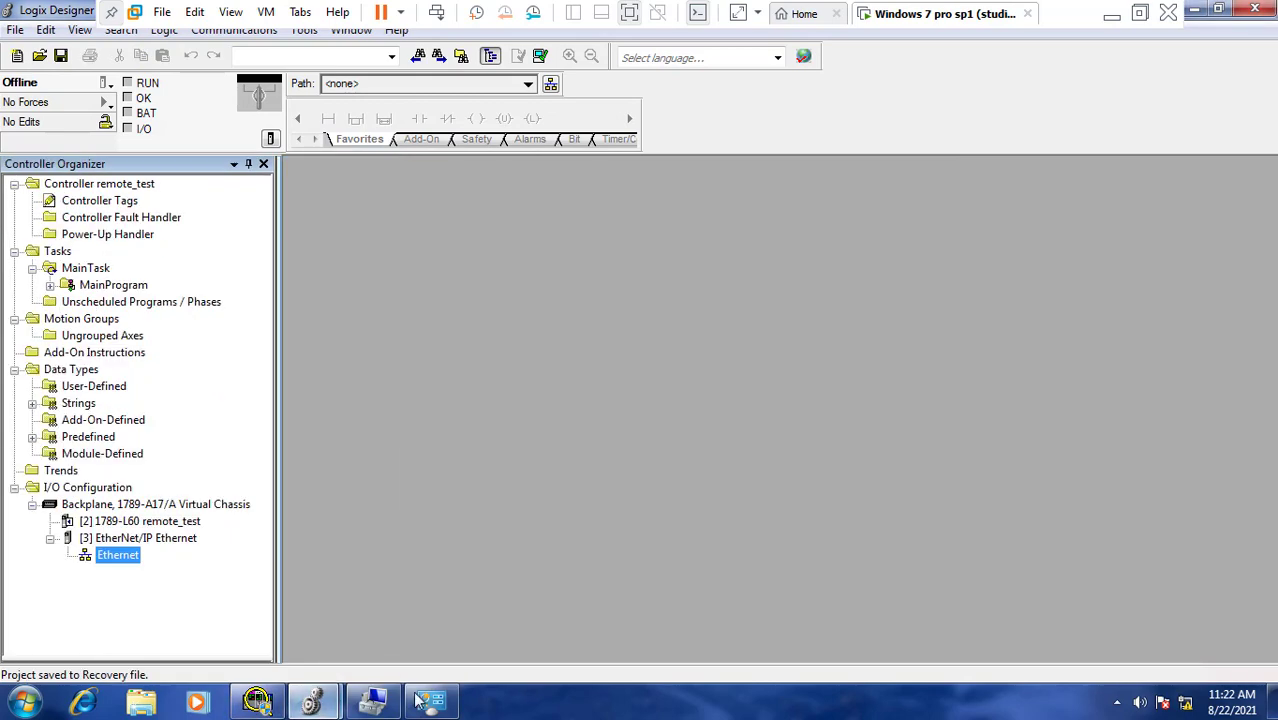
right_click(147, 531)
left_click(193, 277)
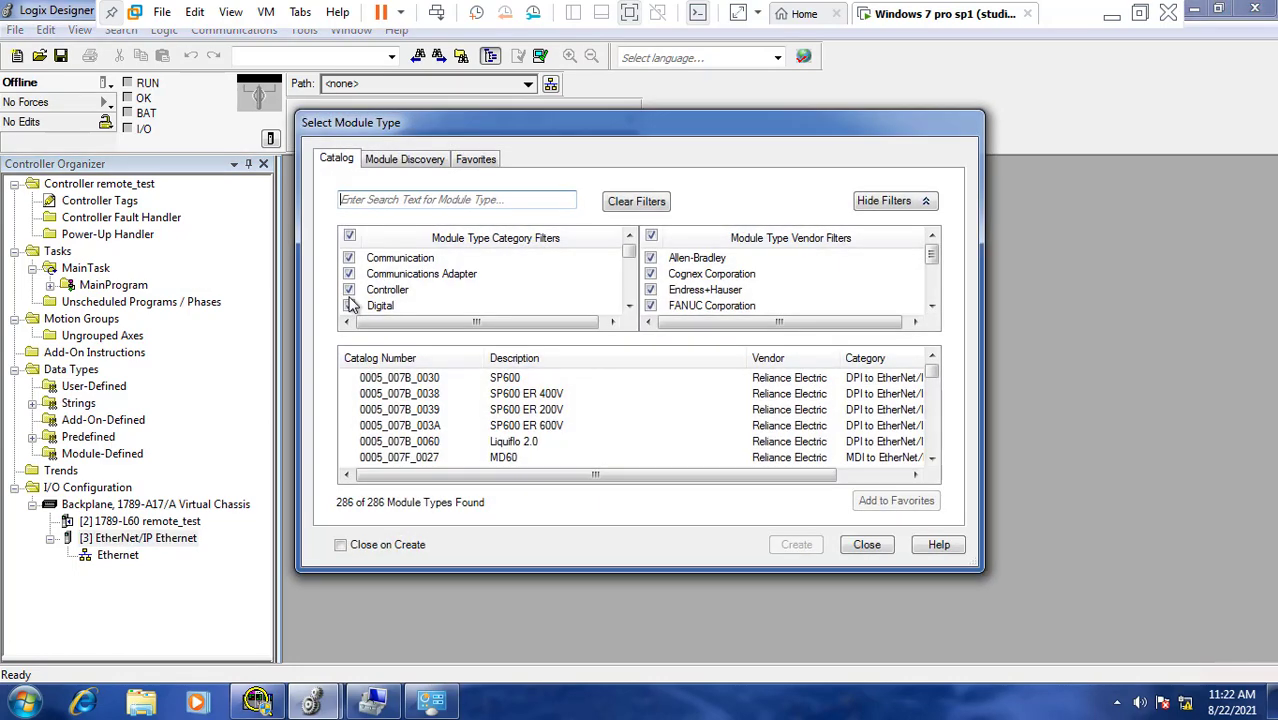
left_click(349, 258)
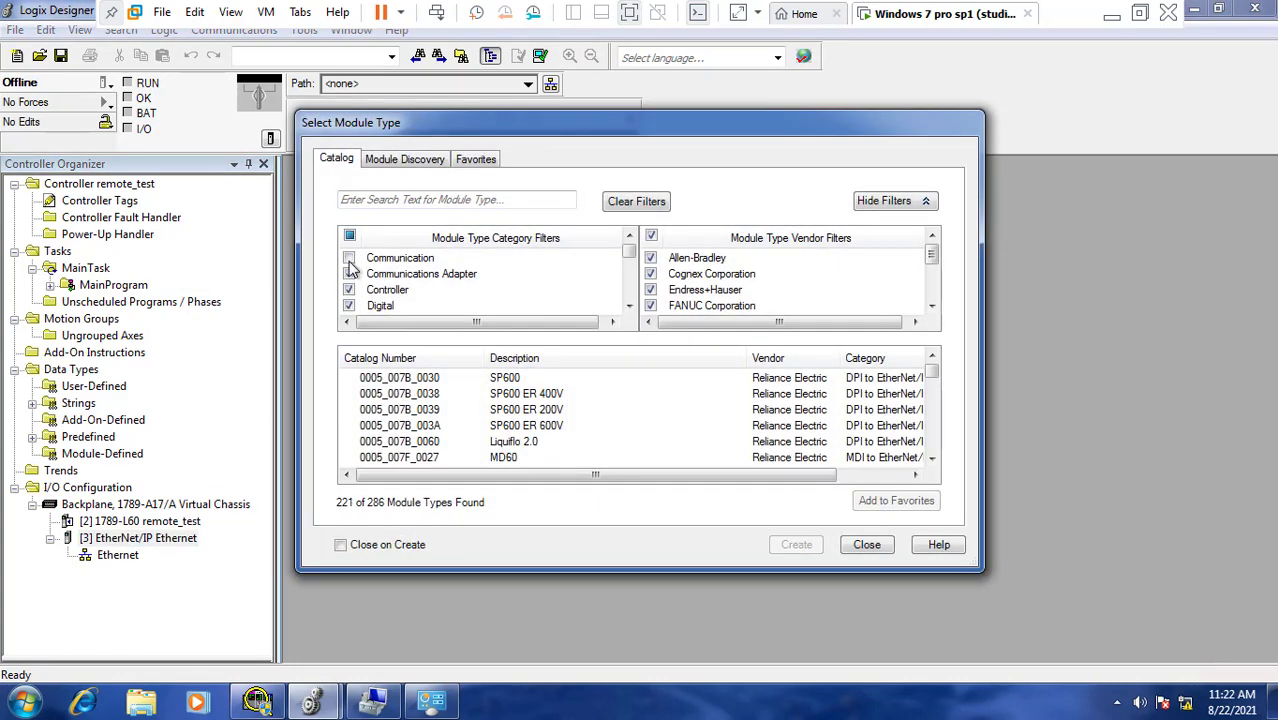
left_click(349, 235)
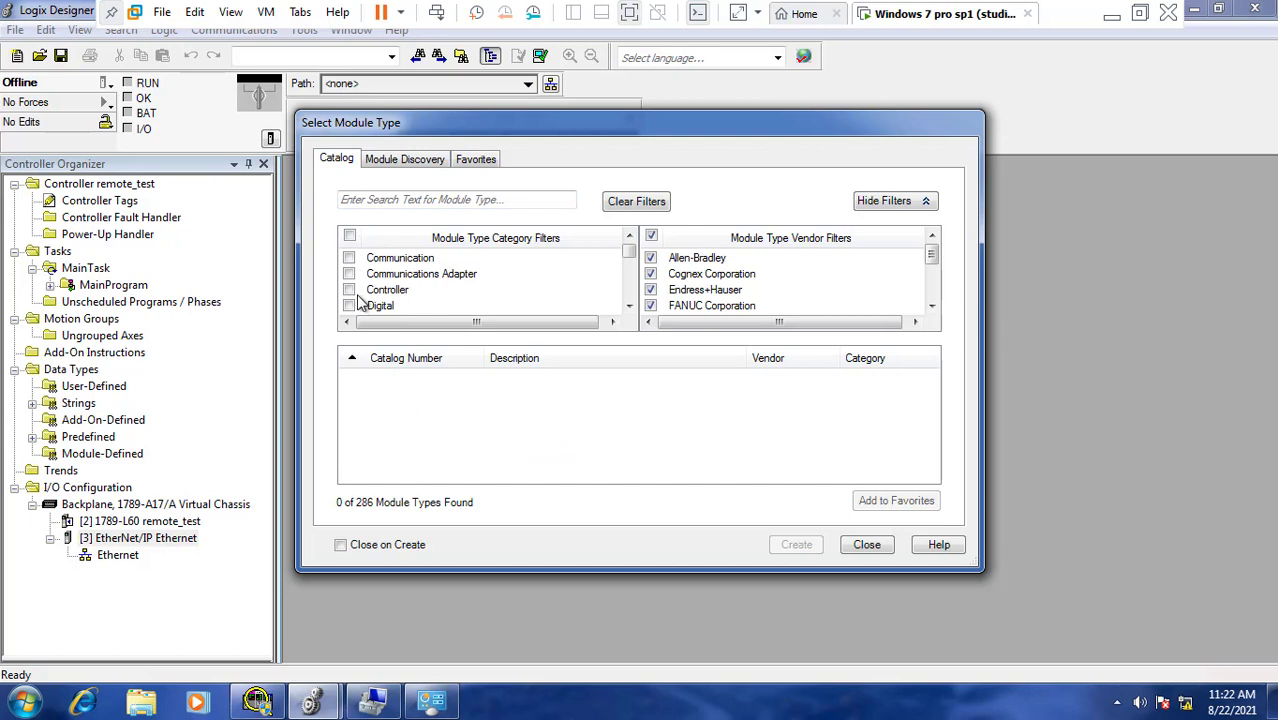
left_click(629, 306)
left_click(629, 306)
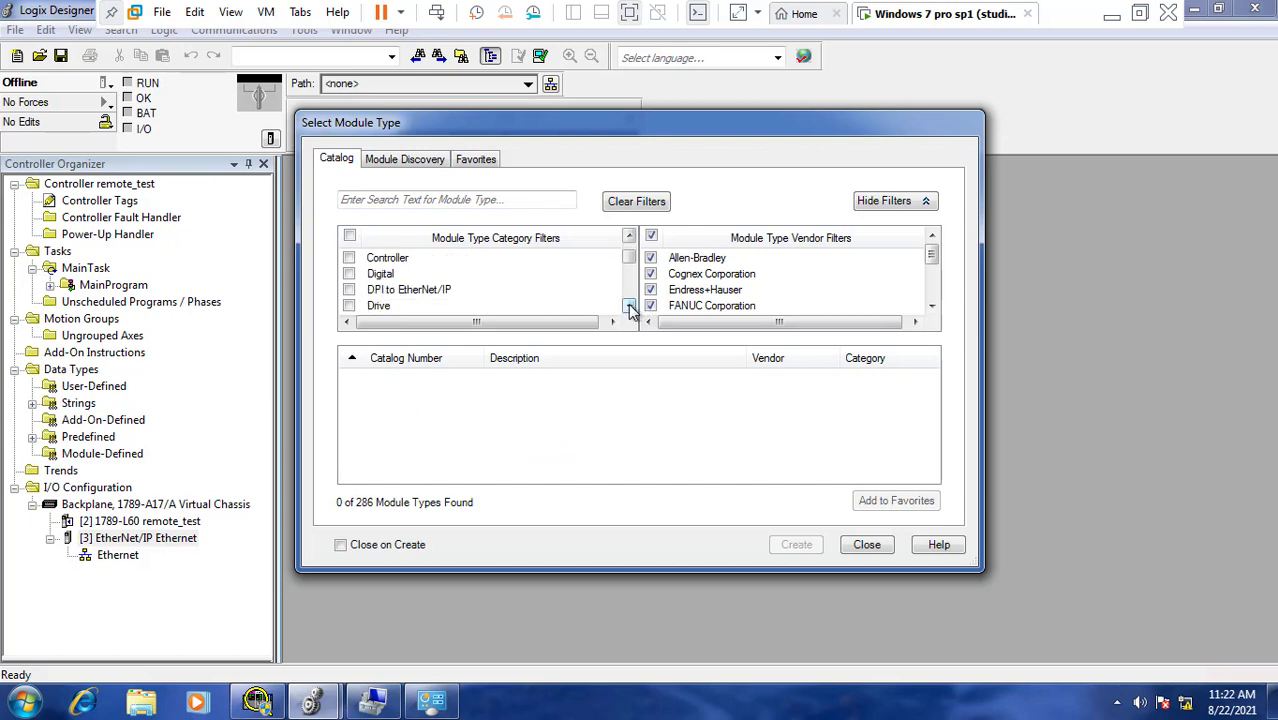
left_click(349, 275)
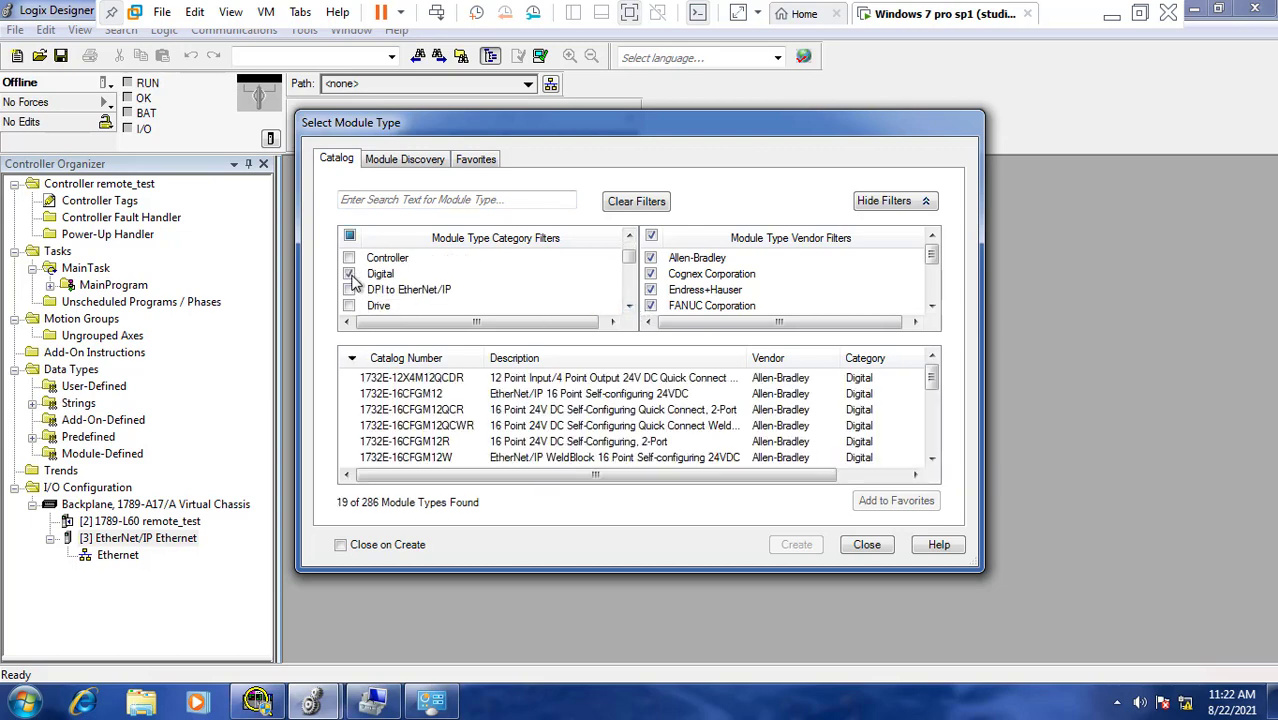
Look through the Digital modules of all vendors down to the end of the list.
left_click(651, 236)
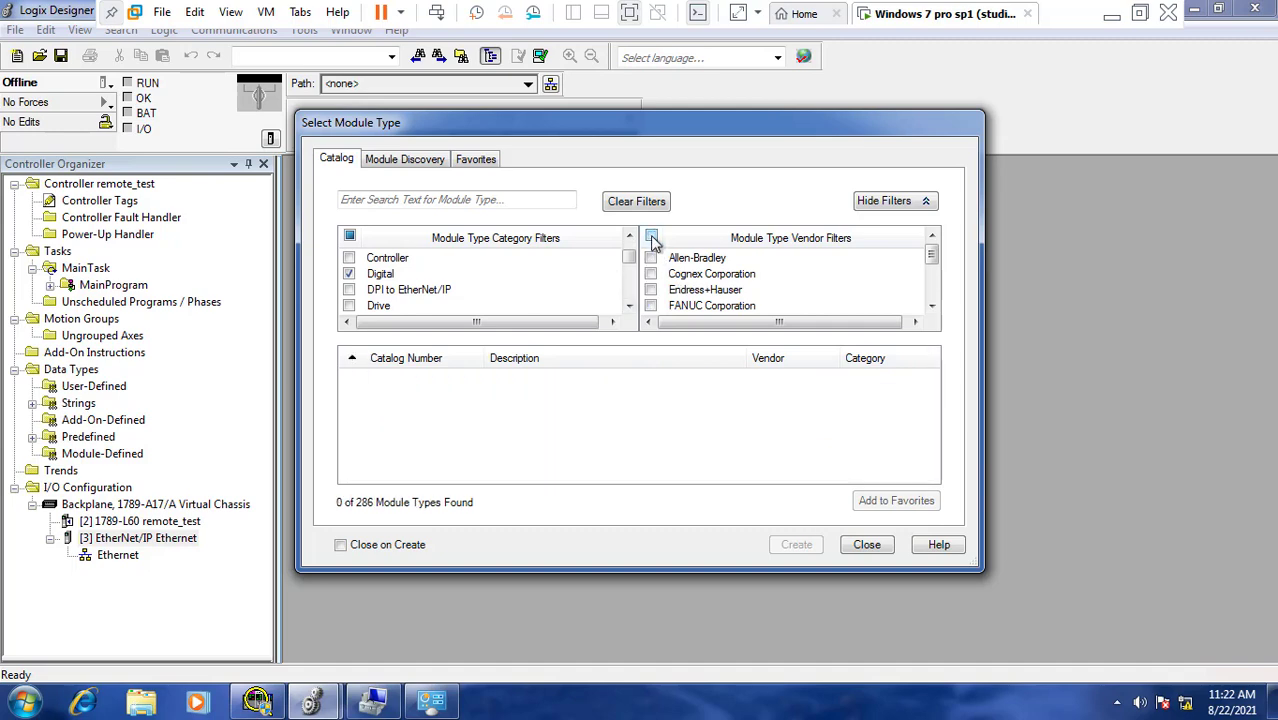
left_click(651, 236)
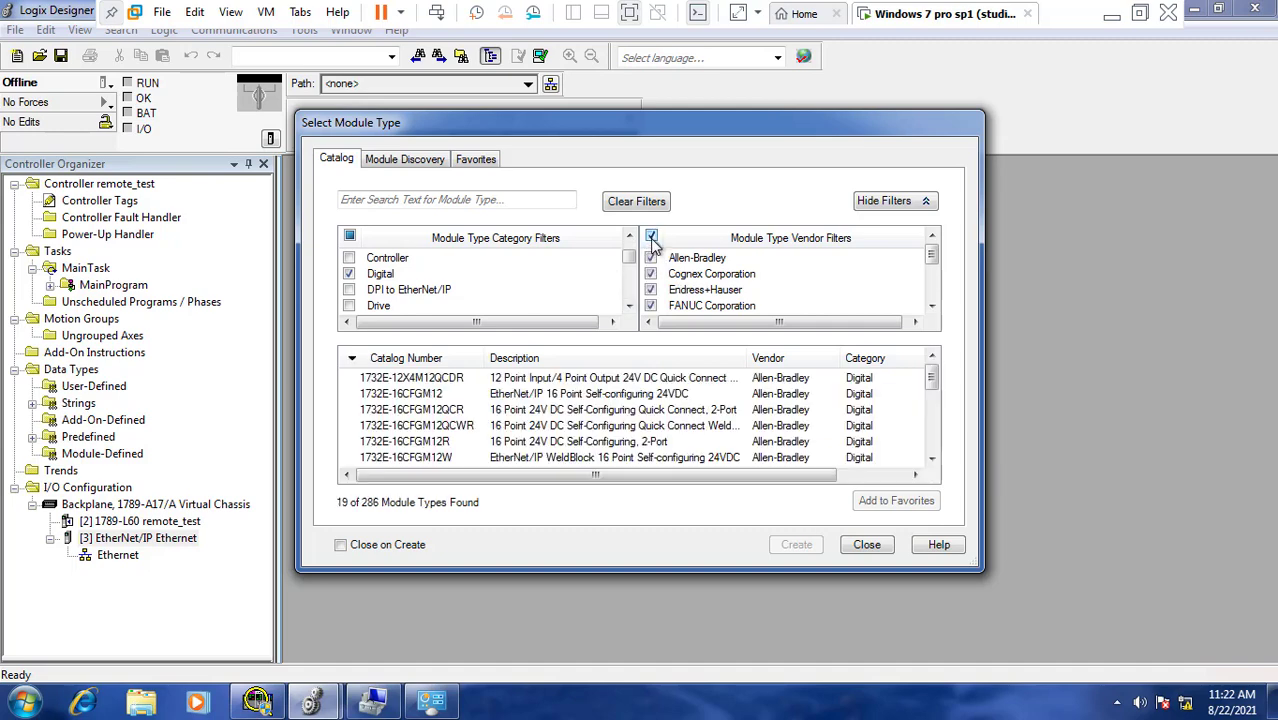
left_click(937, 445)
left_click(936, 445)
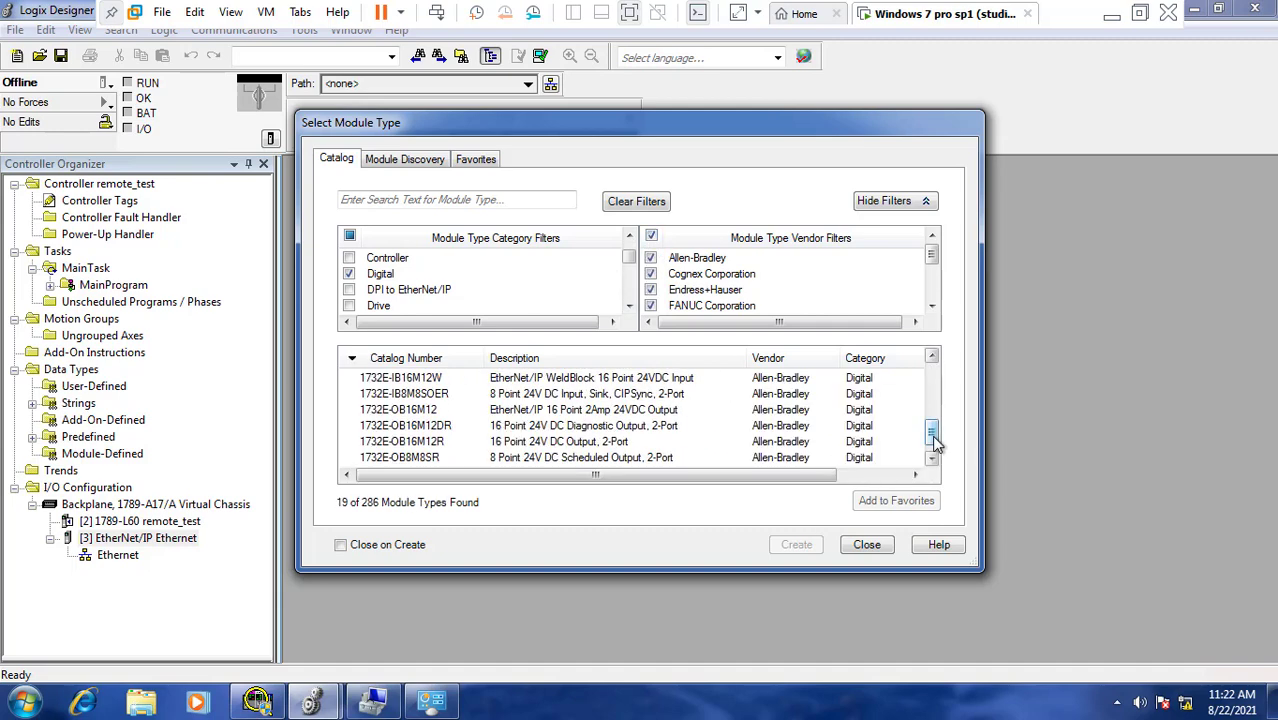
left_click(935, 445)
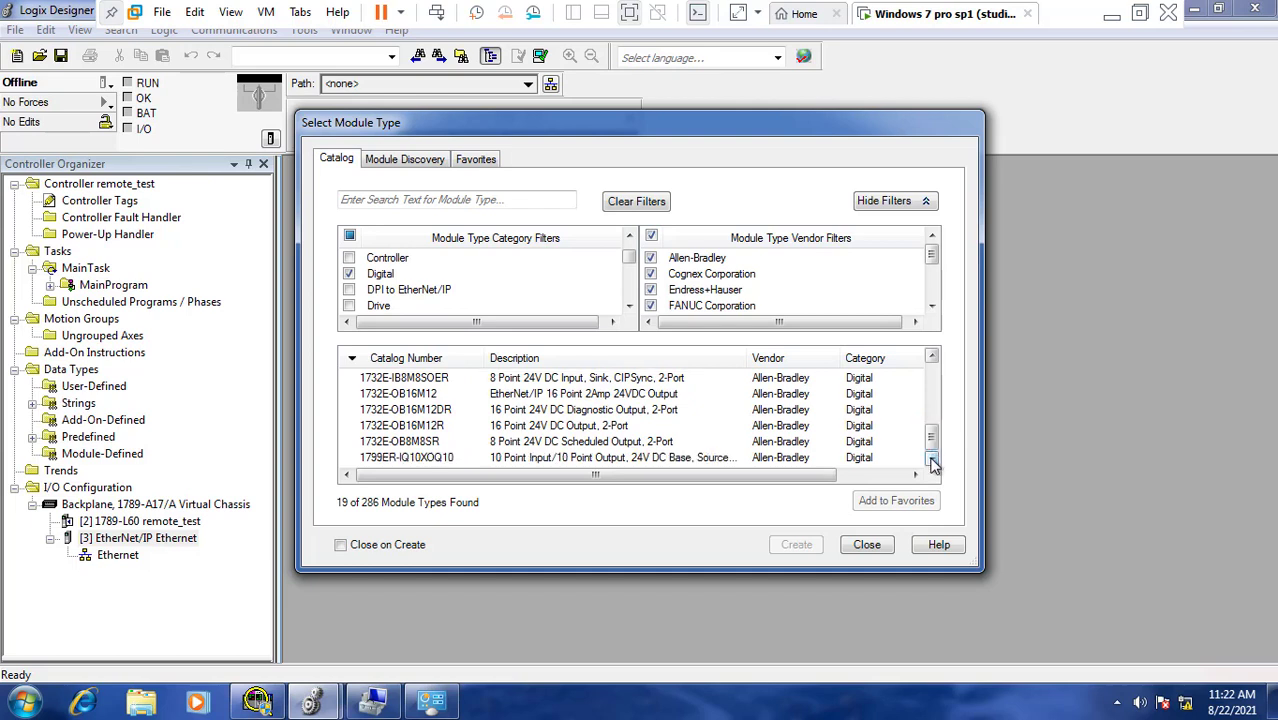
Filter the catalog to the Controller category and look through its modules.
left_click(350, 237)
left_click(349, 258)
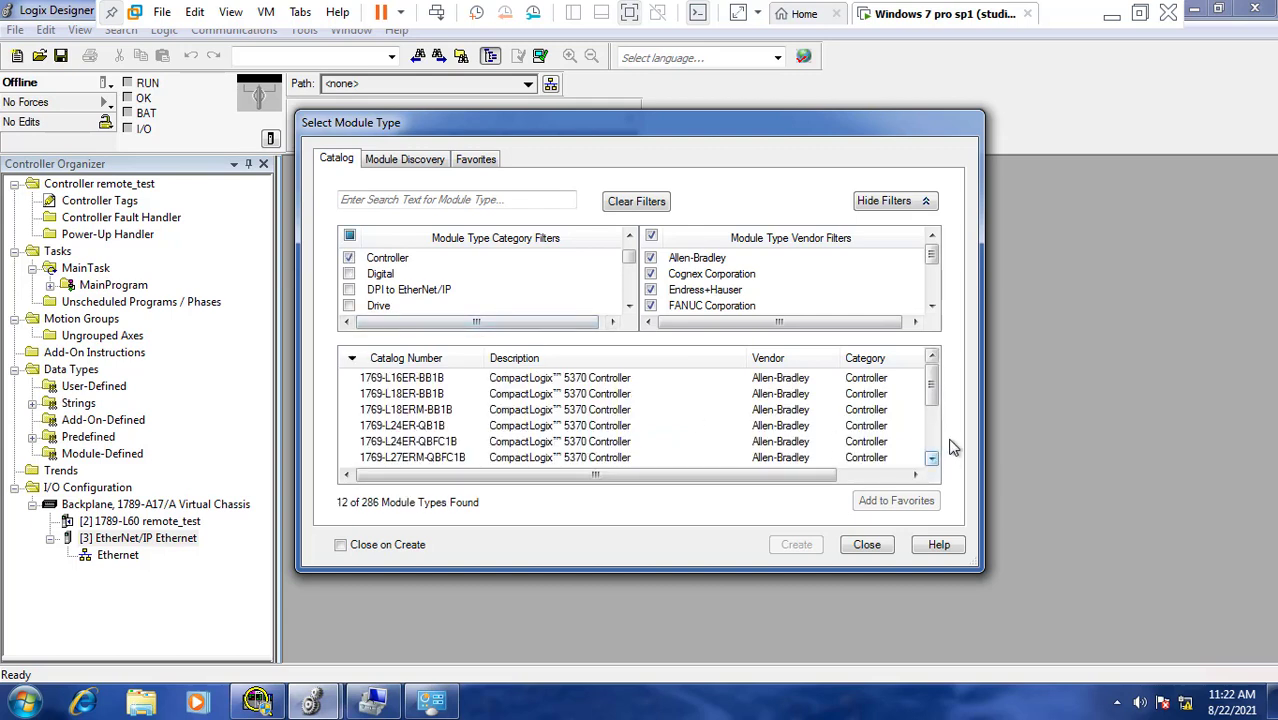
left_click(935, 440)
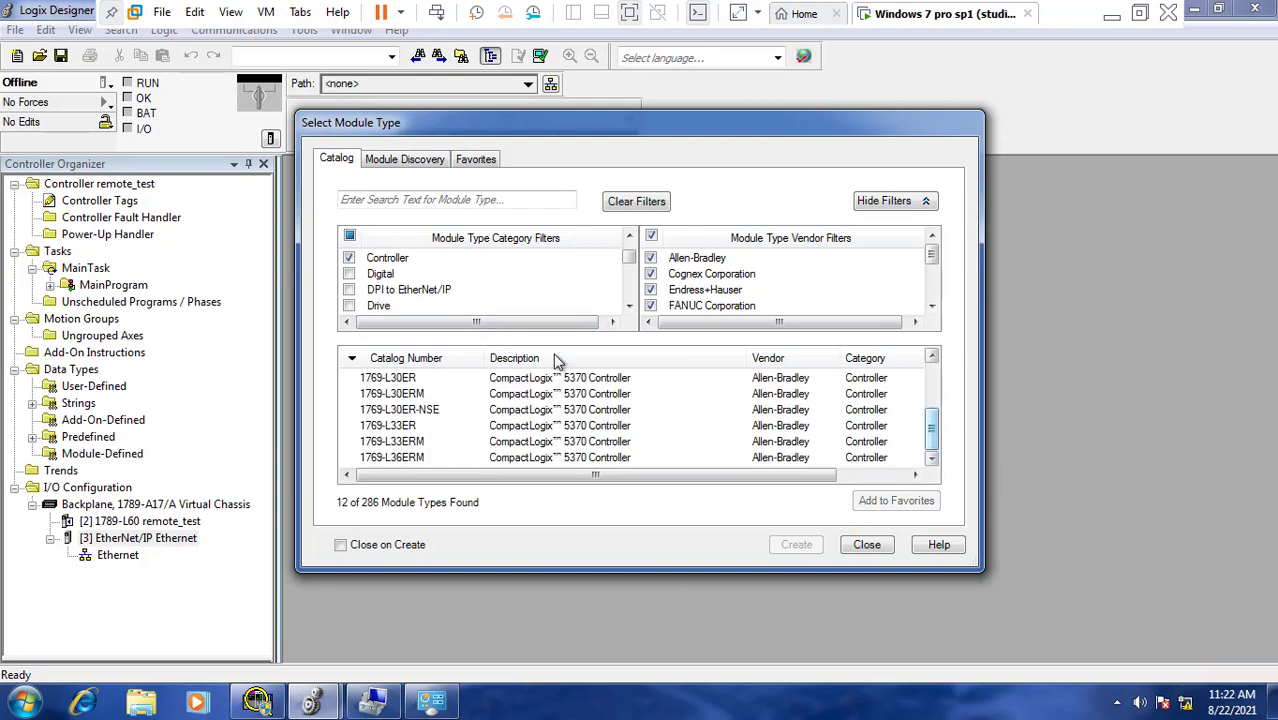
Restore all module categories and start creating a 1794-AENT Ethernet adapter from the catalog.
left_click(350, 237)
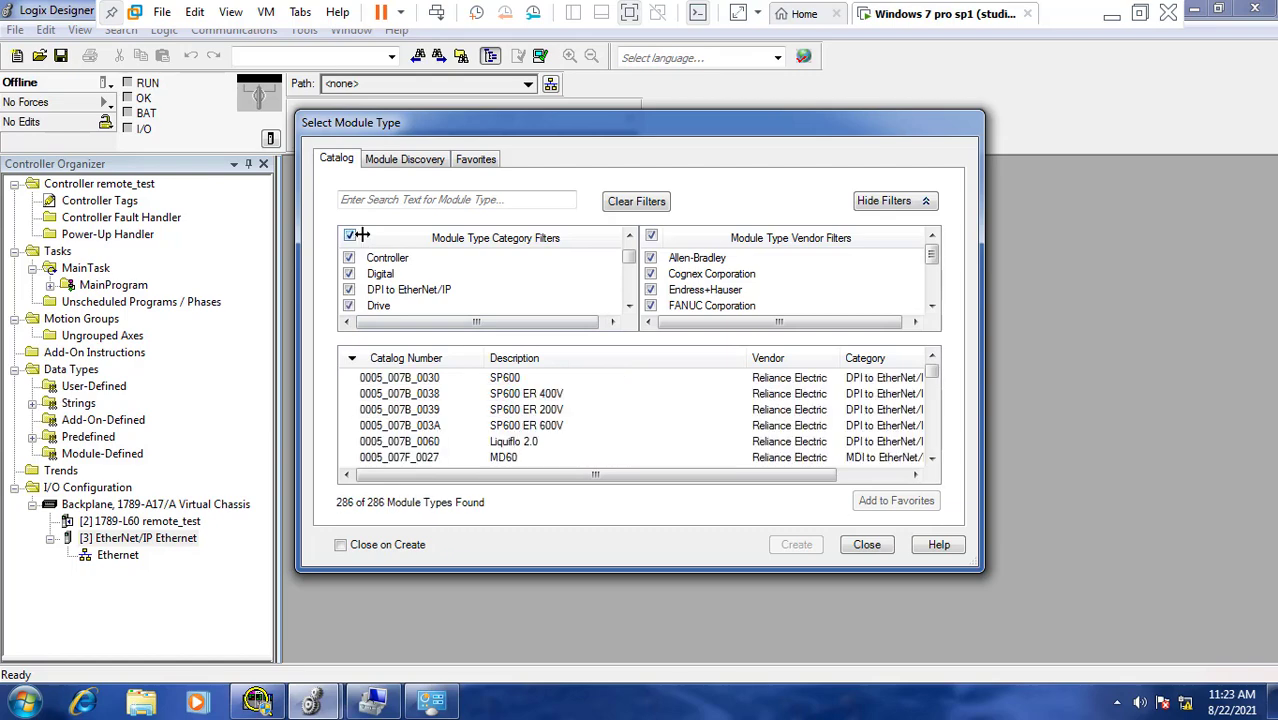
left_click(931, 442)
left_click(933, 440)
left_click(935, 440)
left_click(935, 440)
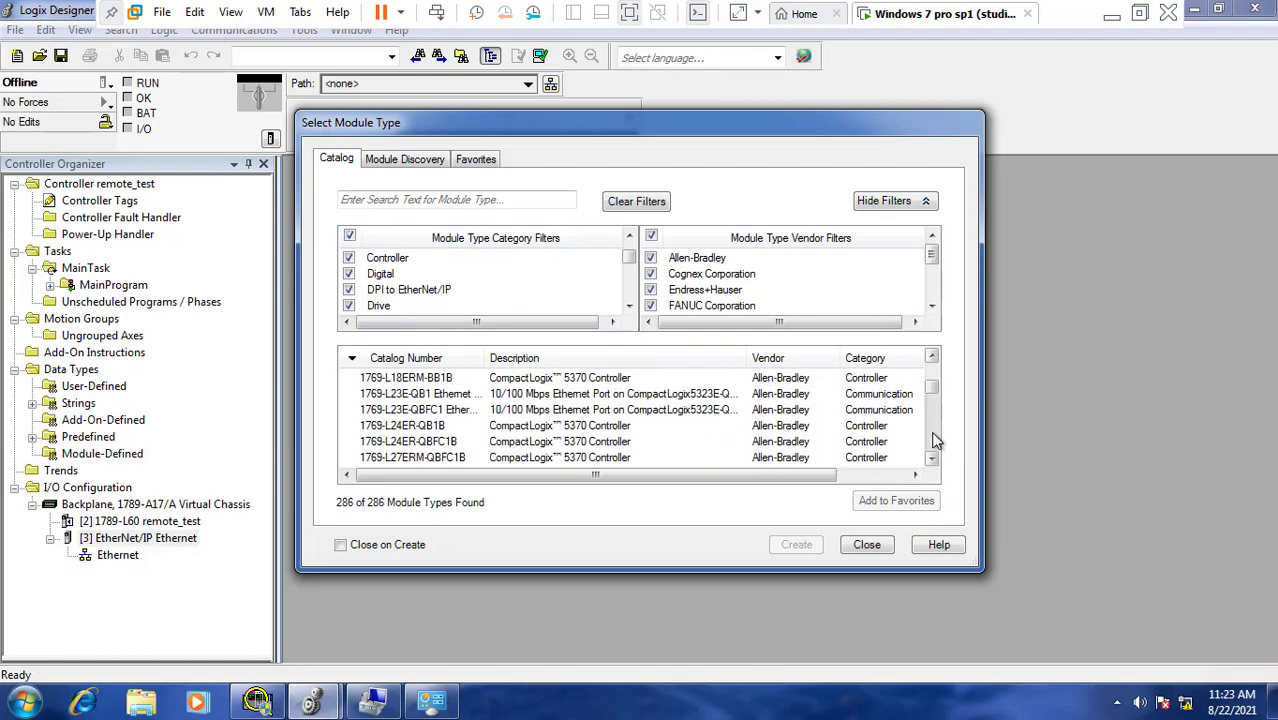
left_click(935, 440)
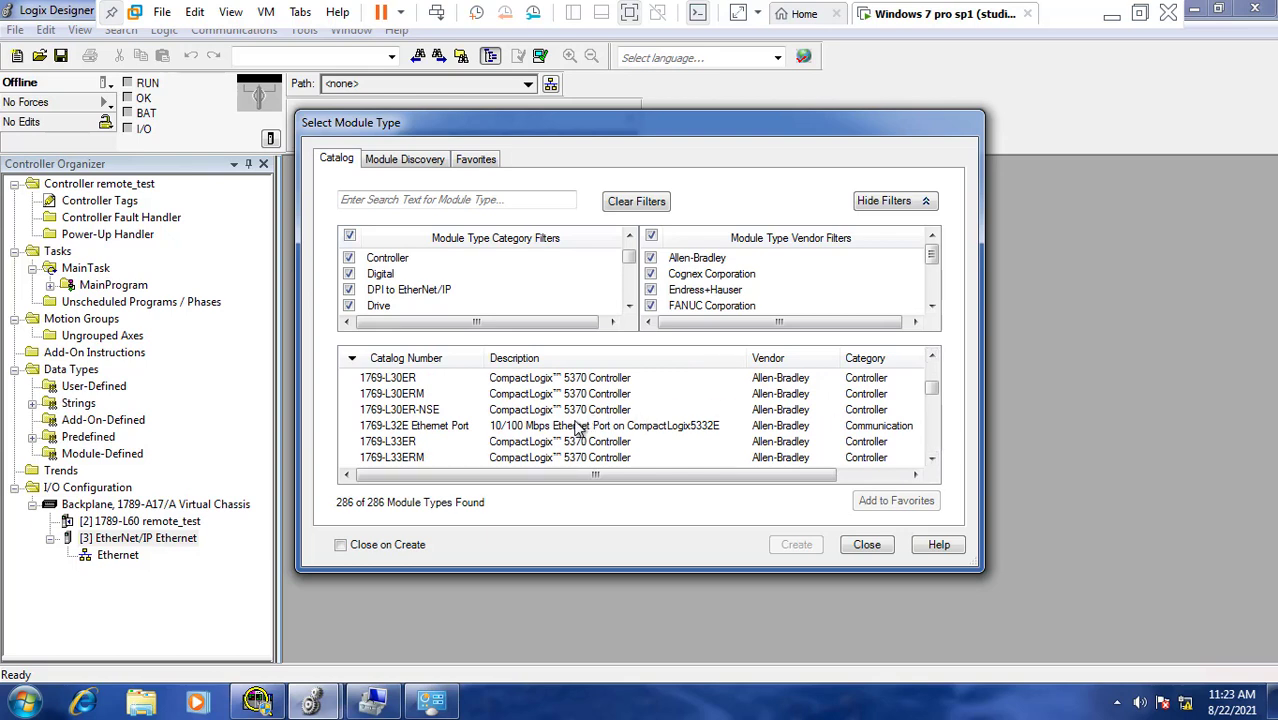
left_click(936, 455)
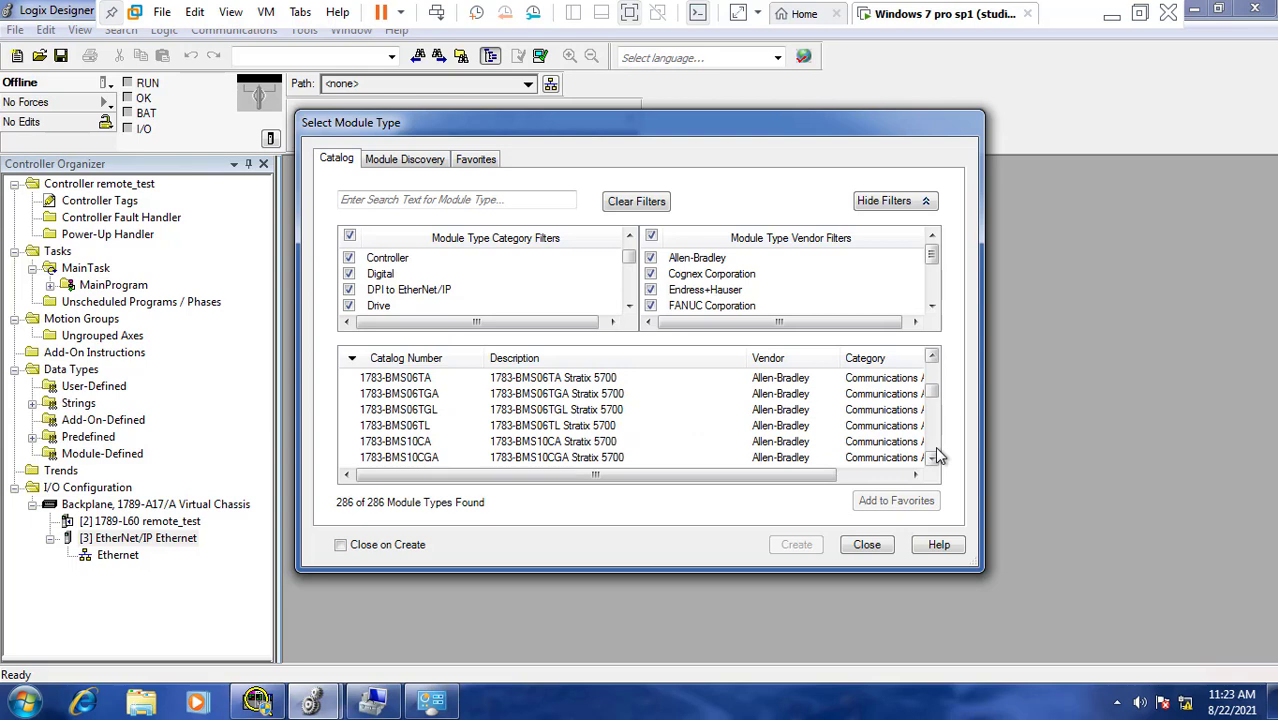
left_click(936, 455)
left_click(936, 455)
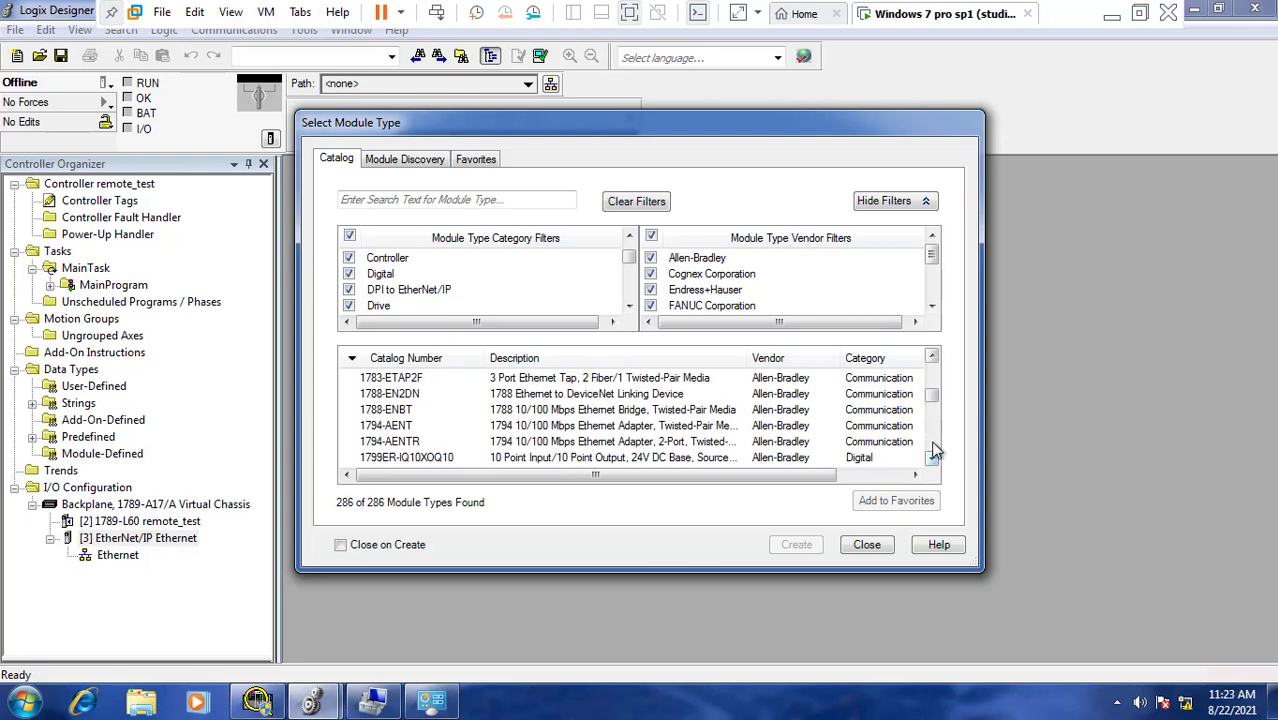
left_click(397, 430)
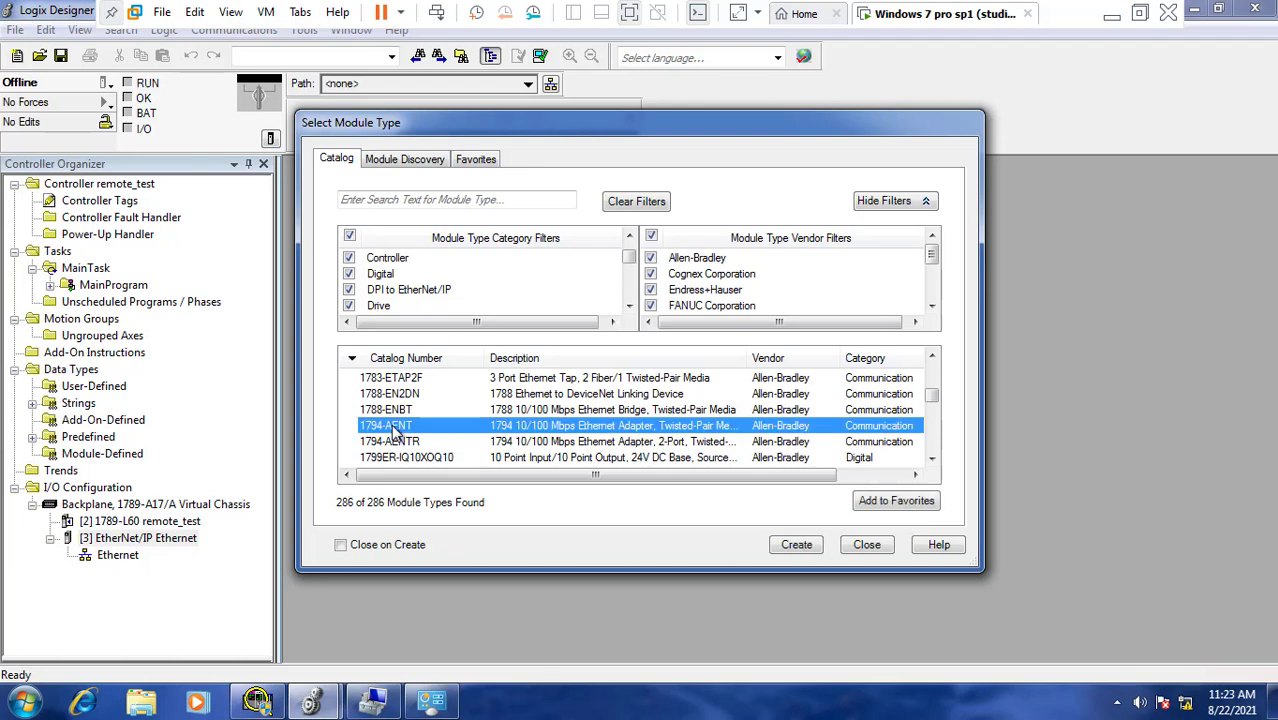
left_click(806, 552)
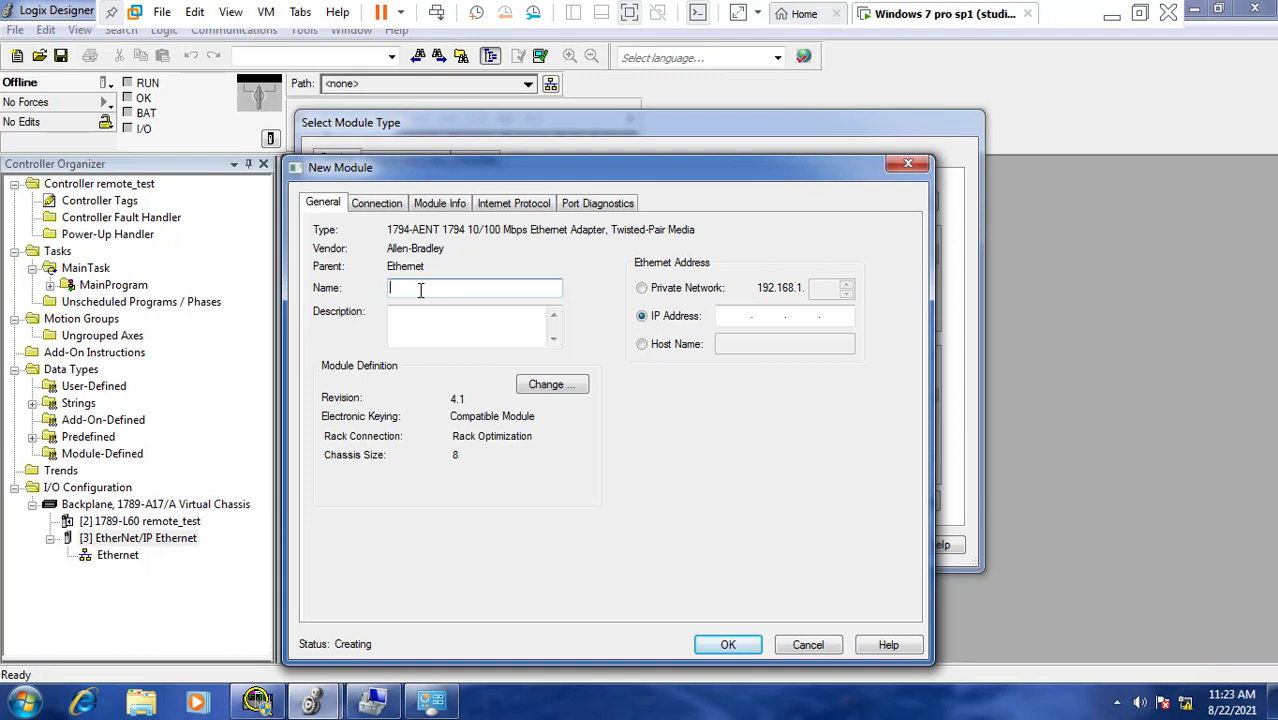
Name the new 1794-AENT adapter flexo_io.
type("re")
key("BackSpace")
key("BackSpace")
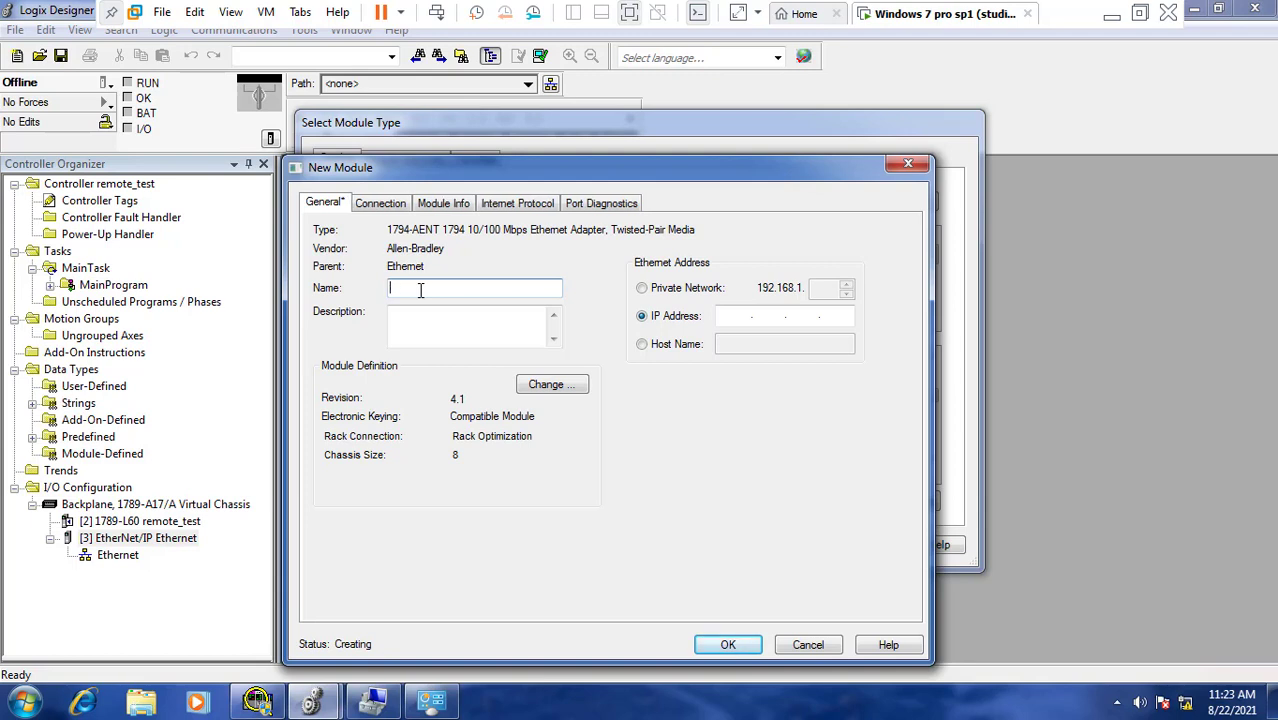
type("flexo_io192168100")
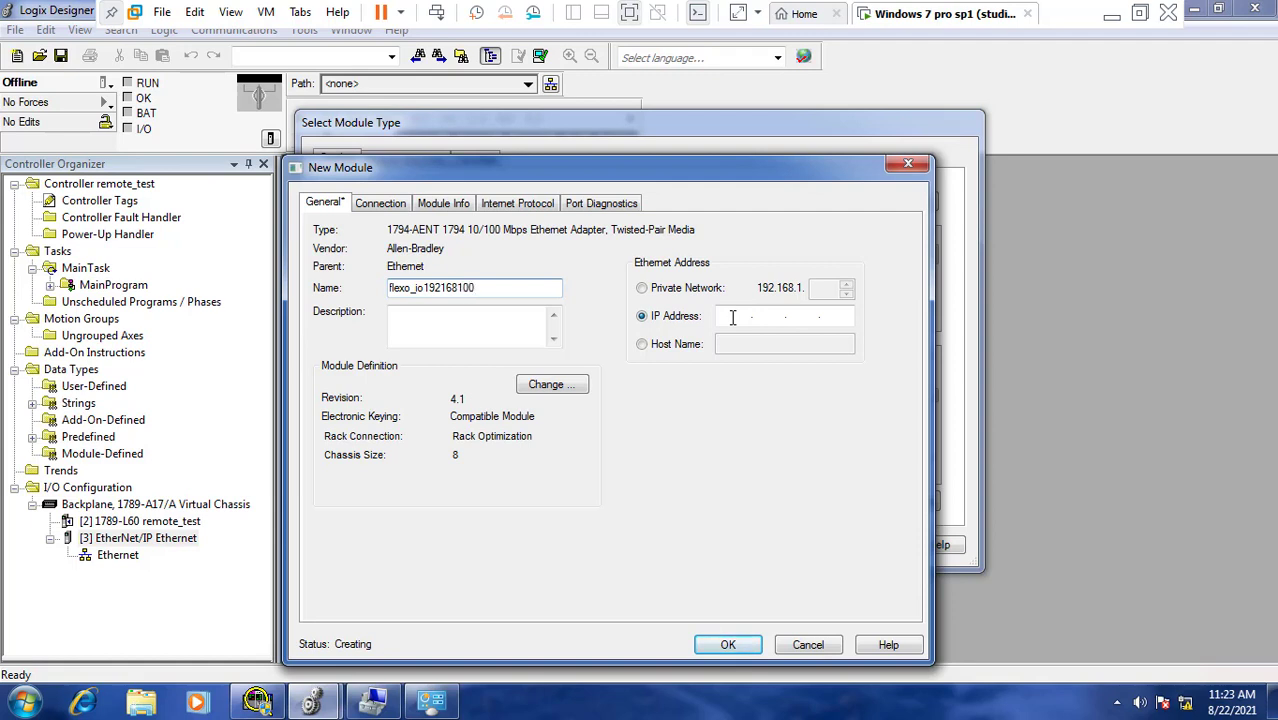
key("BackSpace")
key("BackSpace")
key("BackSpace")
key("BackSpace")
key("BackSpace")
key("BackSpace")
key("BackSpace")
key("BackSpace")
key("BackSpace")
key("BackSpace")
key("BackSpace")
type("io")
Create the flexo_io adapter with the IP address 192.168.100.201 and close the module catalog.
left_click(736, 316)
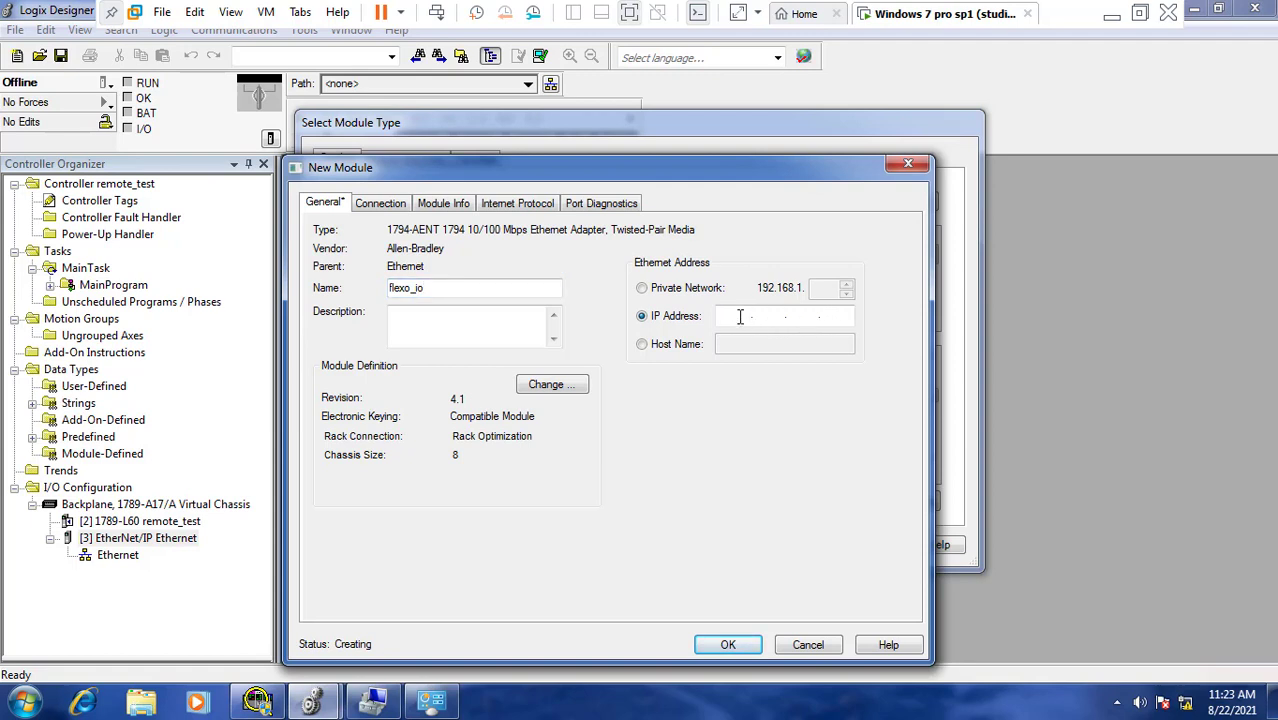
type("192 . 168 . 100 . 201")
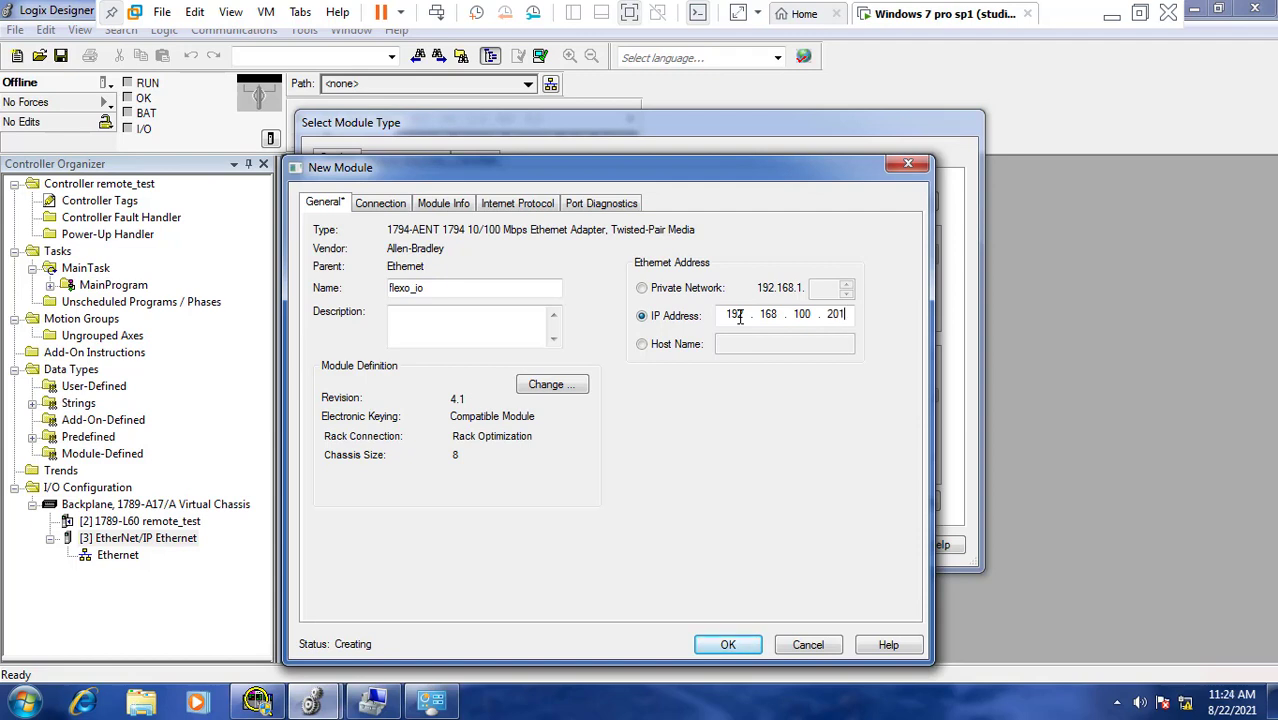
left_click(726, 645)
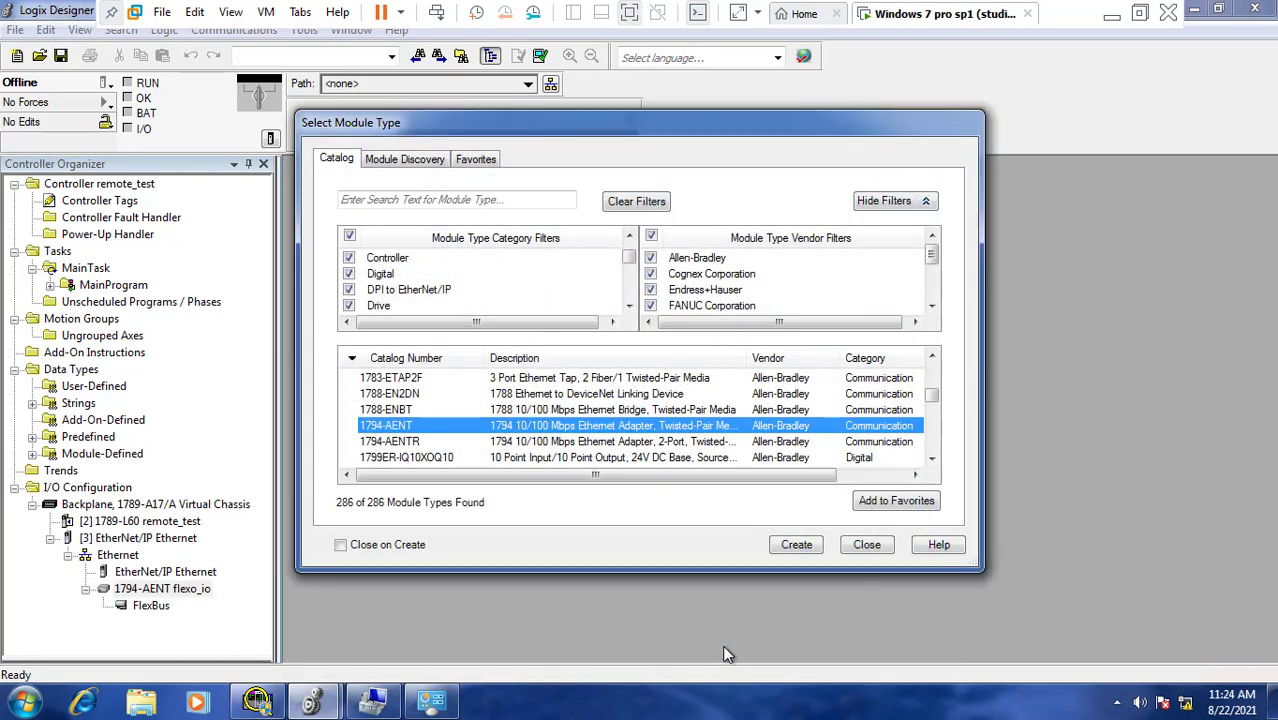
left_click(804, 549)
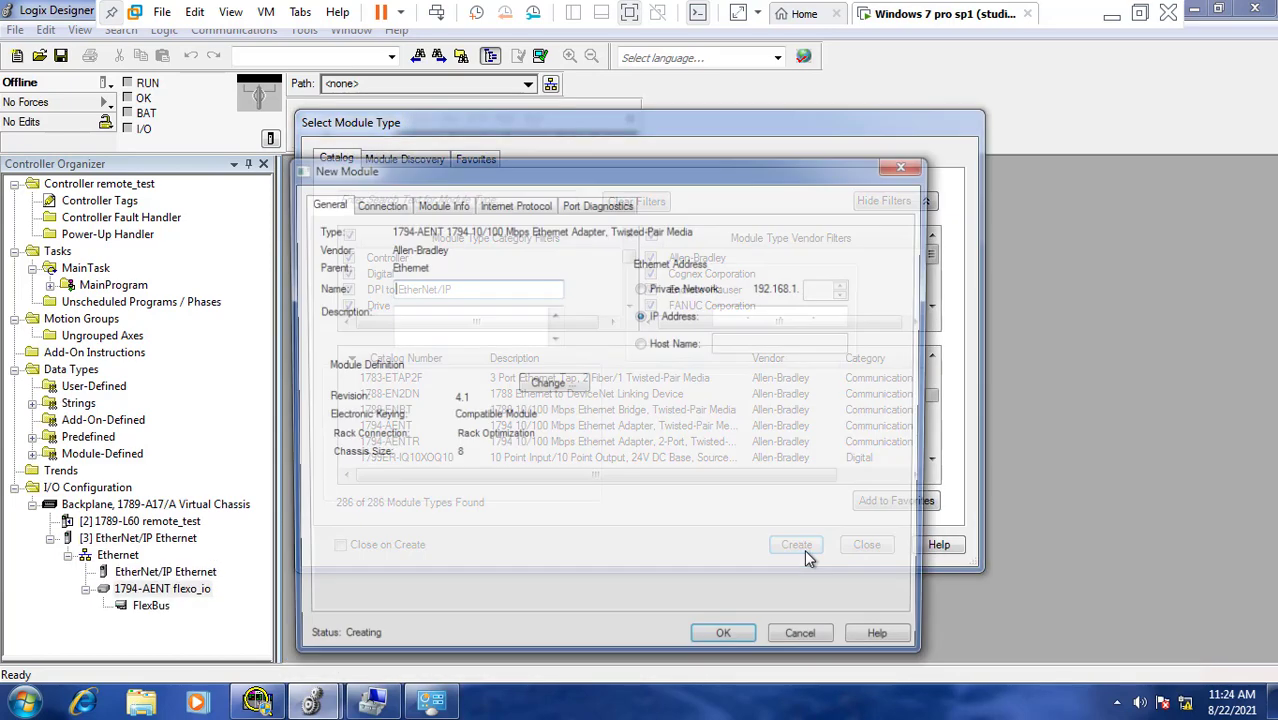
left_click(806, 644)
left_click(863, 551)
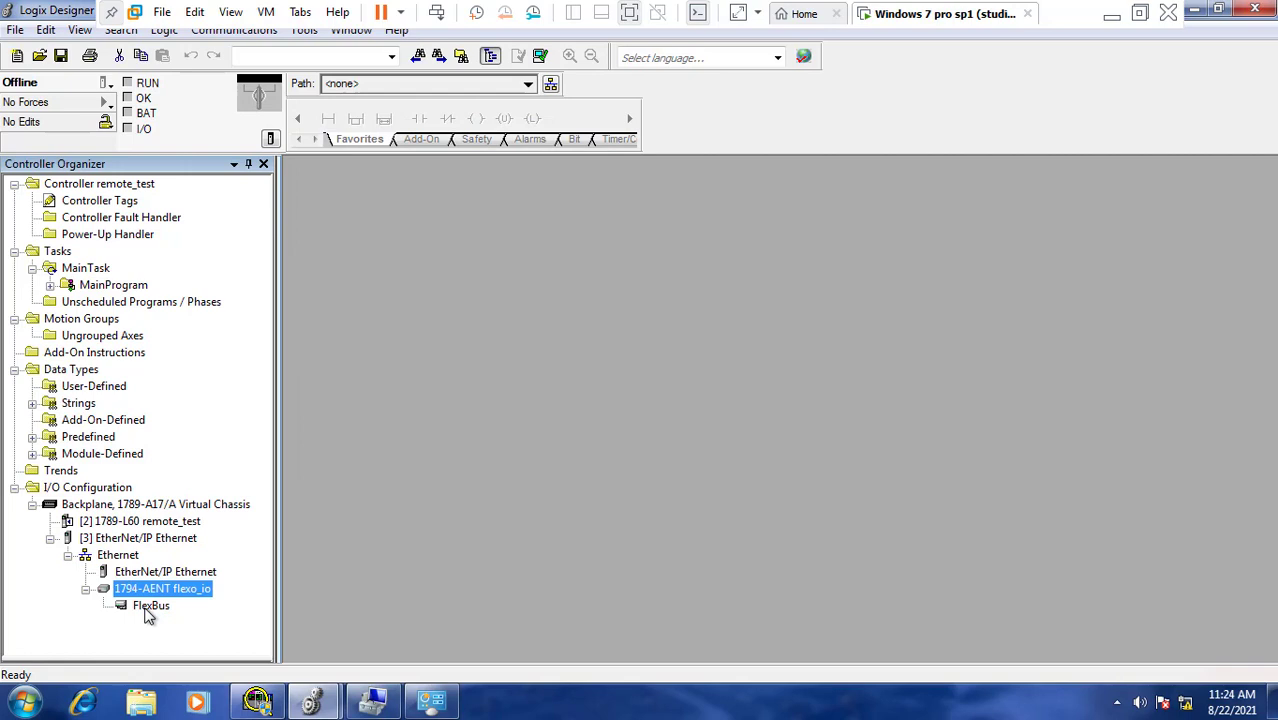
Switch to the test_1 project and examine the remote adapters and modules under its Ethernet network.
left_click(313, 705)
left_click(283, 636)
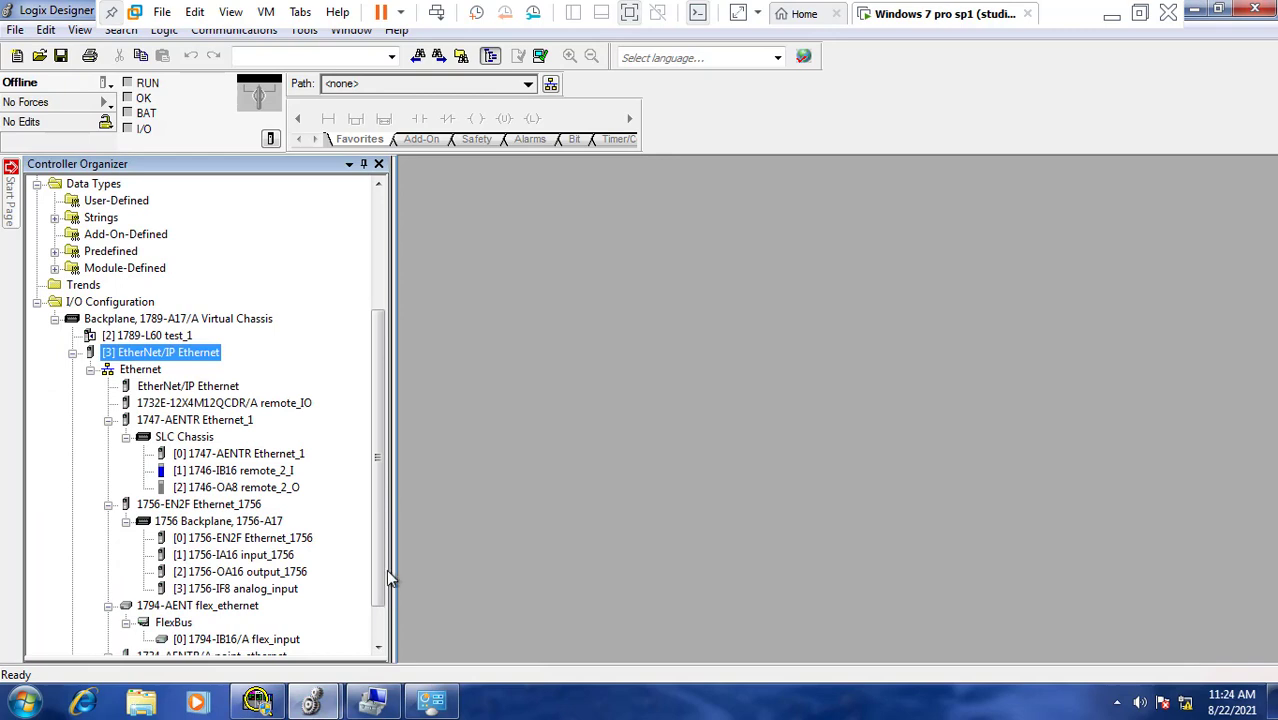
left_click_drag(382, 571, 375, 628)
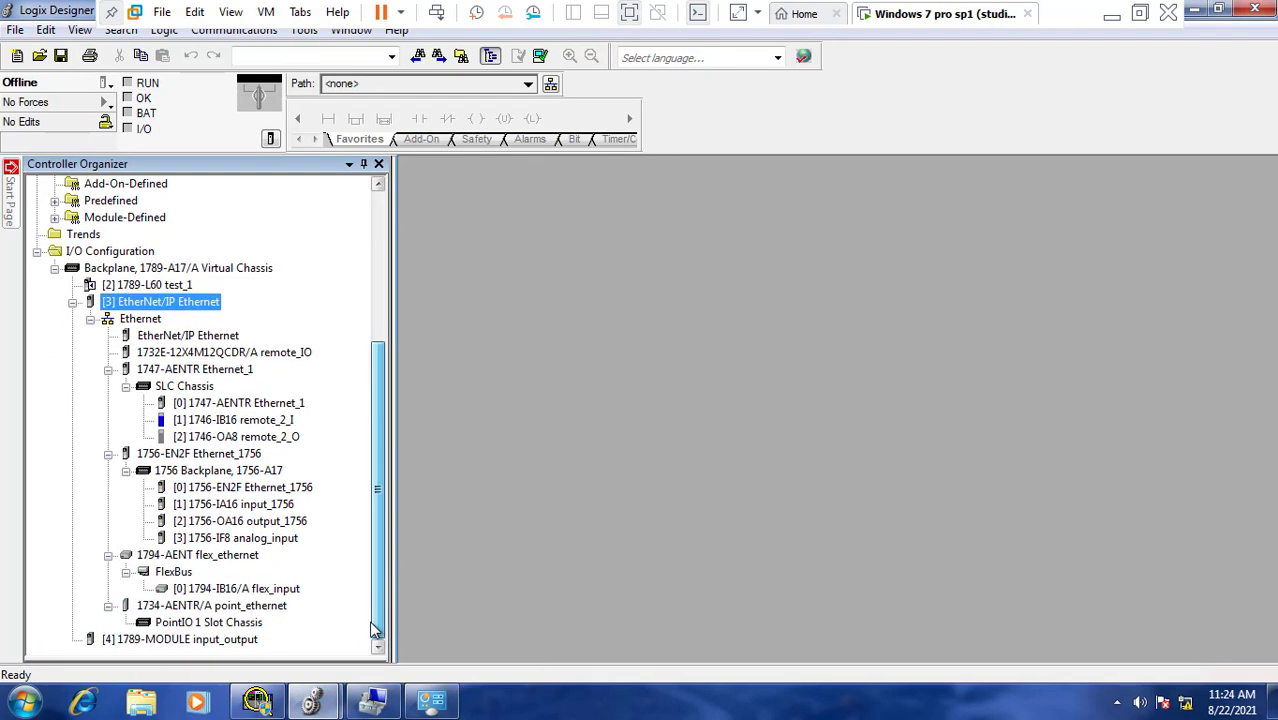
Switch to the remote_test project and start creating a 1734-AENT adapter under its Ethernet network.
left_click(316, 703)
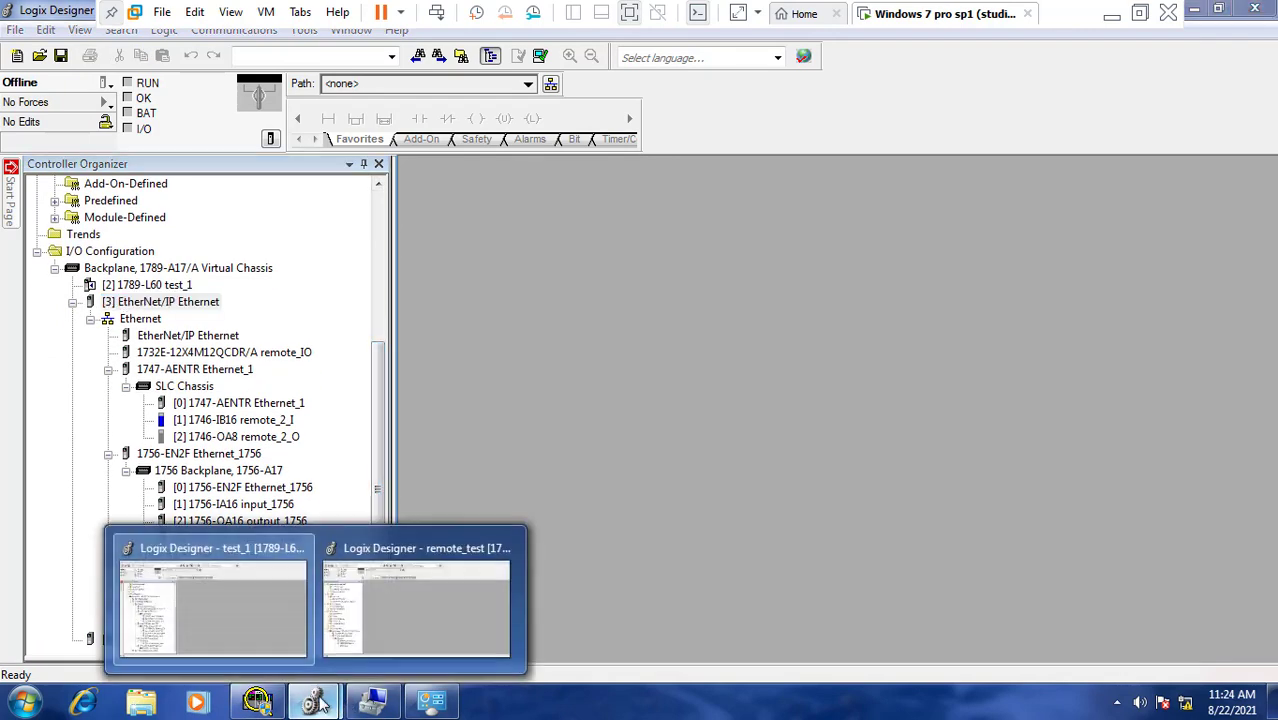
left_click(388, 625)
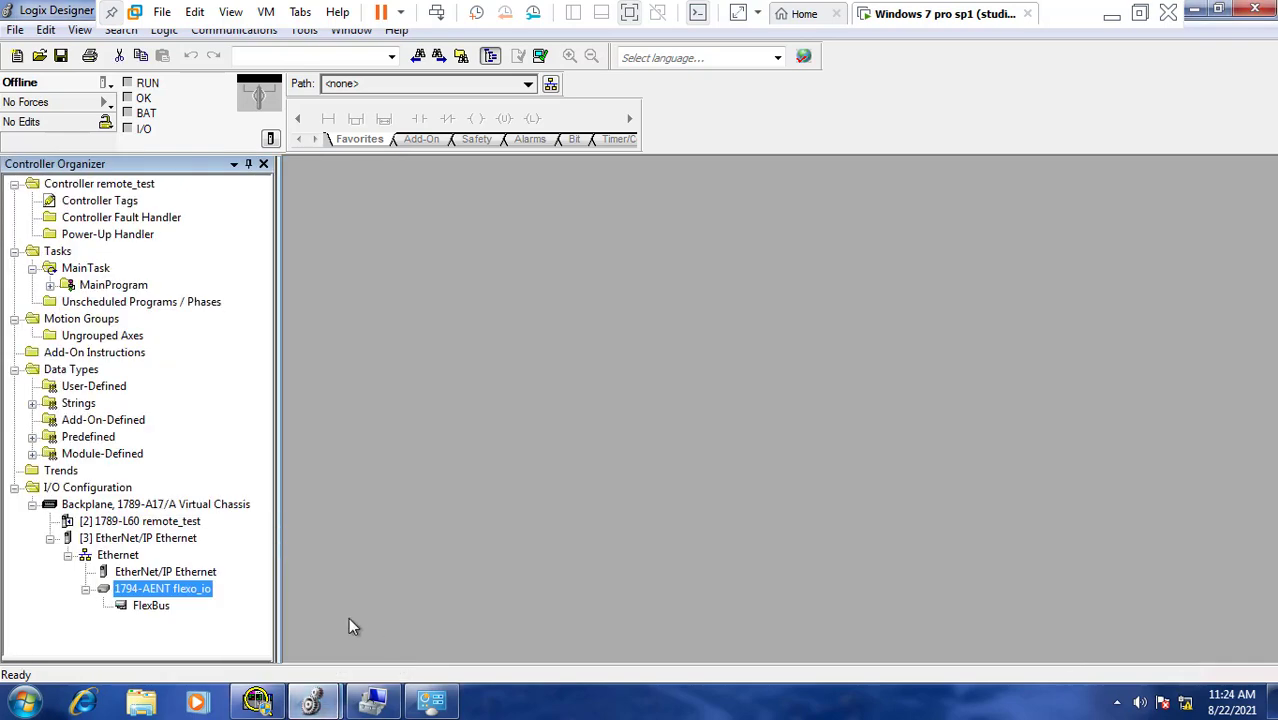
left_click(118, 555)
right_click(130, 556)
left_click(175, 566)
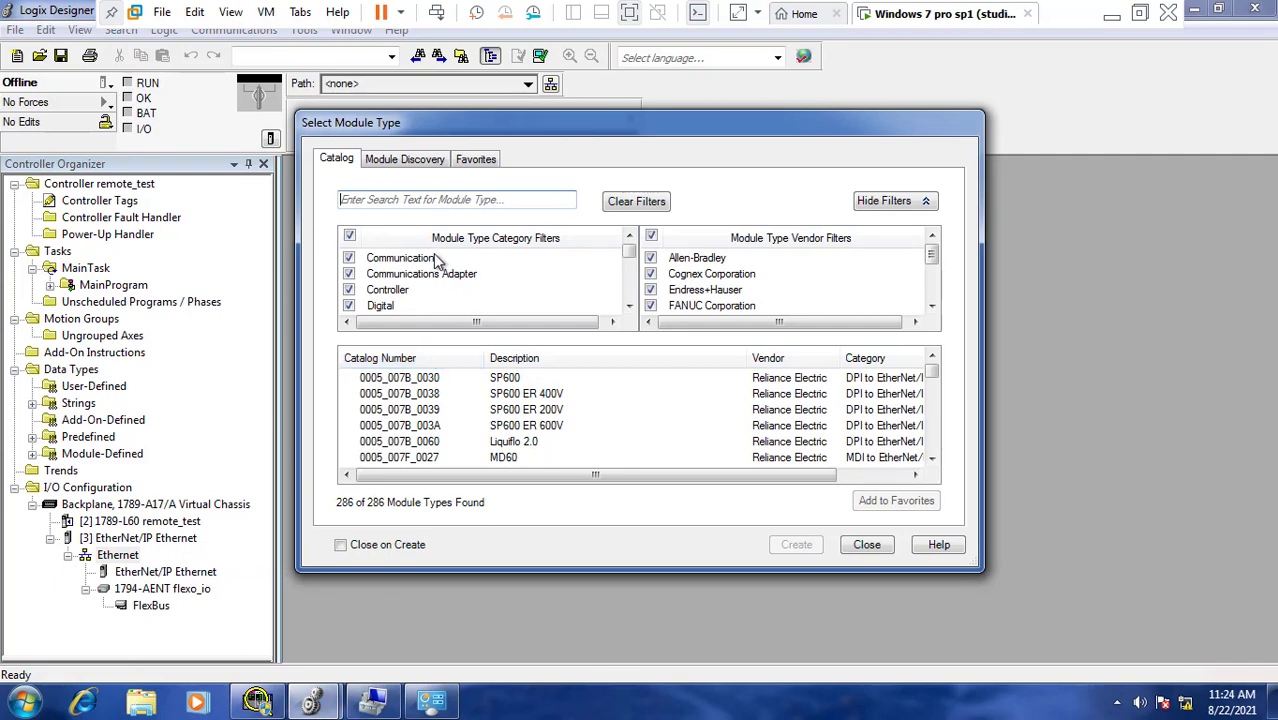
left_click(933, 437)
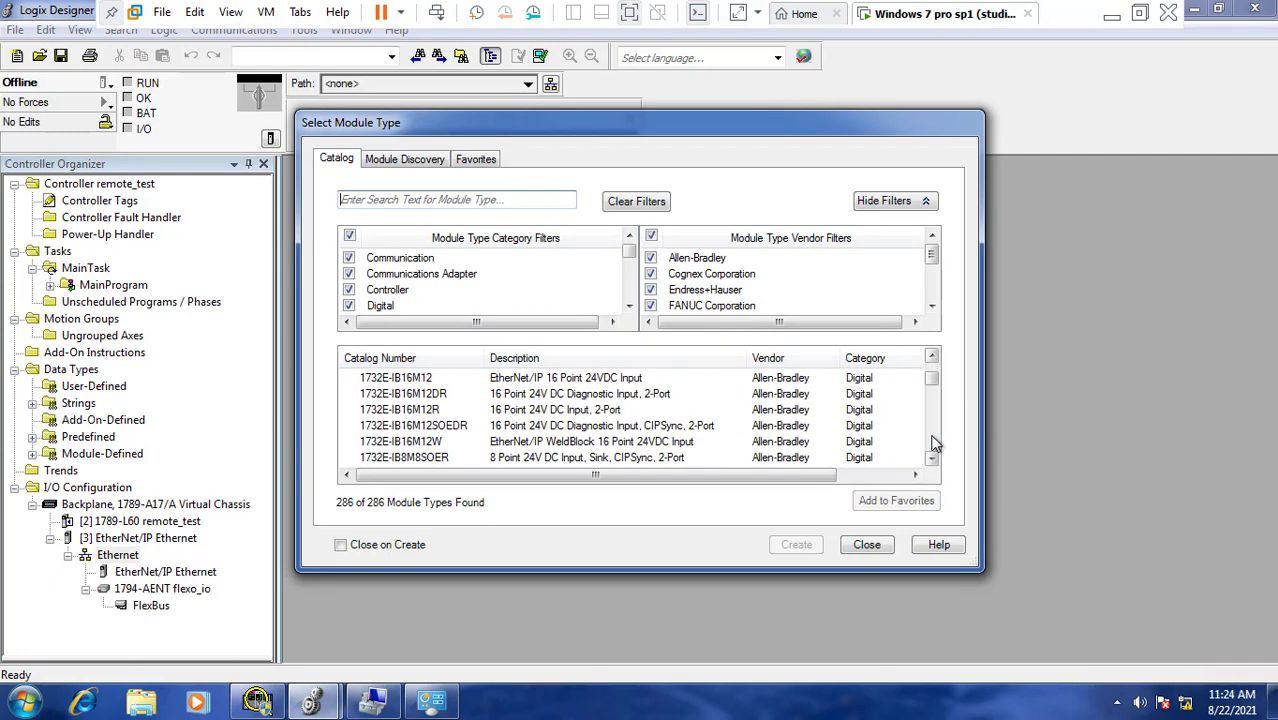
left_click(933, 443)
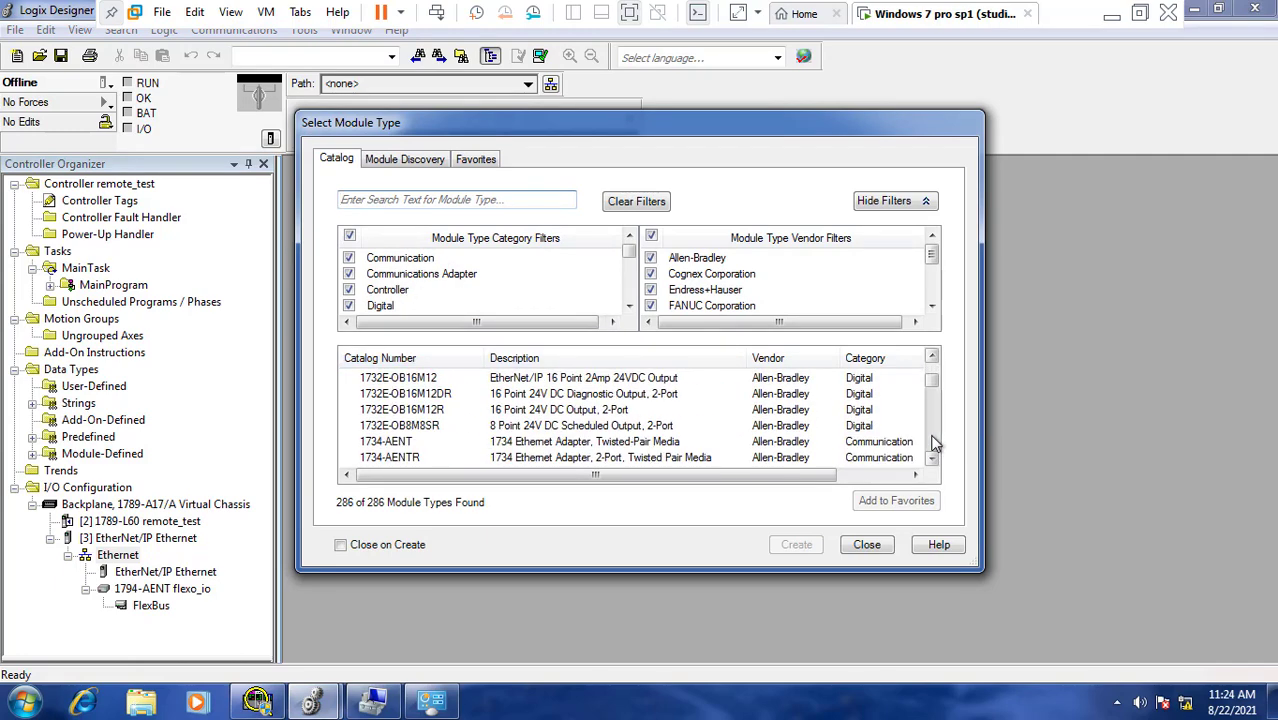
left_click(408, 443)
left_click(795, 548)
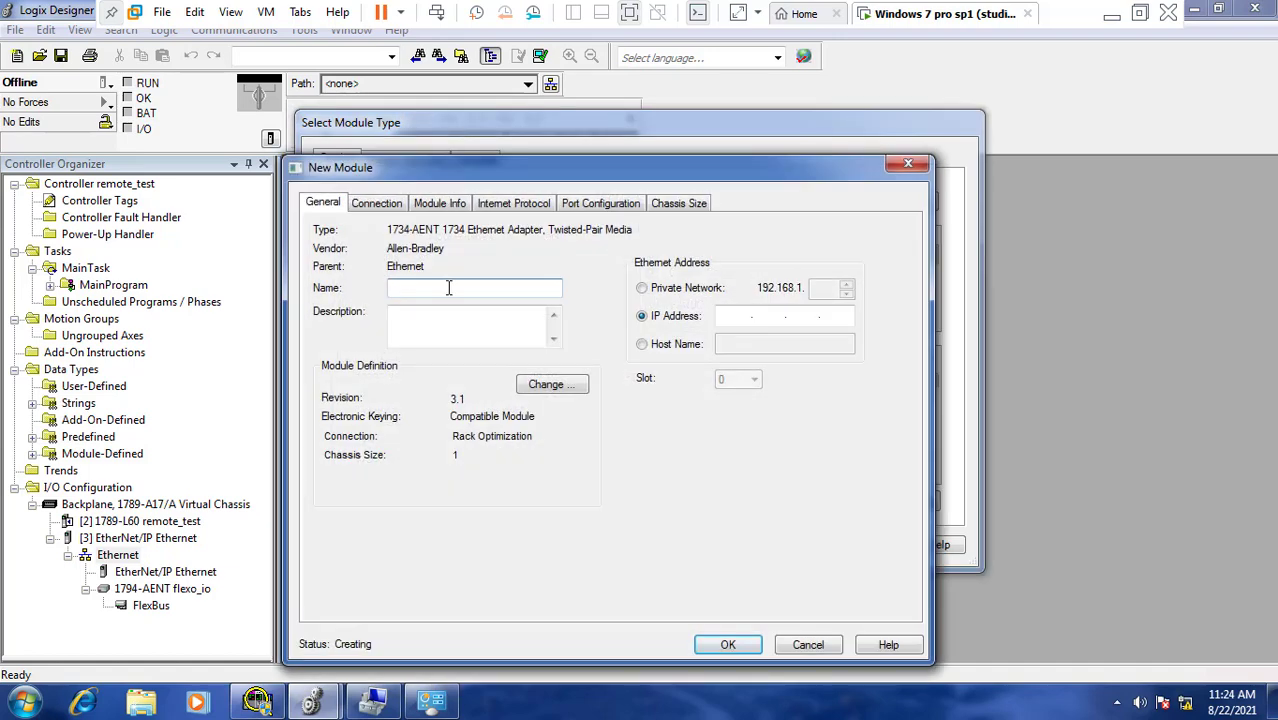
Create the 1734-AENT adapter as point_io with IP address 192.168.100.202 and close the module catalog.
type("p")
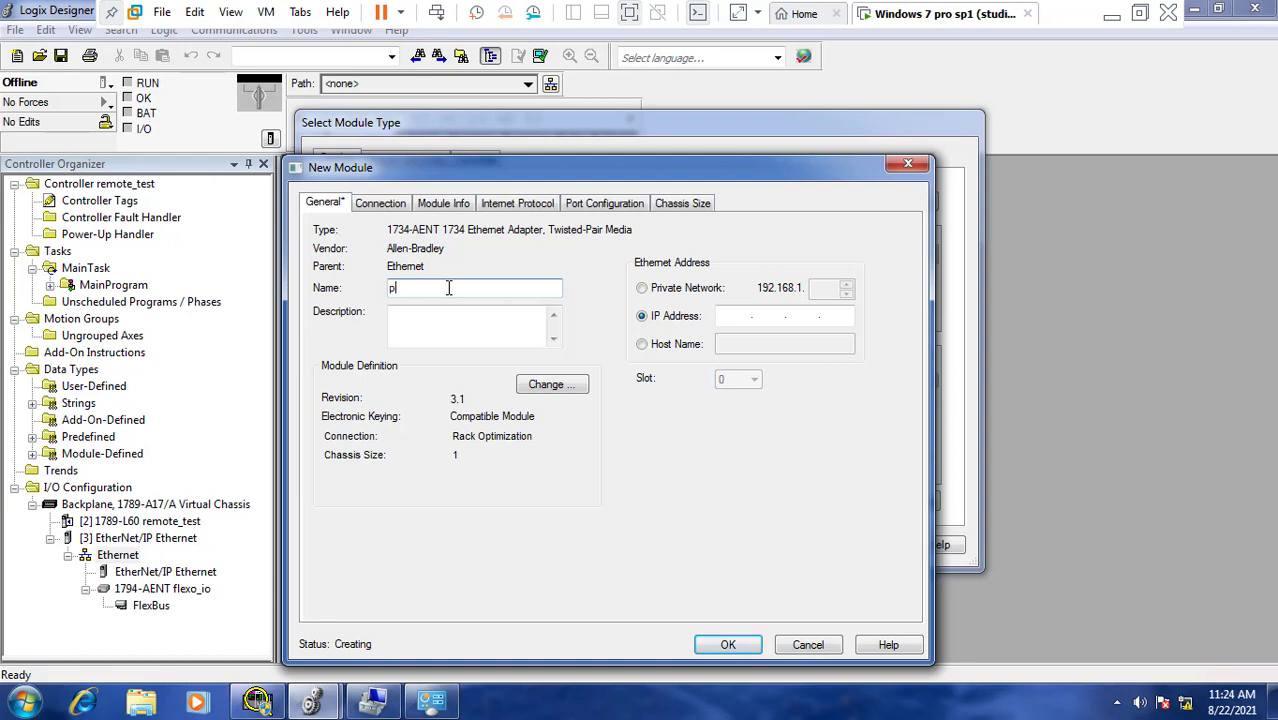
type("oint_io")
left_click(727, 319)
type("192 . 1")
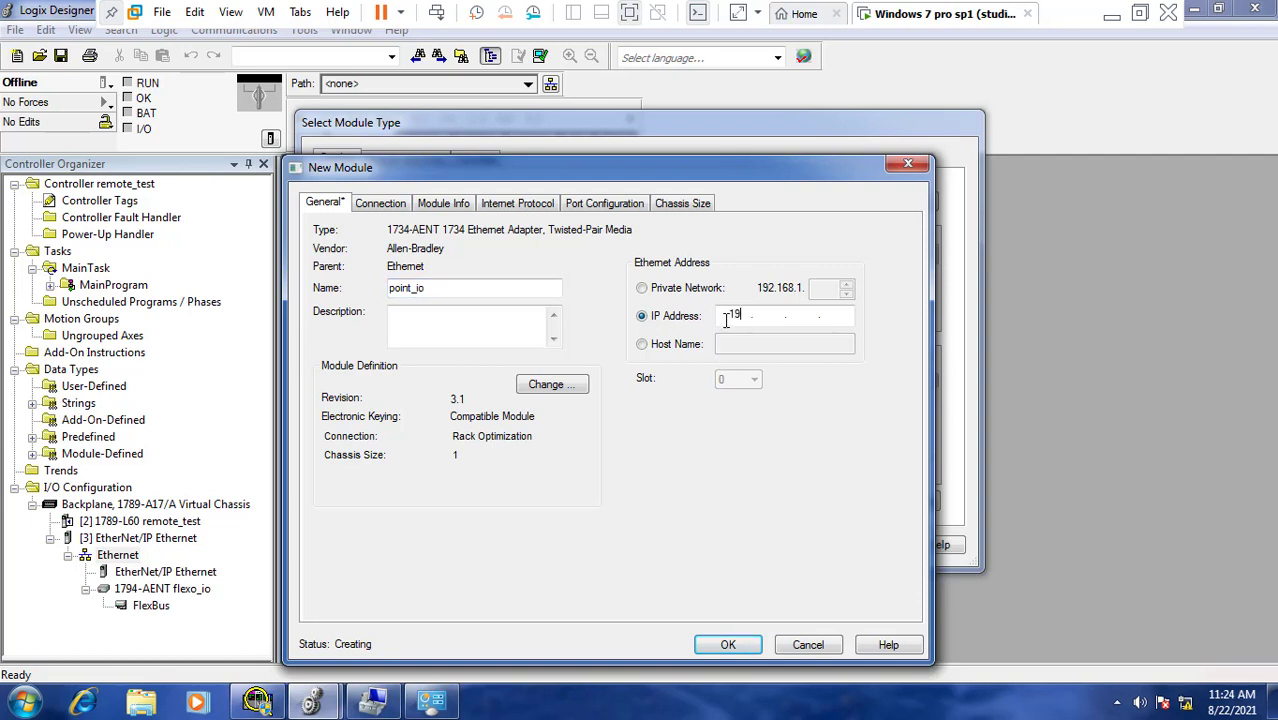
type("68 . 100 . 202")
left_click(727, 647)
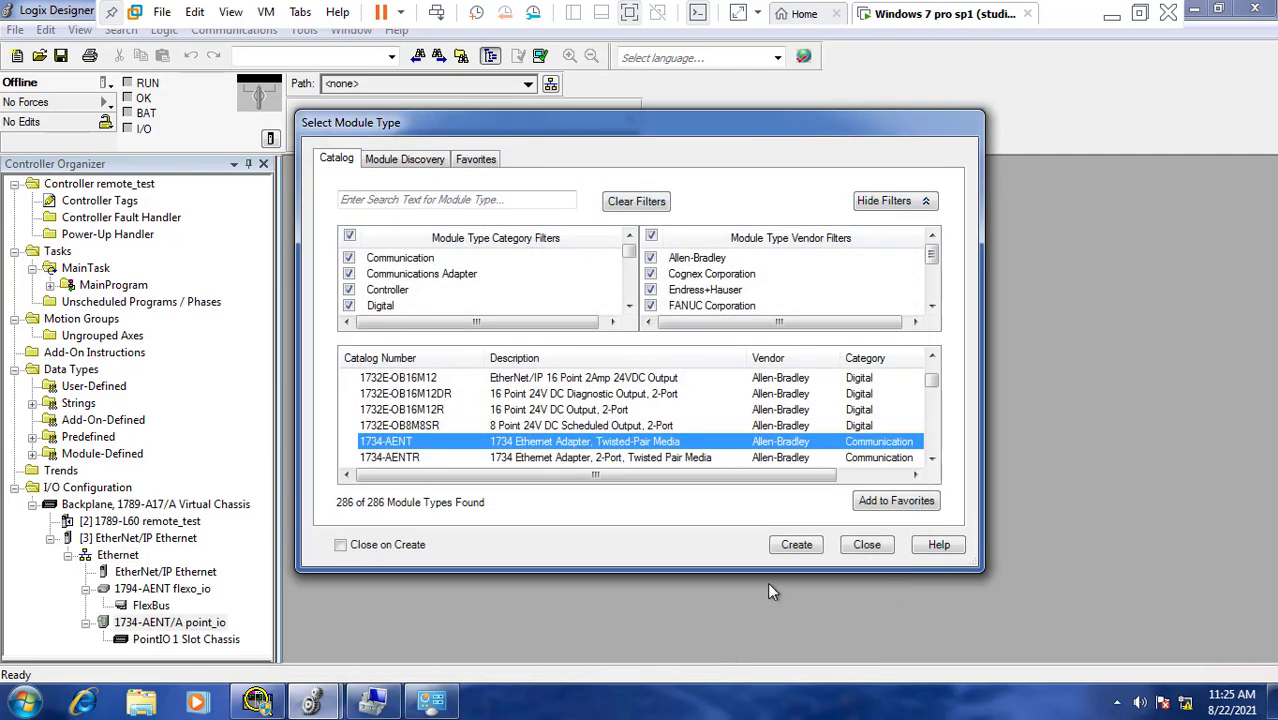
left_click(867, 545)
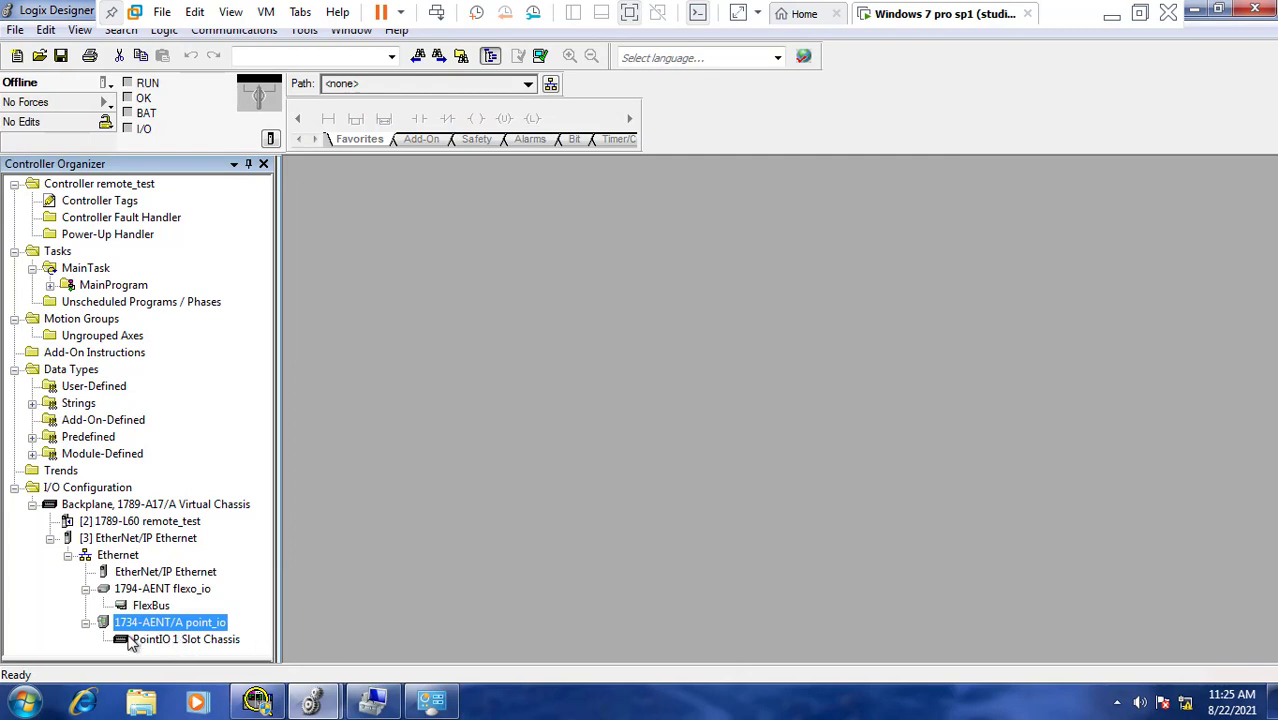
Start creating a 1794-IB16XOB16P 16-input/16-output module on the FlexBus of the flexo_io adapter.
left_click(205, 641)
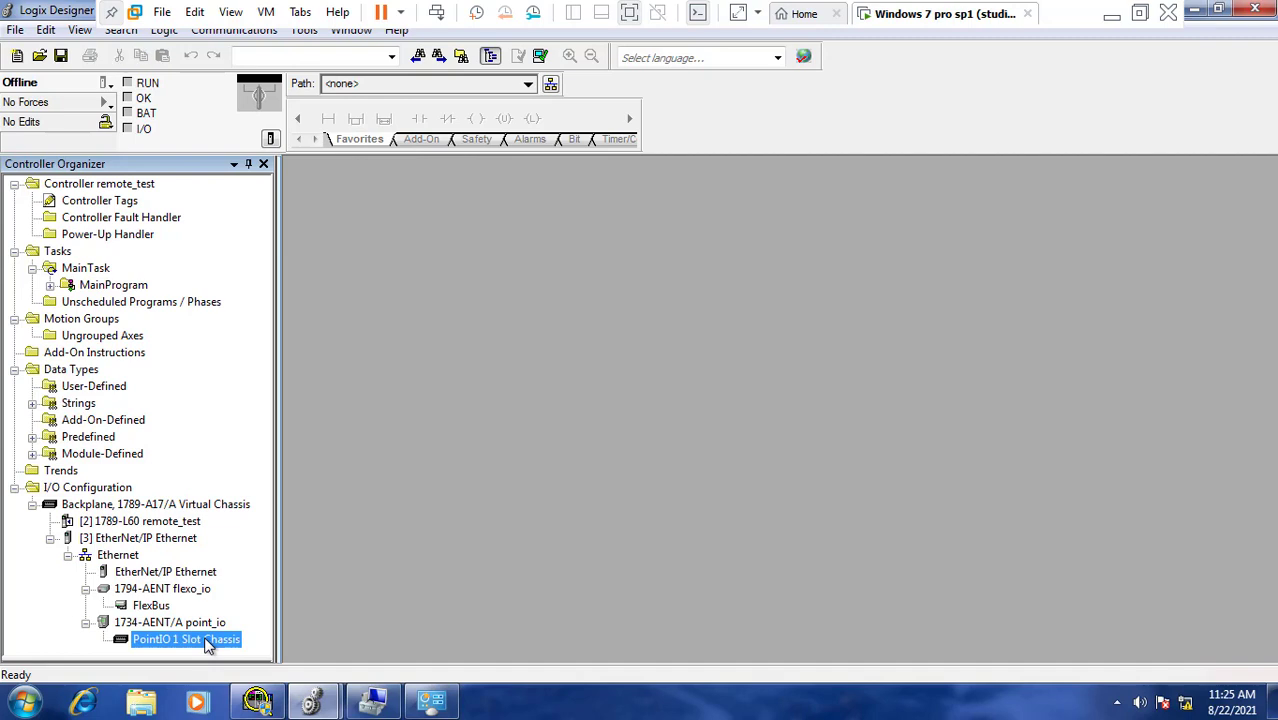
left_click(155, 608)
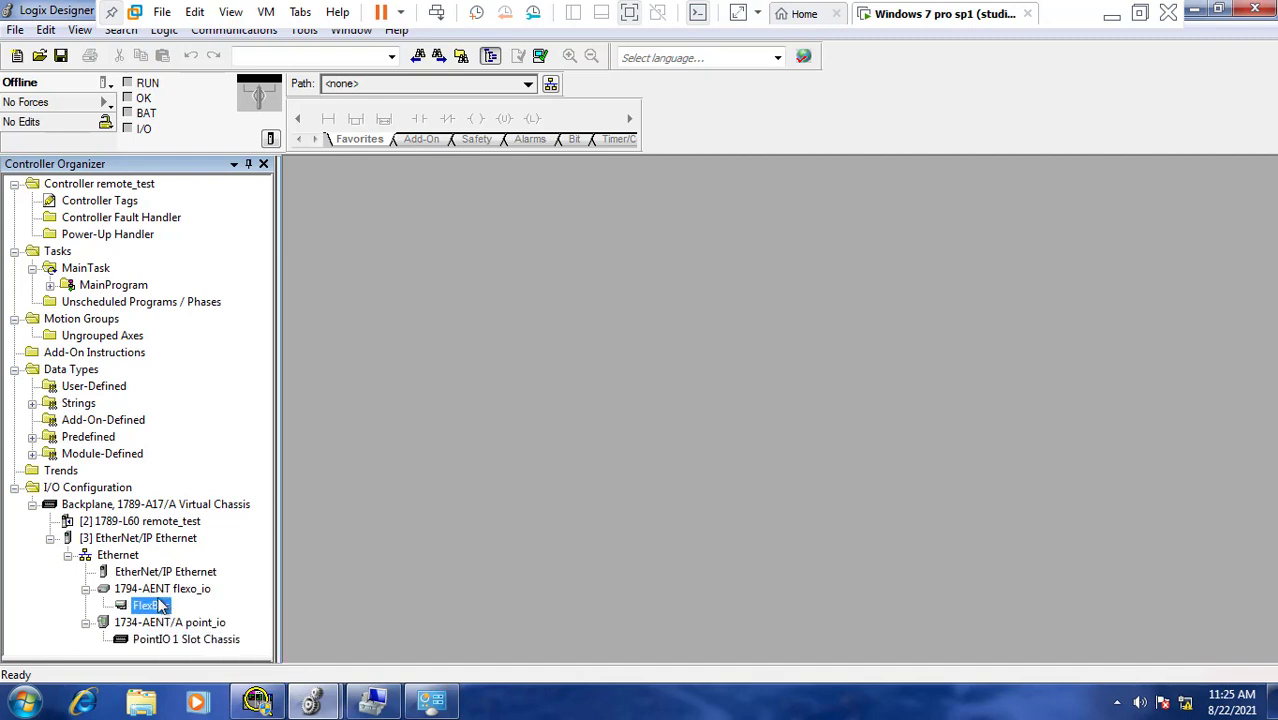
right_click(158, 603)
left_click(239, 508)
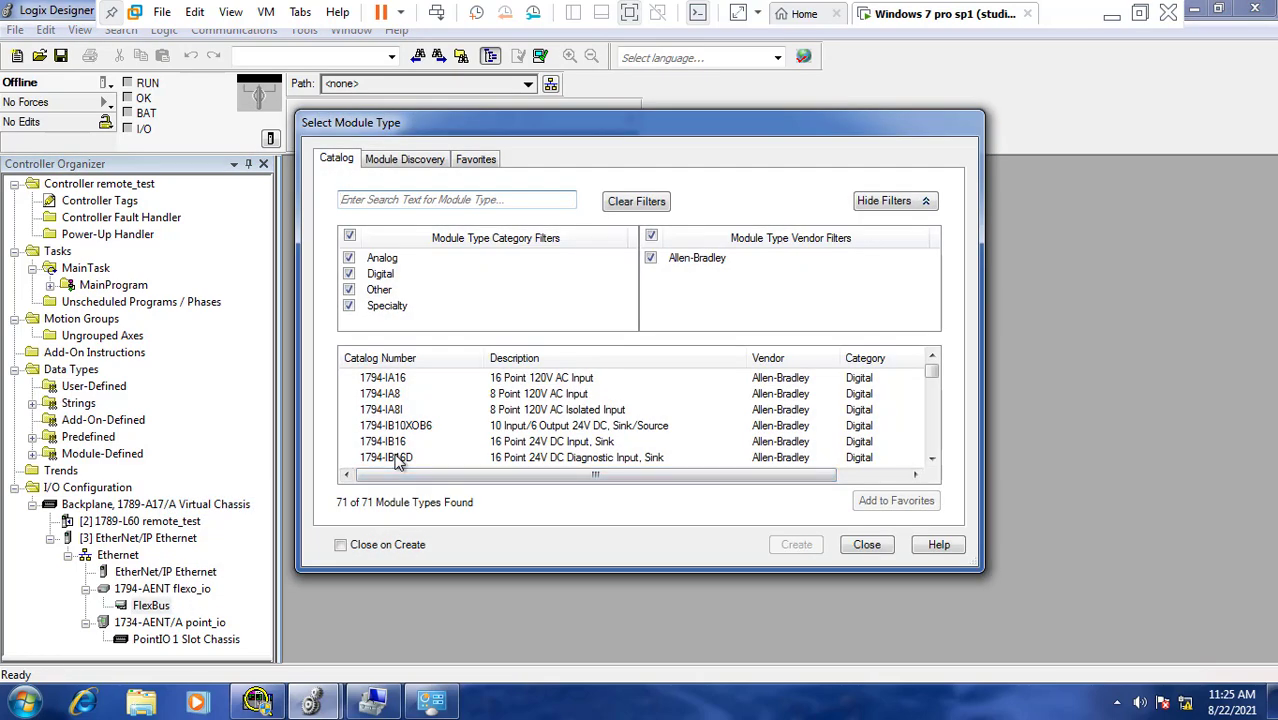
left_click(931, 461)
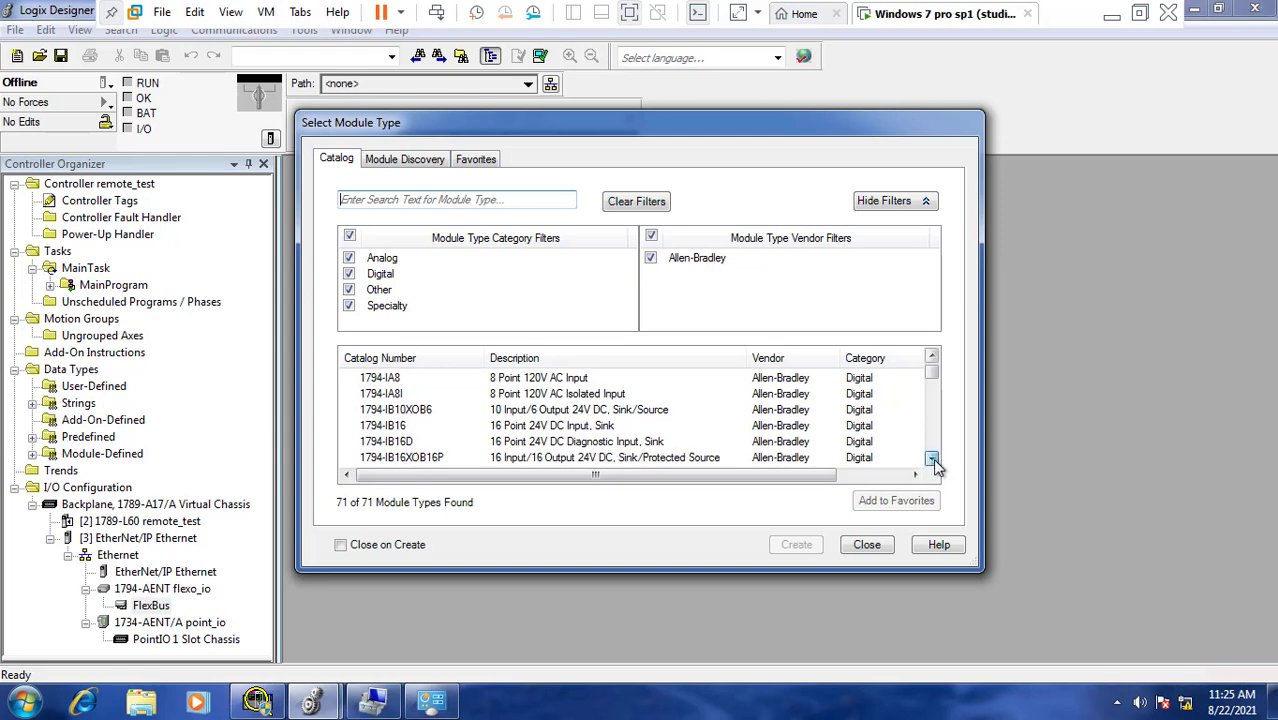
left_click(931, 357)
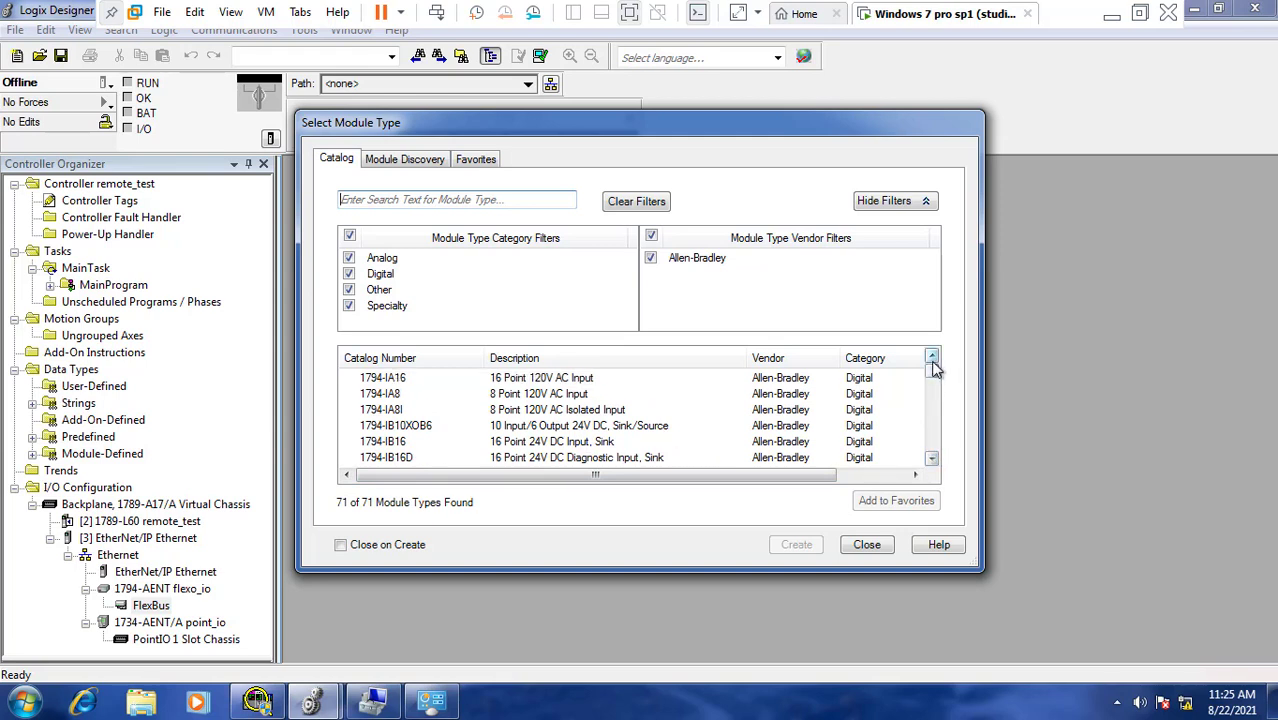
left_click(931, 460)
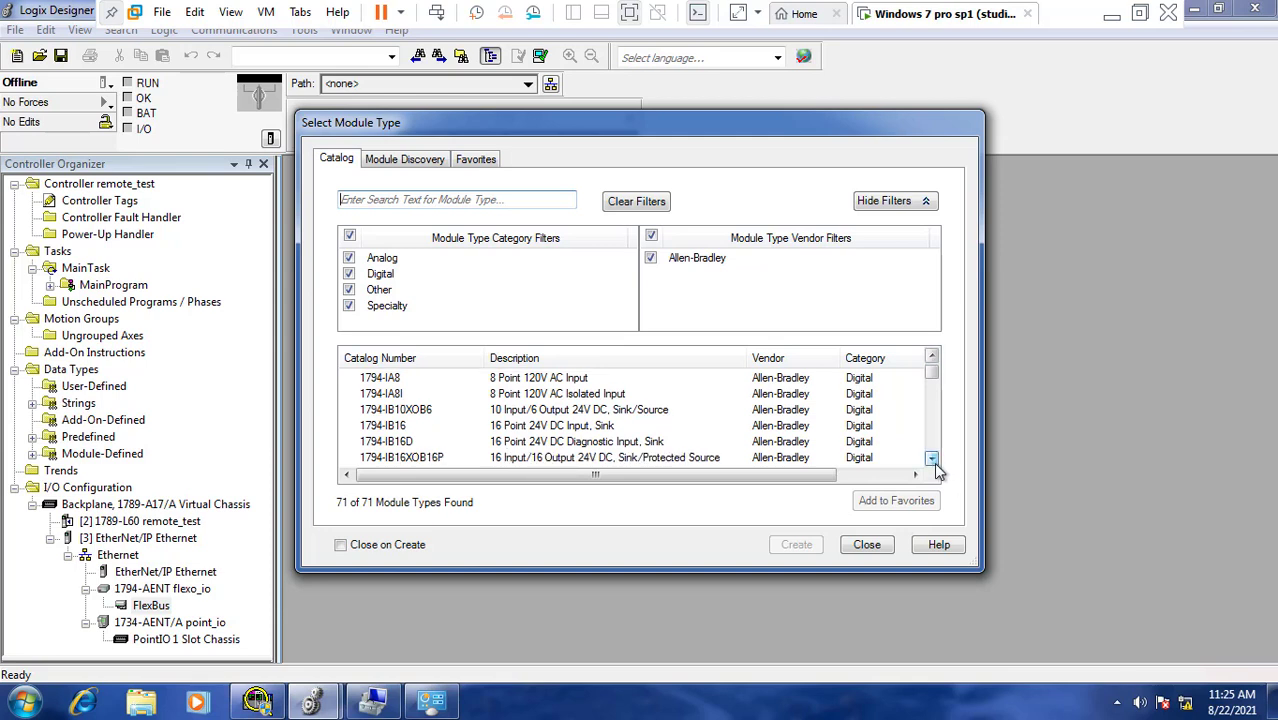
double_click(931, 460)
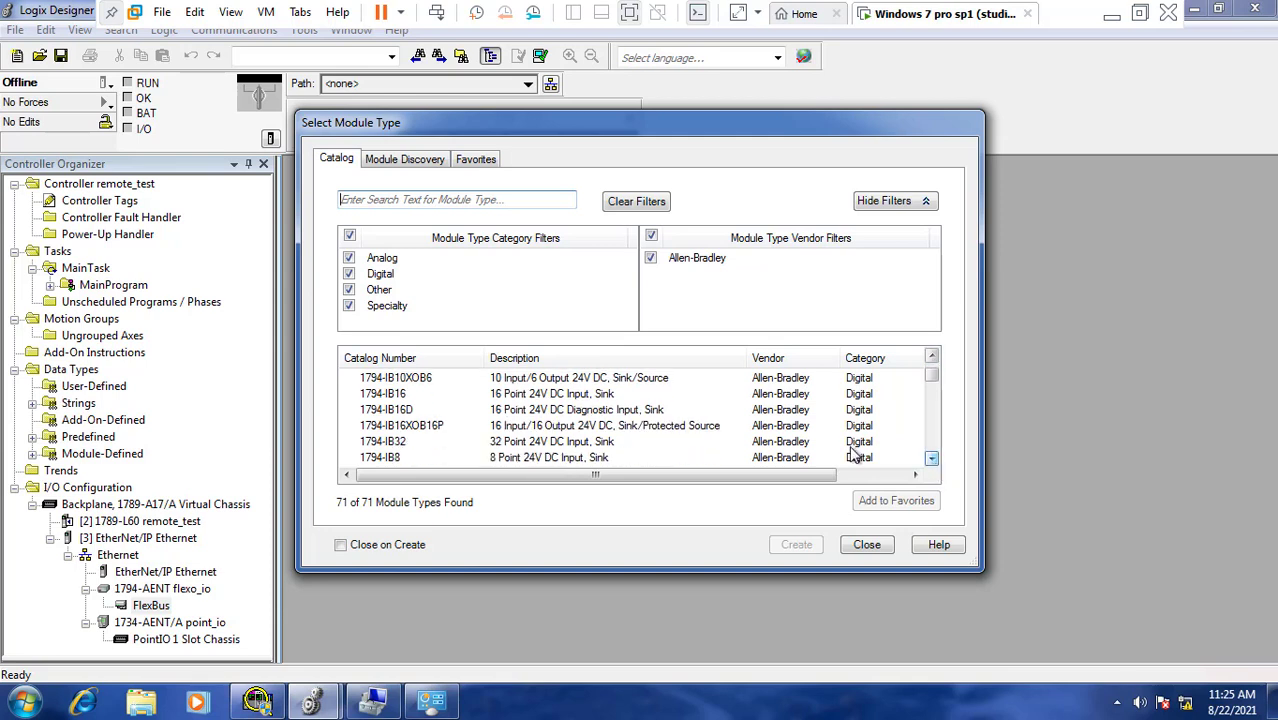
left_click(584, 430)
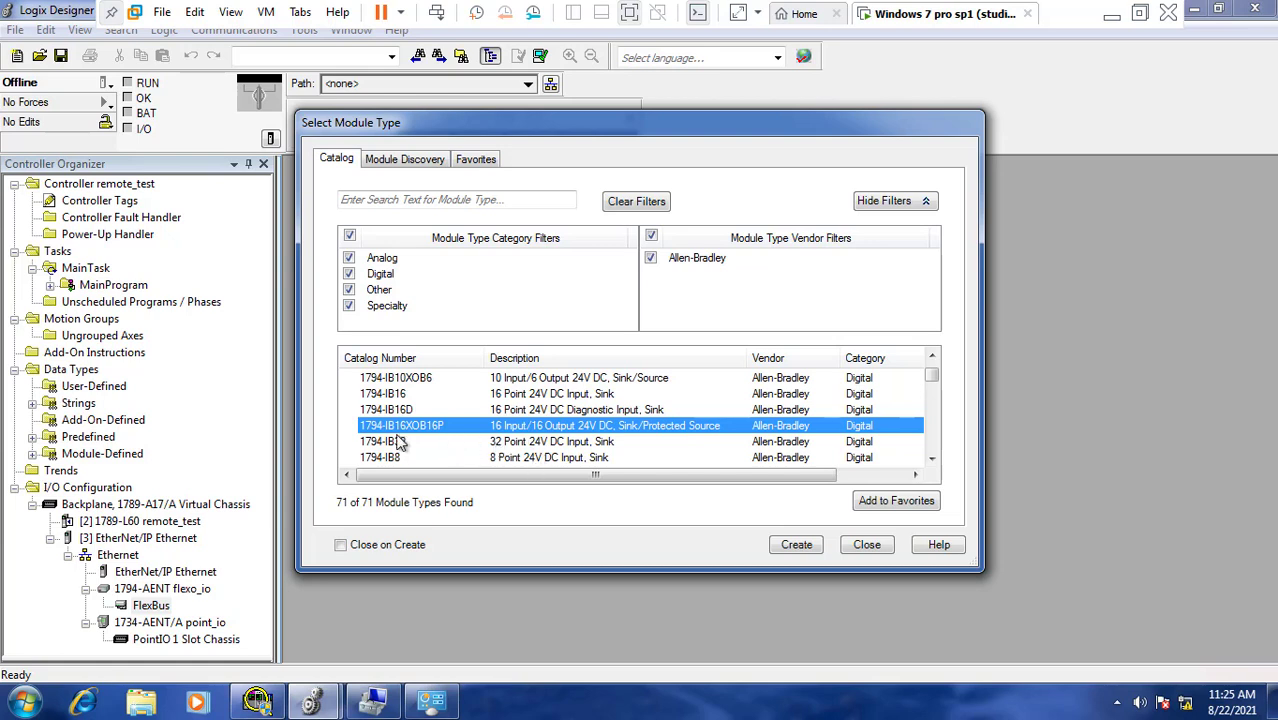
left_click(809, 552)
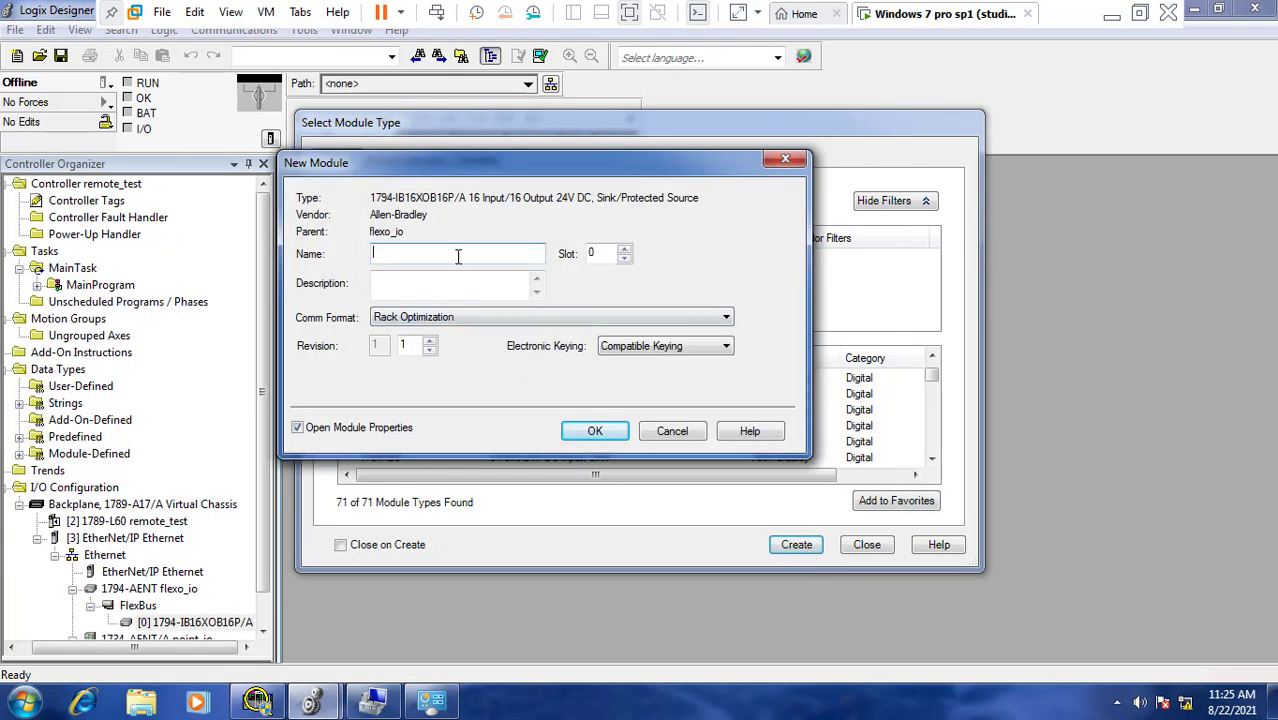
Name the 1794-IB16XOB16P module input_output, create it and accept its module properties.
type("input_output")
left_click(588, 431)
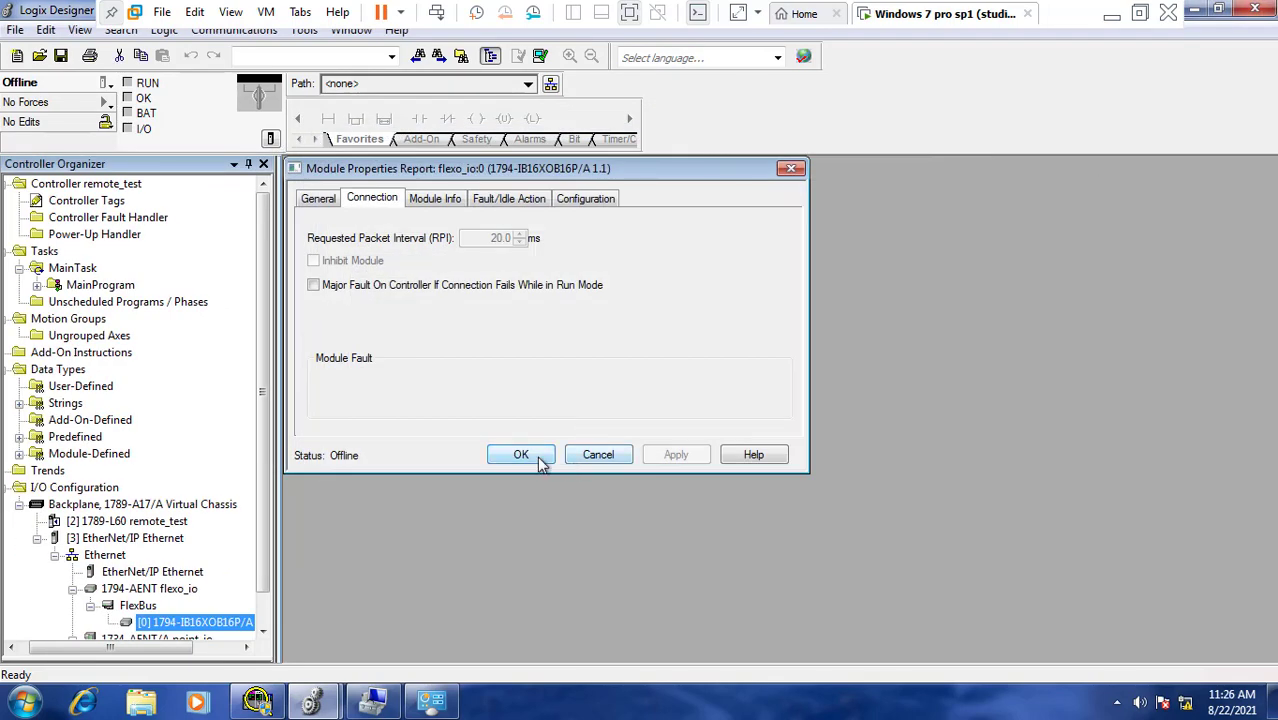
left_click(521, 455)
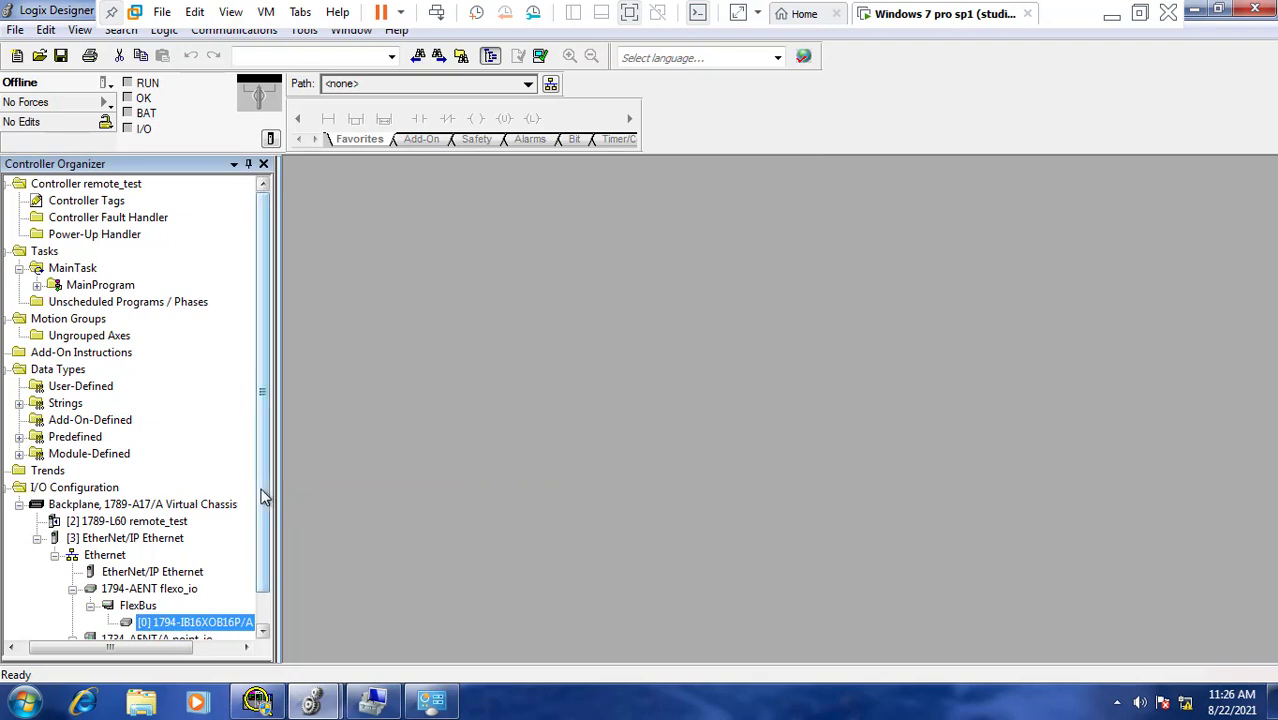
scroll(250, 553, "down", 1)
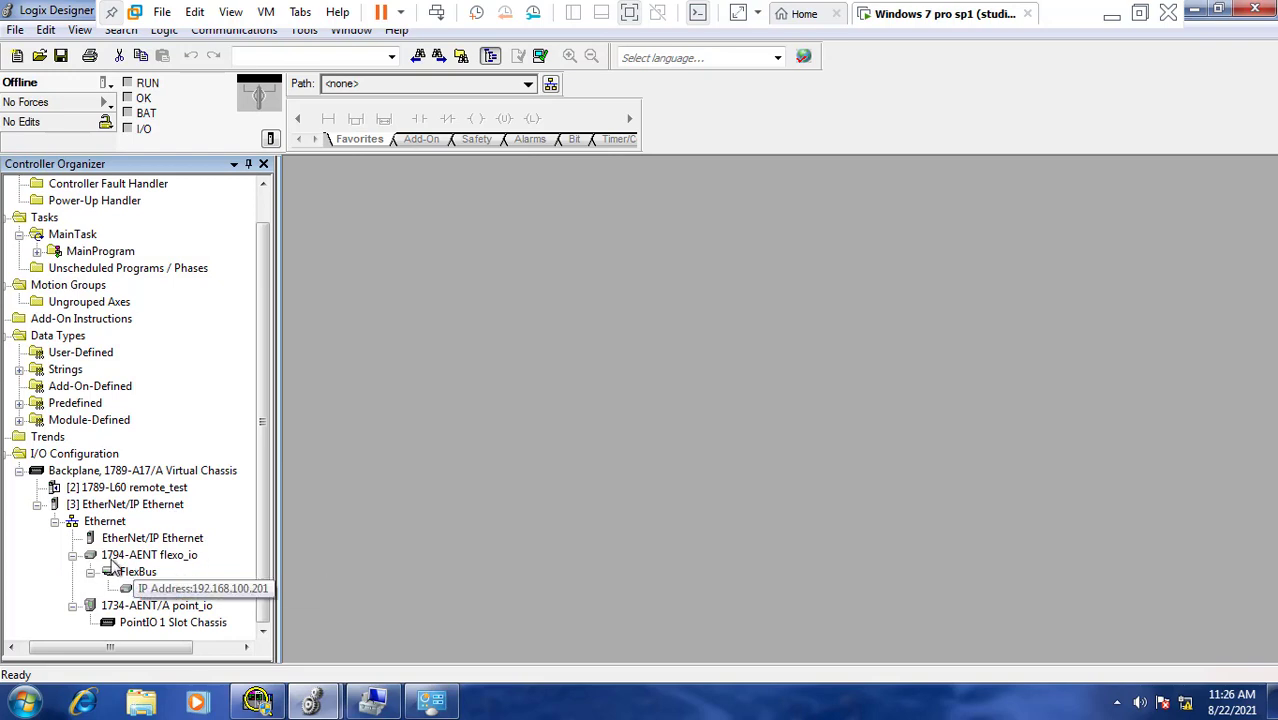
left_click(152, 586)
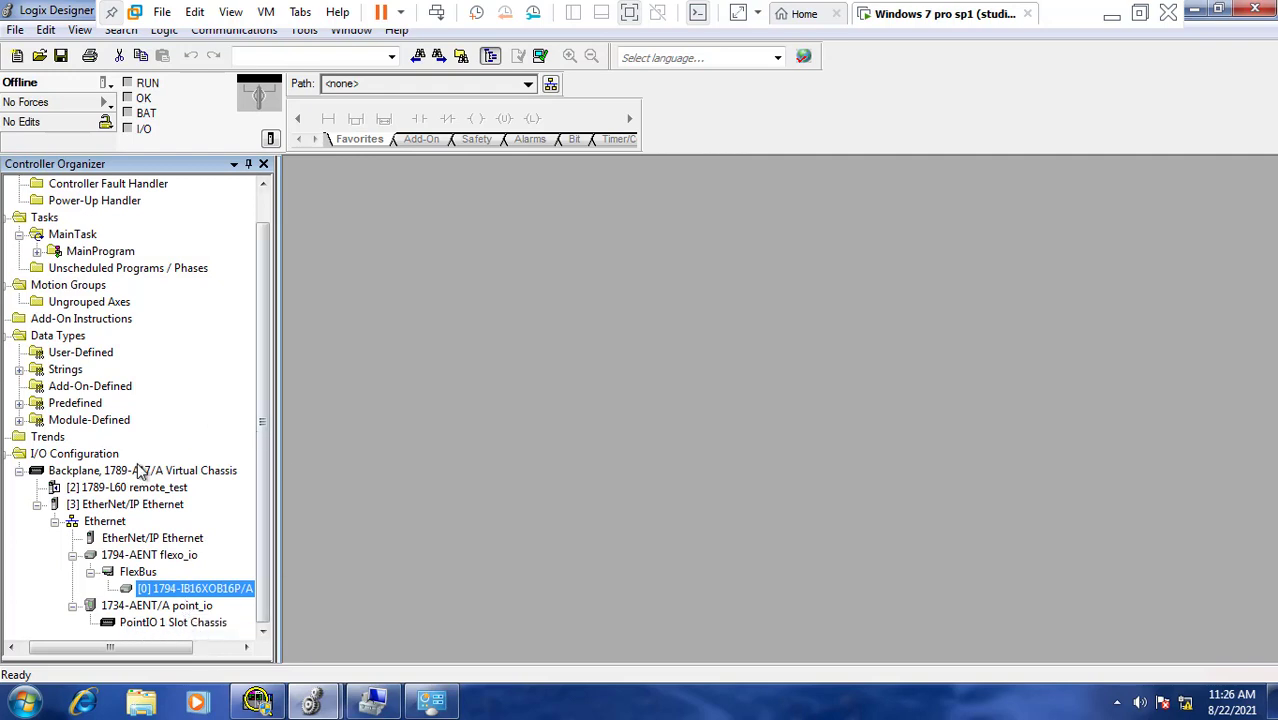
Open the MainRoutine of MainProgram and bring up the controller tags for editing.
scroll(260, 201, "up", 1)
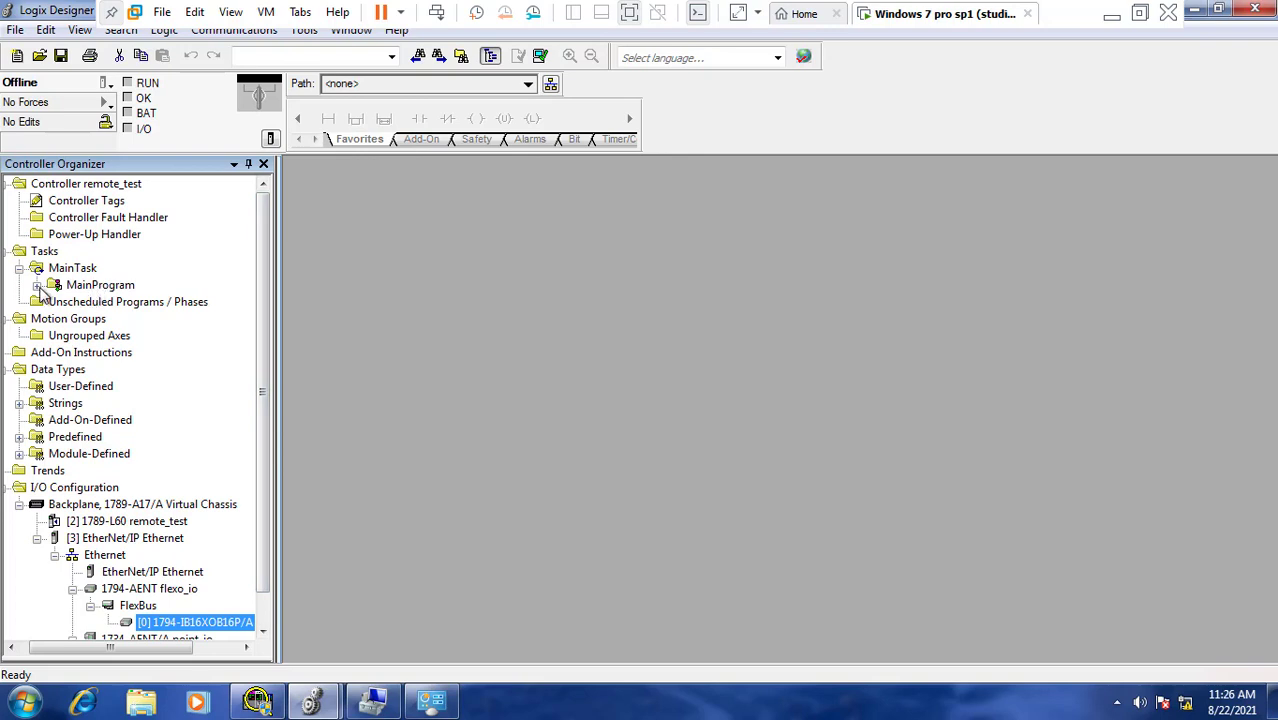
left_click(37, 285)
double_click(117, 319)
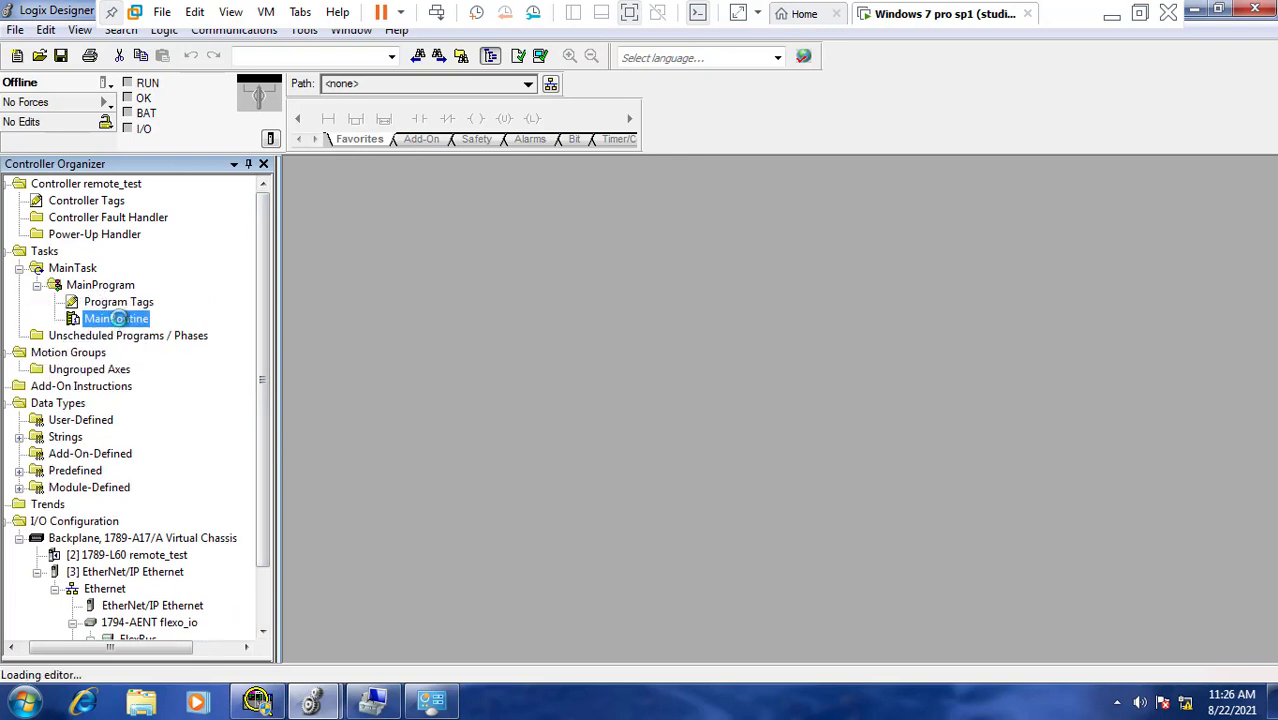
double_click(110, 203)
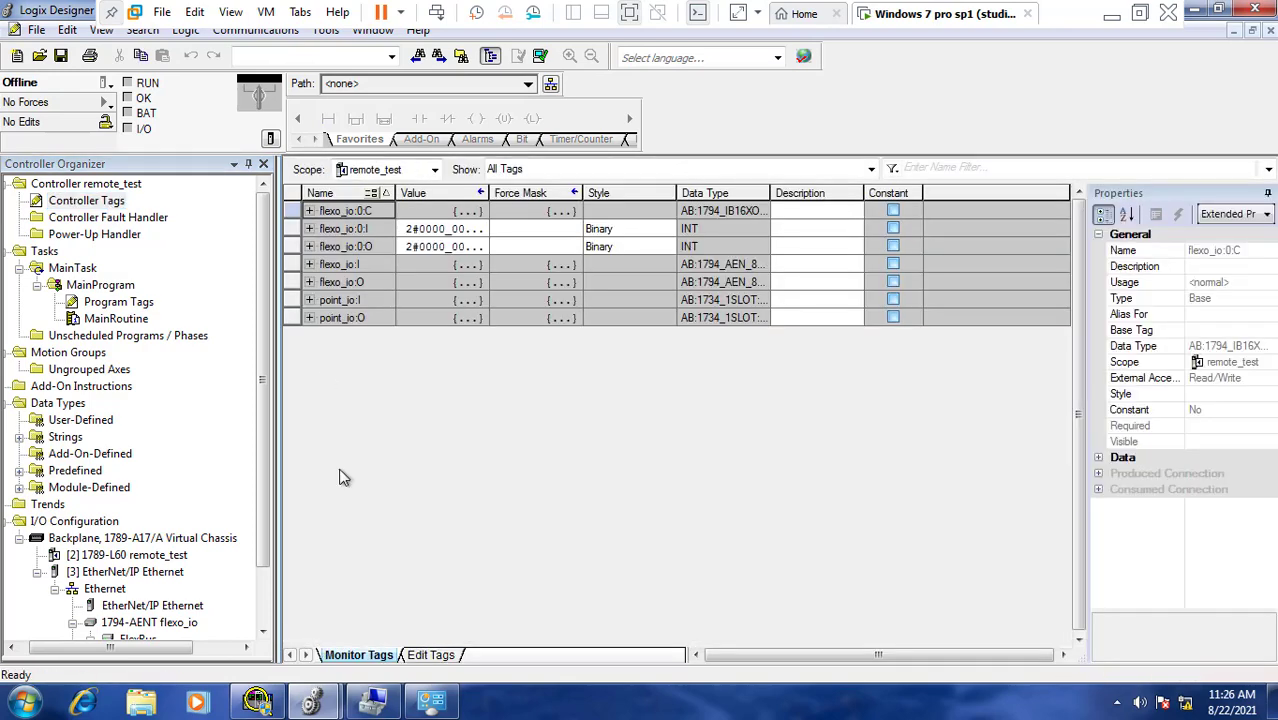
left_click(430, 655)
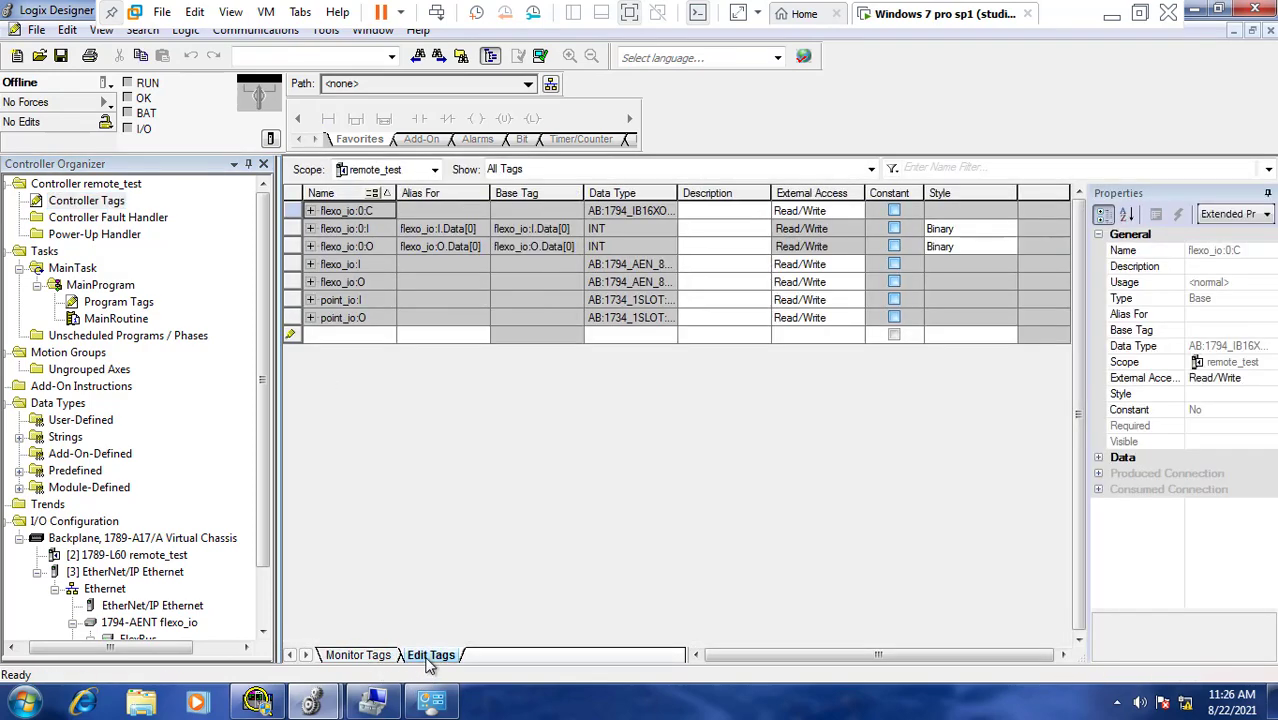
Add a controller tag named start as an alias for input bit flexo_io:0:I.0.
left_click(327, 337)
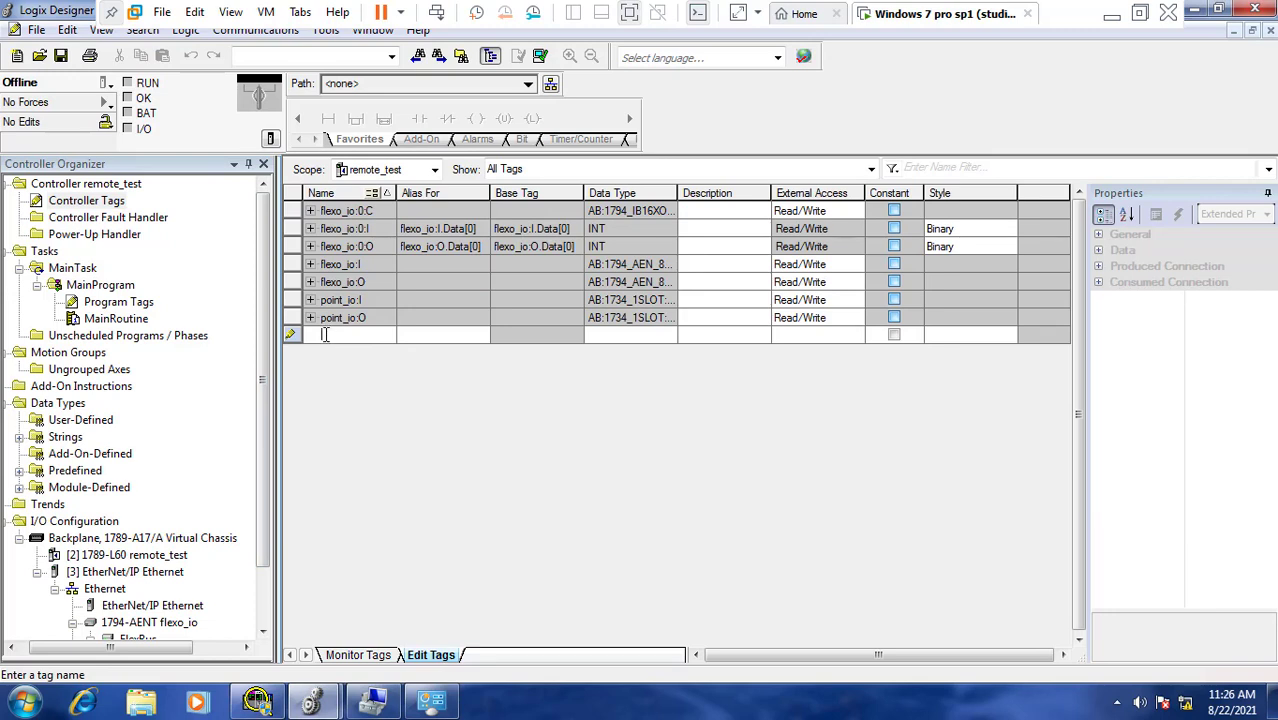
type("start")
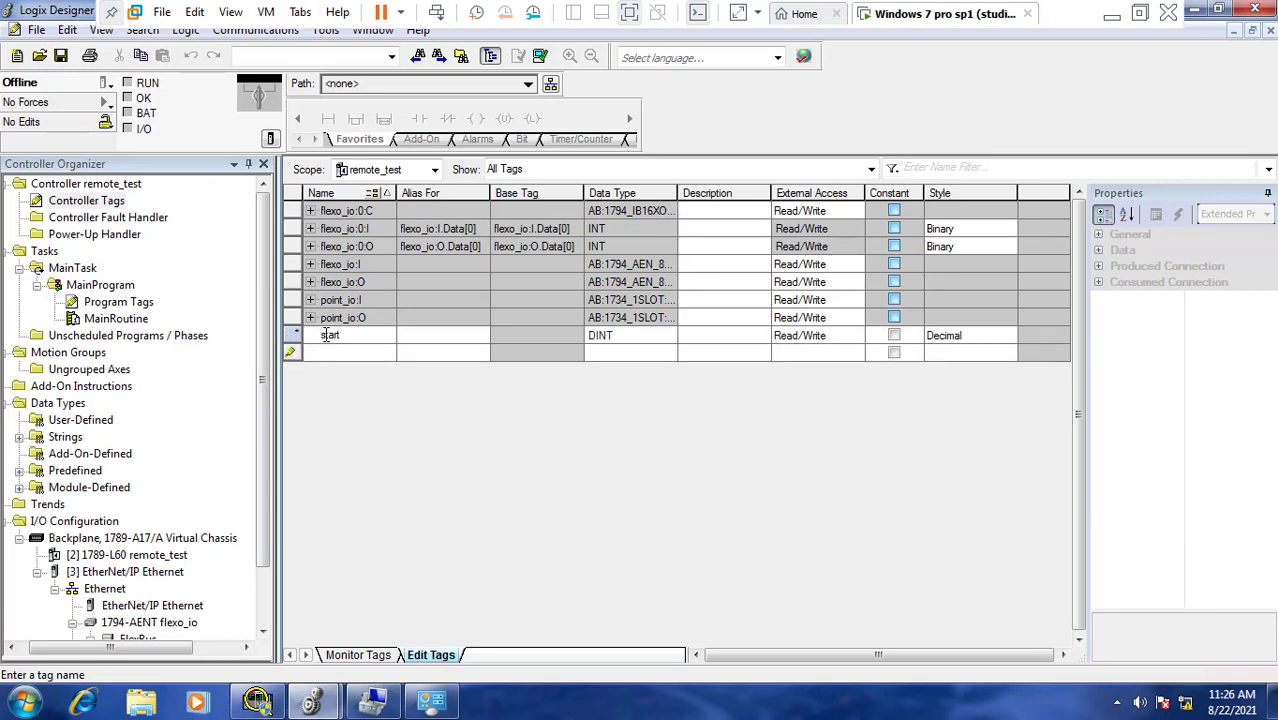
left_click(461, 341)
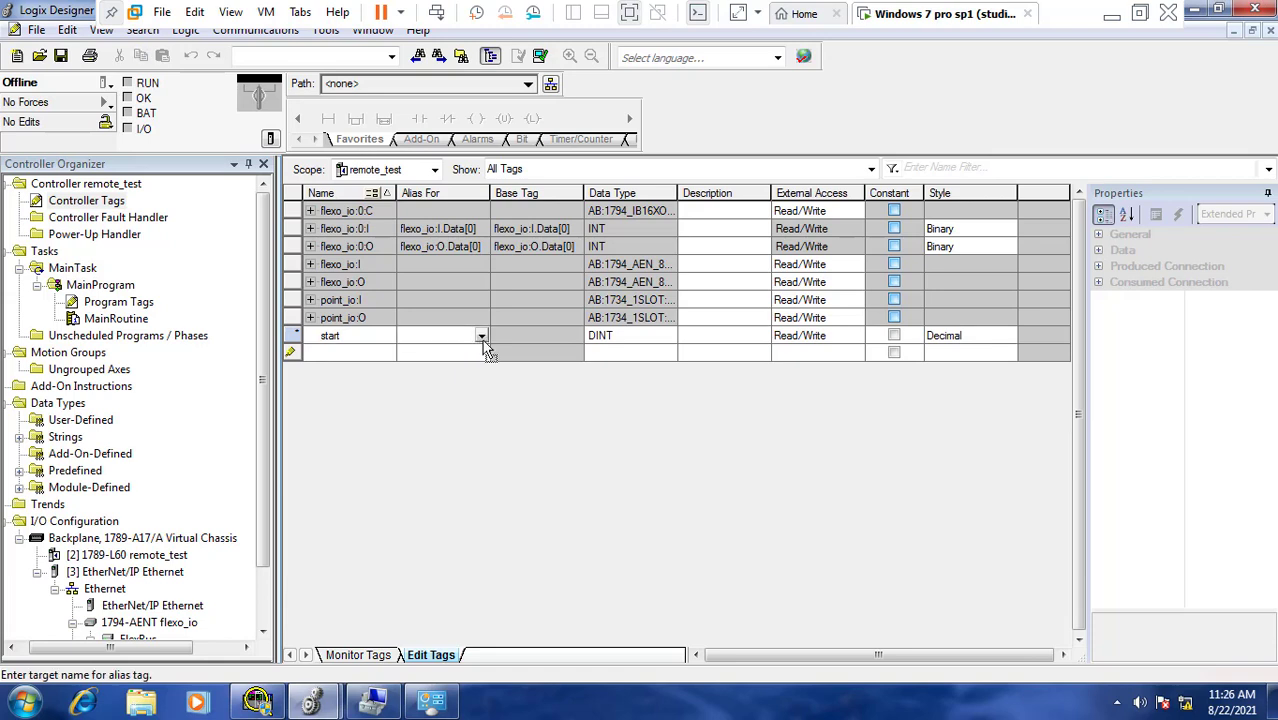
left_click(481, 337)
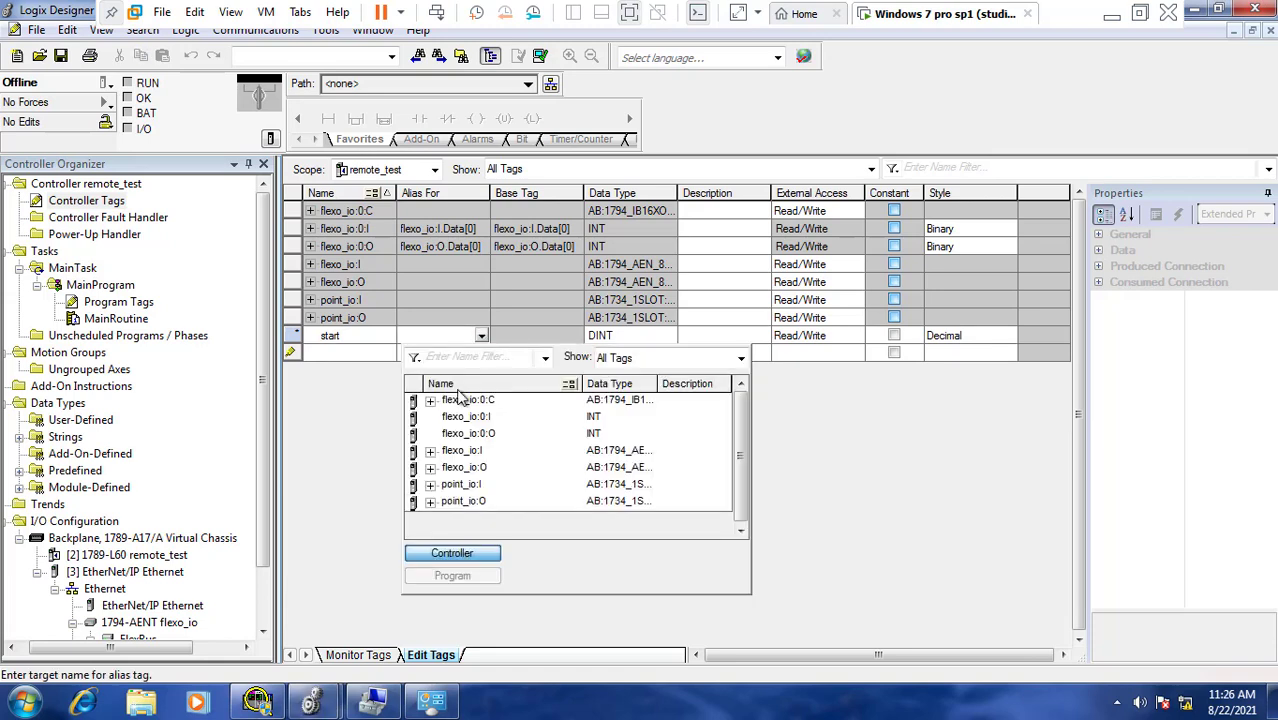
left_click(455, 418)
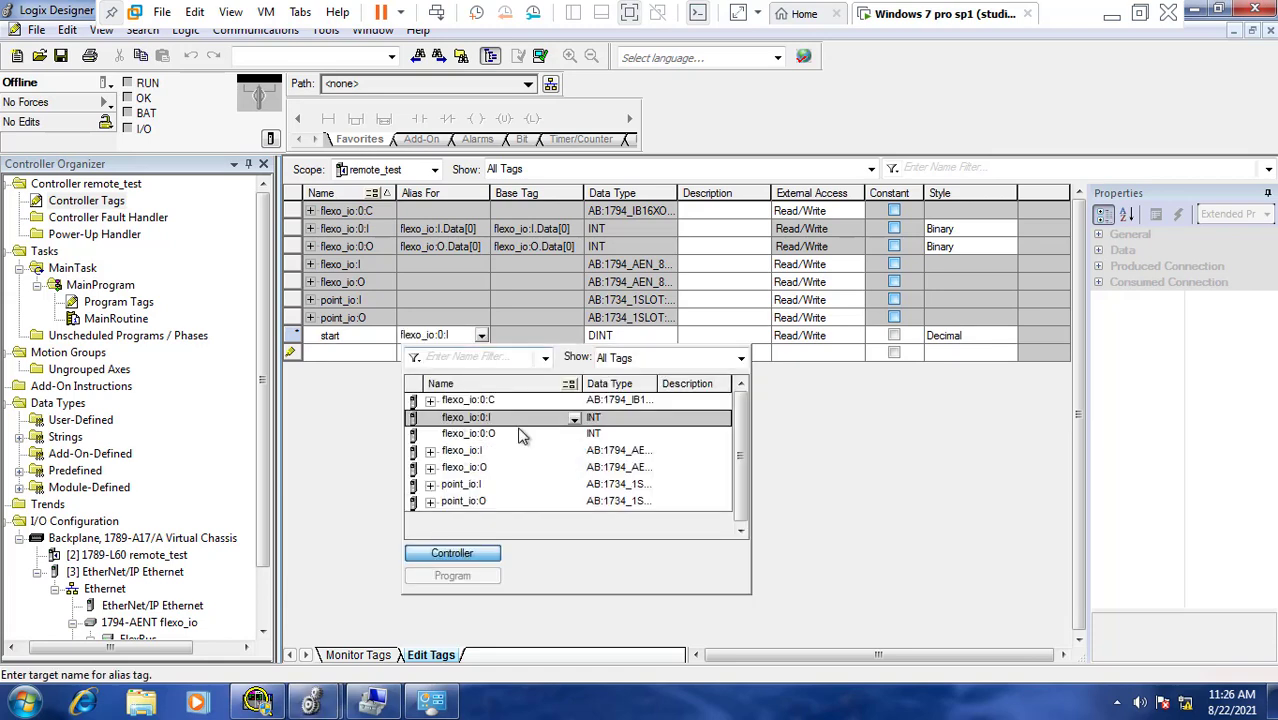
left_click(574, 418)
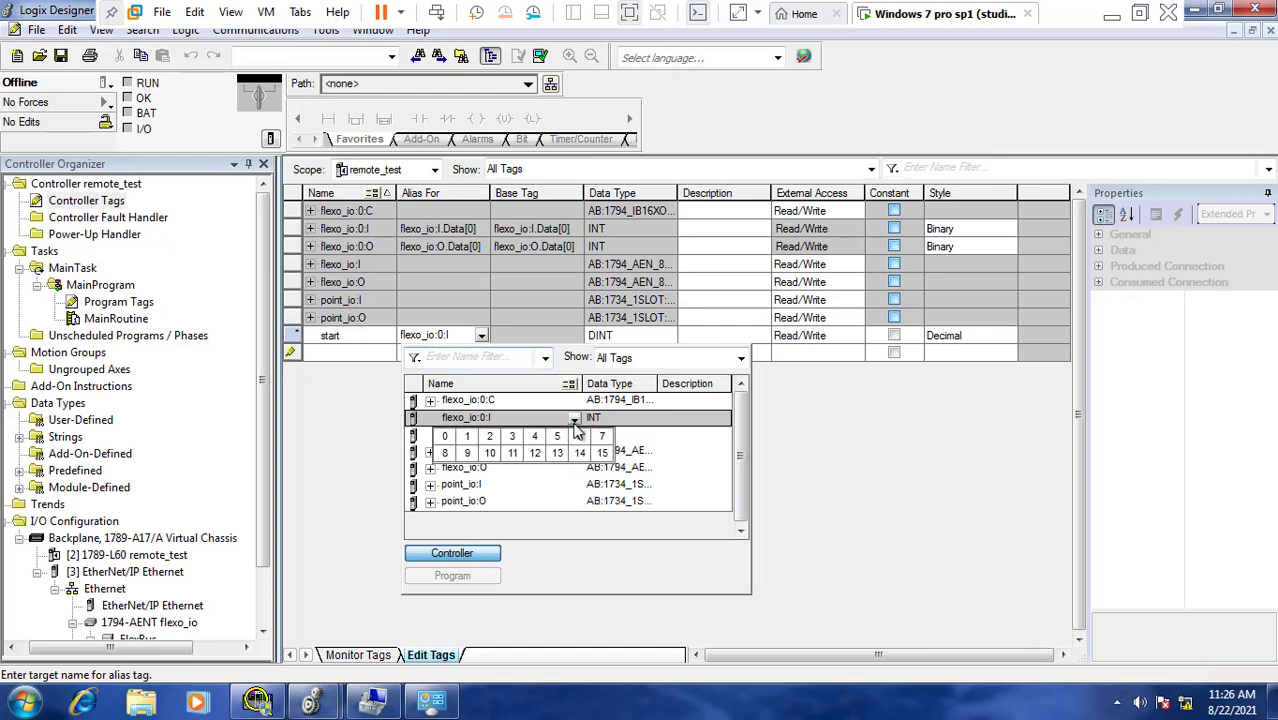
left_click(445, 436)
Add a controller tag named stop as an alias for input bit flexo_io:0:I.1.
left_click(340, 356)
left_click(339, 356)
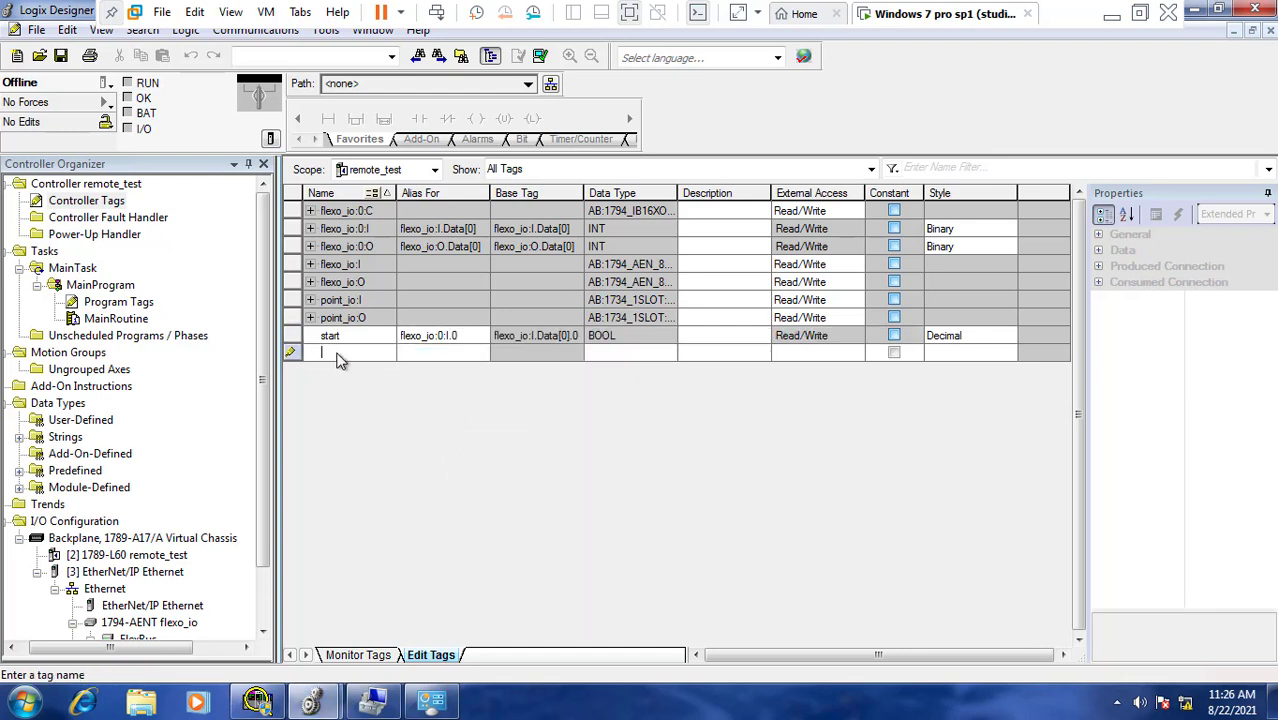
type("stop")
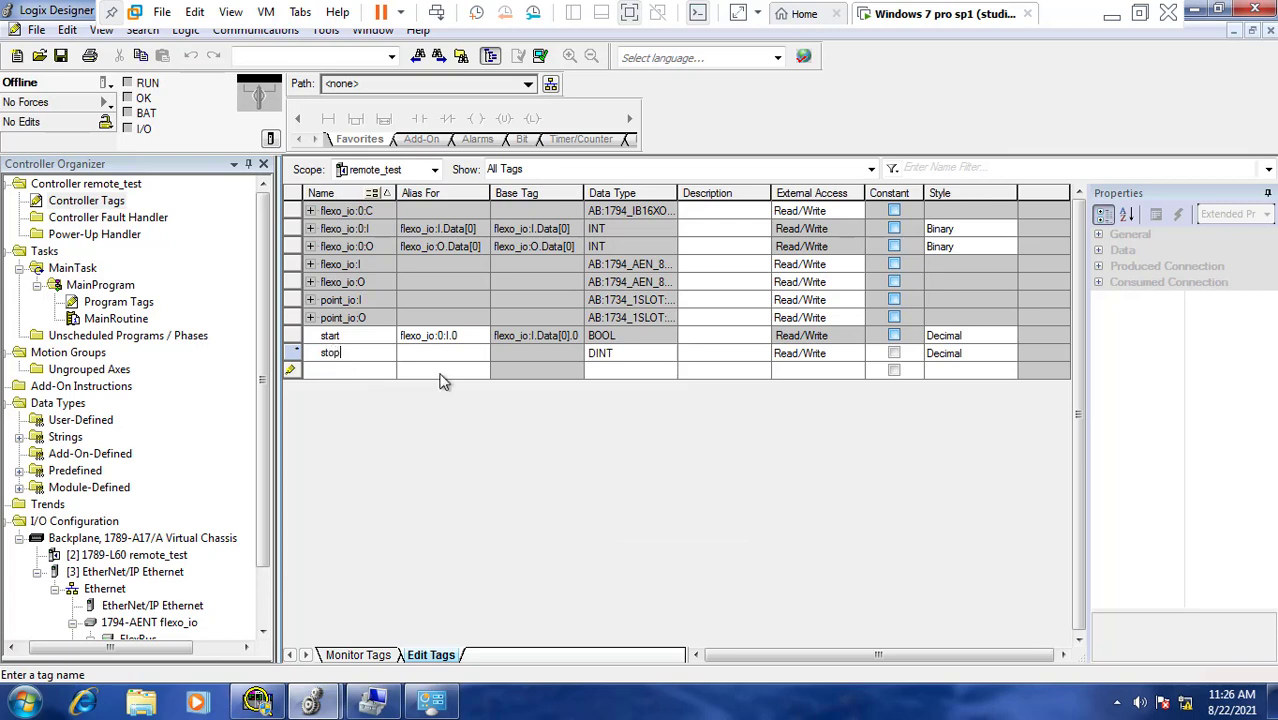
left_click(450, 356)
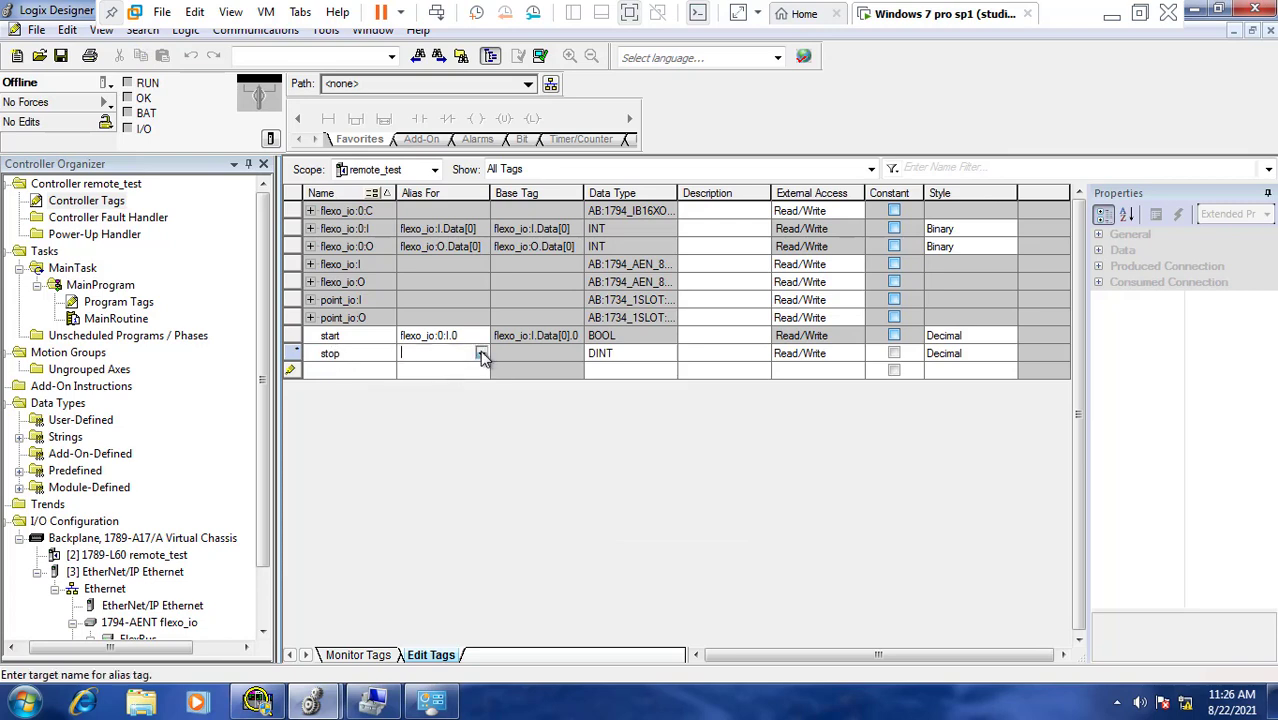
left_click(481, 354)
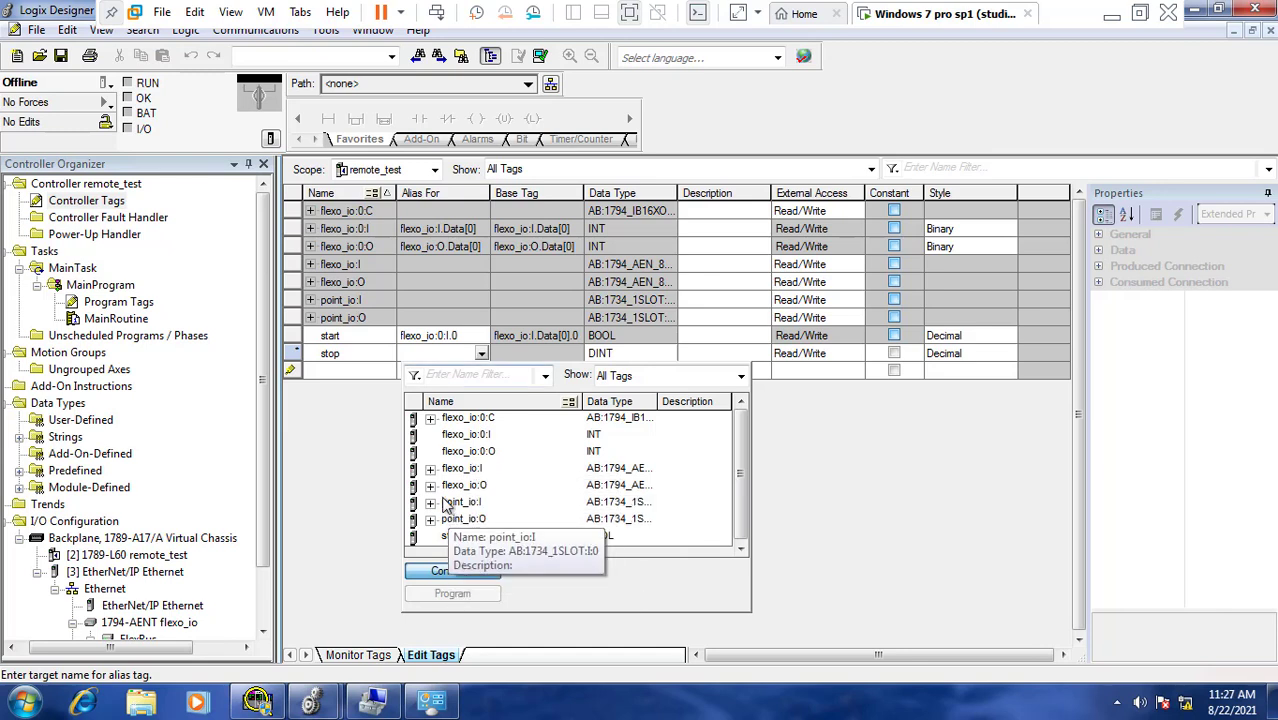
left_click(451, 441)
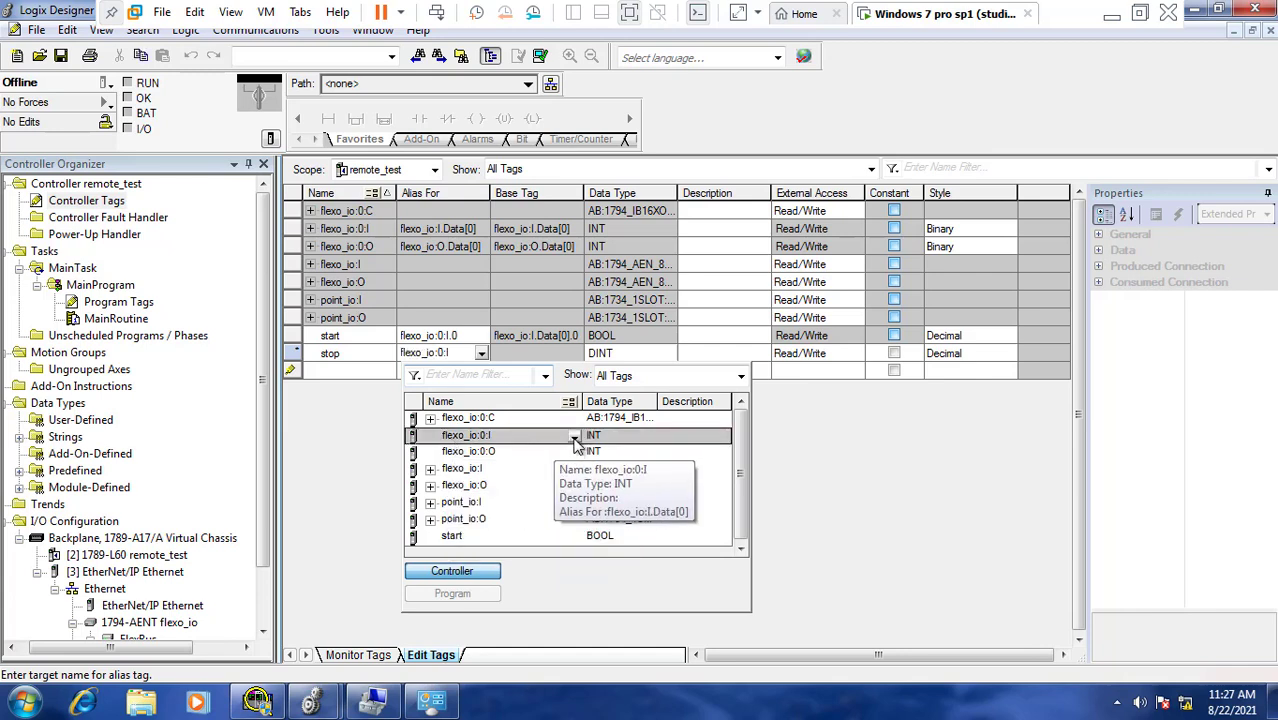
left_click(574, 440)
left_click(467, 454)
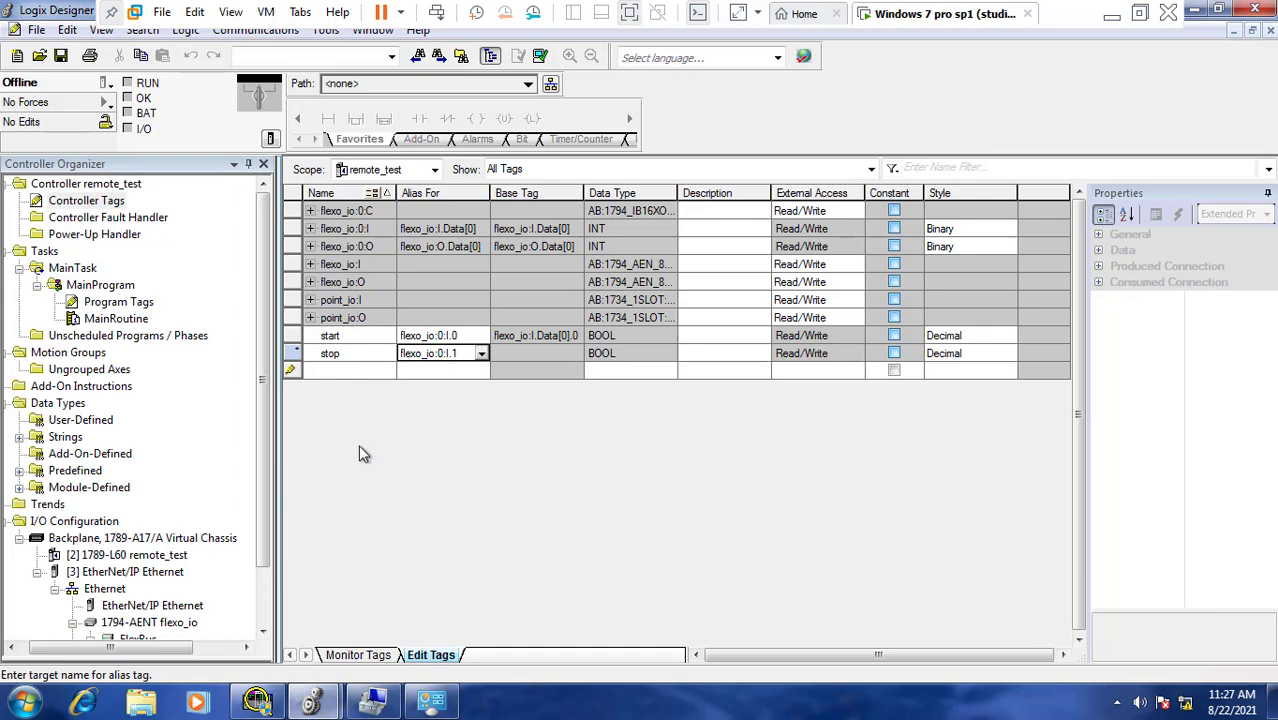
Add a controller tag named motor as an alias for an output bit of point_io:O.Data[0].
left_click(337, 375)
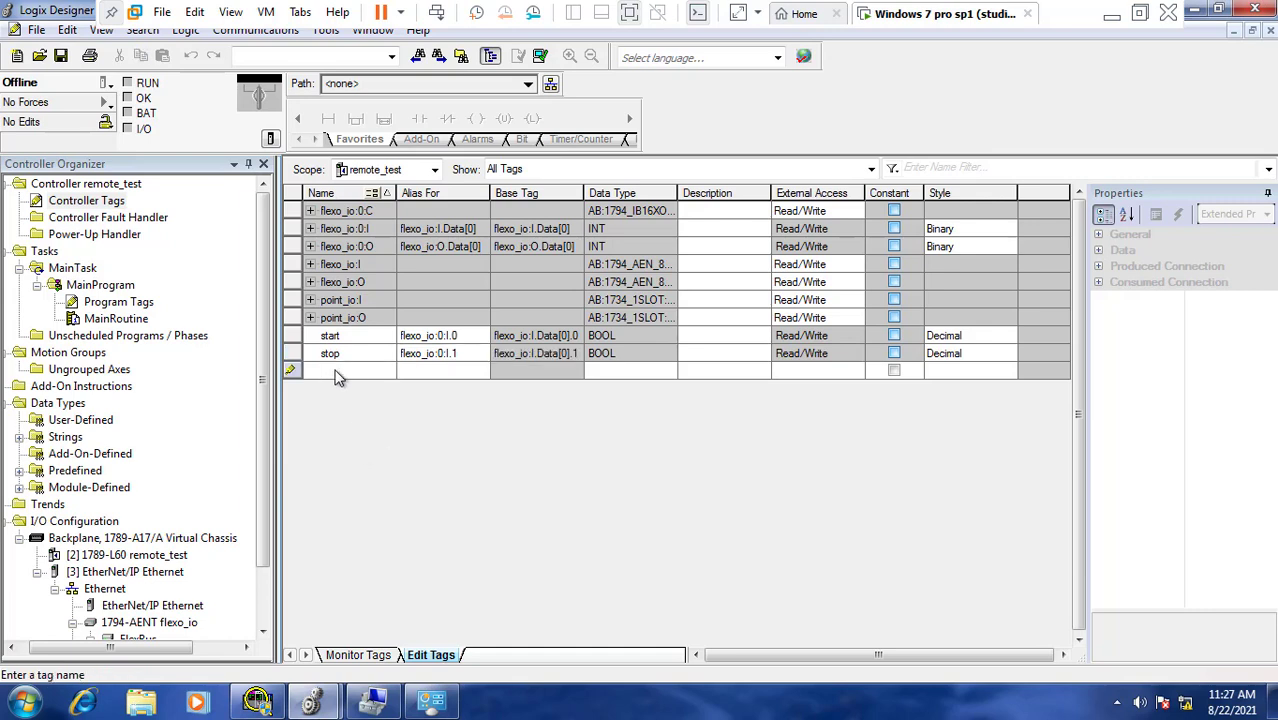
type("motor")
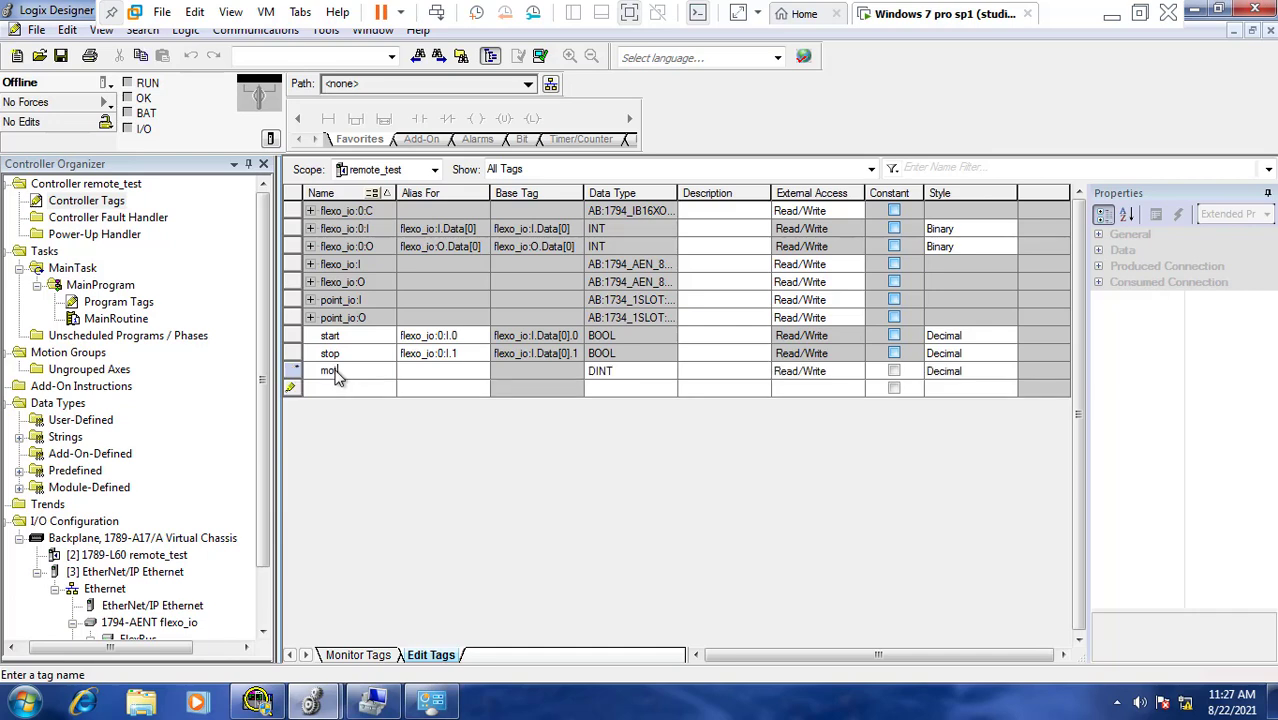
left_click(450, 371)
left_click(482, 373)
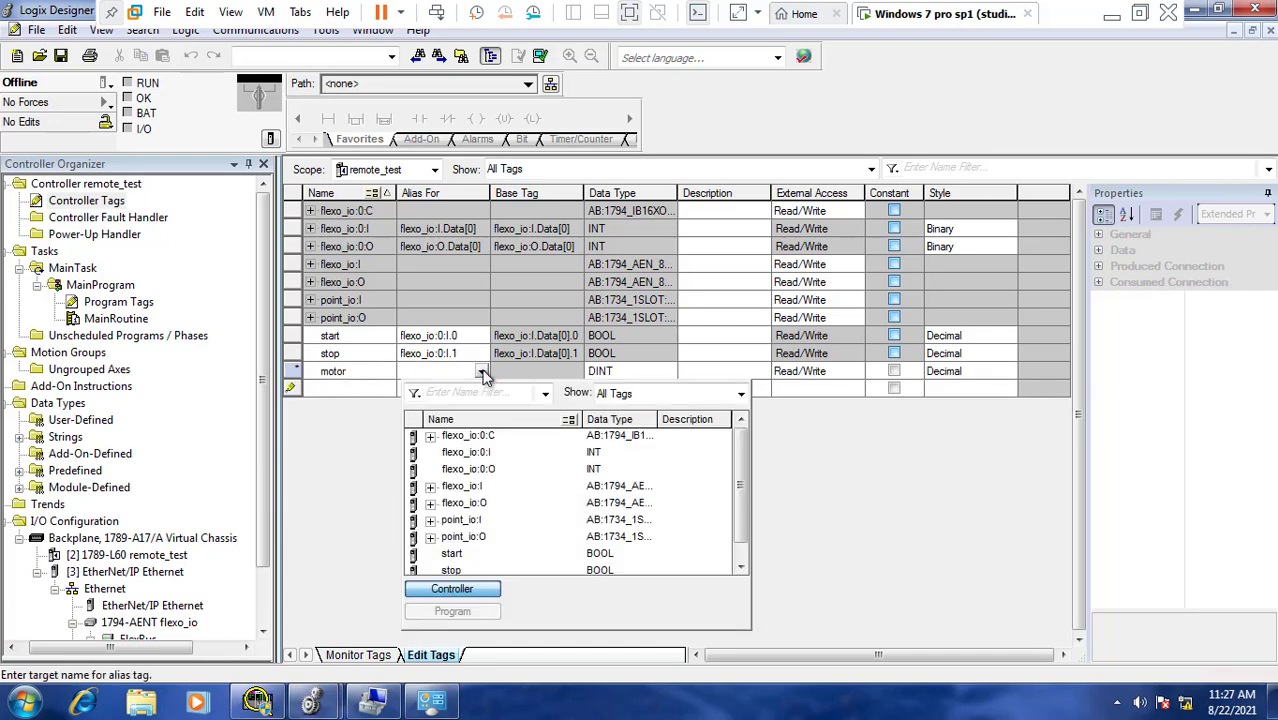
left_click(432, 538)
left_click(430, 539)
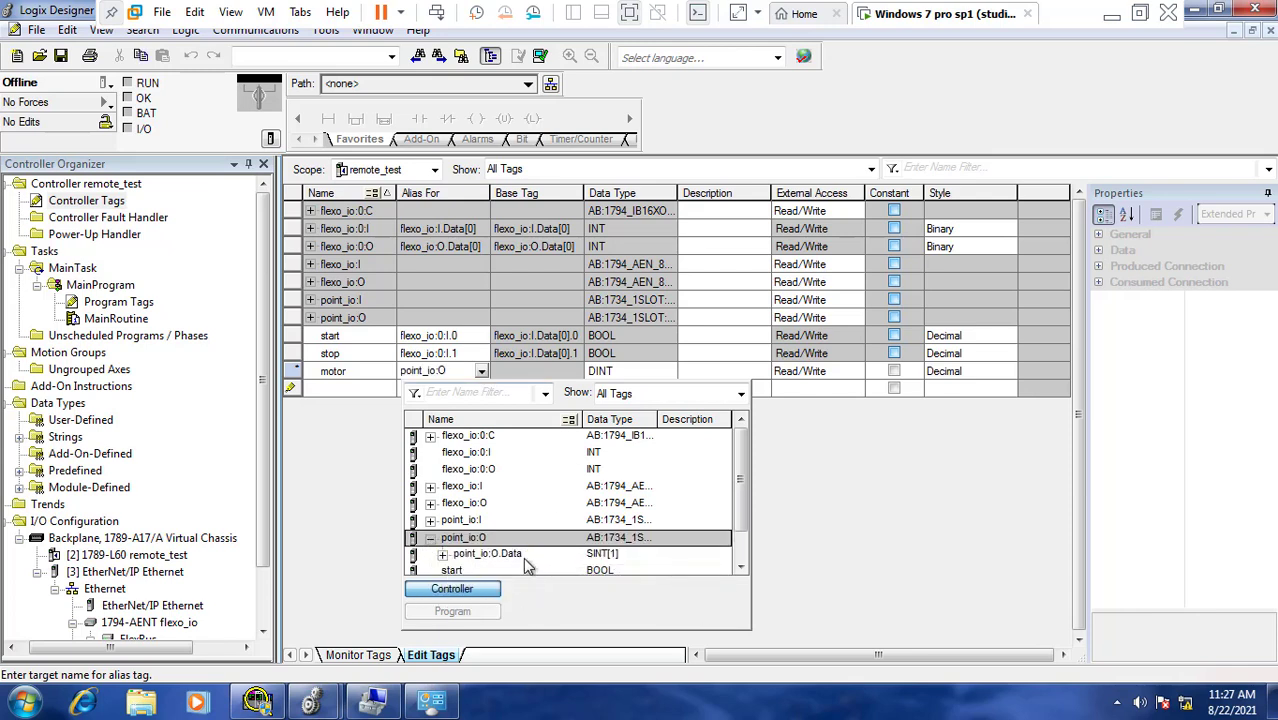
left_click(505, 557)
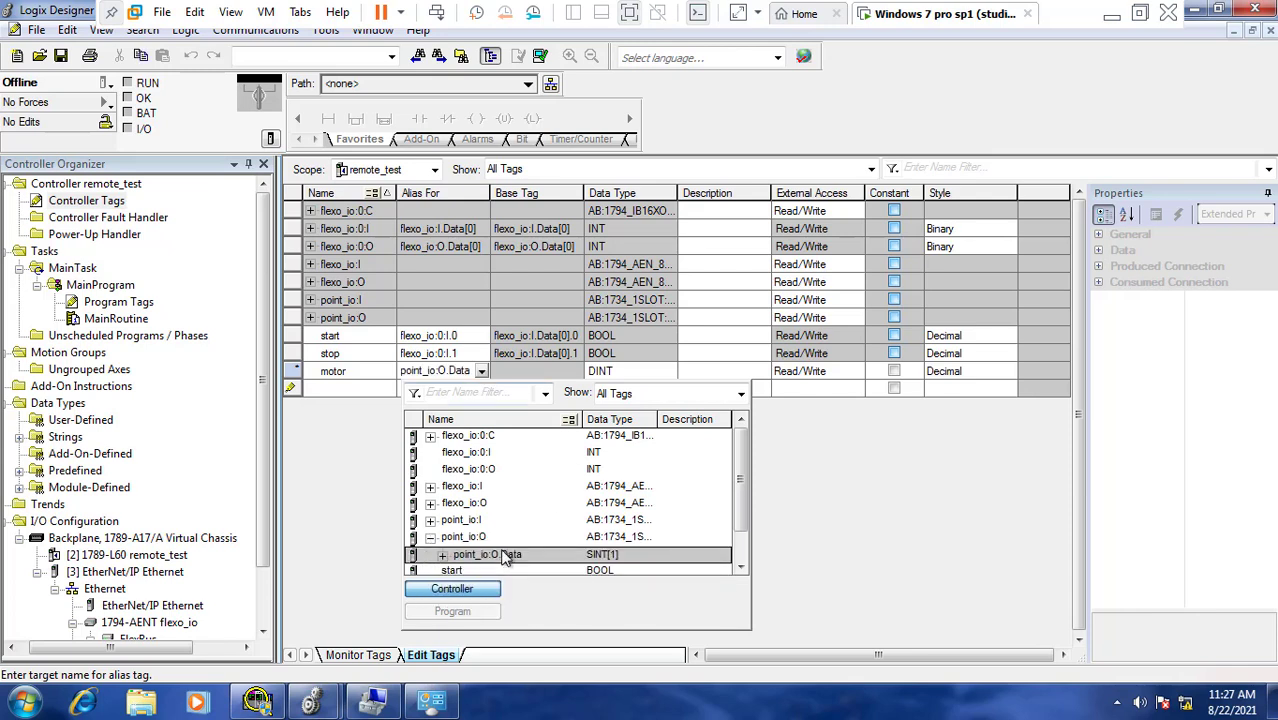
left_click(741, 568)
left_click(741, 568)
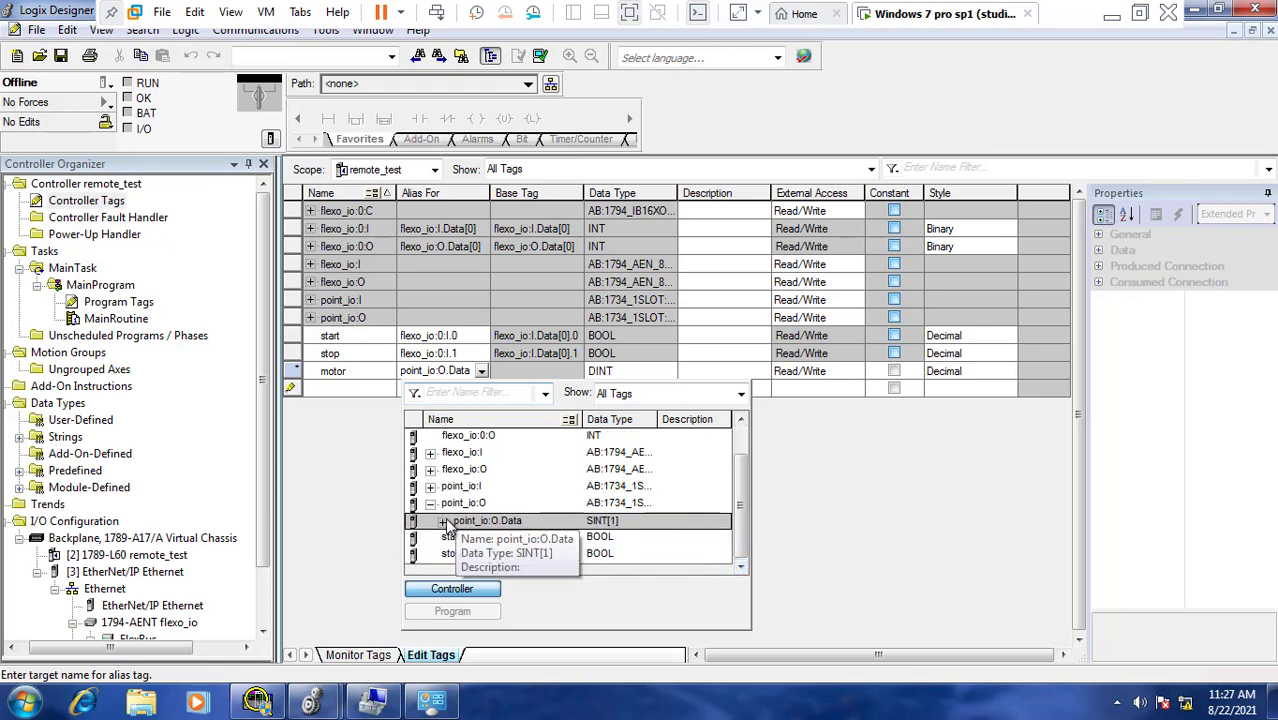
left_click(442, 521)
left_click(538, 540)
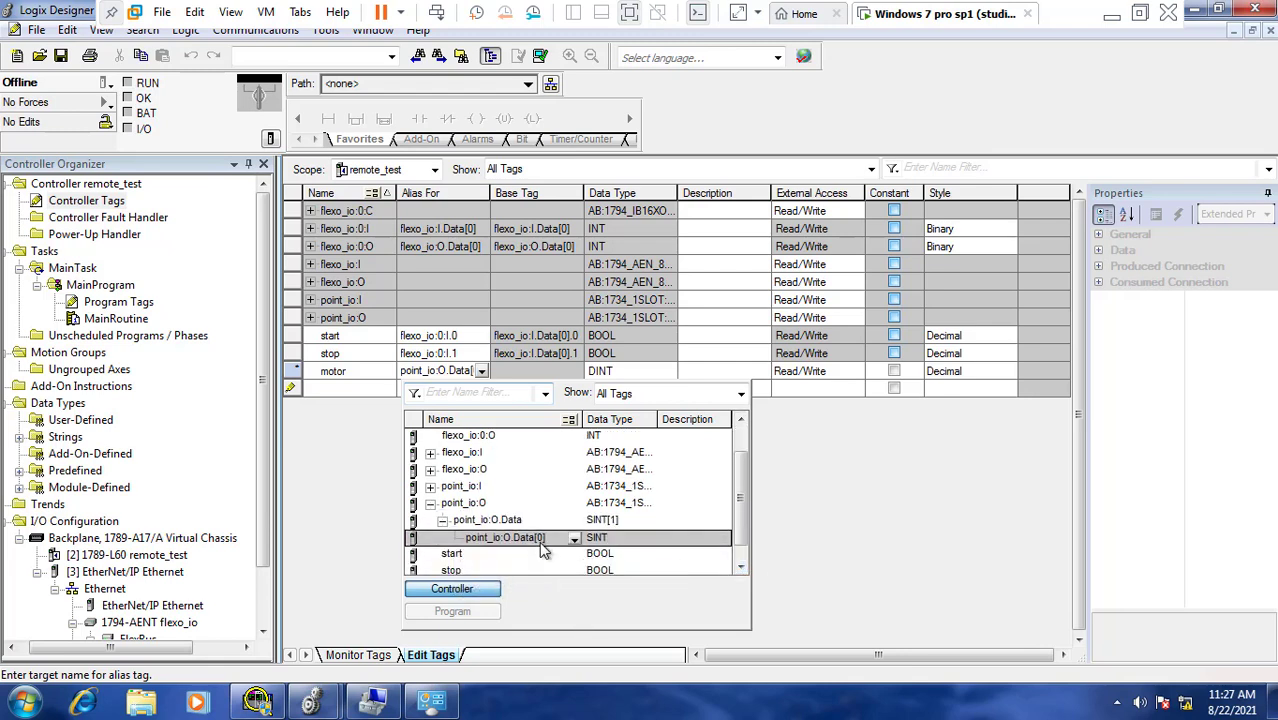
left_click(574, 540)
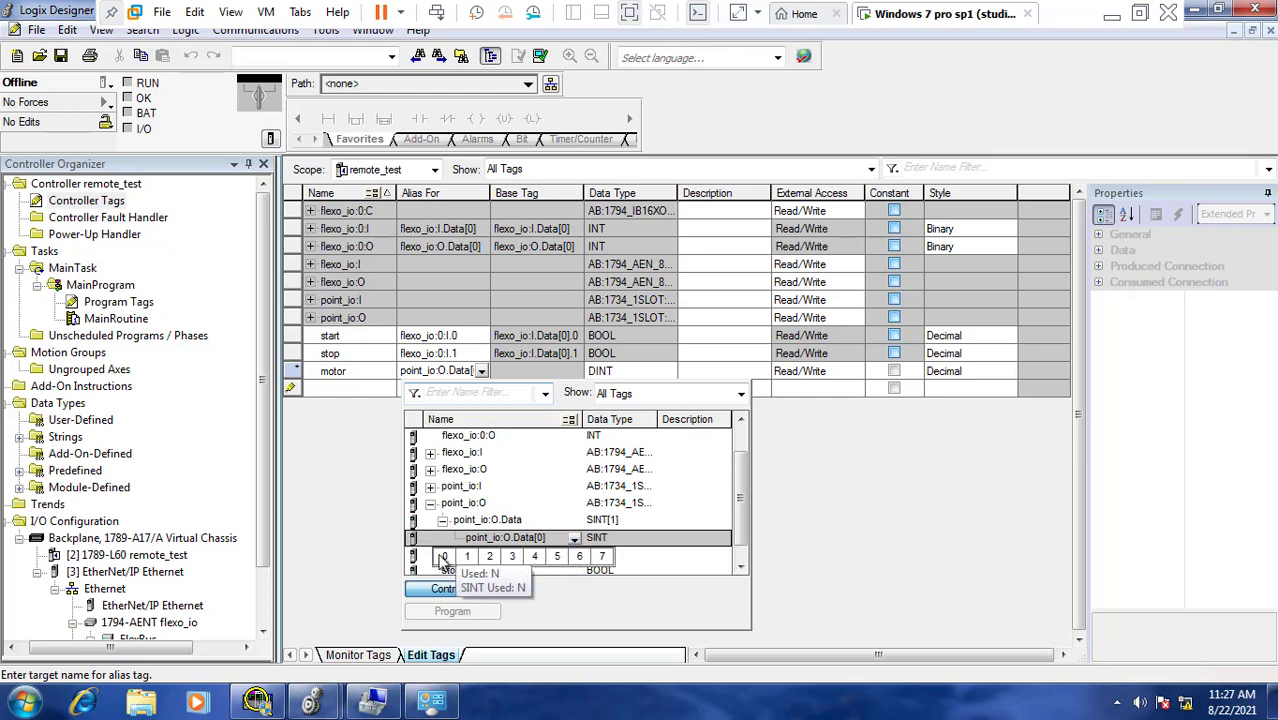
left_click(463, 600)
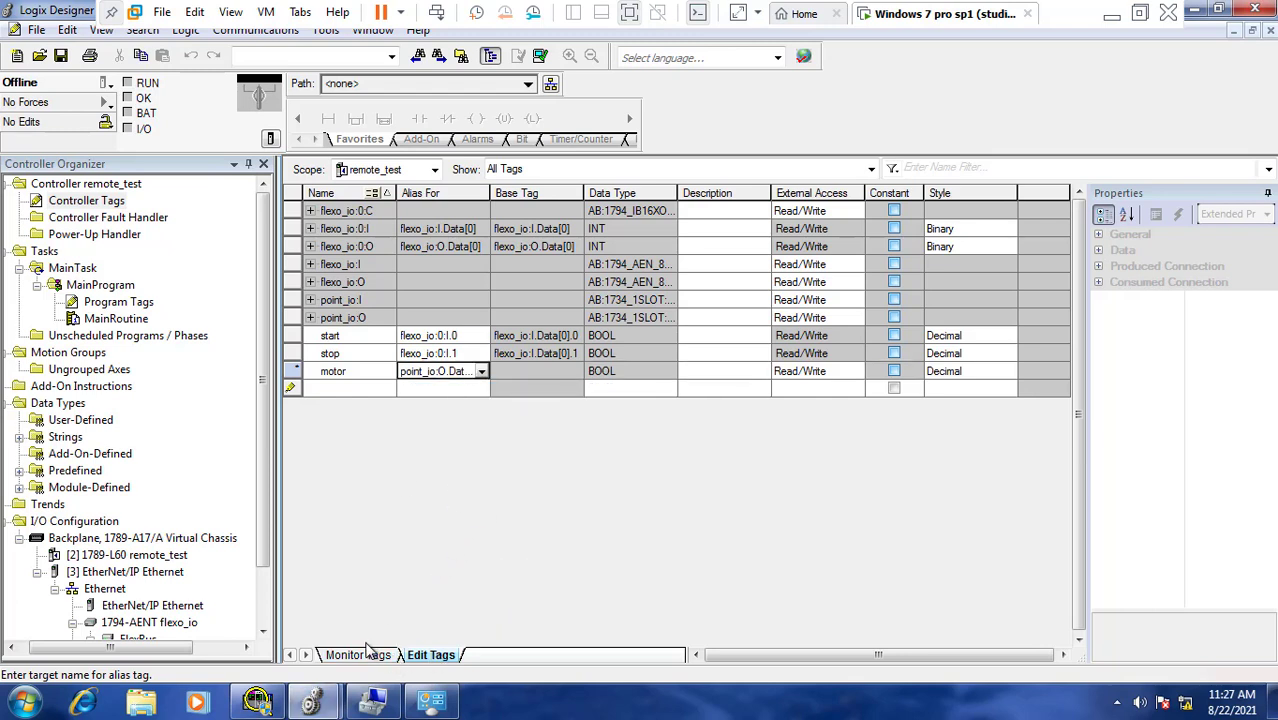
left_click(376, 406)
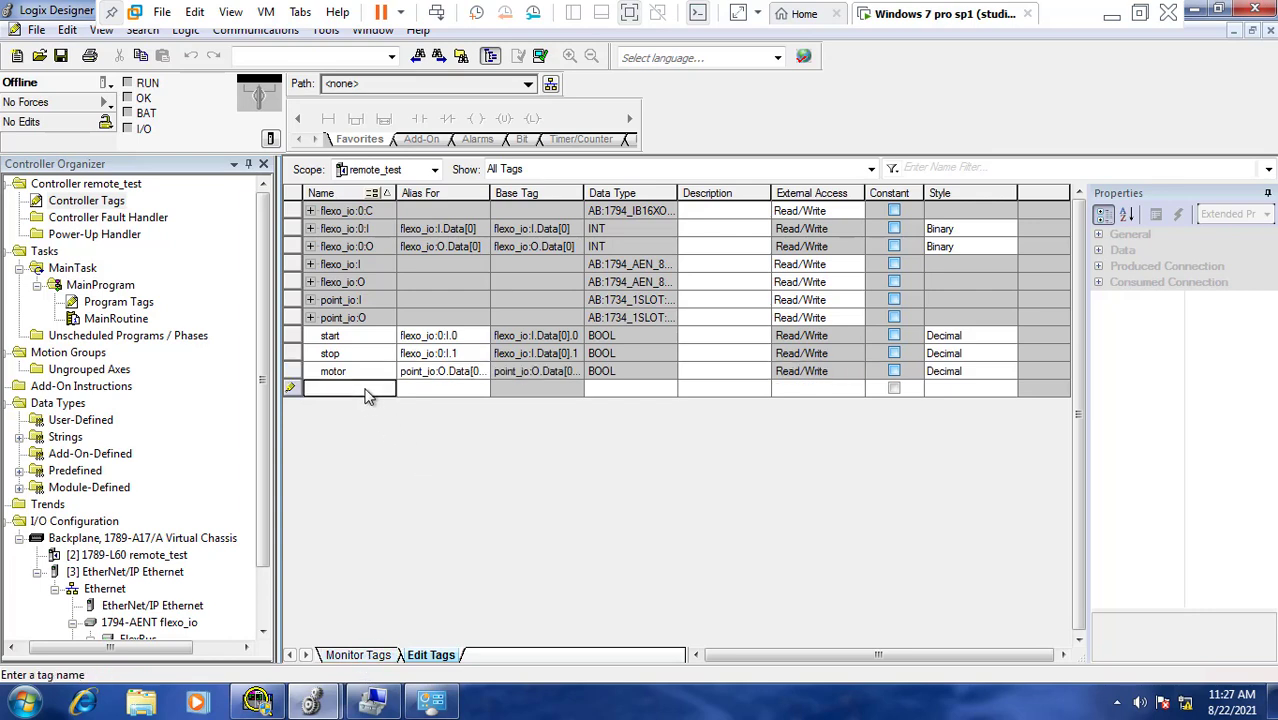
Open MainRoutine and add an Examine On contact, an Examine Off contact and an output coil to rung 0.
left_click(360, 655)
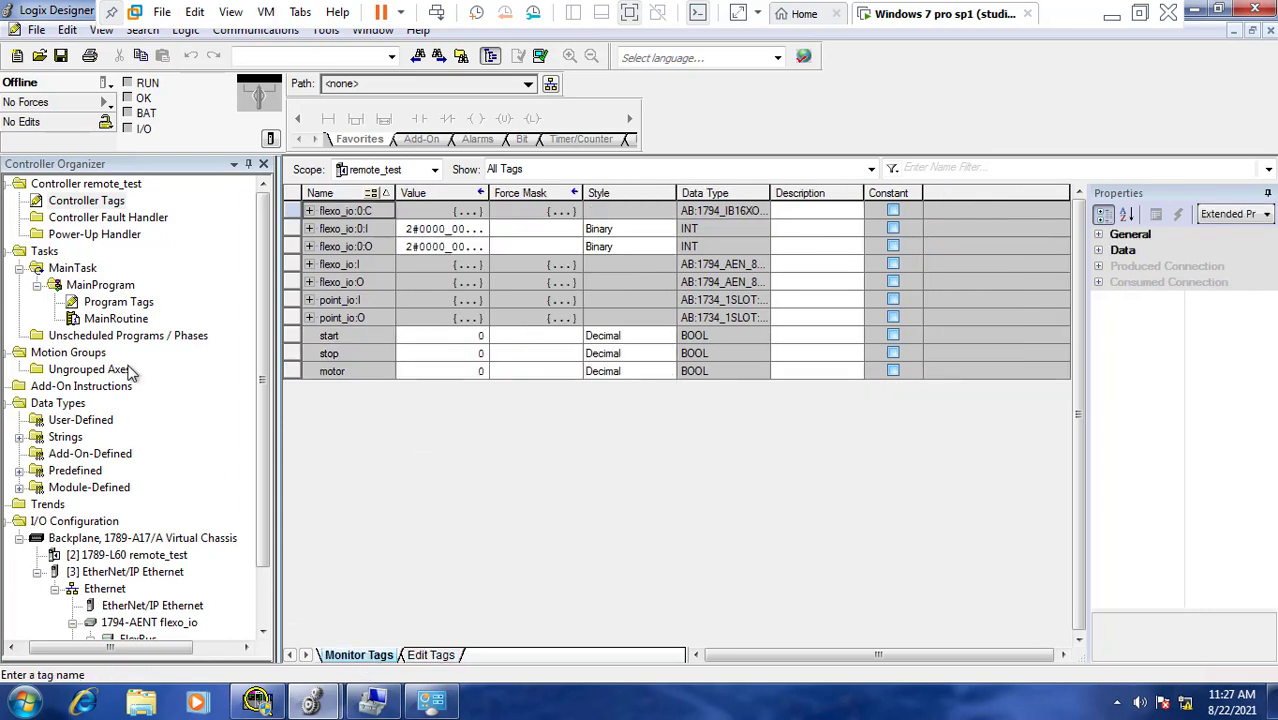
left_click(114, 322)
double_click(113, 320)
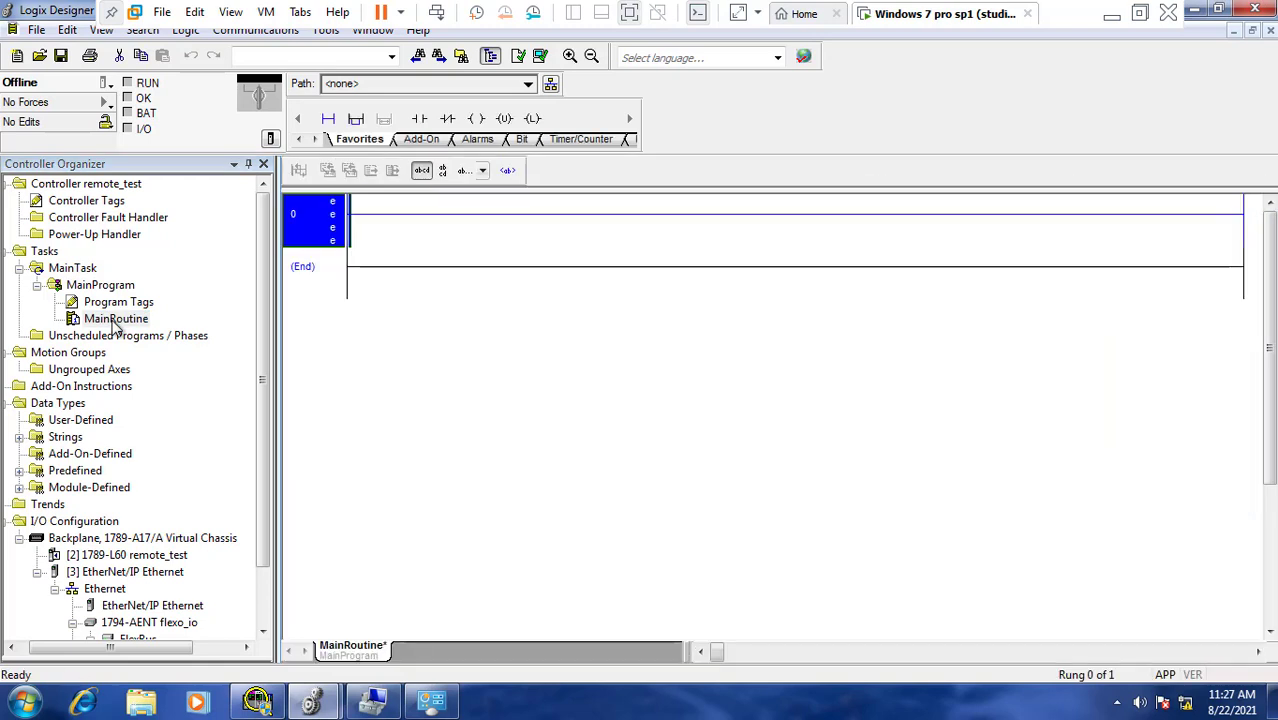
left_click(418, 120)
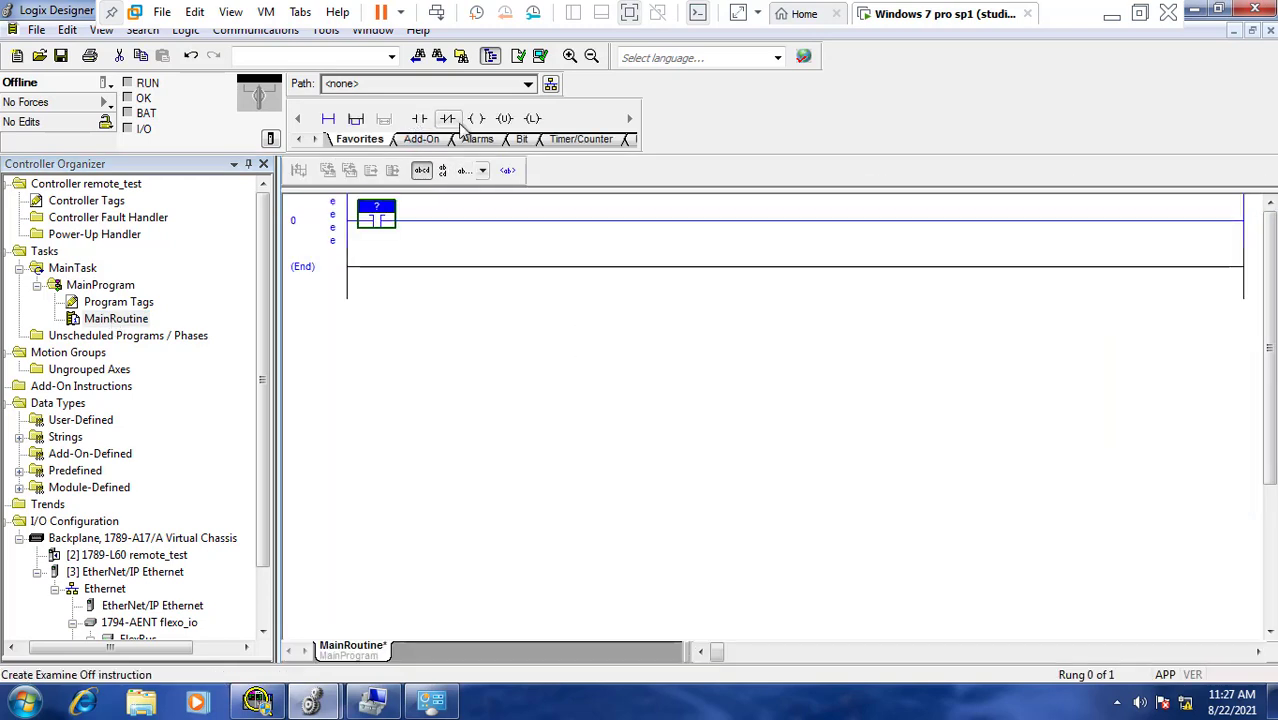
left_click(447, 118)
left_click(476, 118)
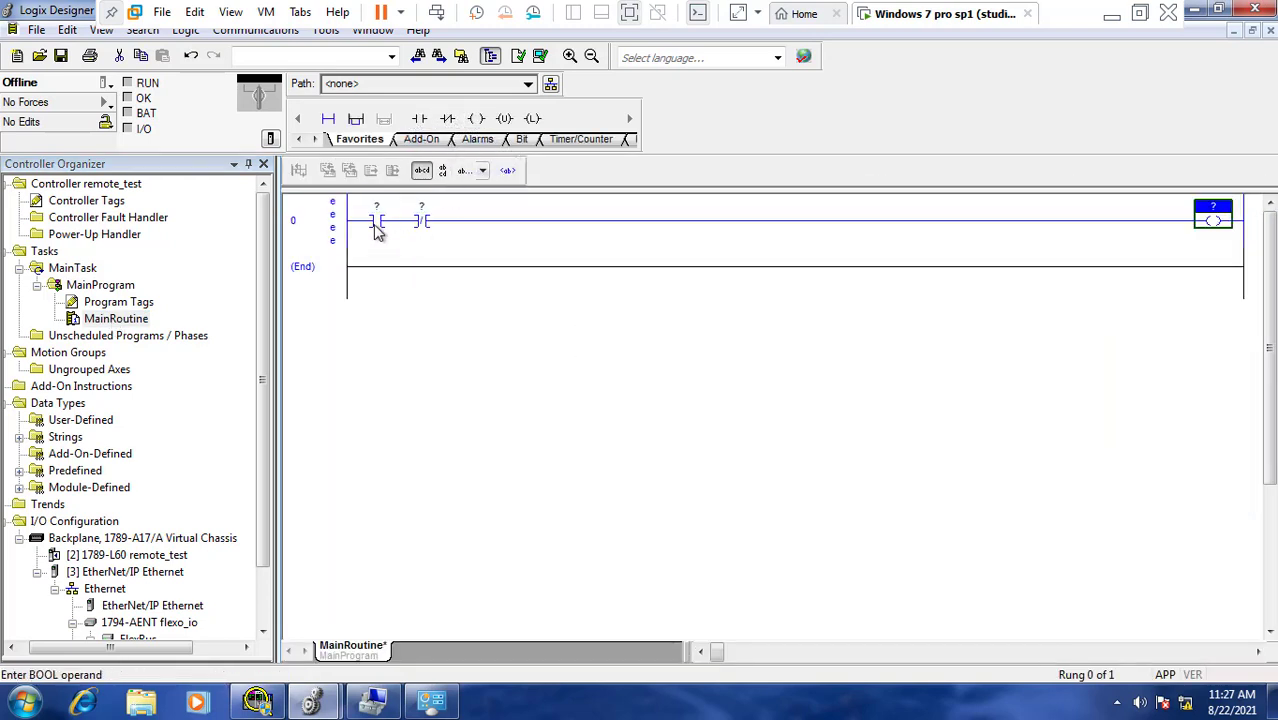
Add a branch around the first contact of rung 0 containing a single Examine On contact, cutting the surplus contact.
left_click(377, 220)
left_click(356, 120)
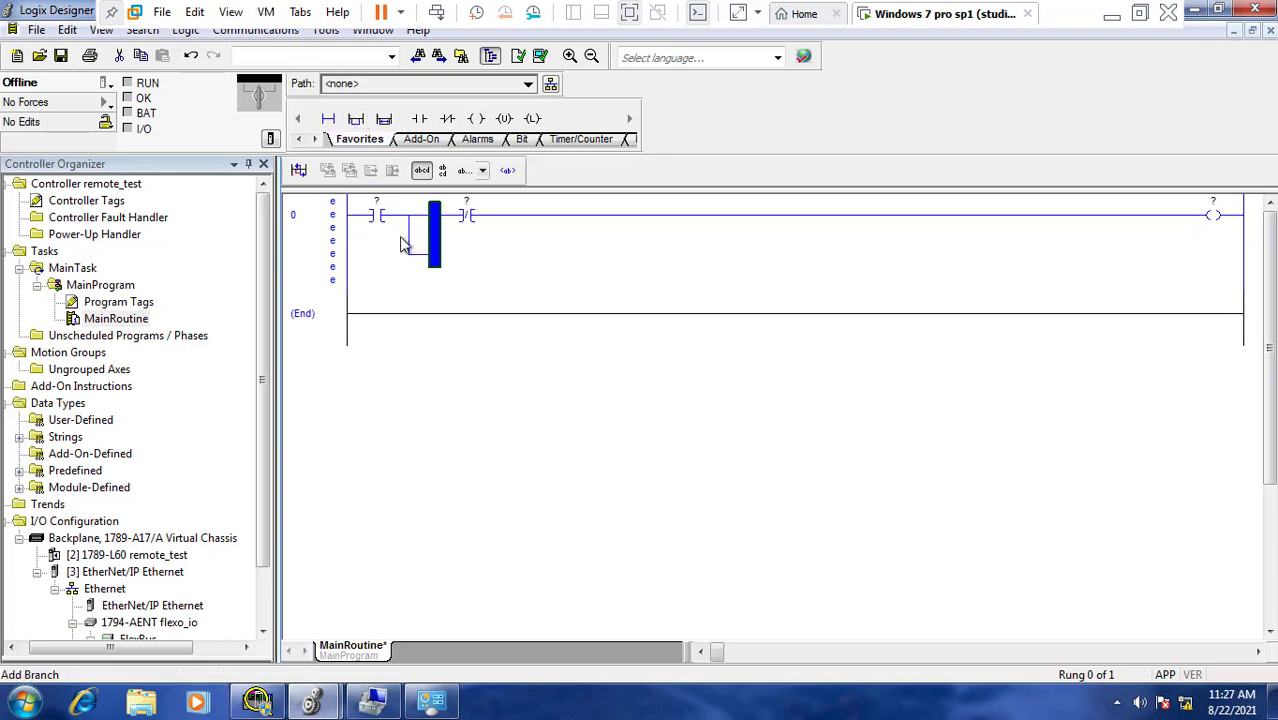
left_click_drag(378, 219, 428, 234)
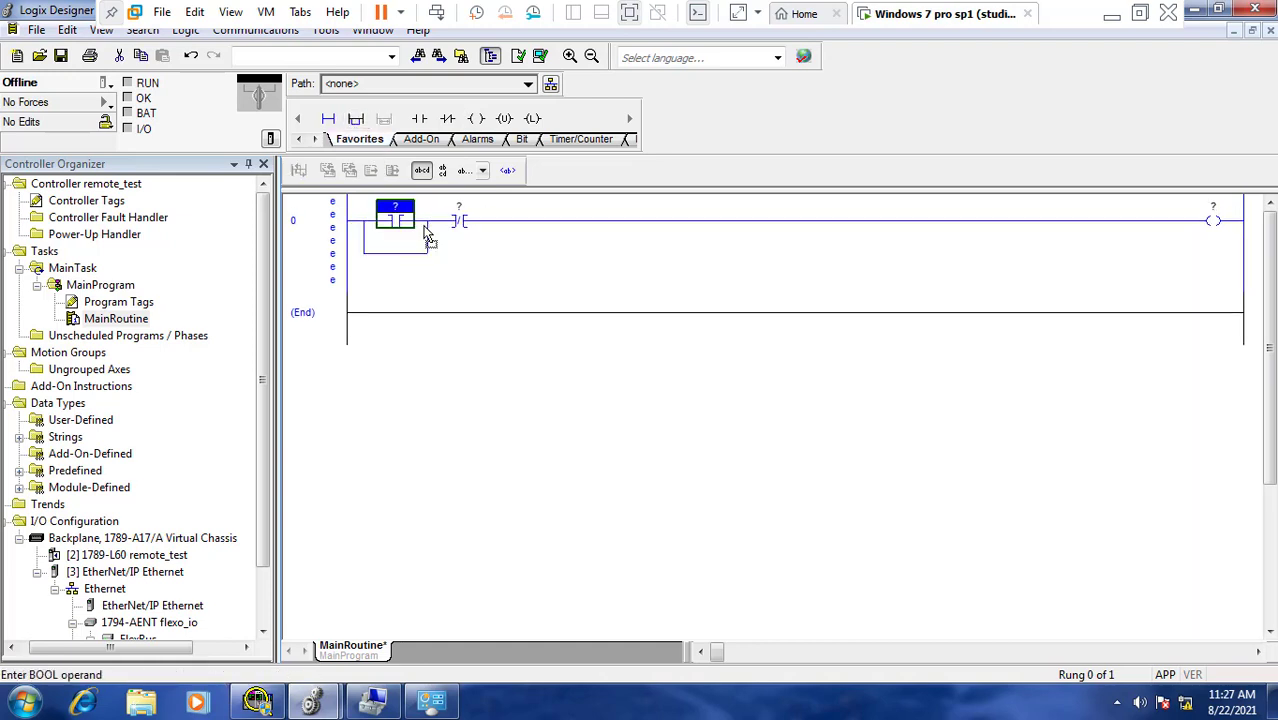
left_click(364, 254)
left_click(419, 119)
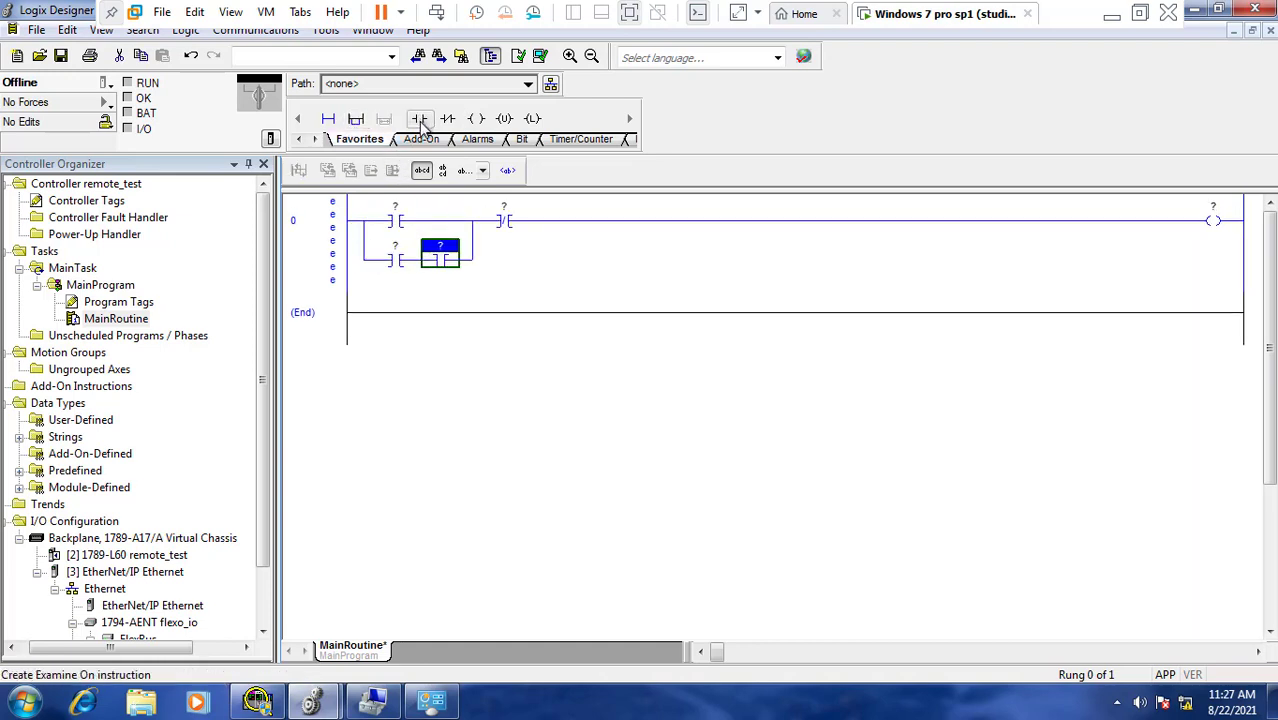
right_click(453, 259)
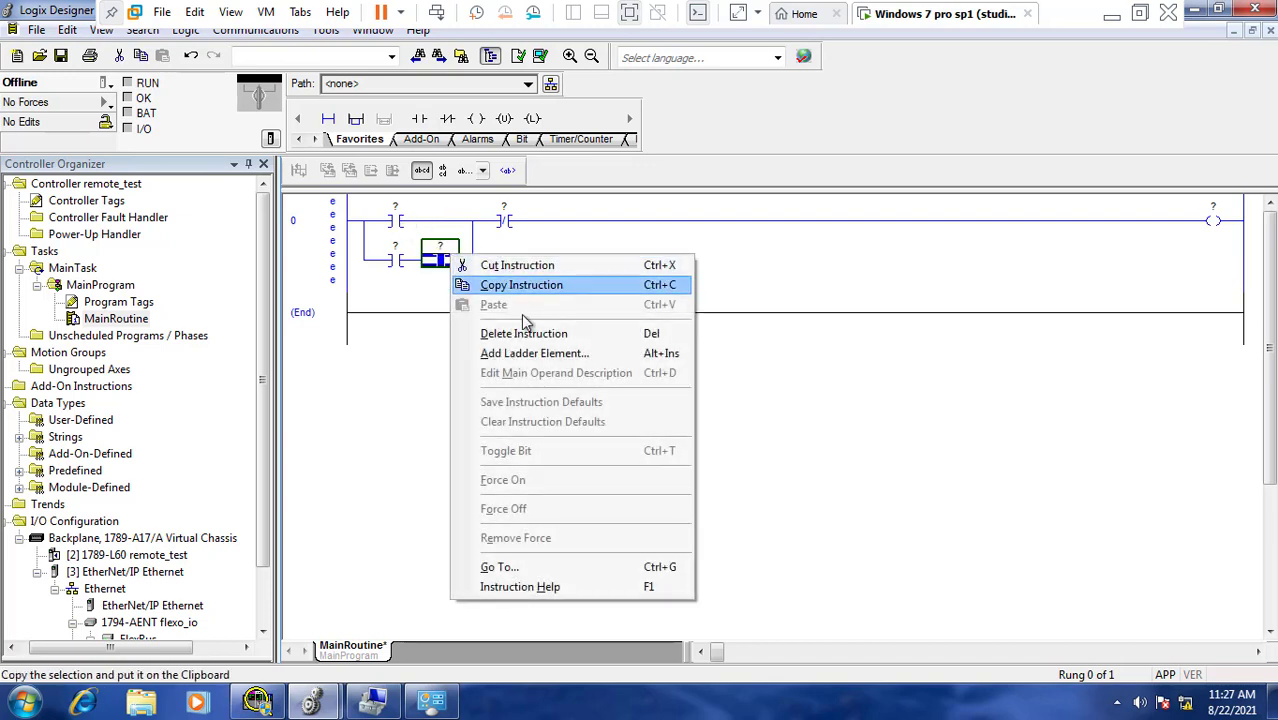
left_click(456, 268)
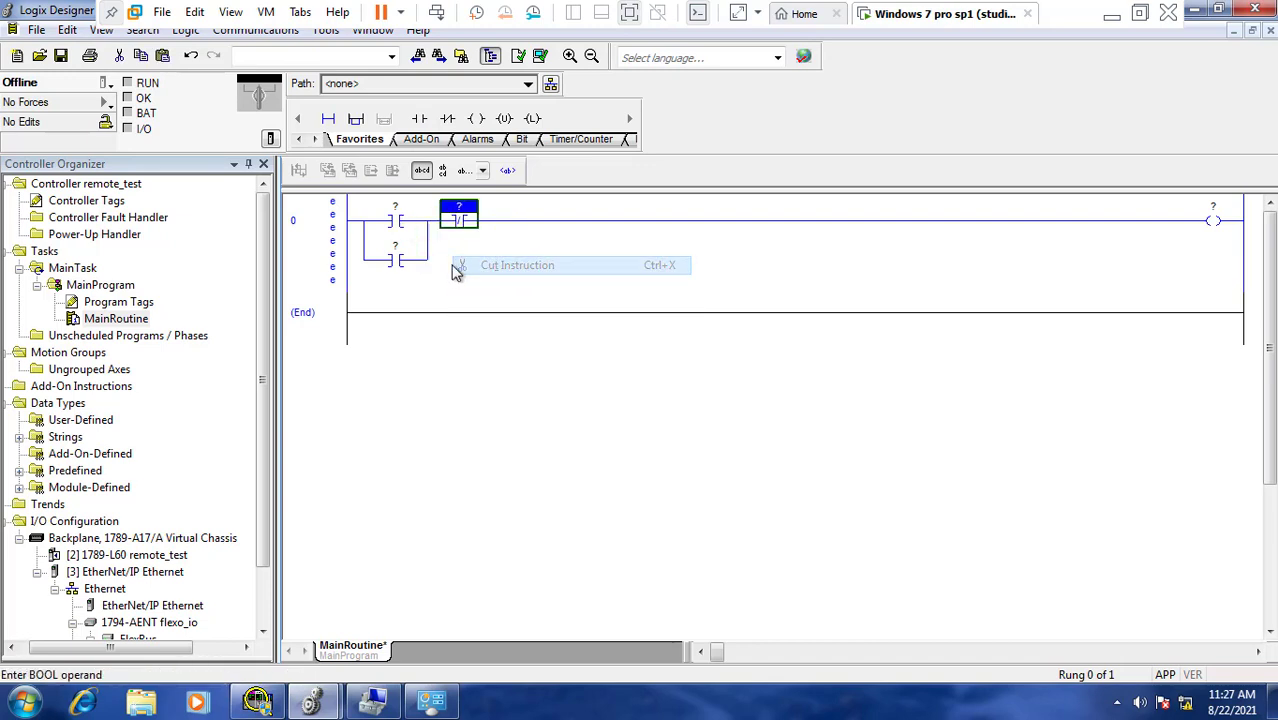
Assign the start tag to the first Examine On contact of rung 0.
double_click(396, 208)
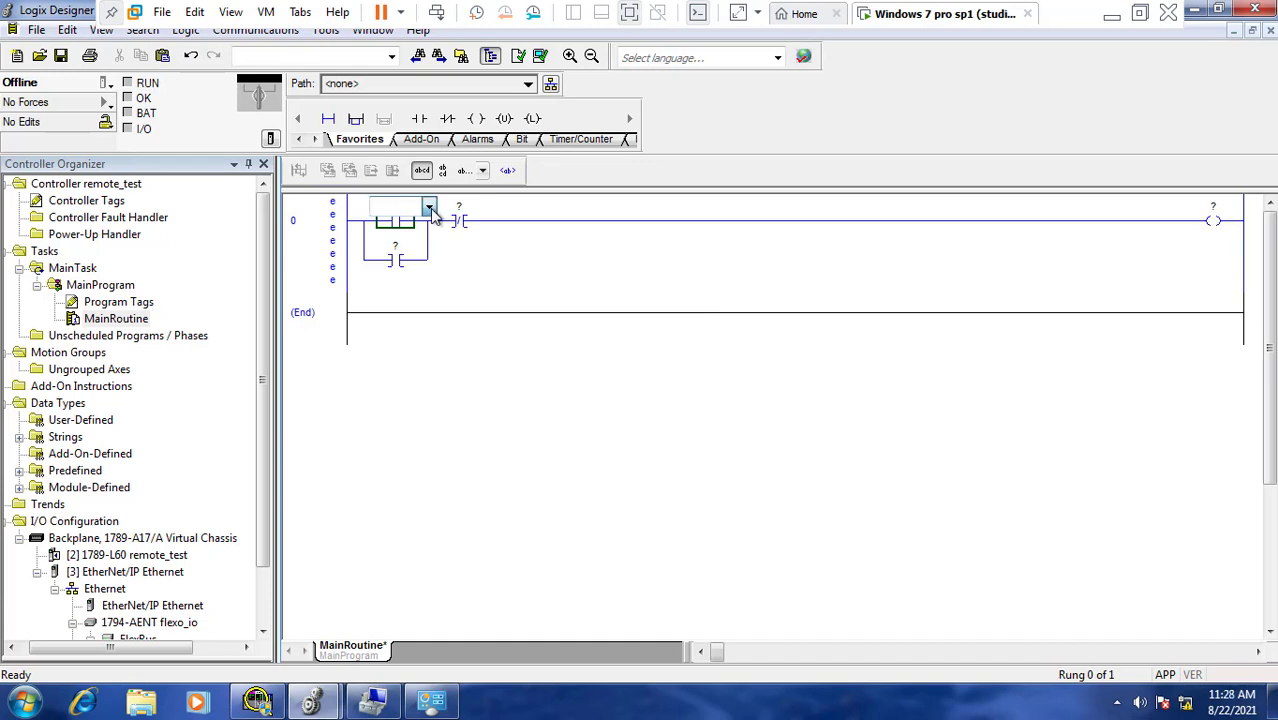
left_click(430, 207)
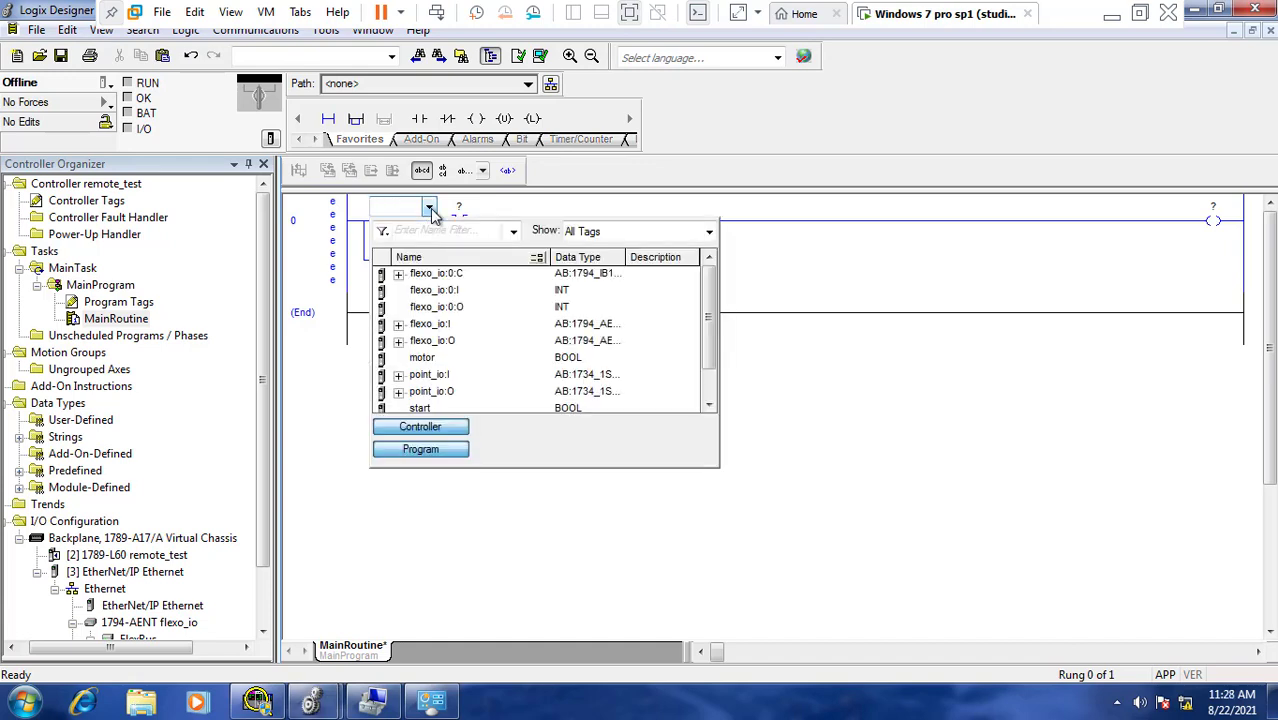
left_click(709, 406)
left_click(709, 406)
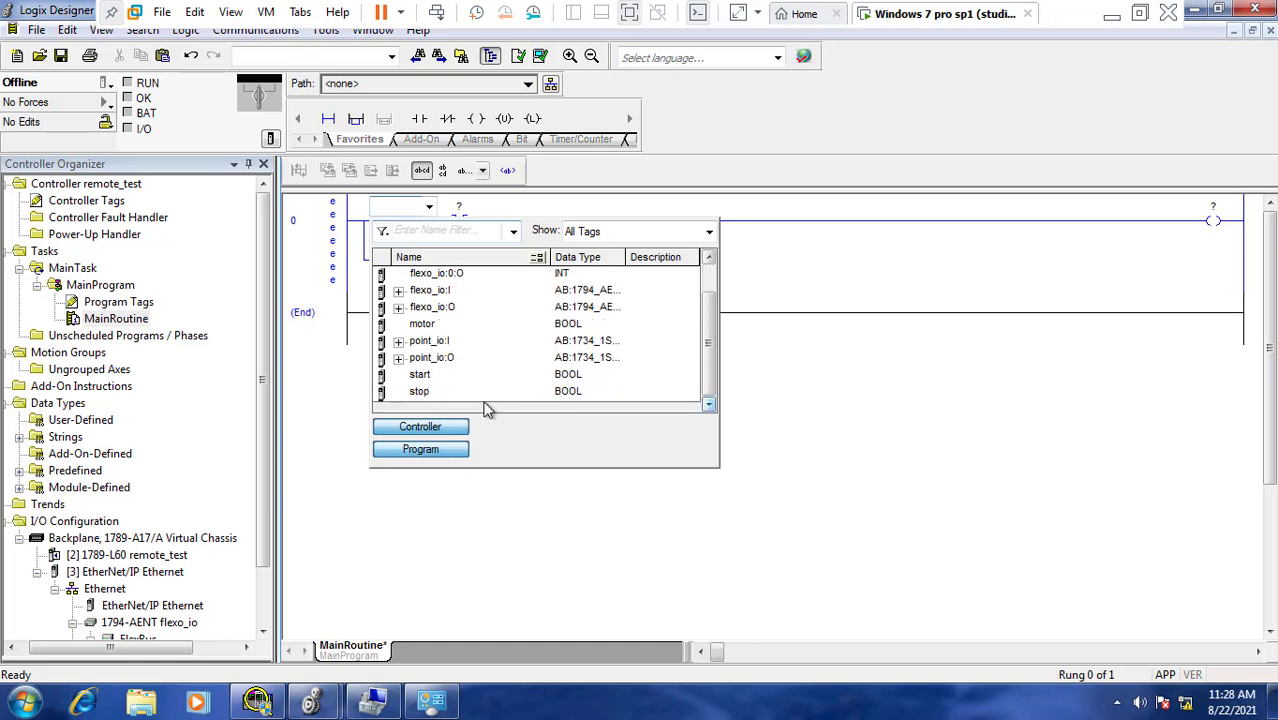
double_click(419, 375)
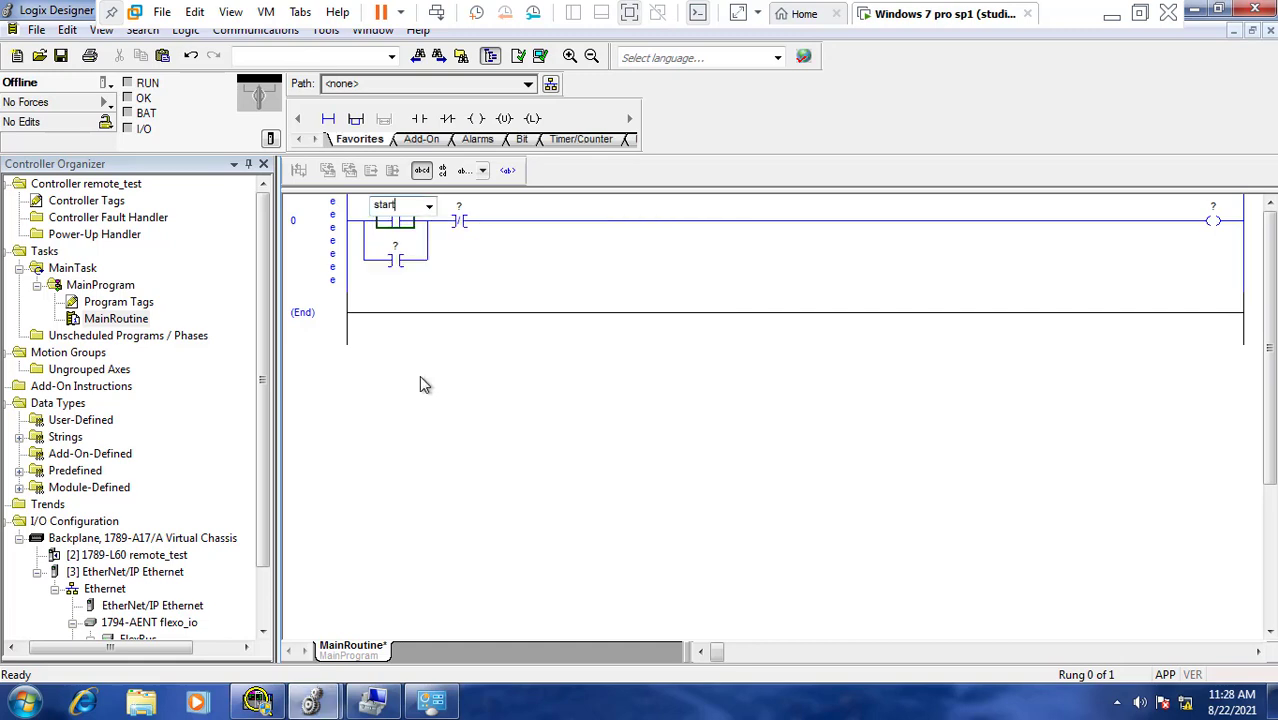
left_click(516, 224)
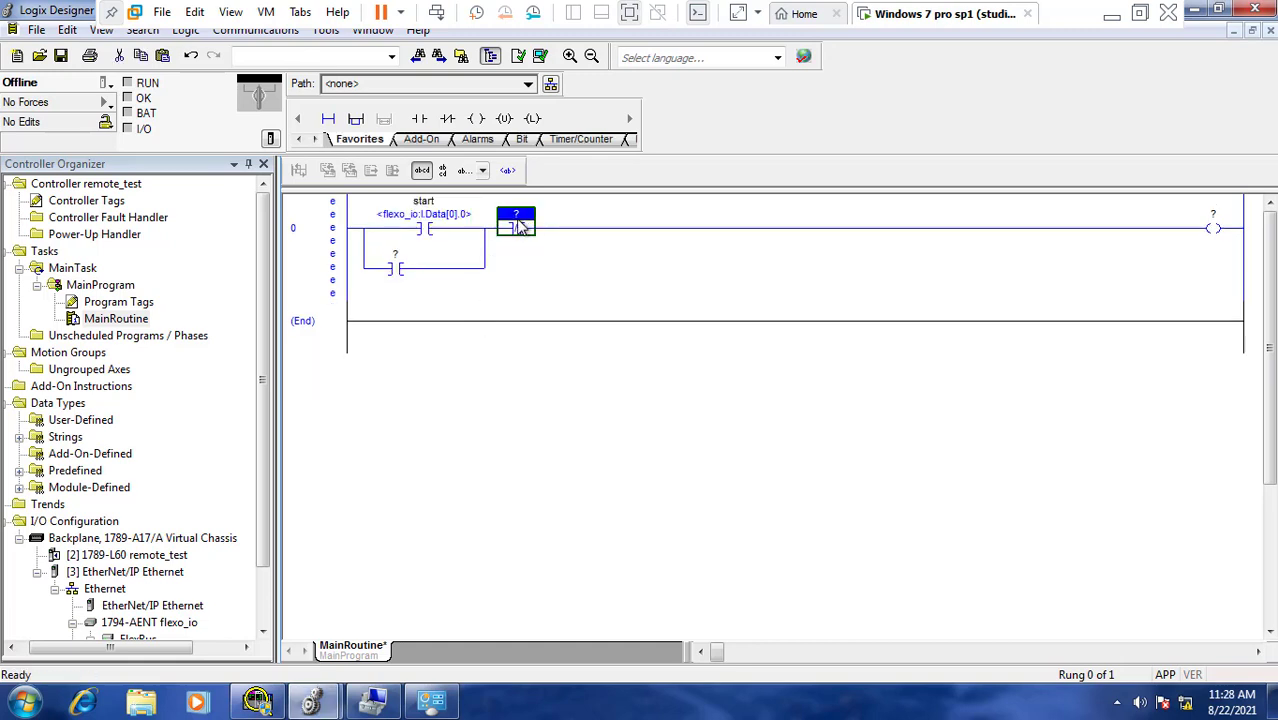
Assign the stop tag to the Examine Off contact of rung 0.
double_click(516, 215)
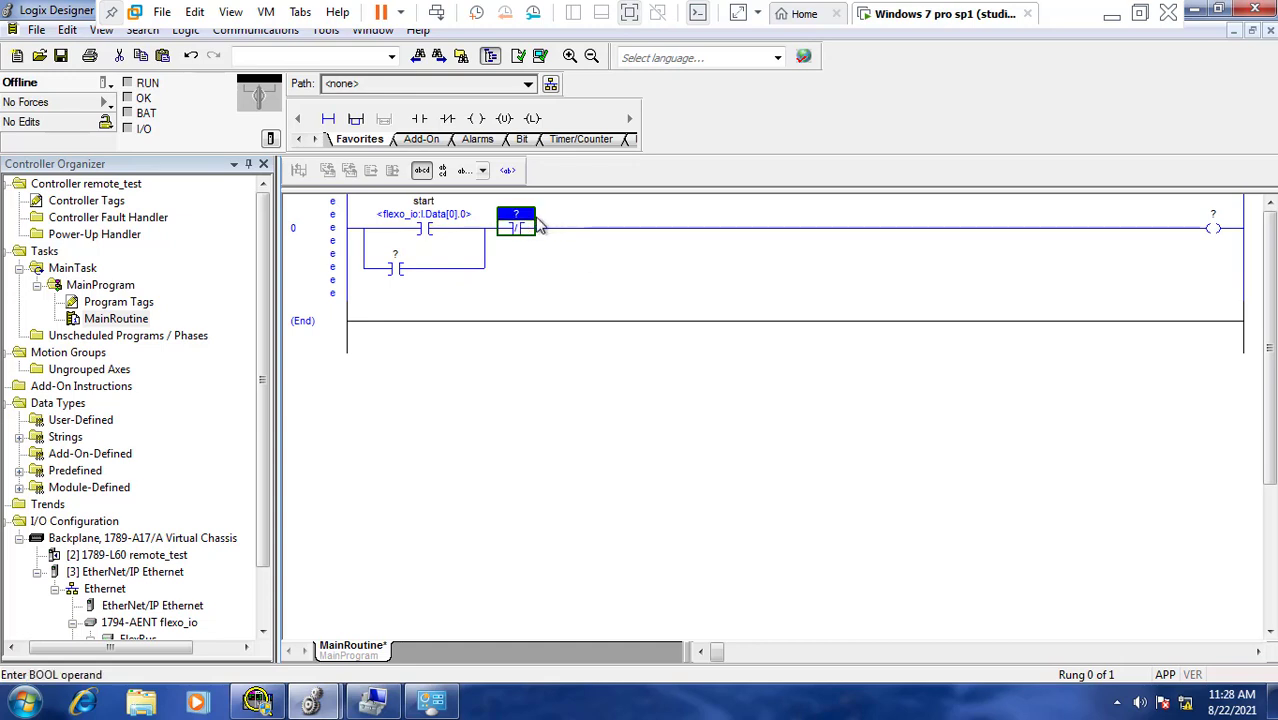
left_click(549, 214)
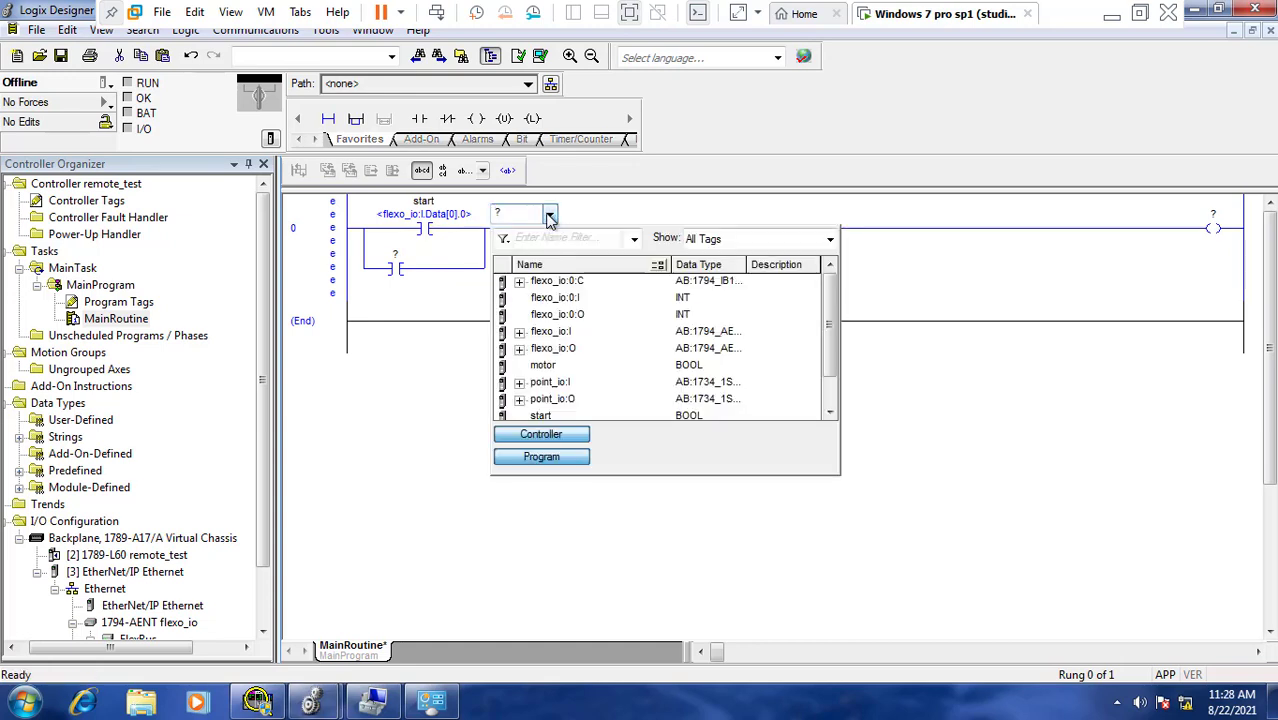
left_click(829, 412)
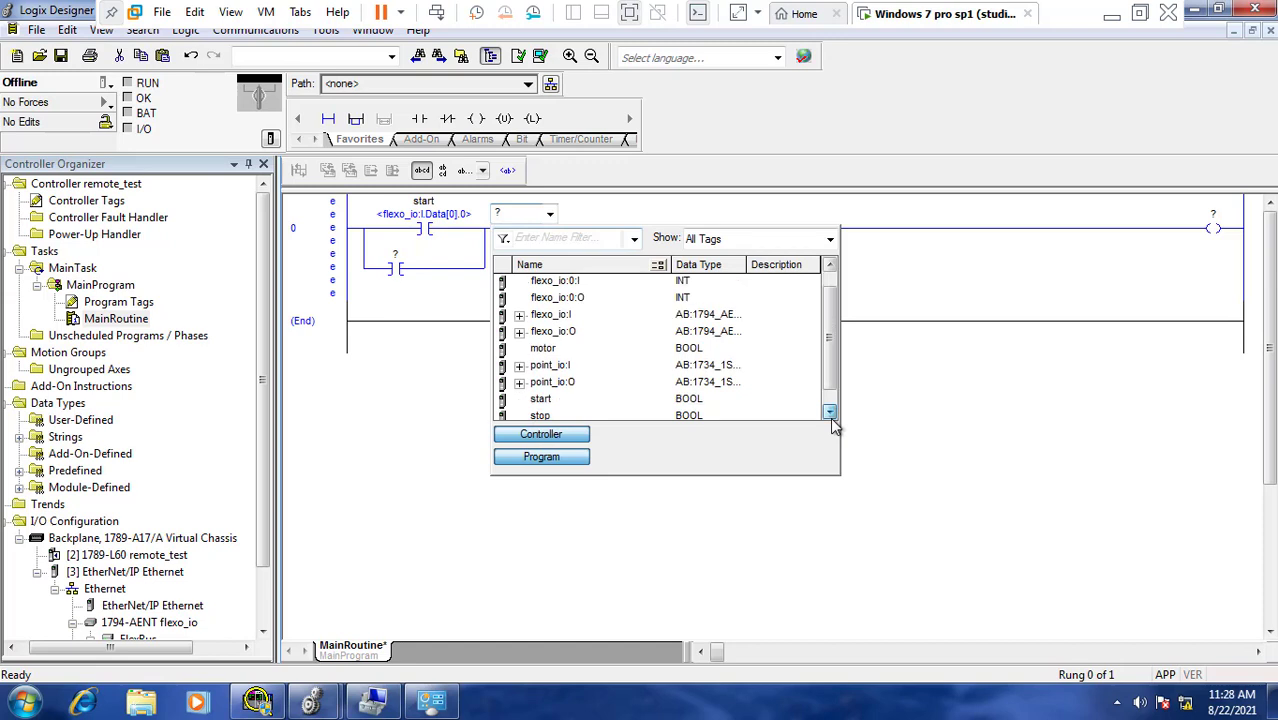
left_click(829, 412)
double_click(543, 399)
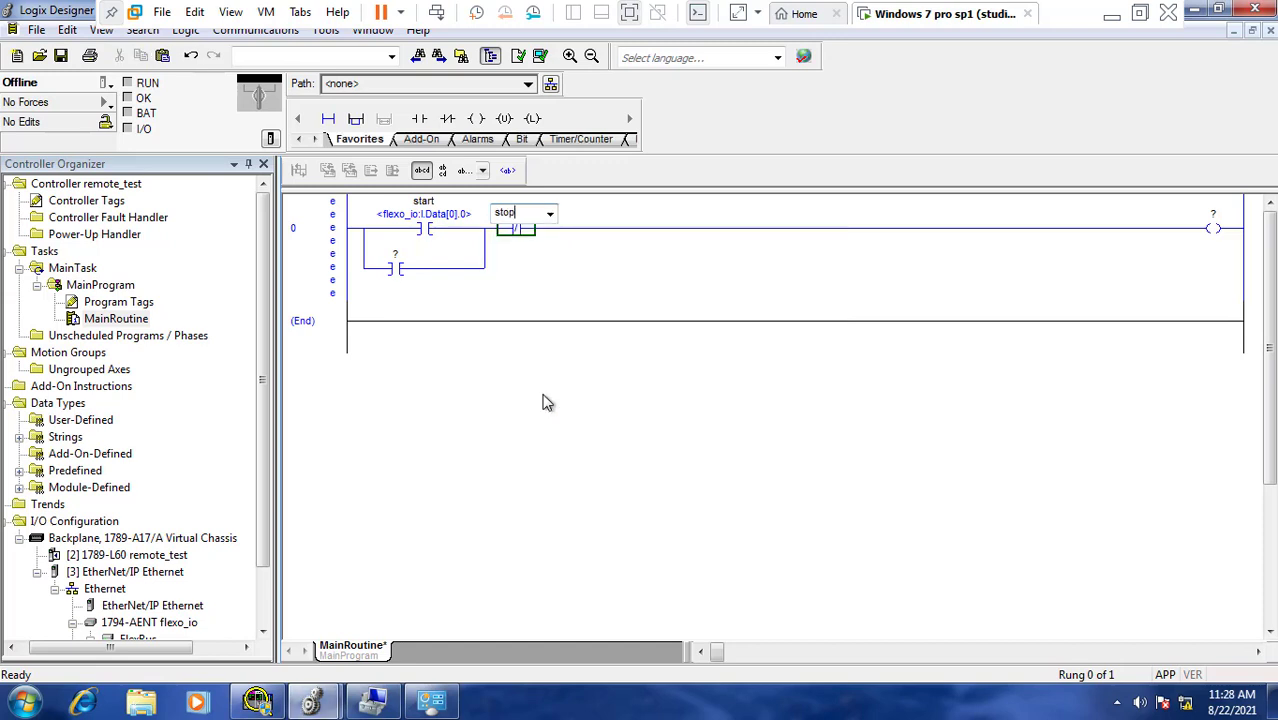
key("Return")
Assign the motor tag to the Examine On contact in the branch and to the output coil of rung 0.
left_click(396, 265)
mouse_move(396, 265)
left_mouse_down()
mouse_move(438, 264)
mouse_move(398, 265)
left_mouse_up()
double_click(395, 255)
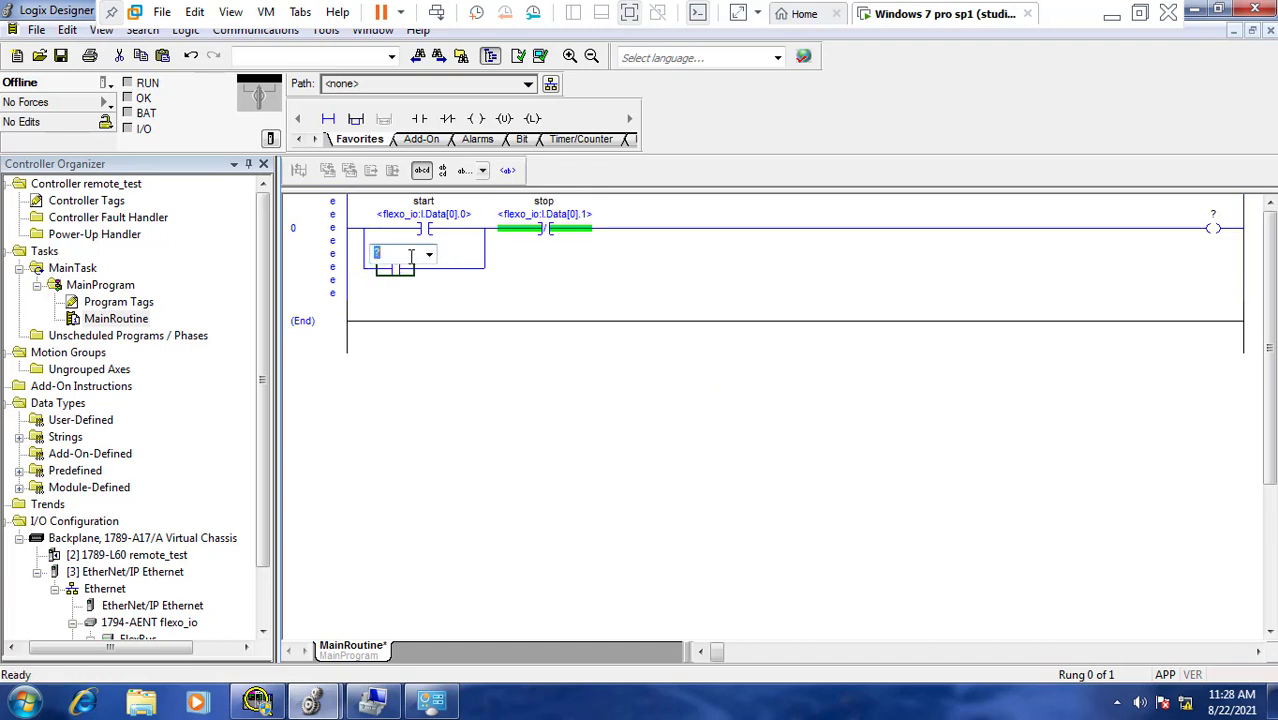
left_click(430, 256)
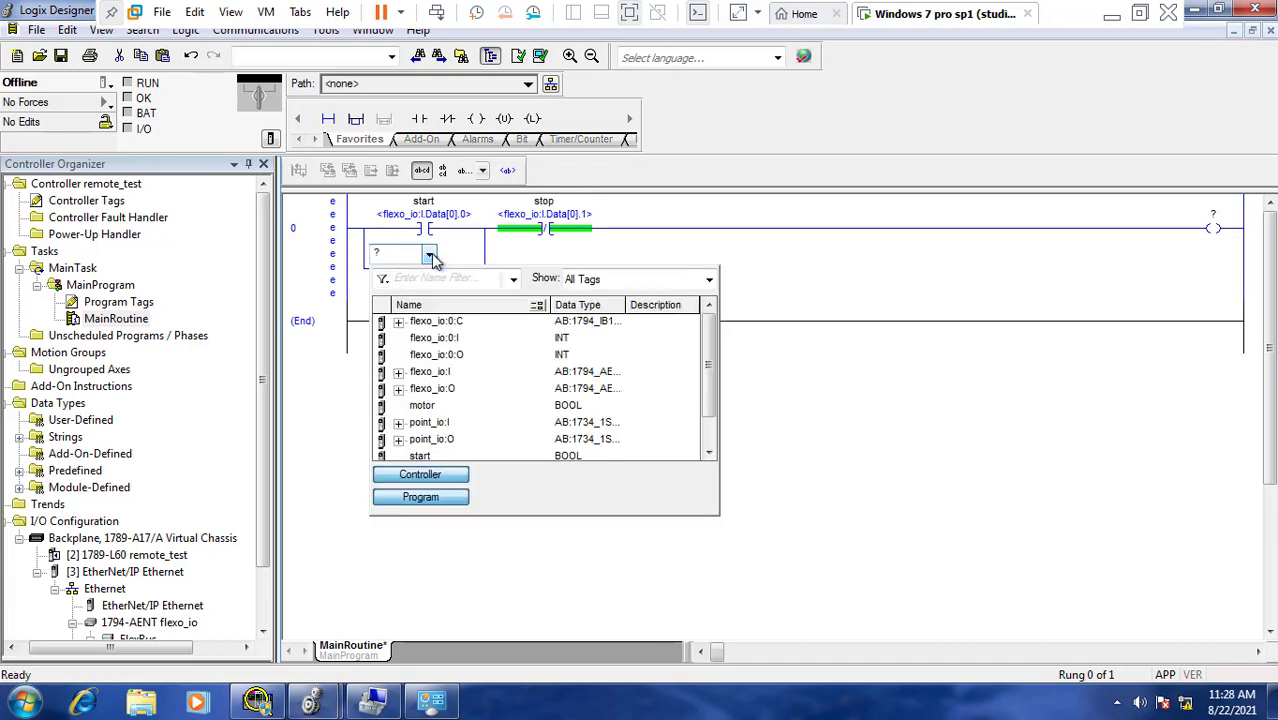
left_click(424, 407)
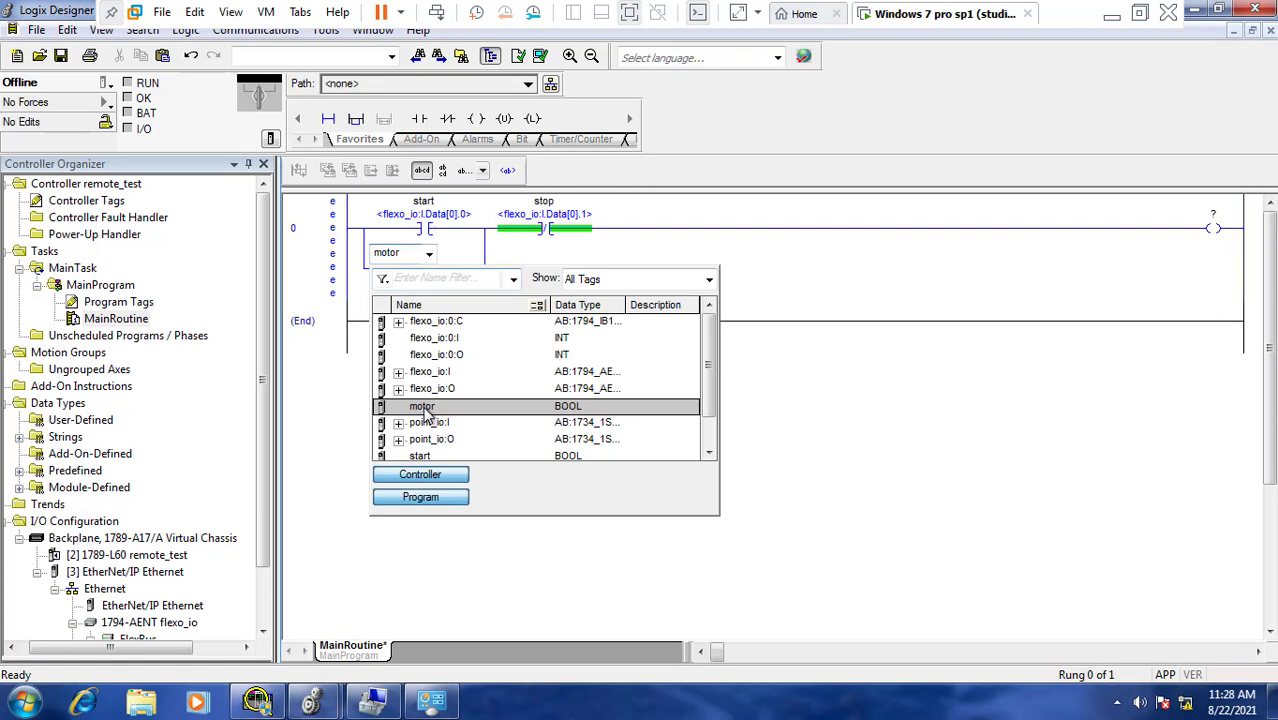
left_click(707, 453)
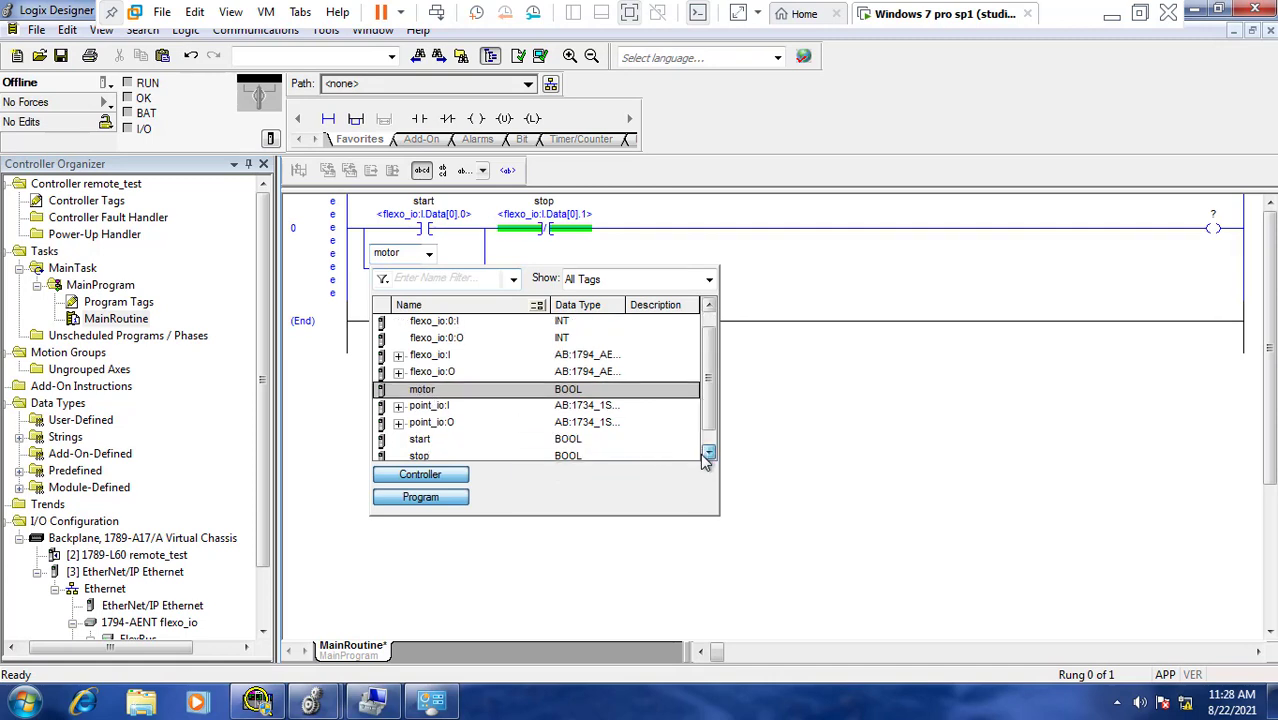
left_click(707, 453)
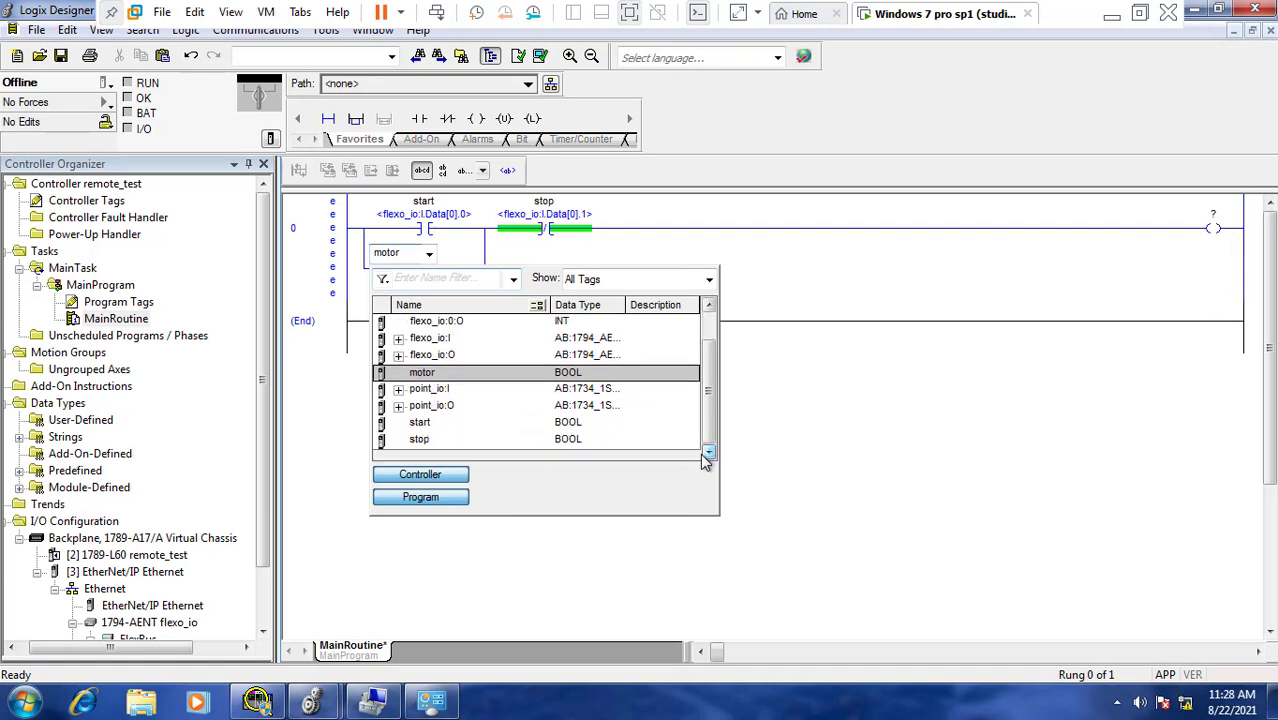
double_click(430, 375)
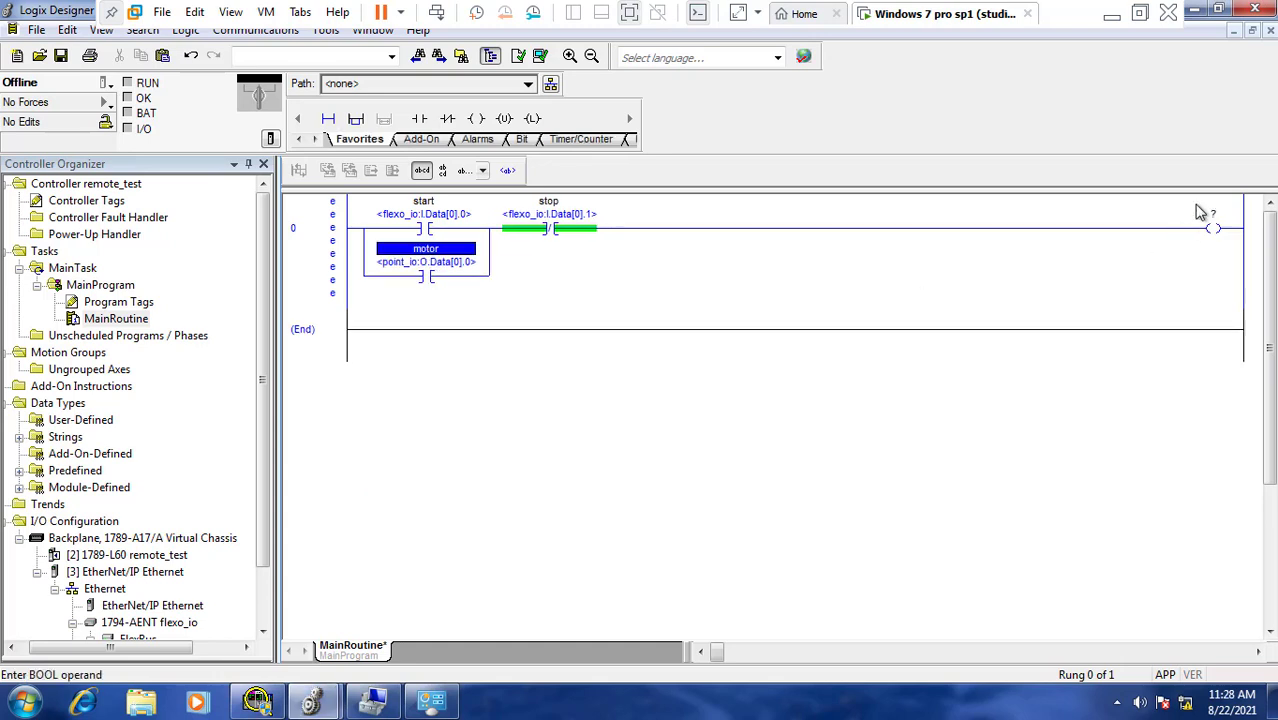
left_click_drag(447, 262, 1218, 220)
key("Left")
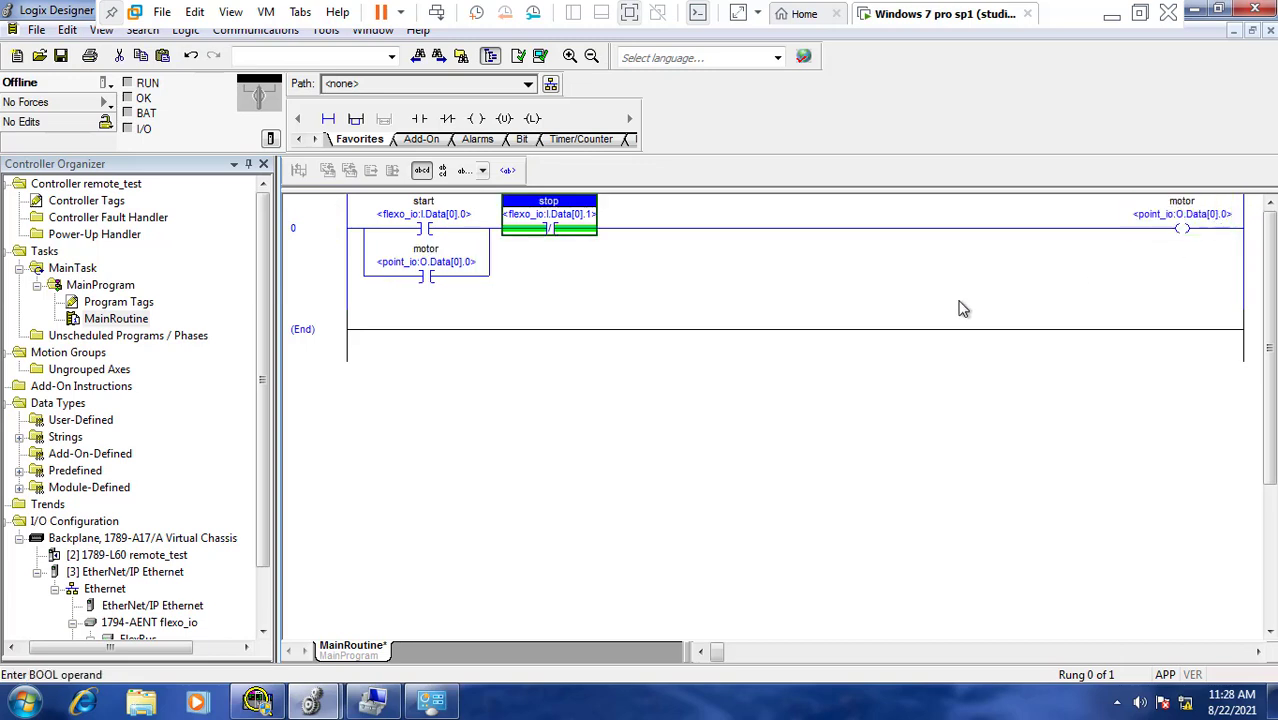
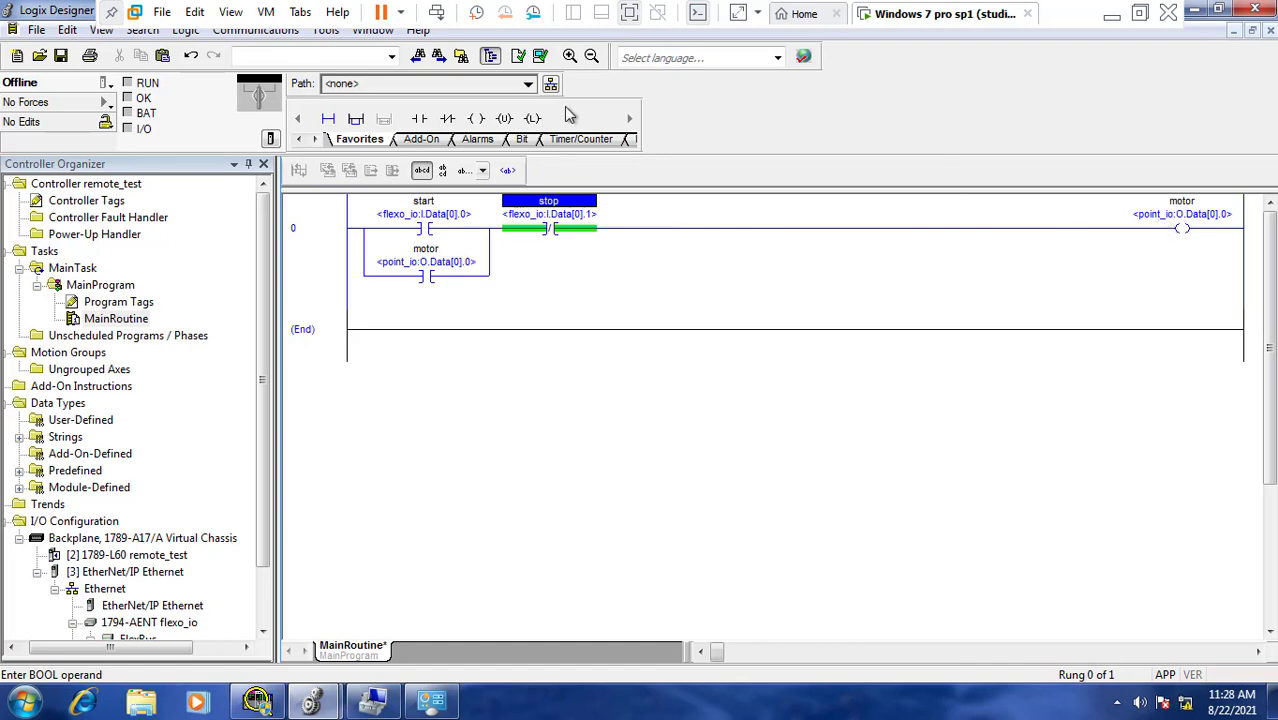
Download the remote_test project to the 1789-L60 controller in backplane slot 2, through AB_ETHIP-1 and 192.168.100.200.
left_click(252, 31)
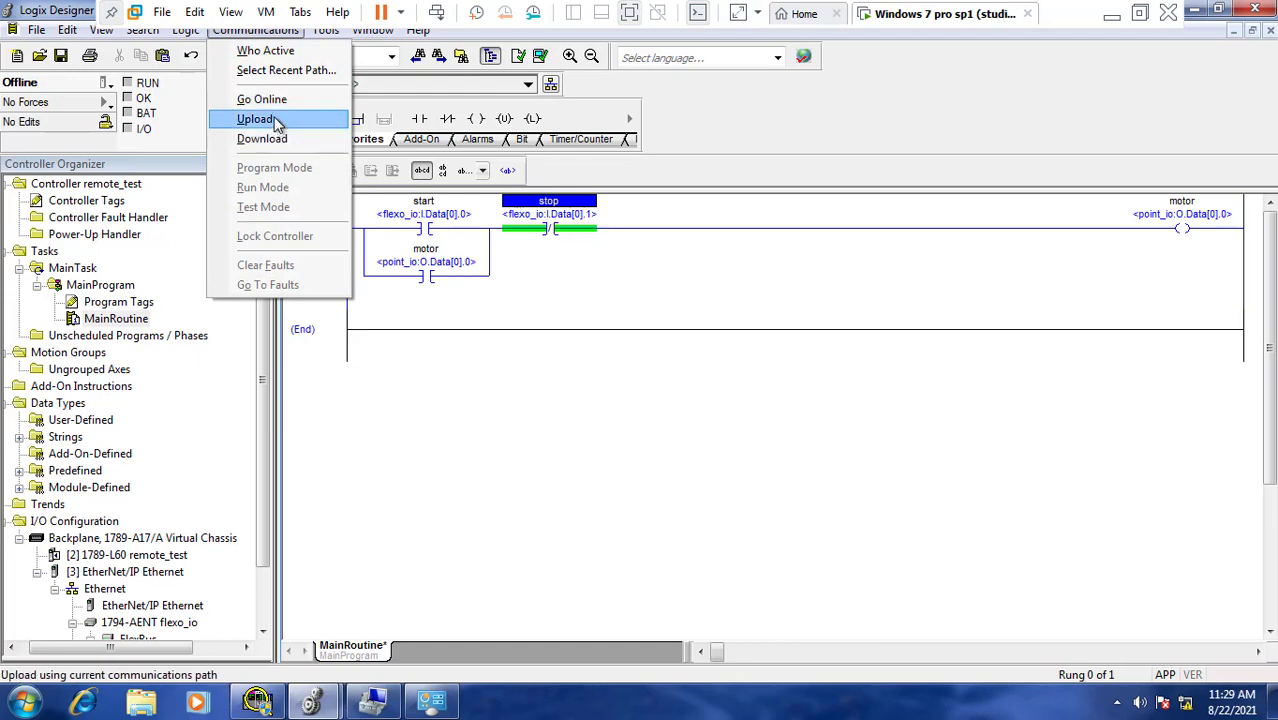
left_click(266, 52)
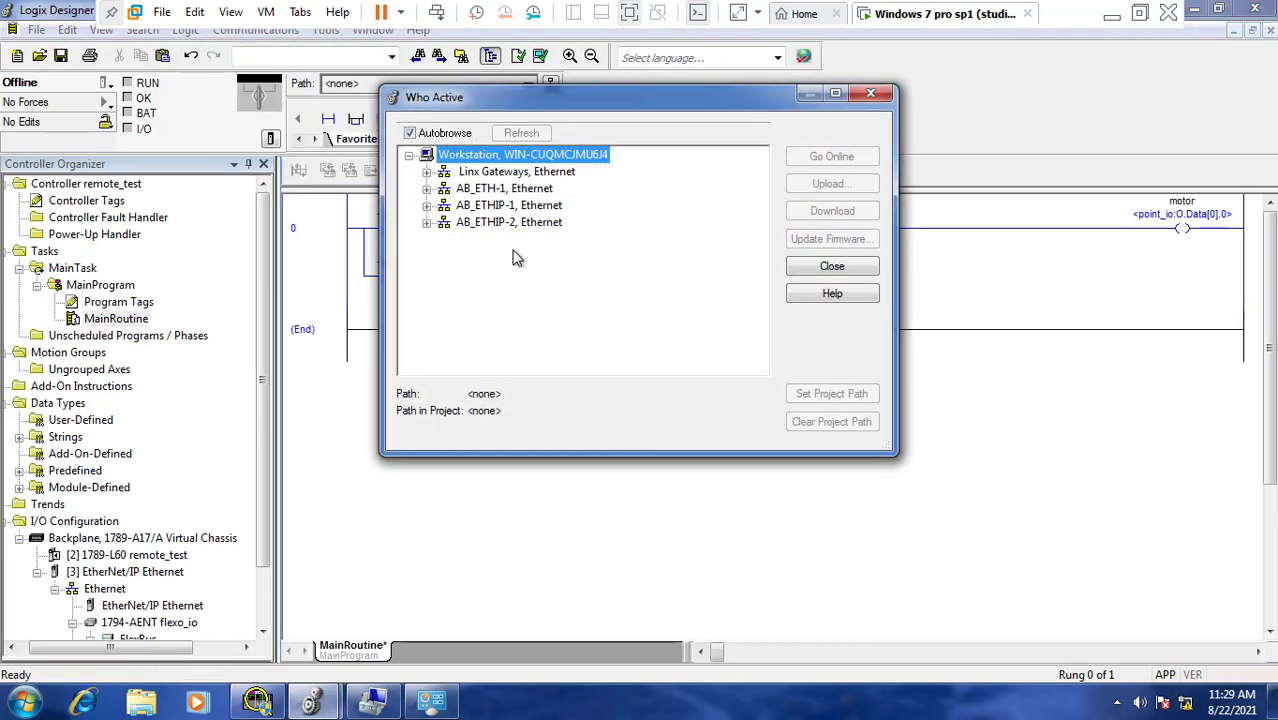
left_click(490, 205)
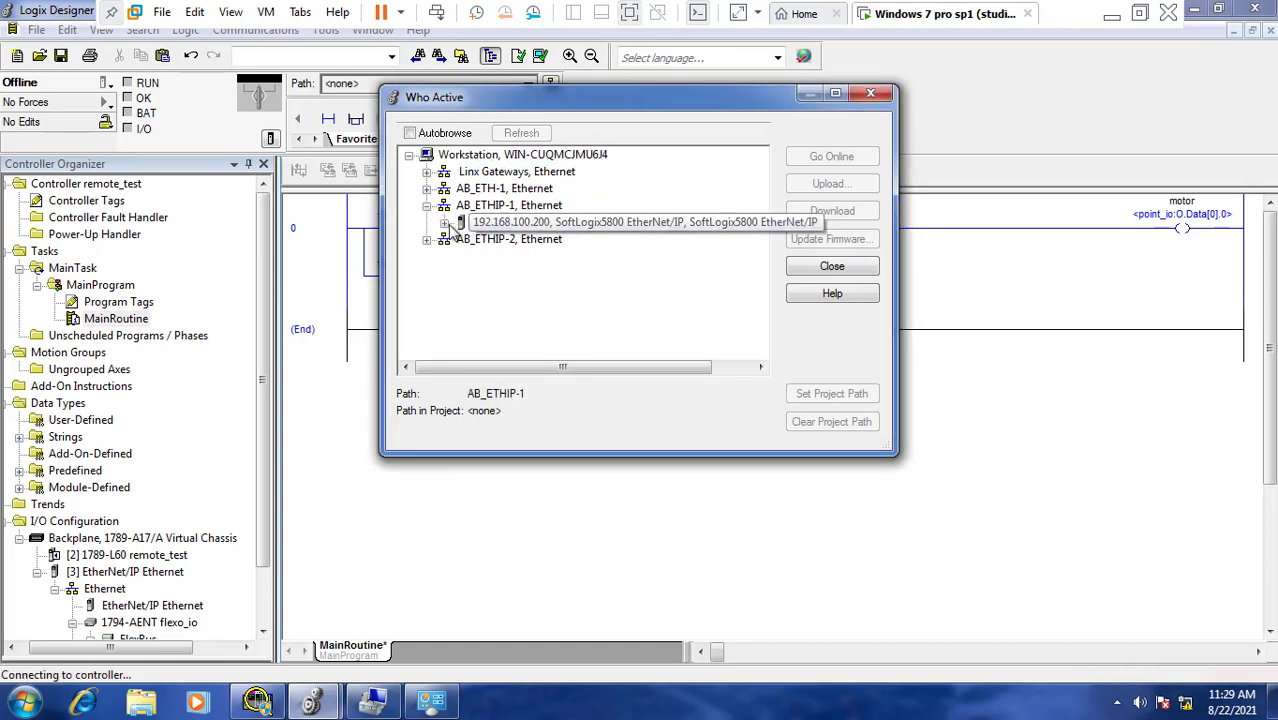
left_click(495, 228)
left_click(510, 243)
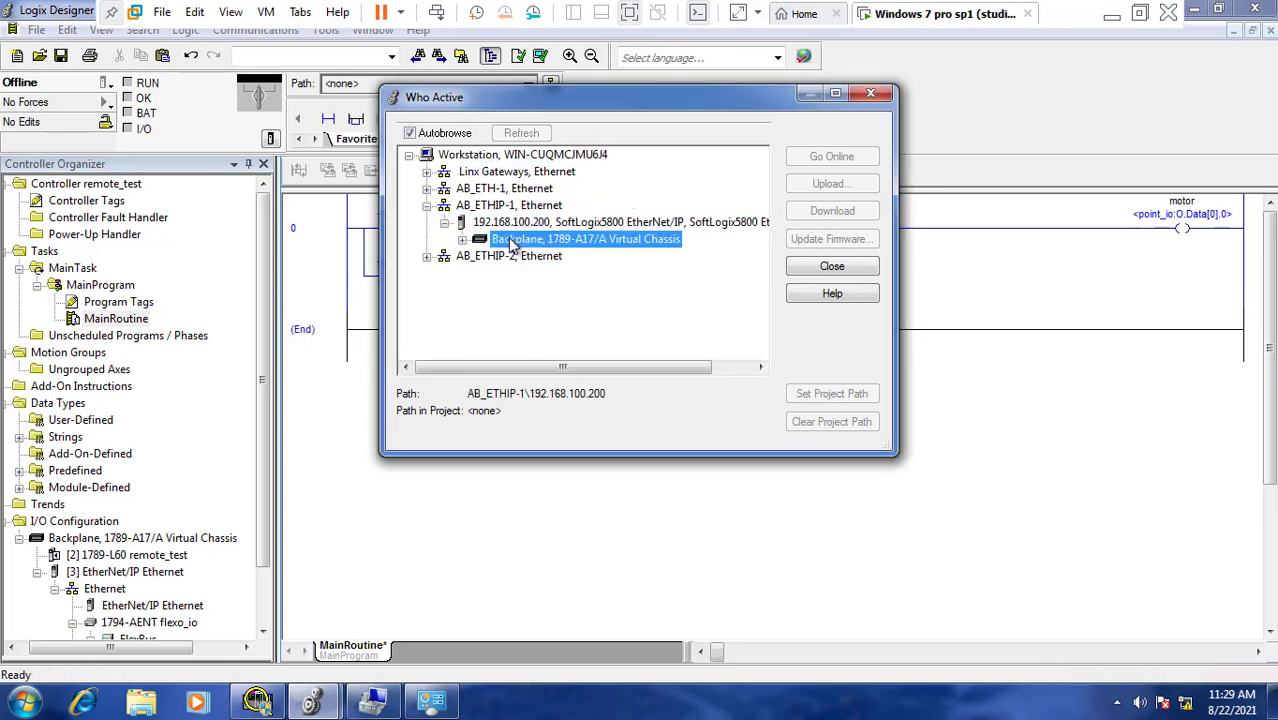
left_click(461, 240)
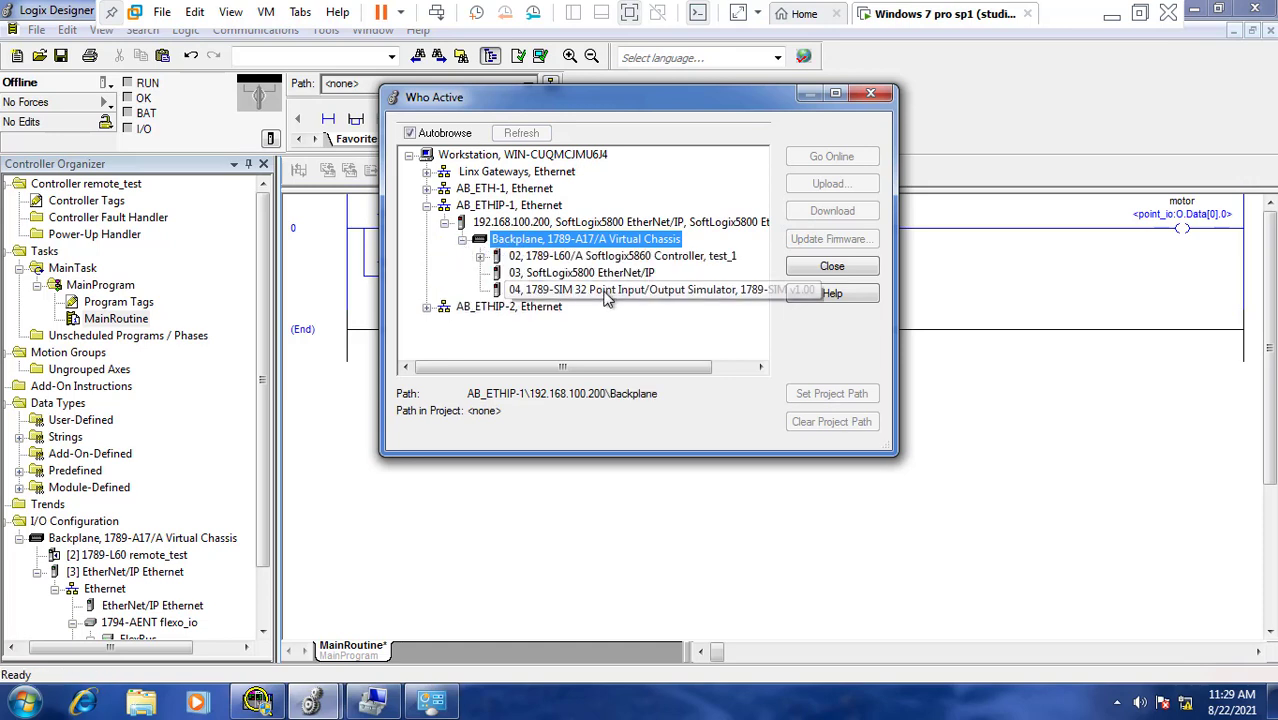
left_click(580, 258)
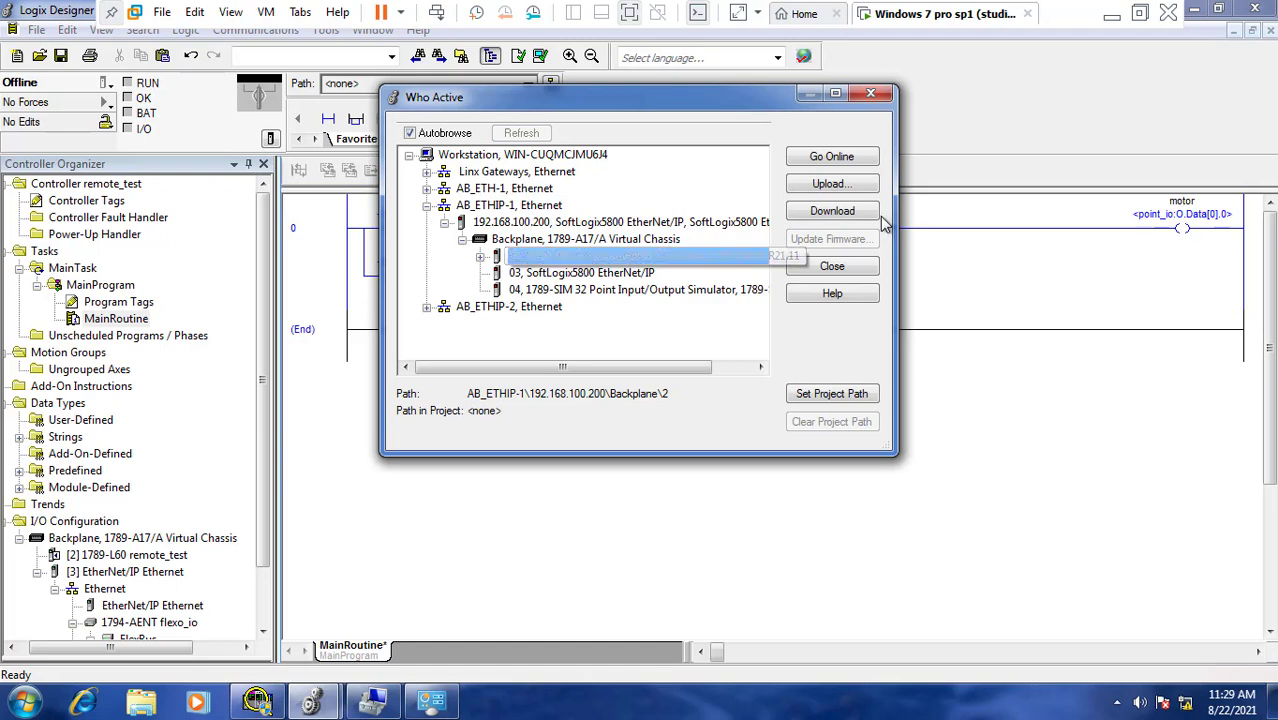
left_click(847, 215)
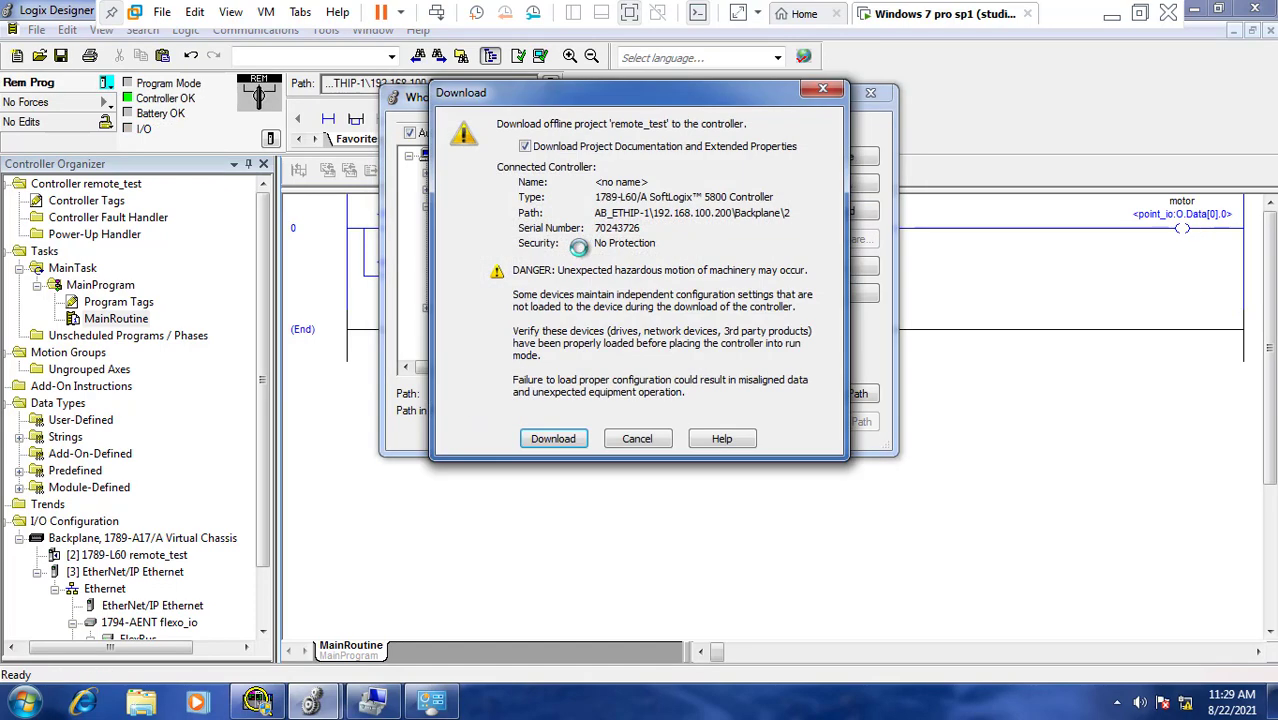
left_click(555, 440)
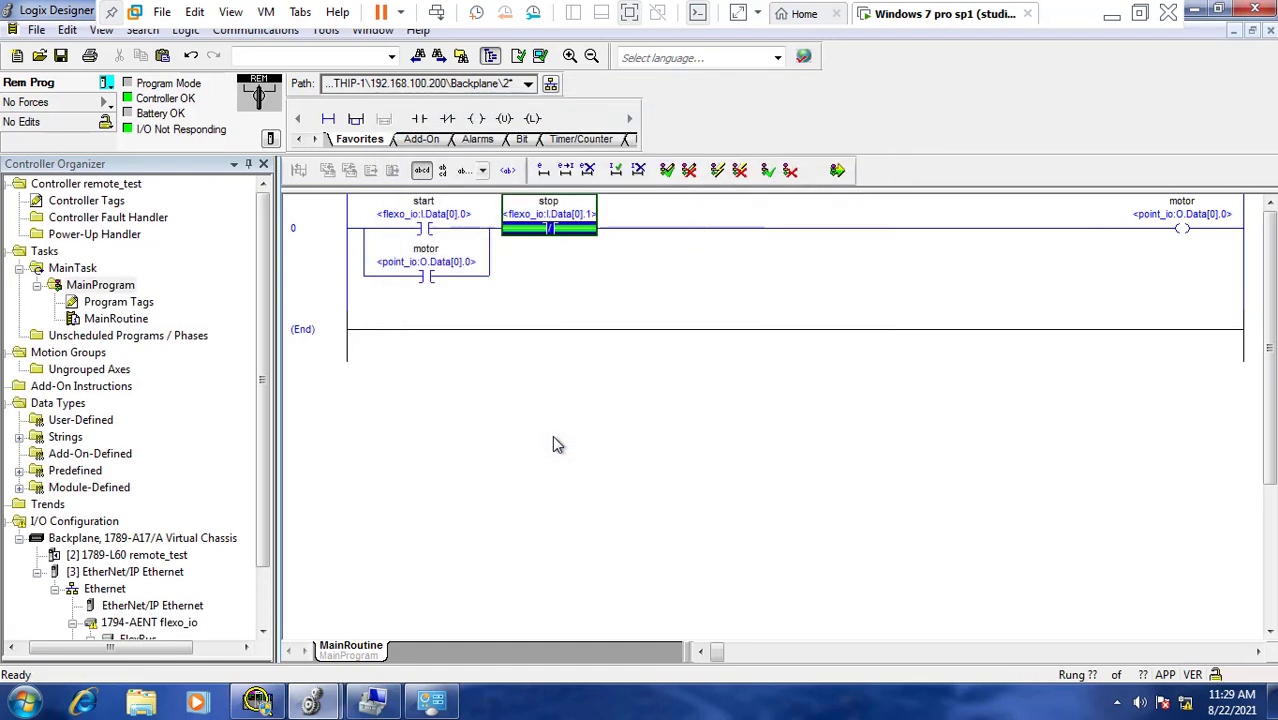
Change the controller mode to Remote Run.
left_click(107, 82)
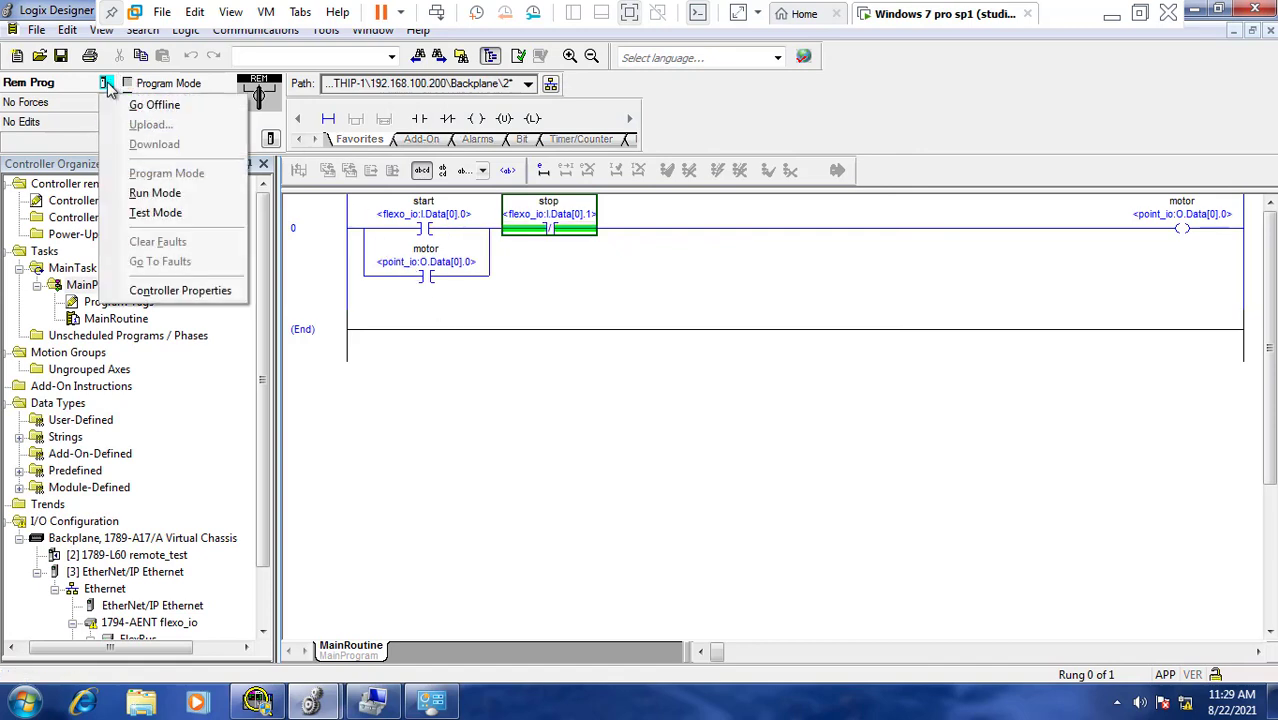
left_click(160, 196)
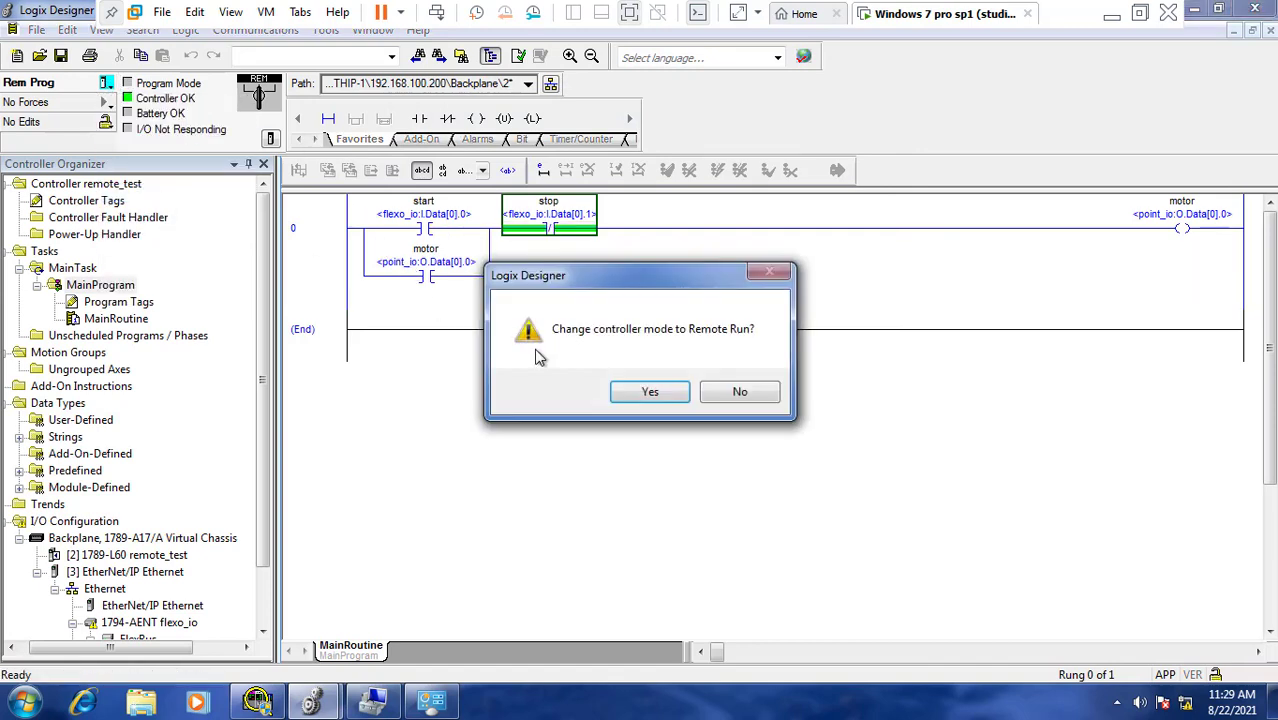
left_click(651, 392)
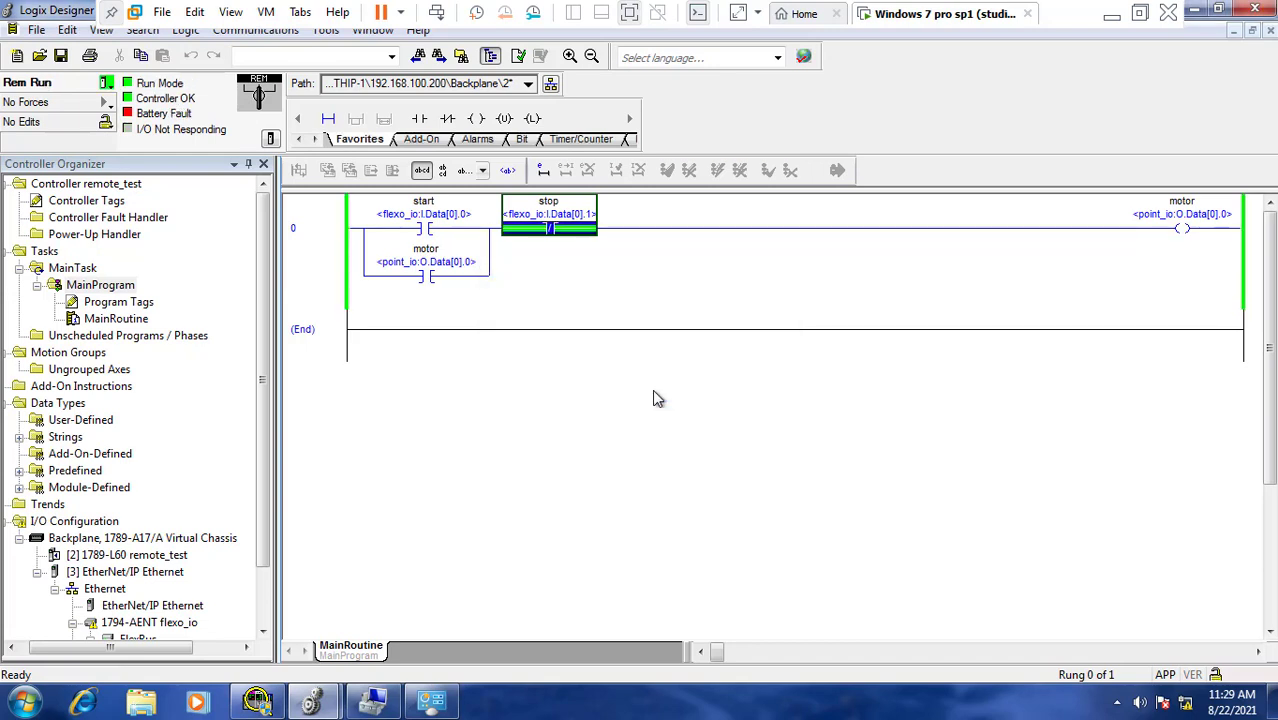
Test rung 0 by toggling the start bit on, followed by the stop bit.
left_click(424, 228)
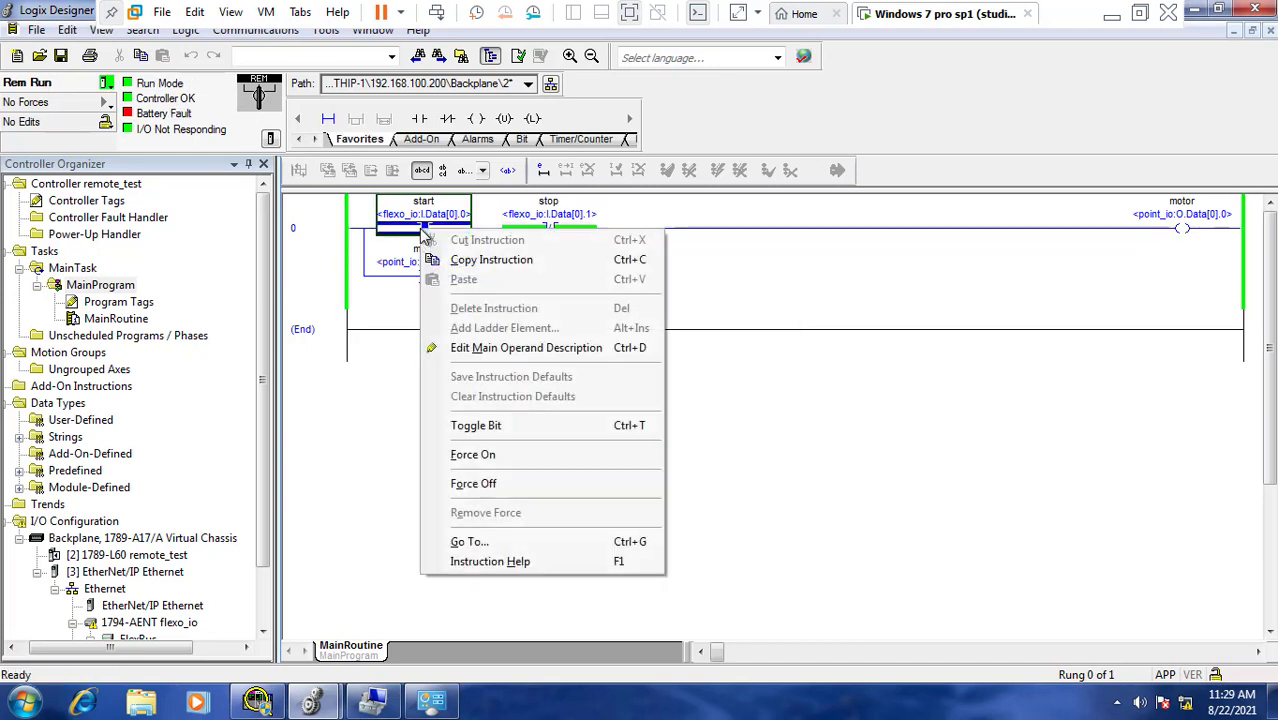
right_click(421, 230)
left_click(504, 428)
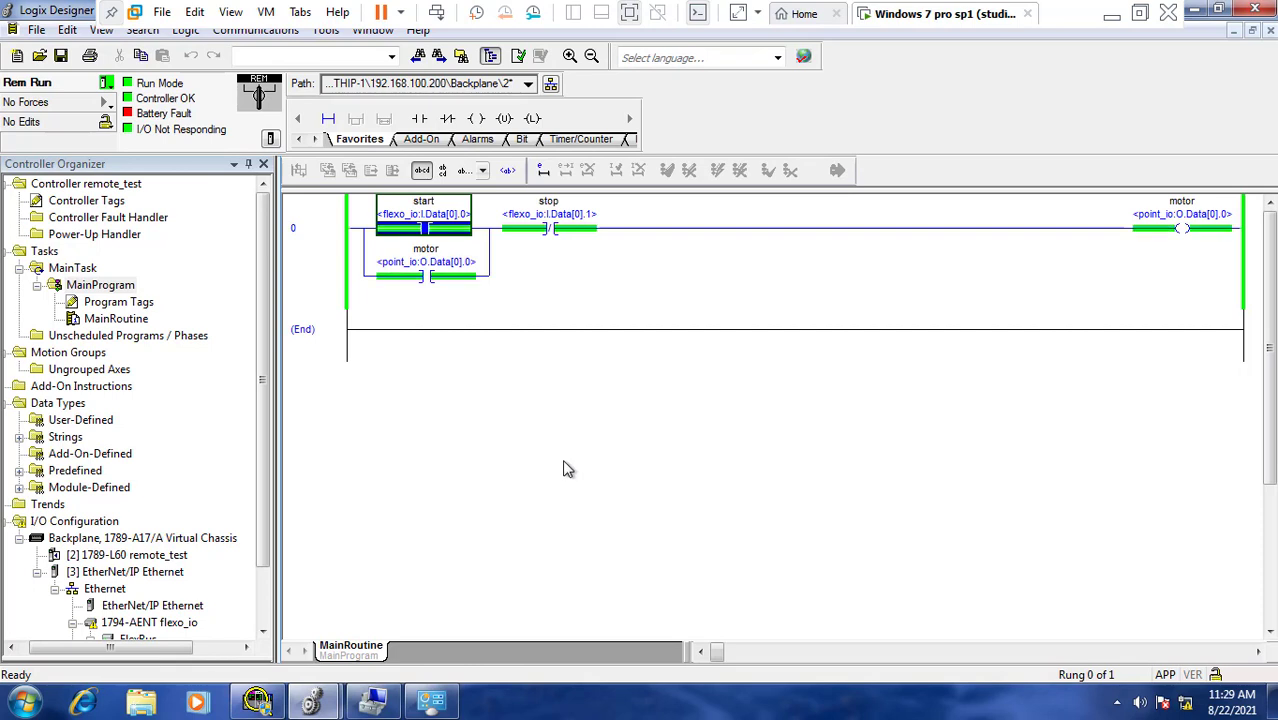
right_click(559, 229)
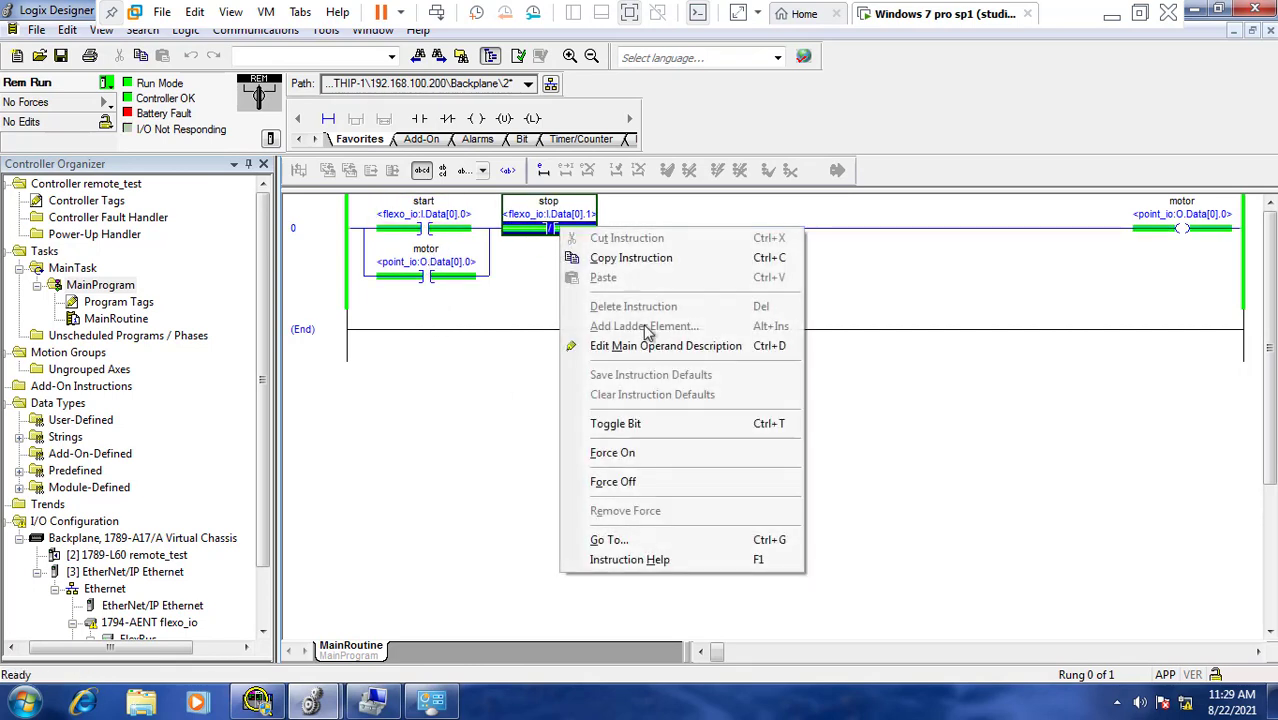
left_click(655, 424)
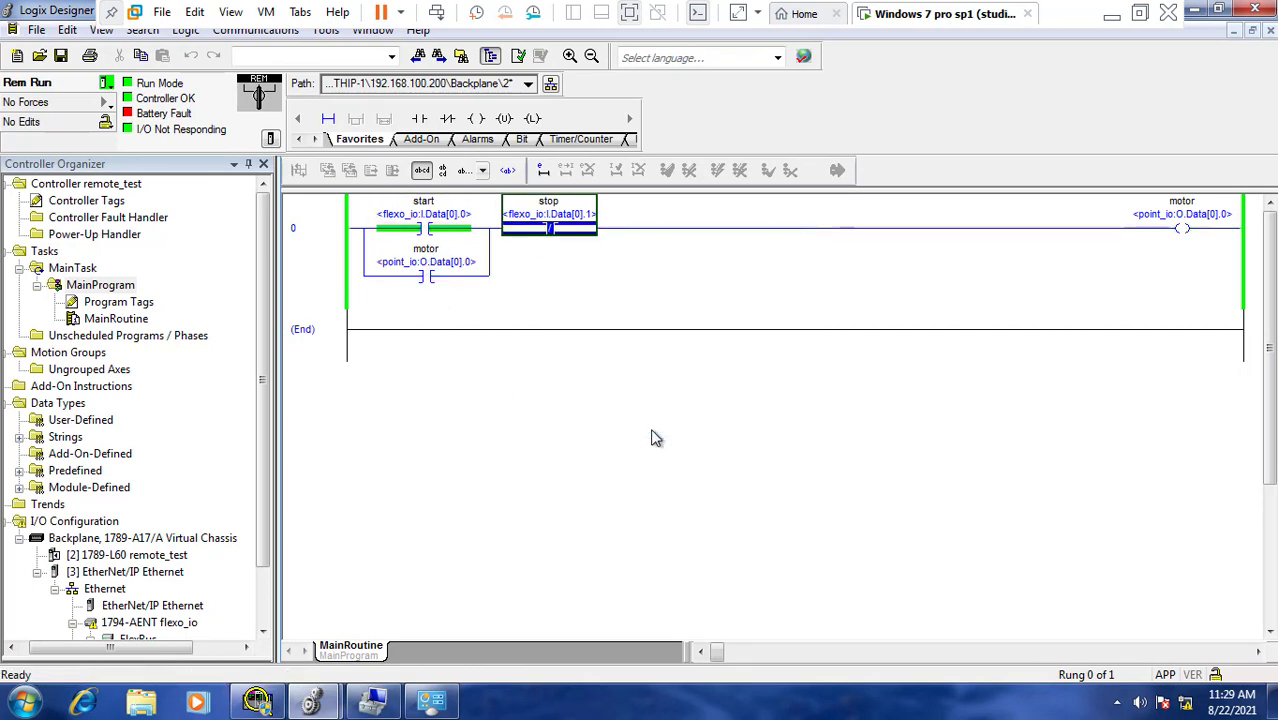
Toggle the start and stop bits of rung 0 back off and switch the start bit on again.
right_click(430, 229)
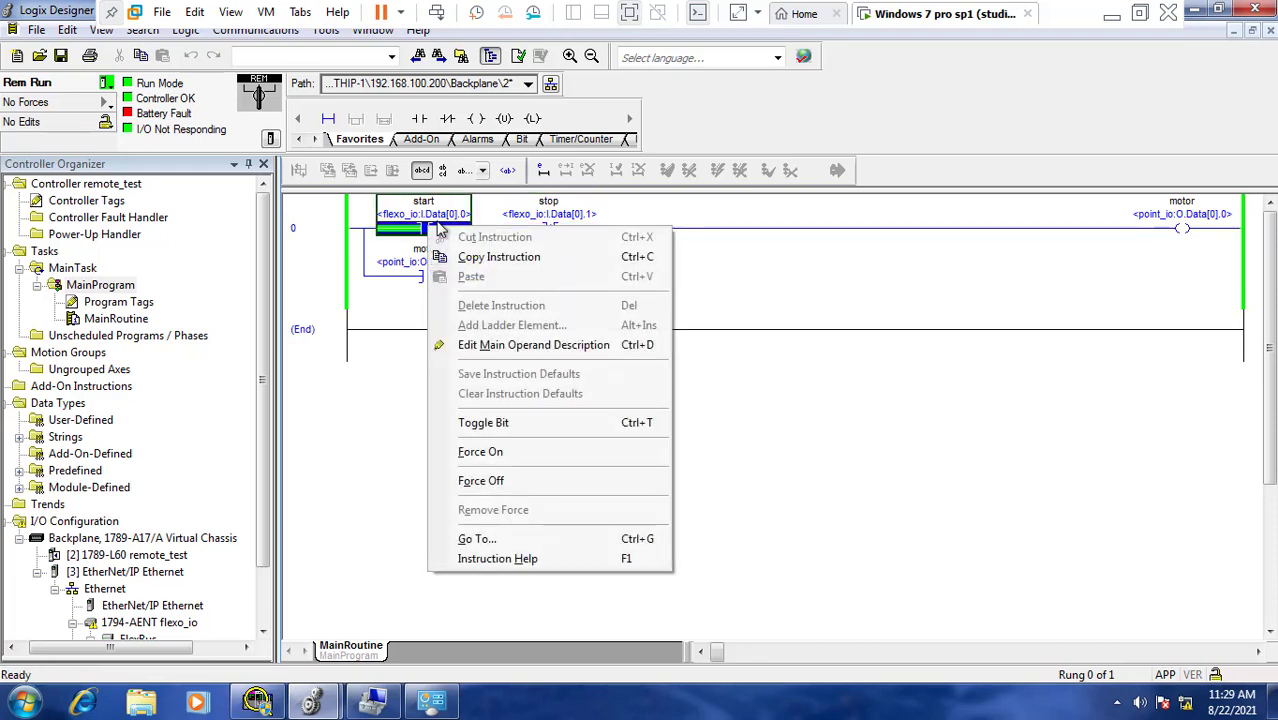
left_click(525, 430)
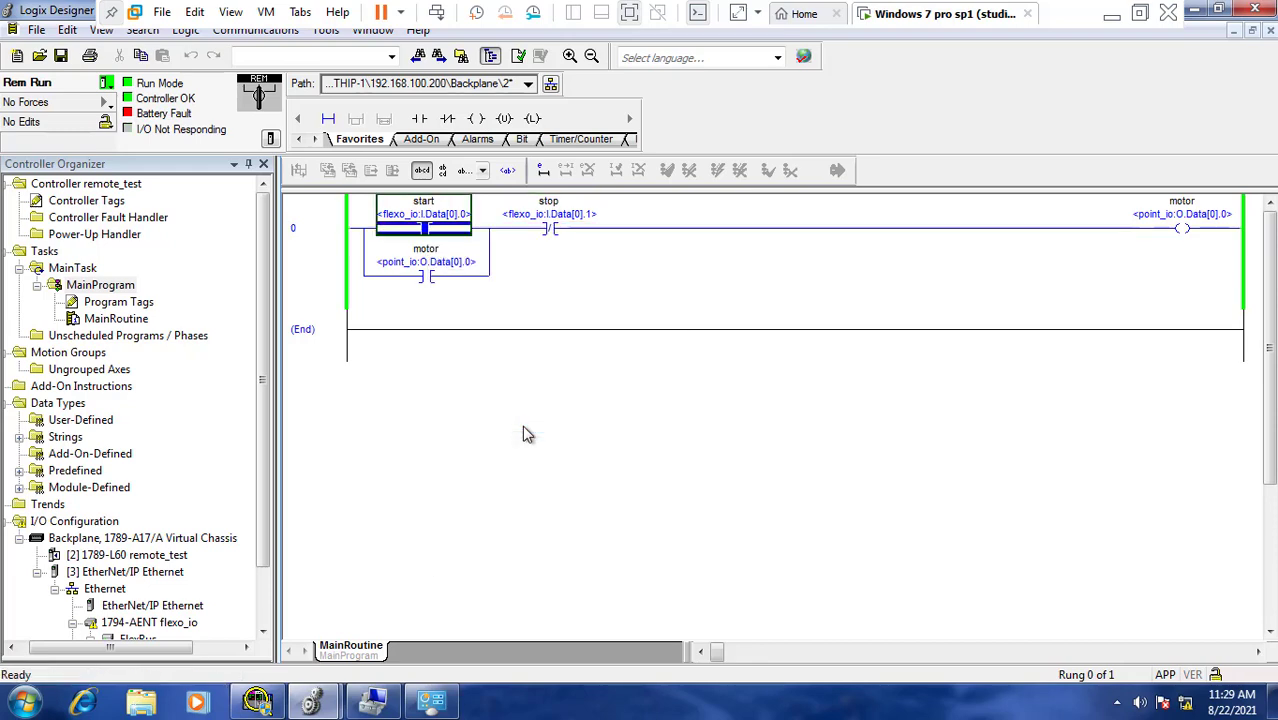
right_click(546, 230)
left_click(606, 425)
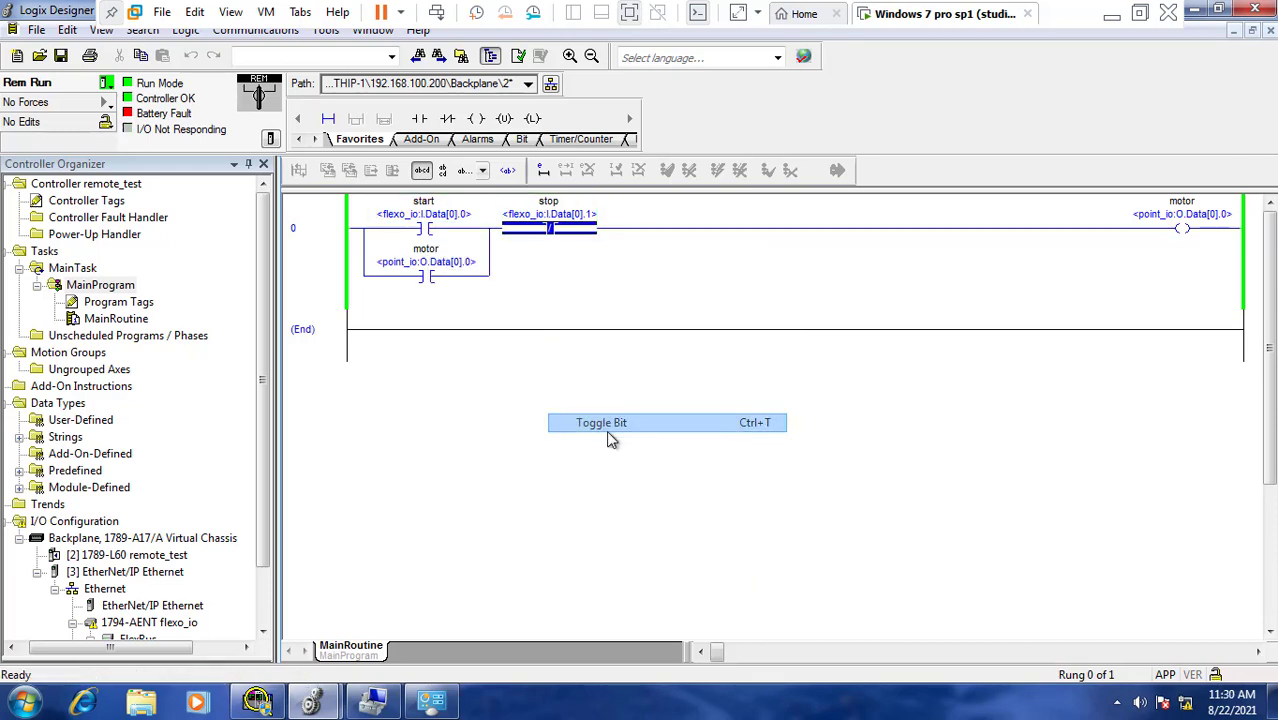
right_click(428, 229)
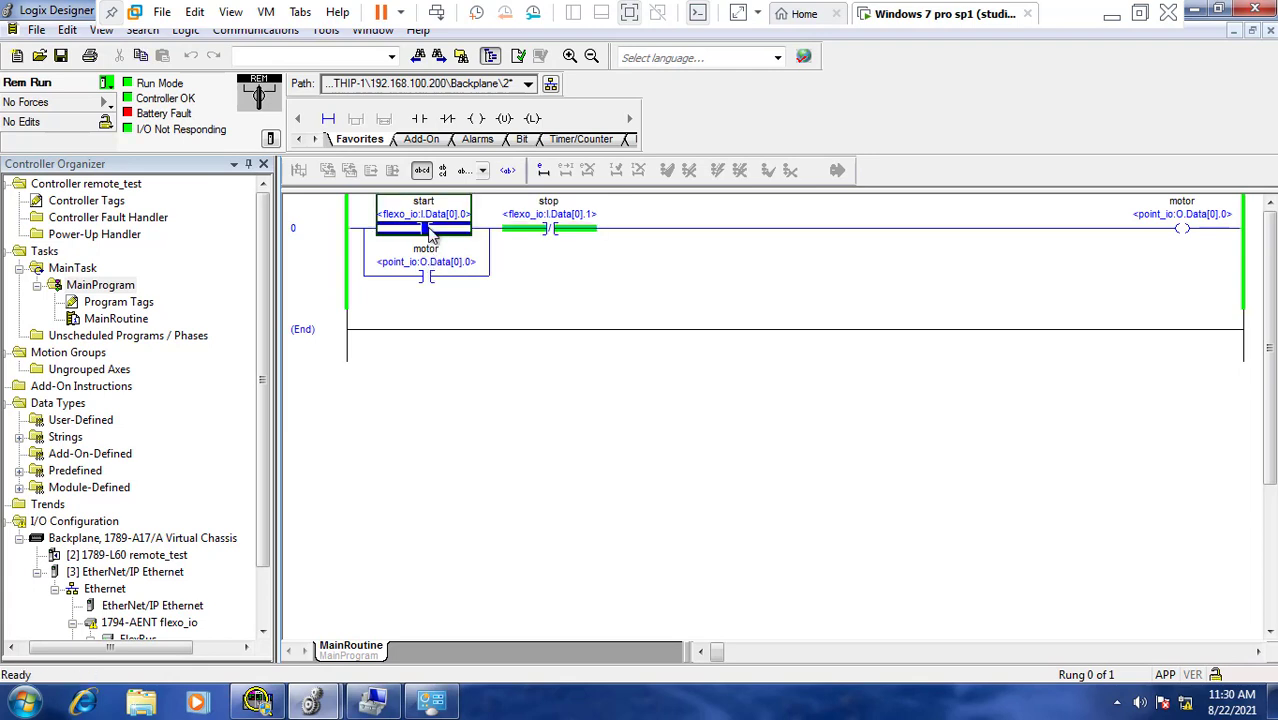
left_click(506, 425)
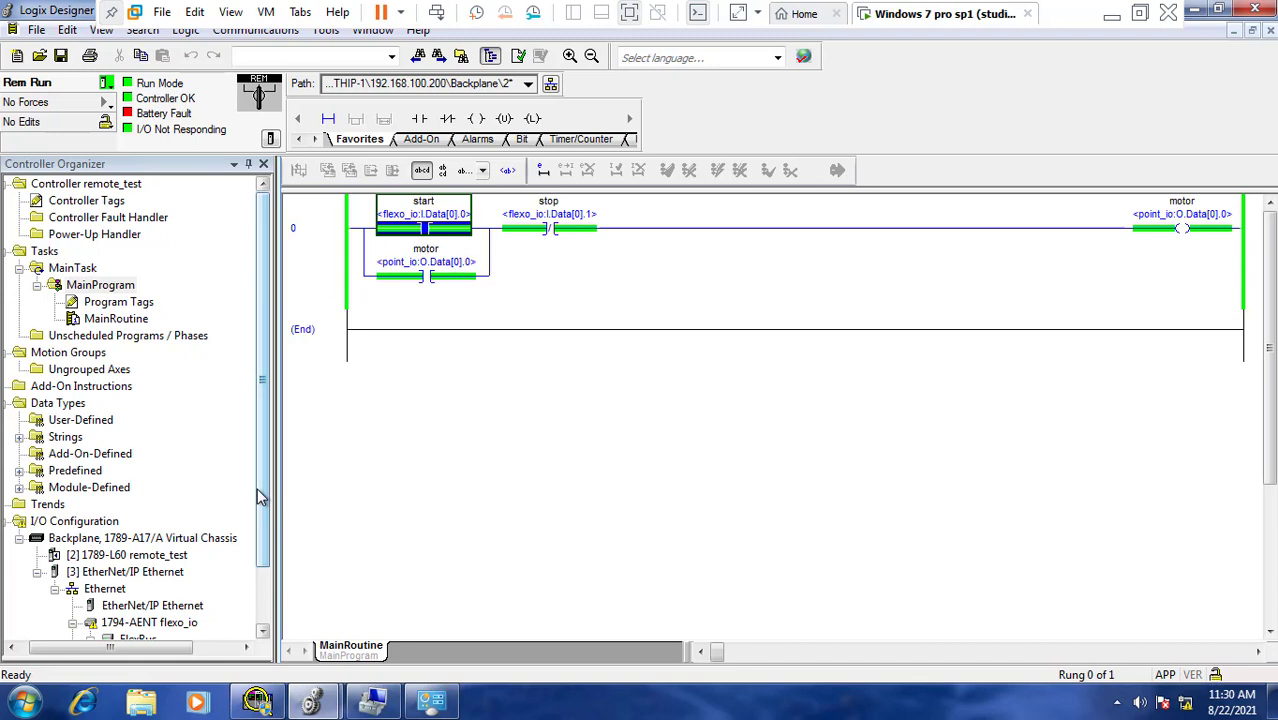
Check the remote modules in the I/O Configuration and the virtual chassis in SoftLogix Chassis Monitor, returning to the remote_test project.
left_click_drag(258, 497, 258, 582)
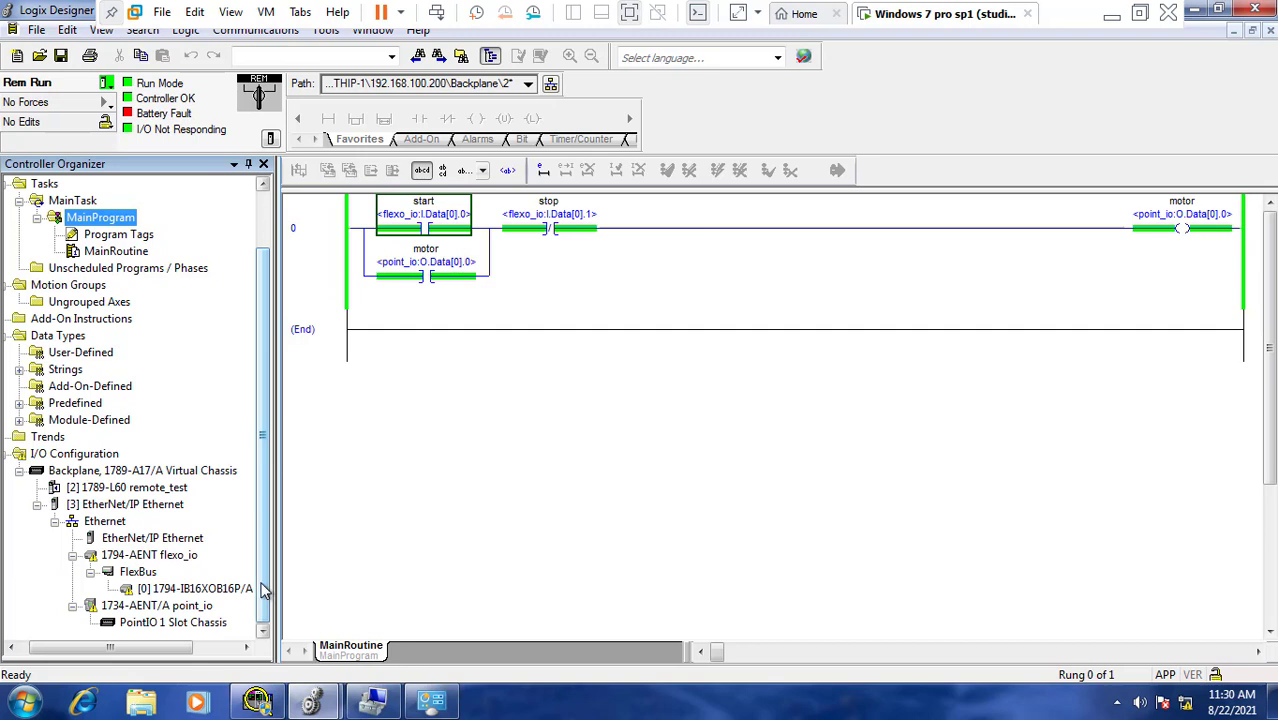
left_click(257, 702)
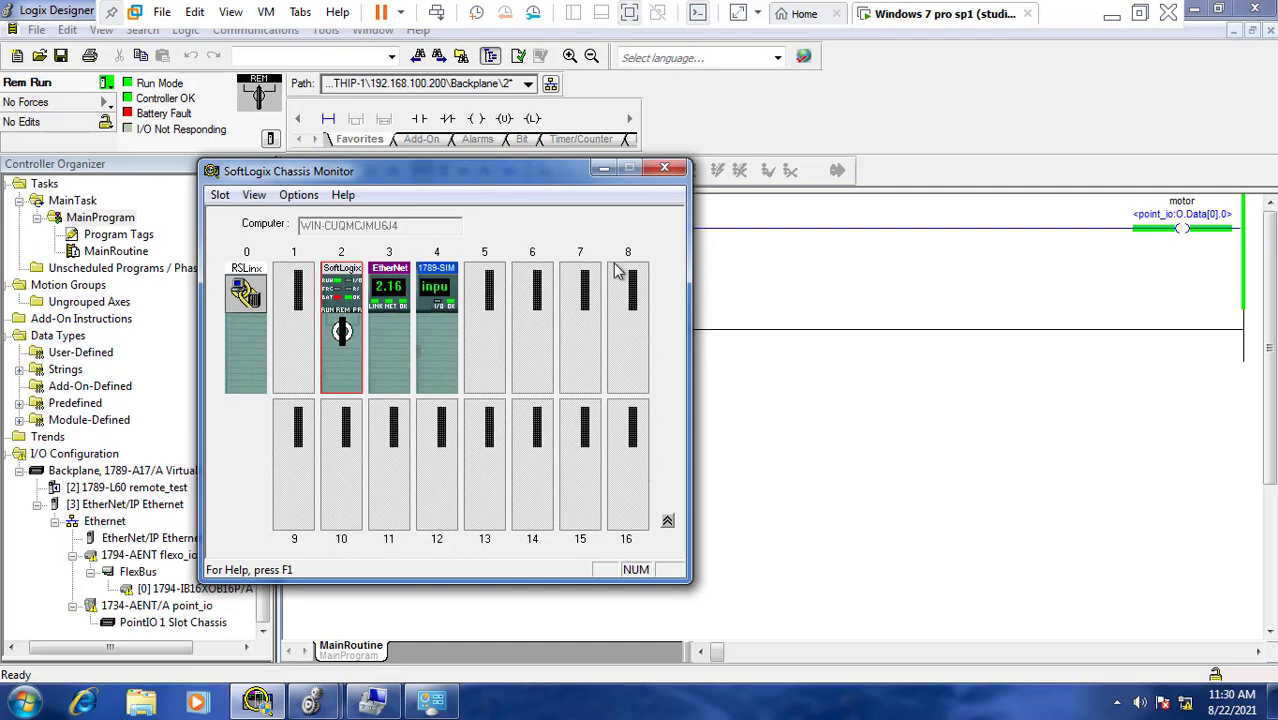
left_click(602, 170)
mouse_move(312, 703)
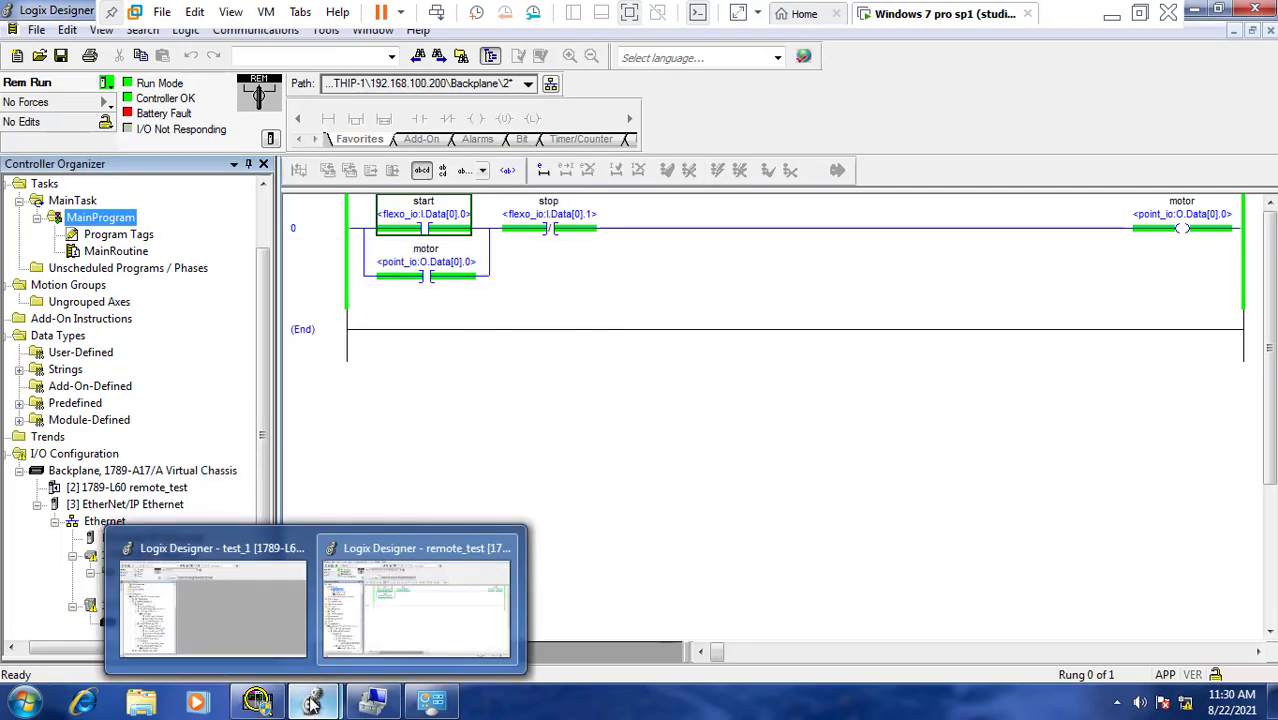
left_click(420, 601)
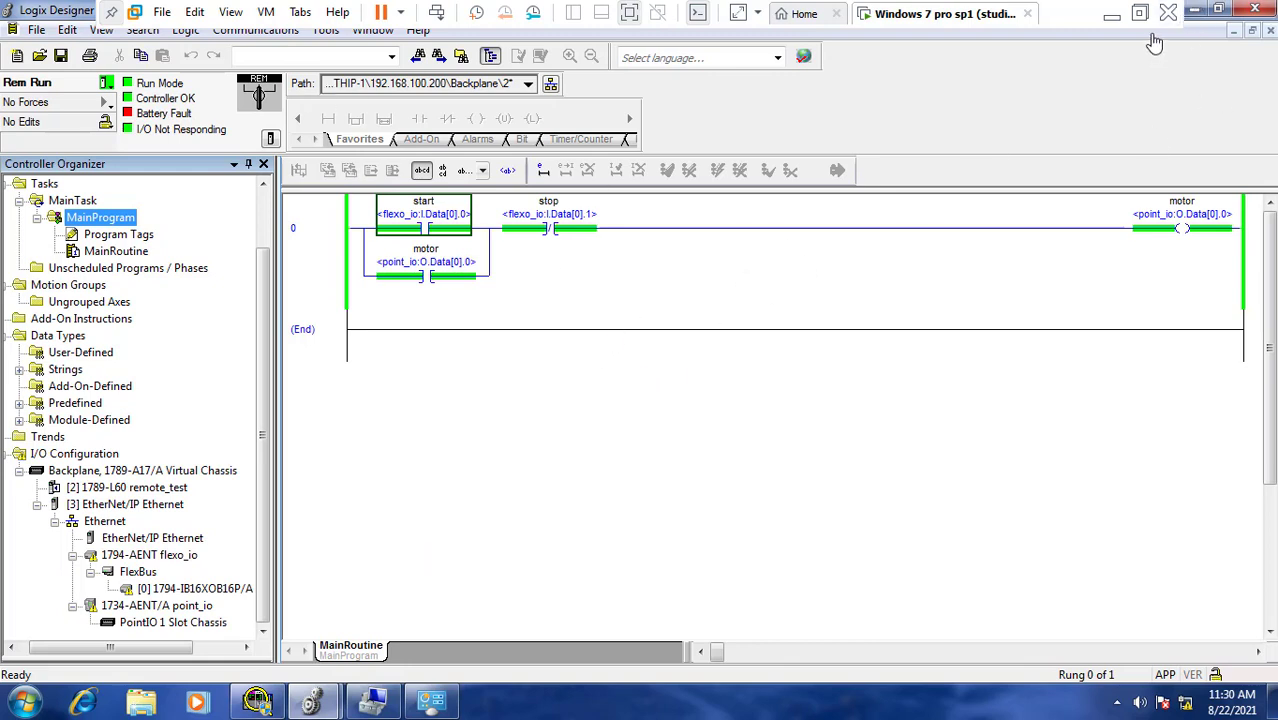
left_click(1200, 12)
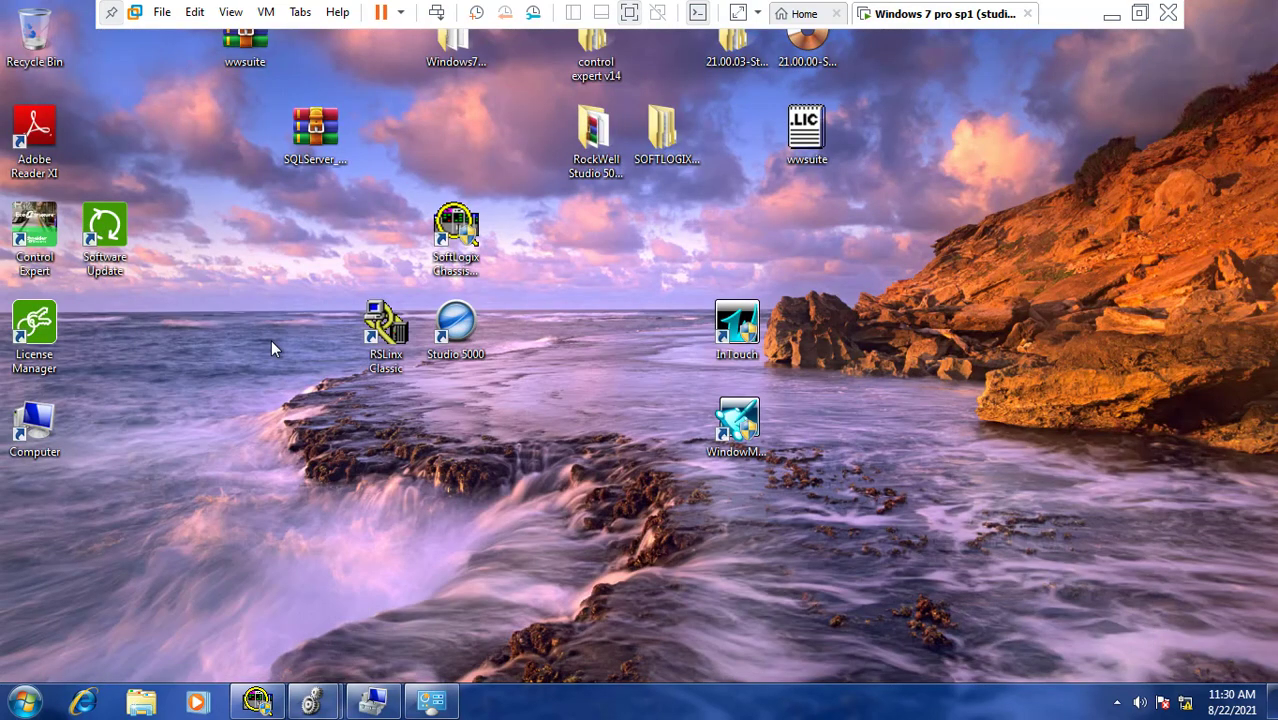
double_click(458, 229)
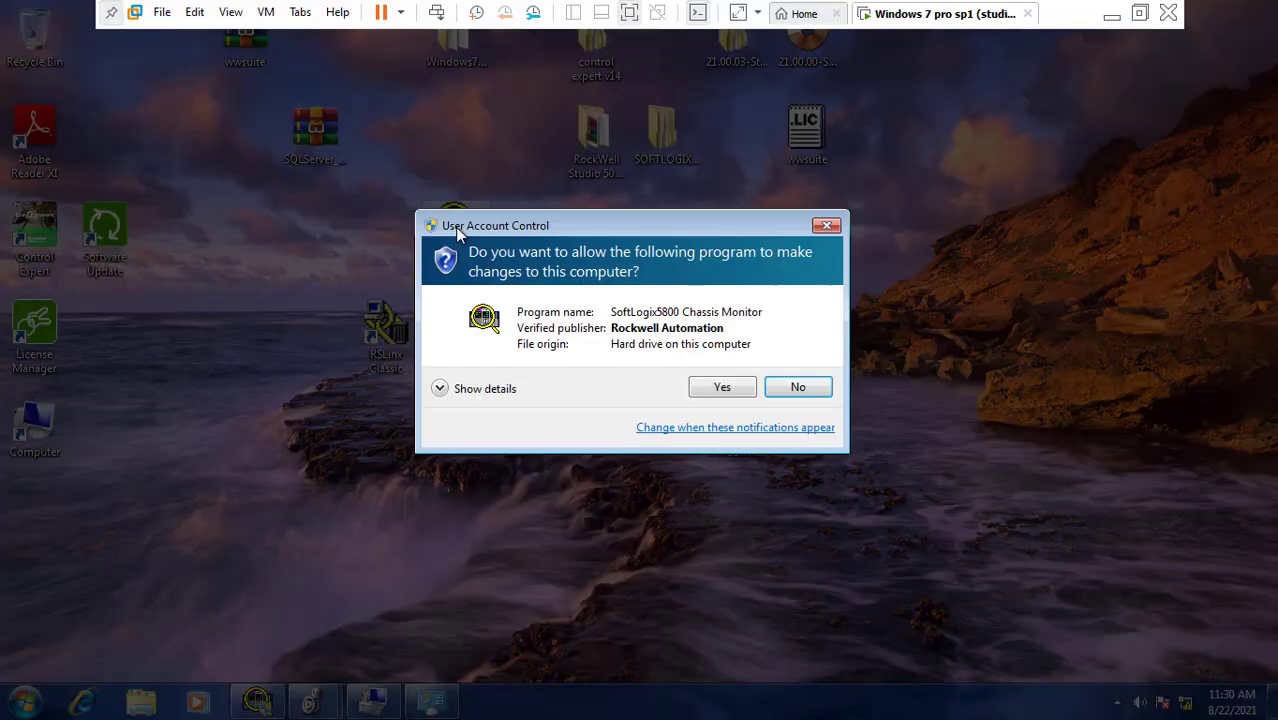
left_click(806, 387)
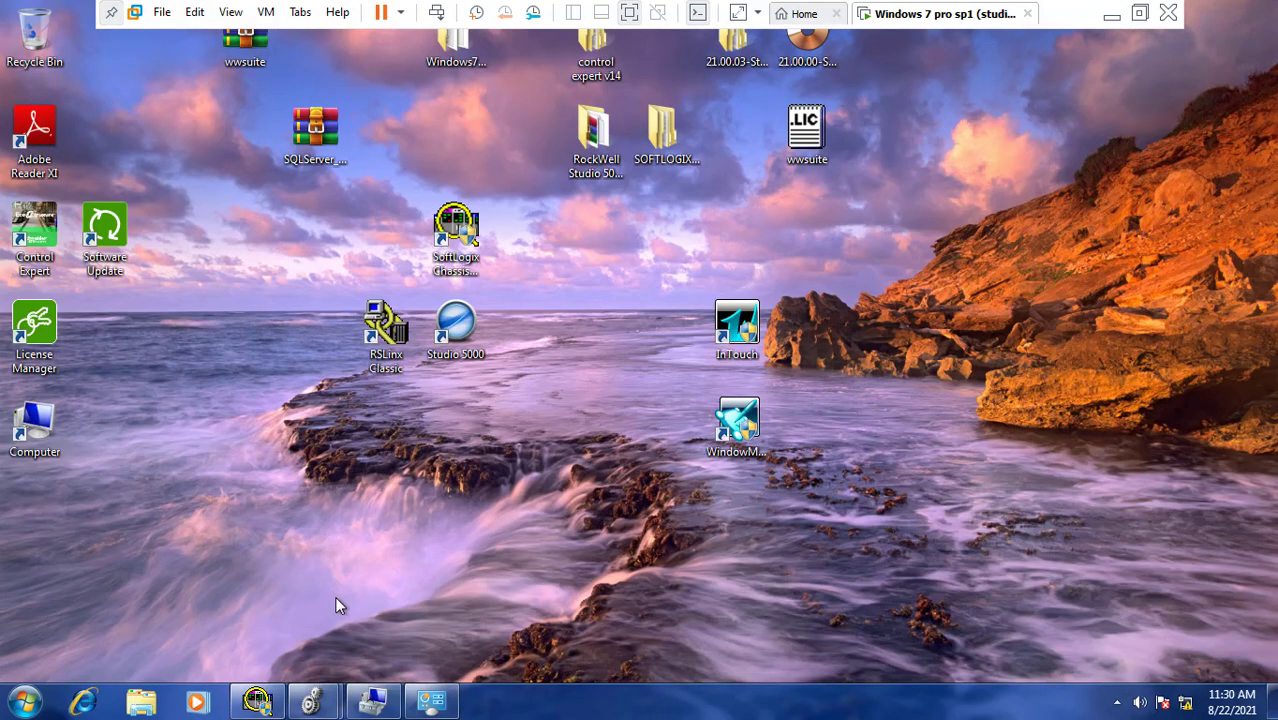
Review the module types available for slot 5 in SoftLogix Chassis Monitor and the 1789-L60 controller's general settings, without creating a module.
left_click(262, 706)
right_click(482, 334)
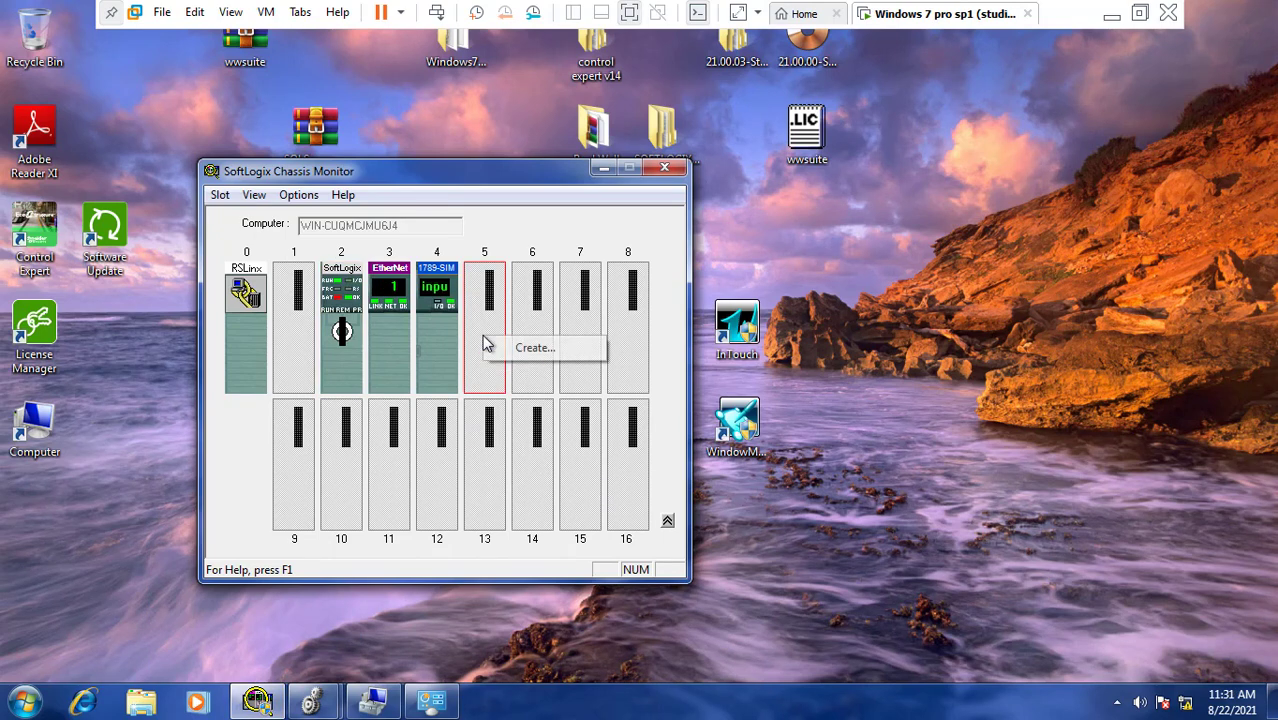
left_click(554, 351)
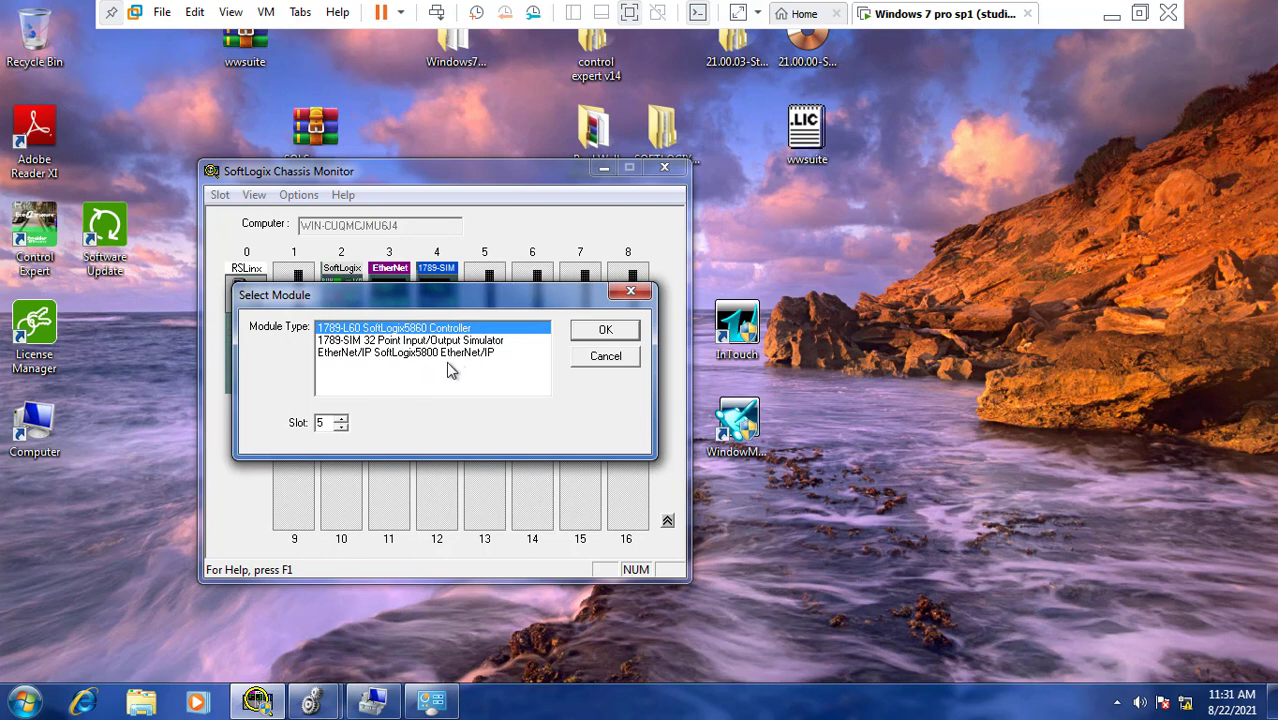
left_click(606, 331)
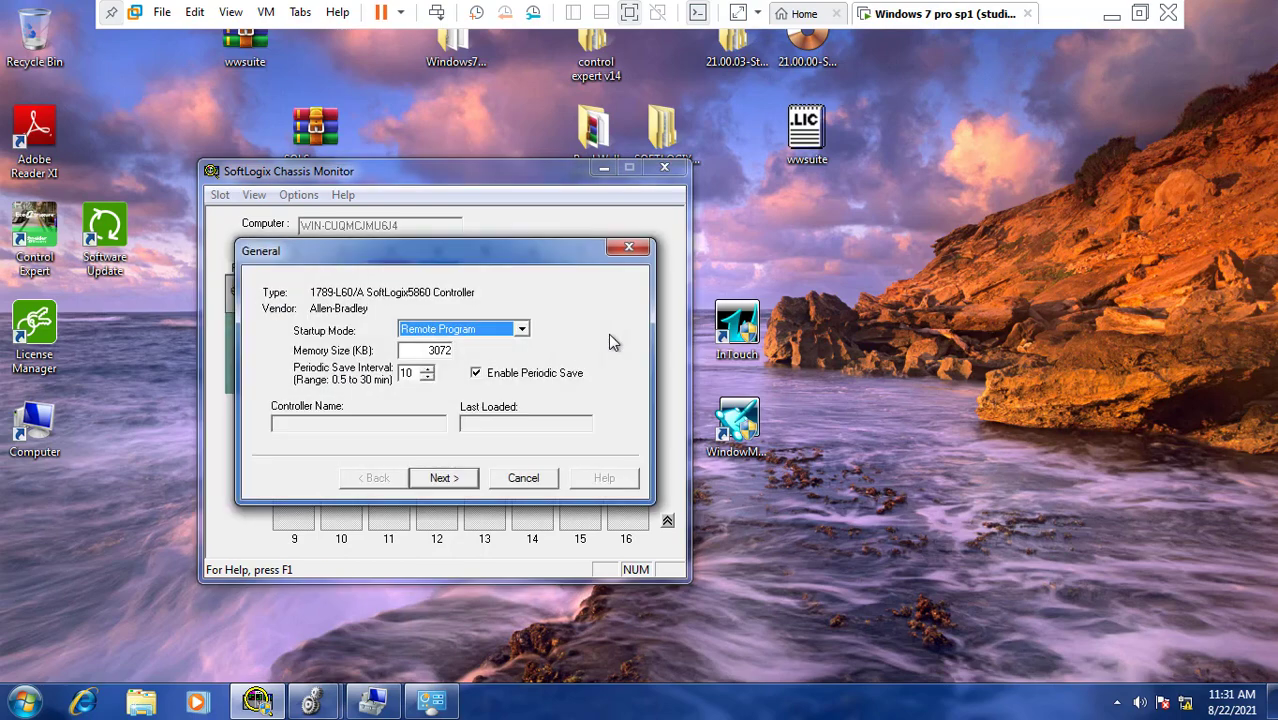
left_click(520, 477)
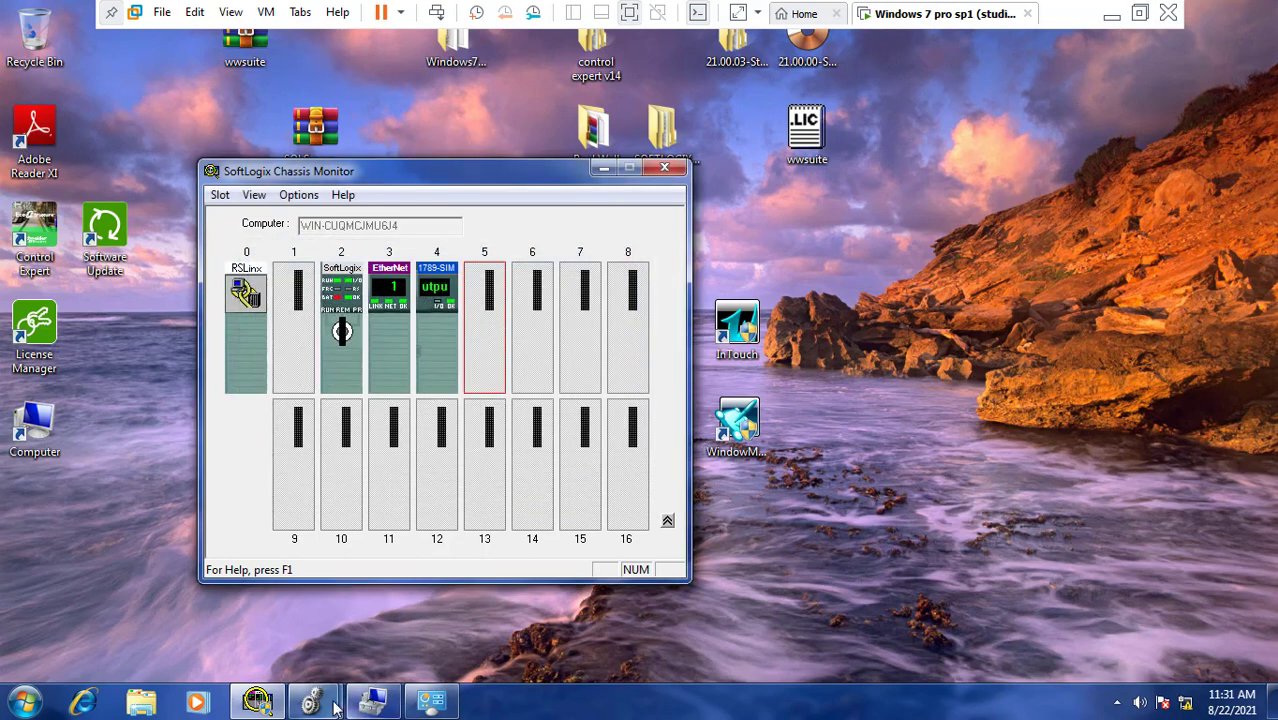
Switch back to the remote_test project and check the properties of the slot 3 EtherNet/IP module without changing them.
mouse_move(336, 707)
left_click(357, 611)
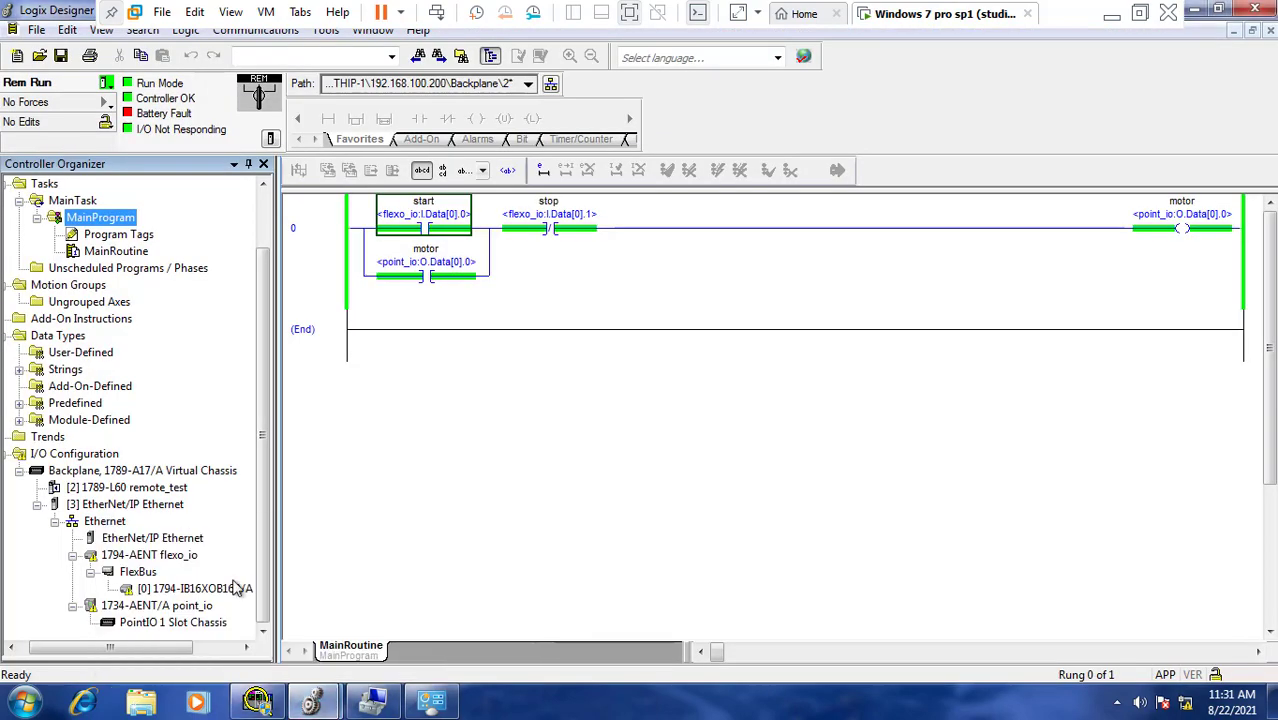
right_click(107, 526)
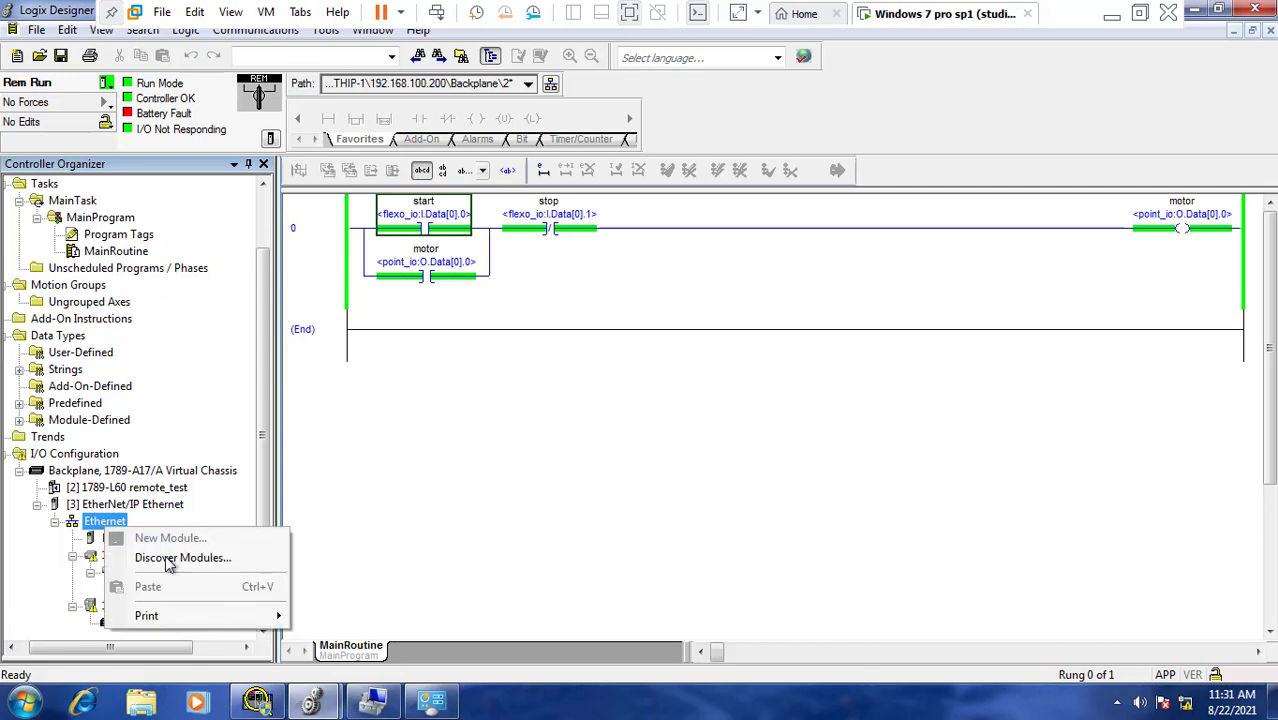
double_click(110, 516)
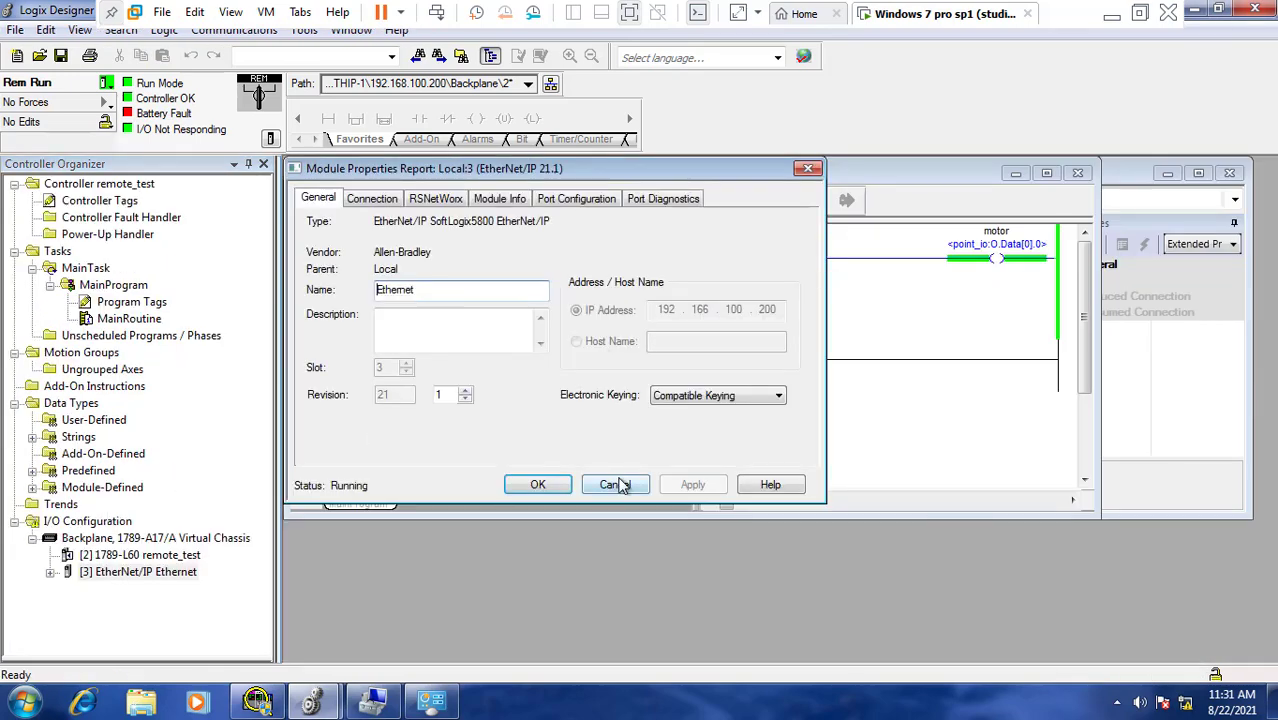
left_click(616, 485)
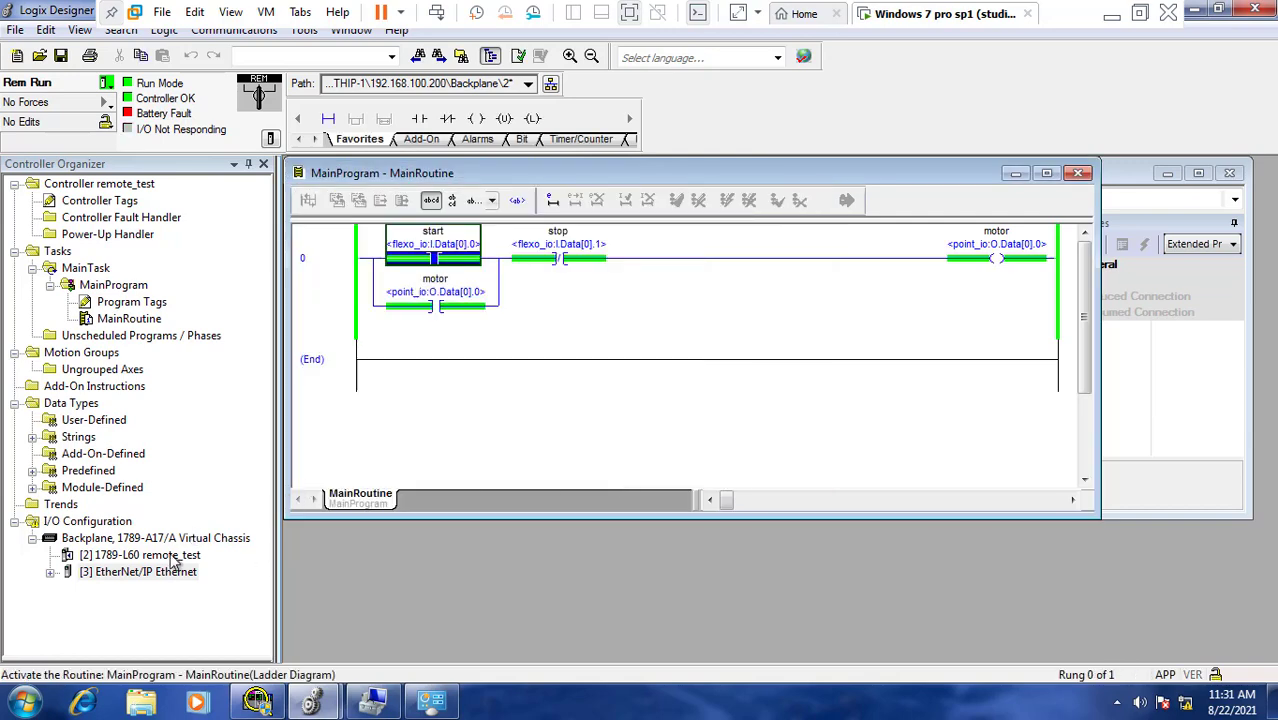
Expand the slot 3 EtherNet/IP branch in the I/O Configuration and maximize the MainRoutine window.
left_click(51, 577)
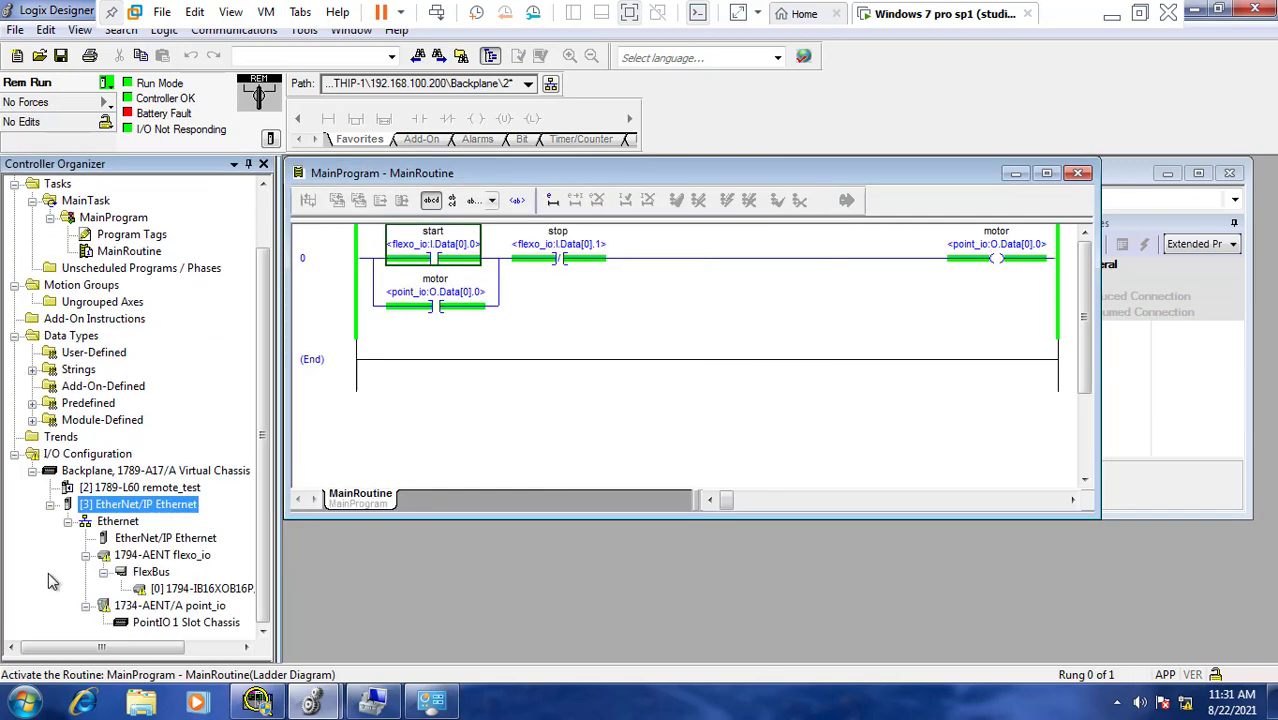
right_click(112, 508)
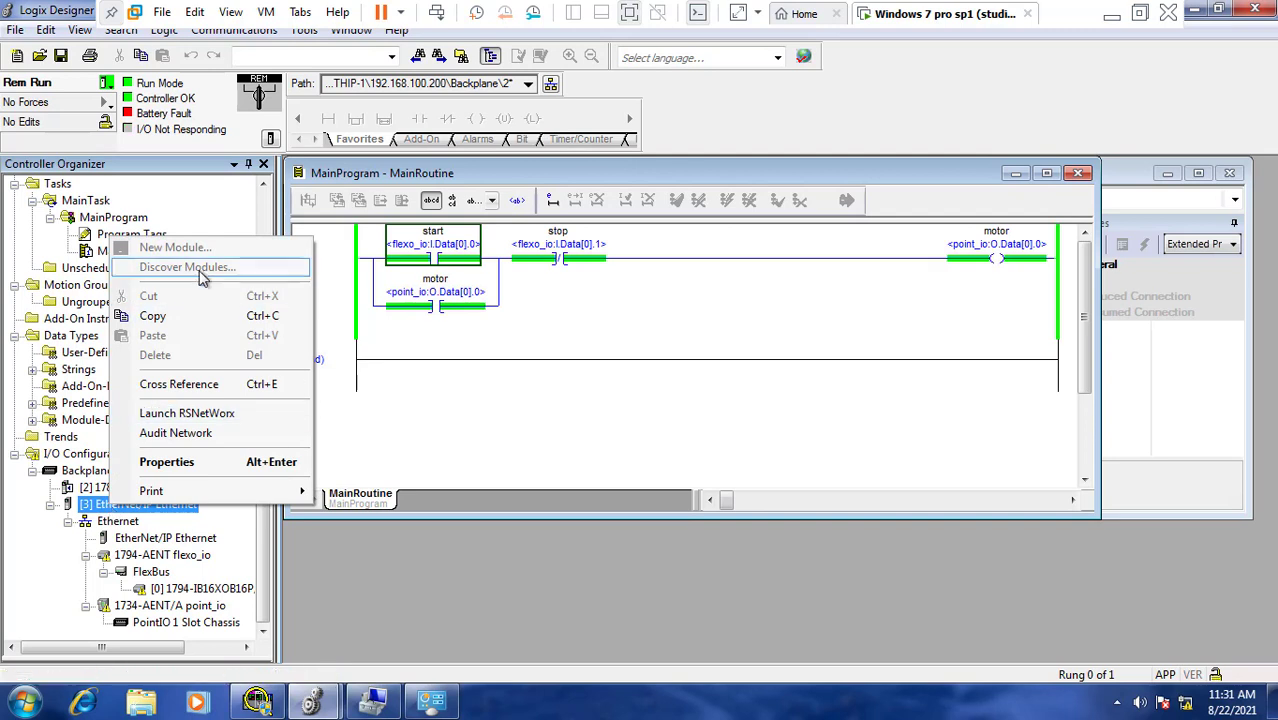
left_click(40, 551)
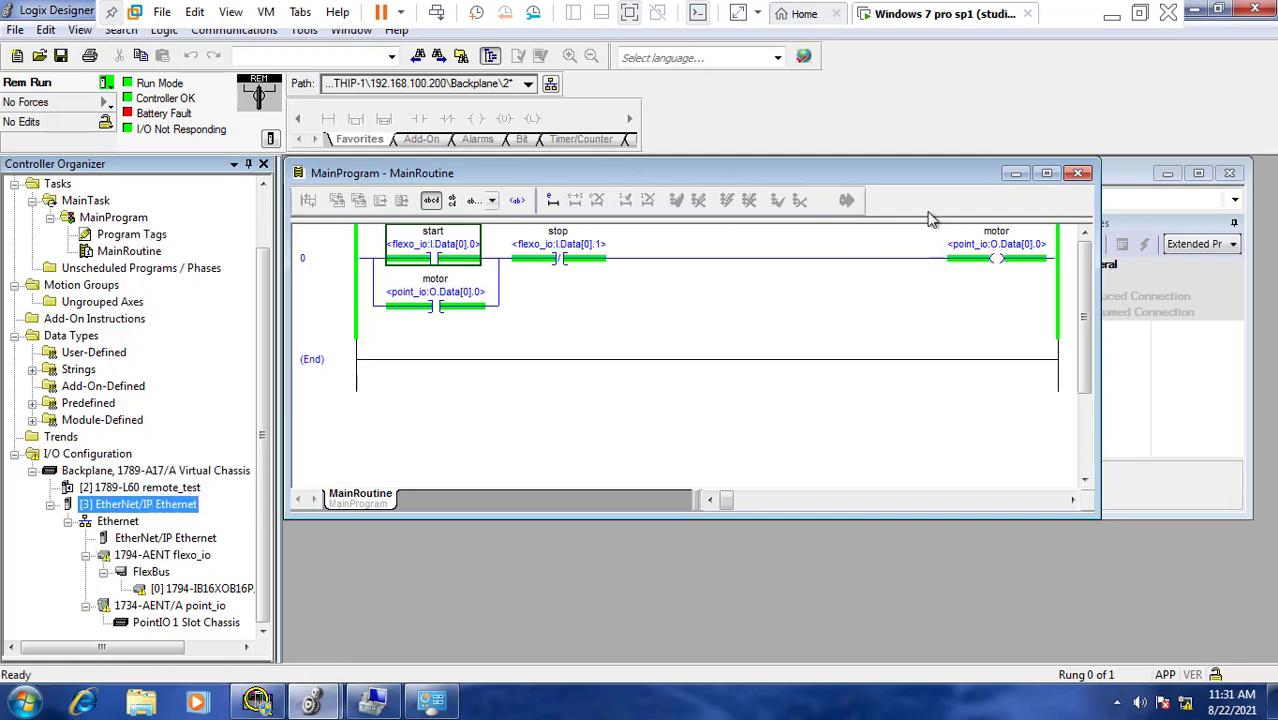
left_click(1046, 173)
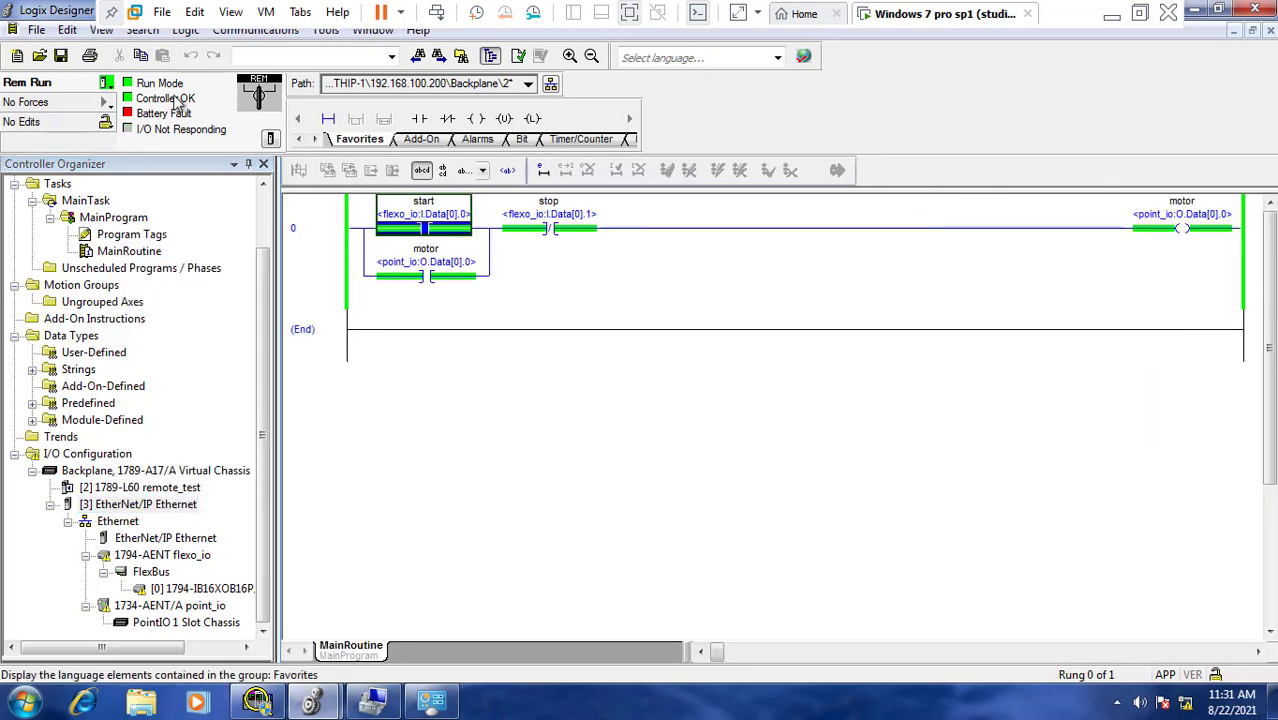
Take the project offline and open the new module catalog for the Ethernet network.
left_click(106, 82)
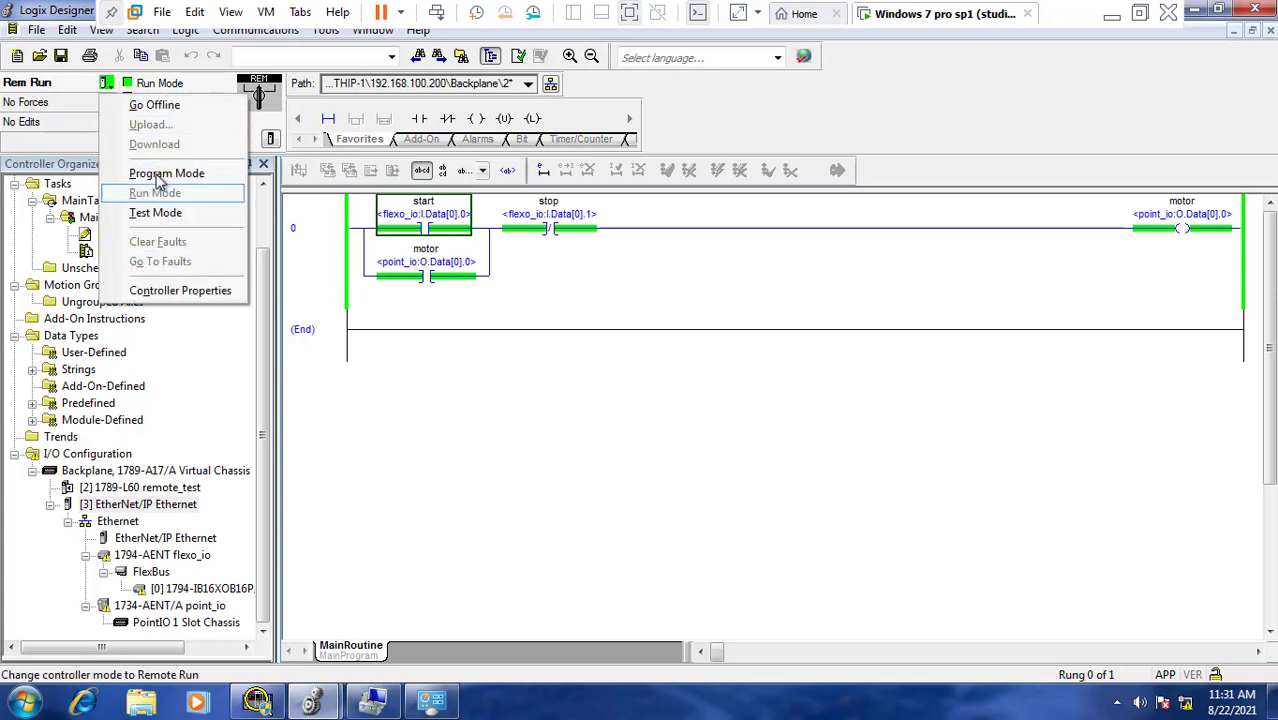
left_click(150, 105)
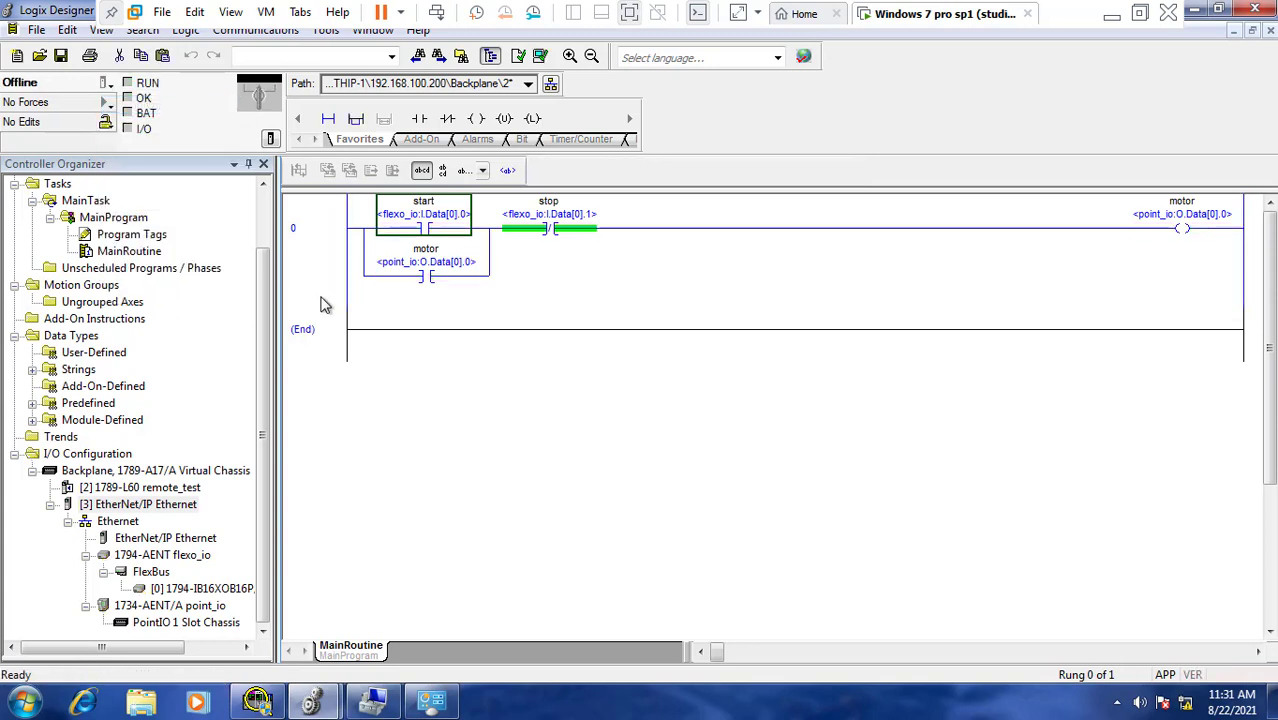
left_click(120, 521)
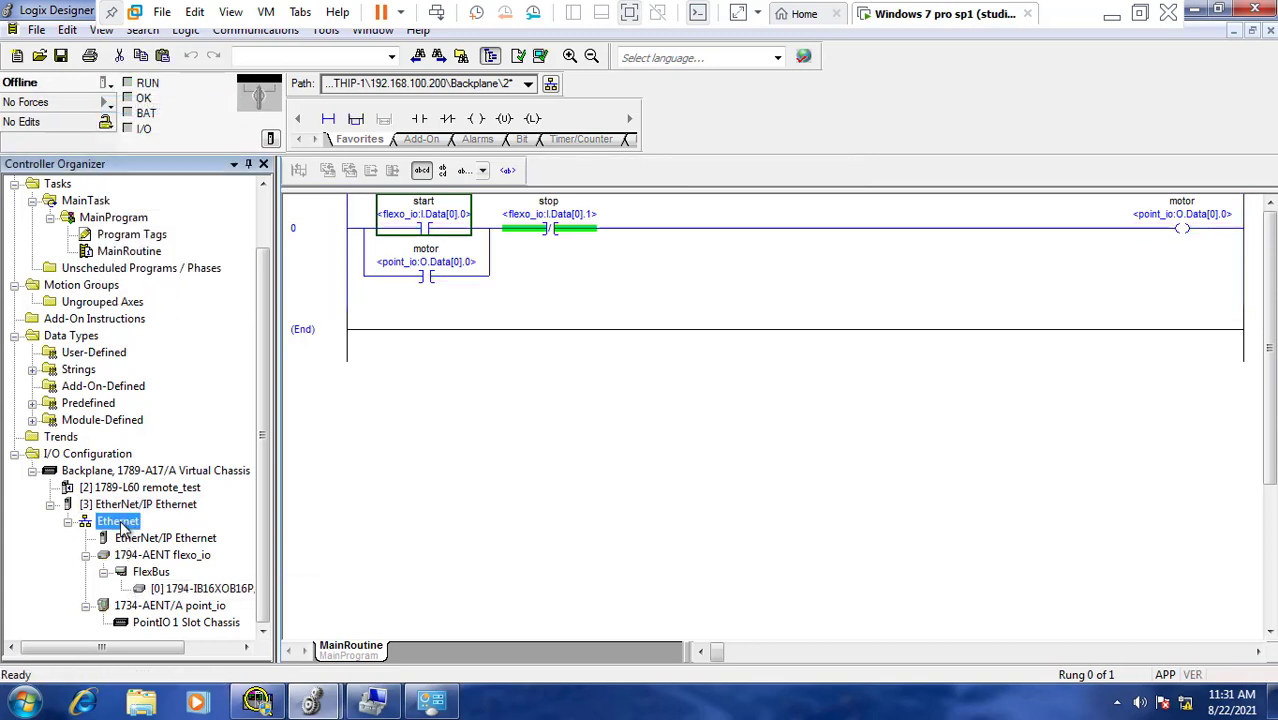
right_click(128, 522)
left_click(172, 530)
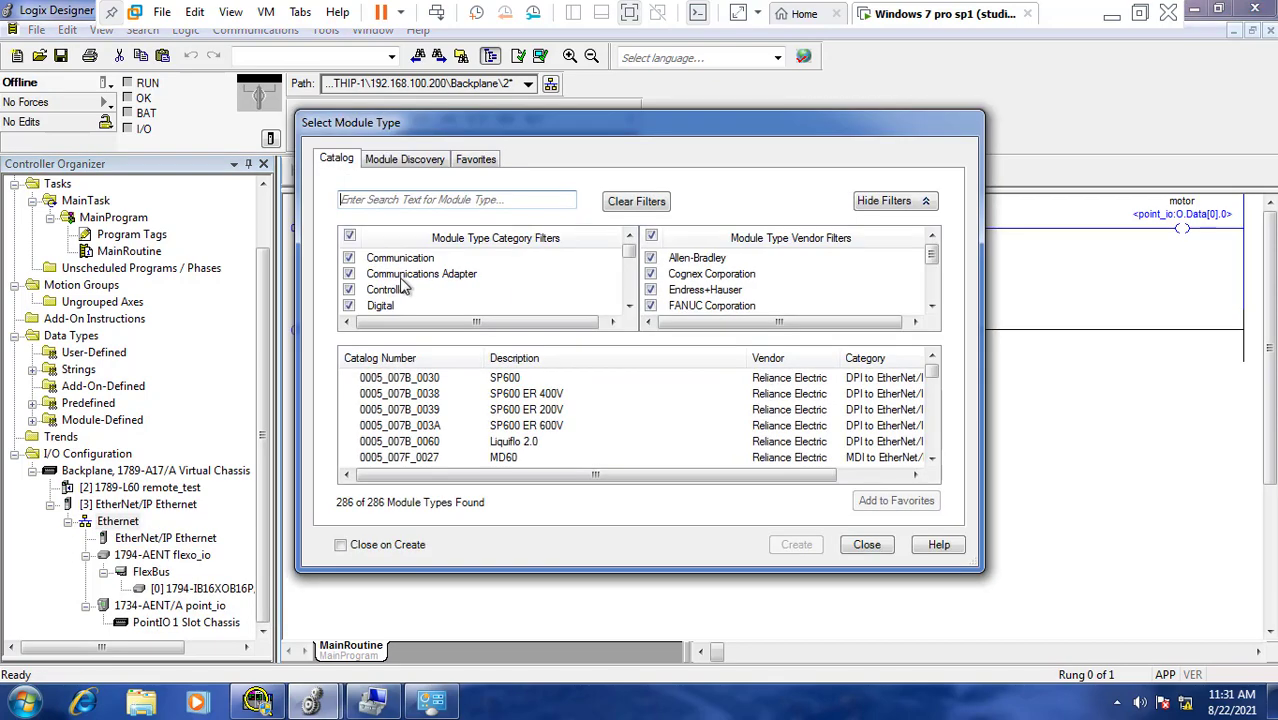
Clear all module category filters, examine the categories offered for the Ethernet network, and close the catalog without adding a module.
left_click(349, 236)
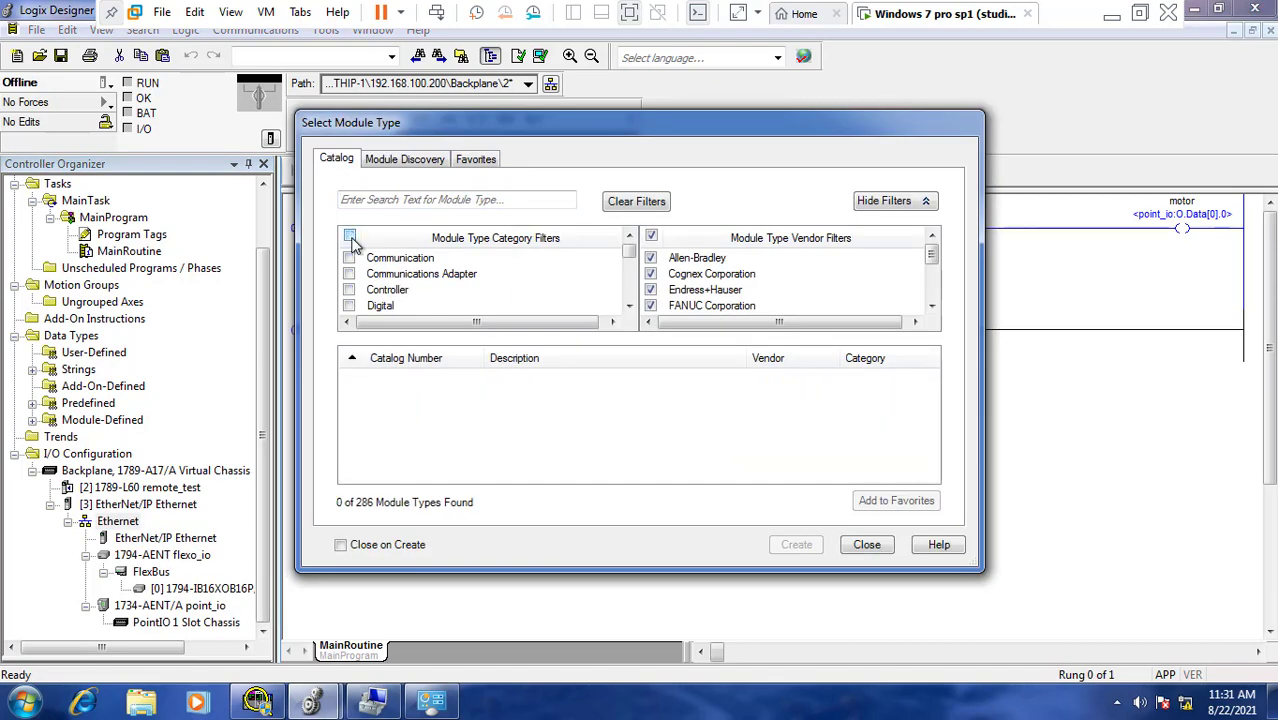
left_click(629, 305)
left_click(629, 305)
left_click(629, 305)
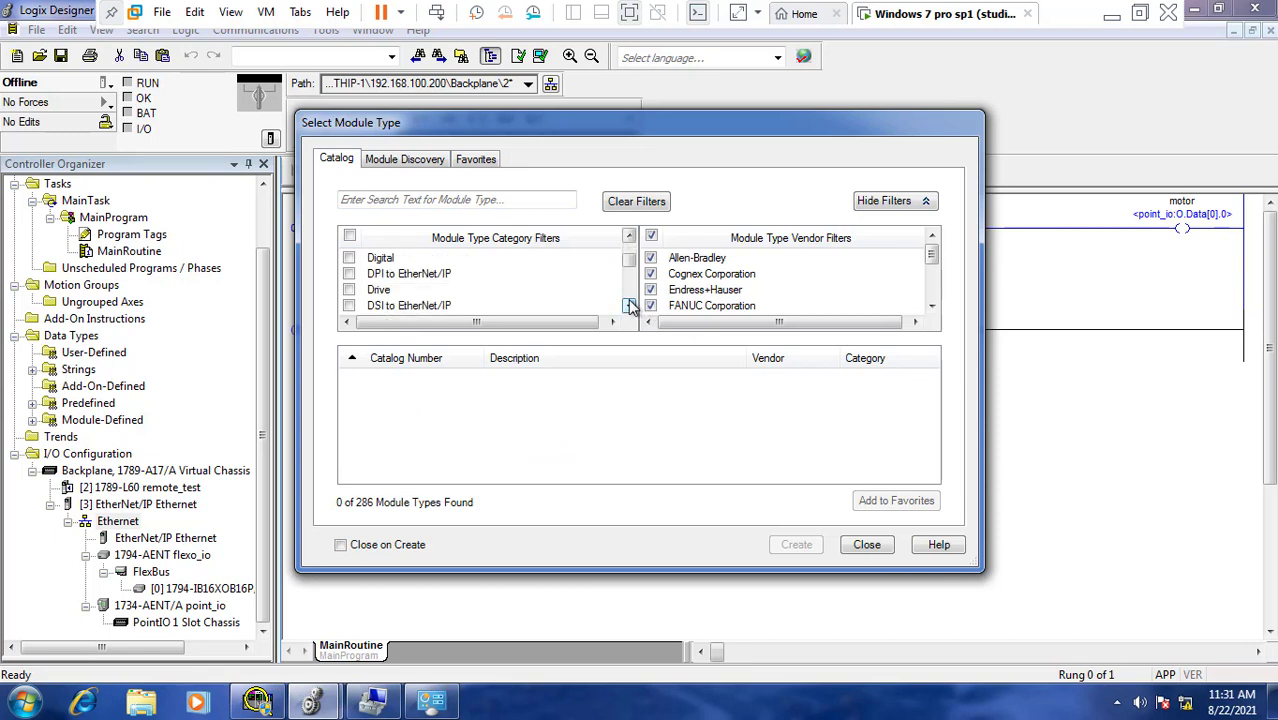
left_click(629, 305)
left_click(629, 305)
left_click(629, 305)
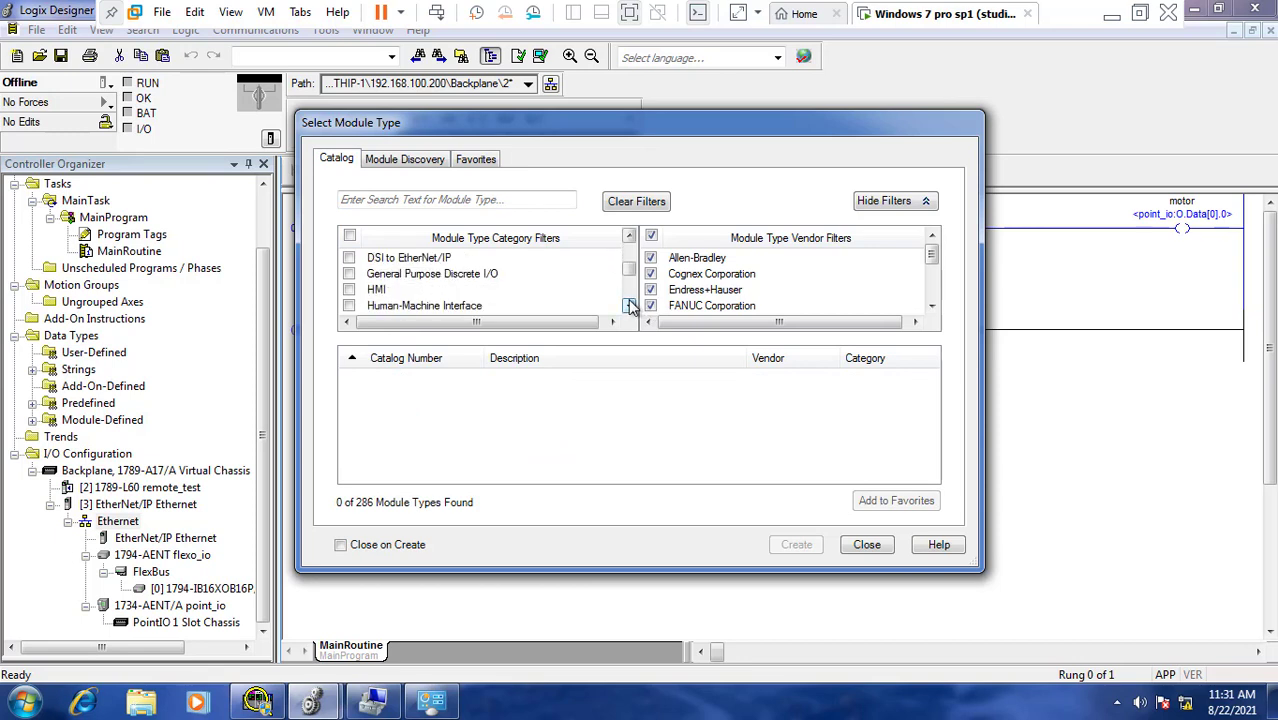
left_click_drag(630, 279, 633, 252)
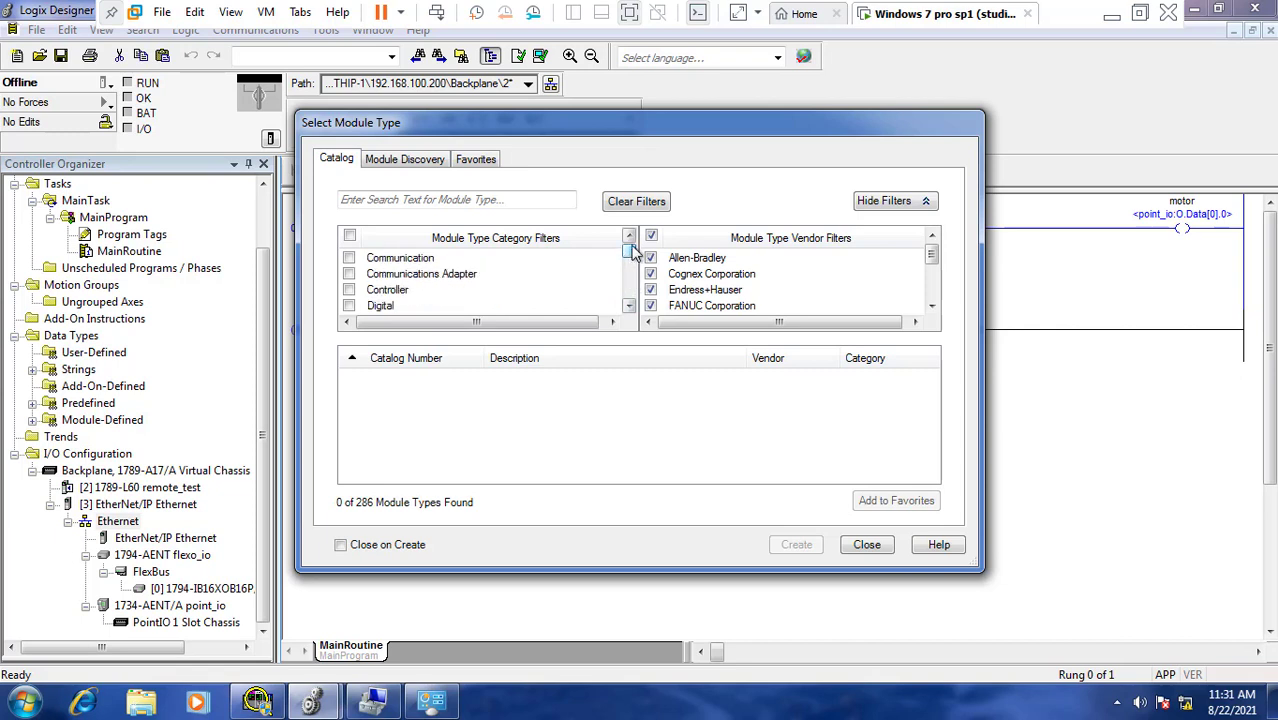
left_click(629, 305)
left_click(629, 305)
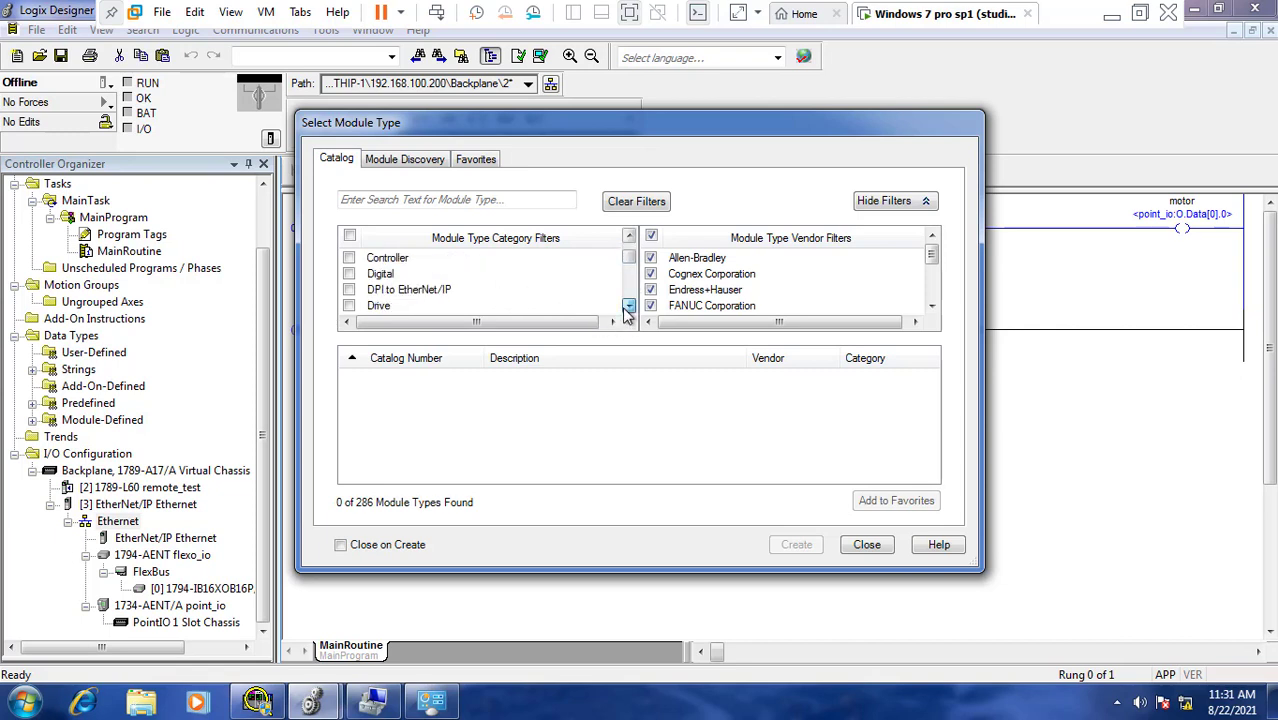
left_click(629, 305)
left_click(629, 305)
left_click(629, 305)
left_click(629, 305)
left_click(629, 305)
left_click(629, 305)
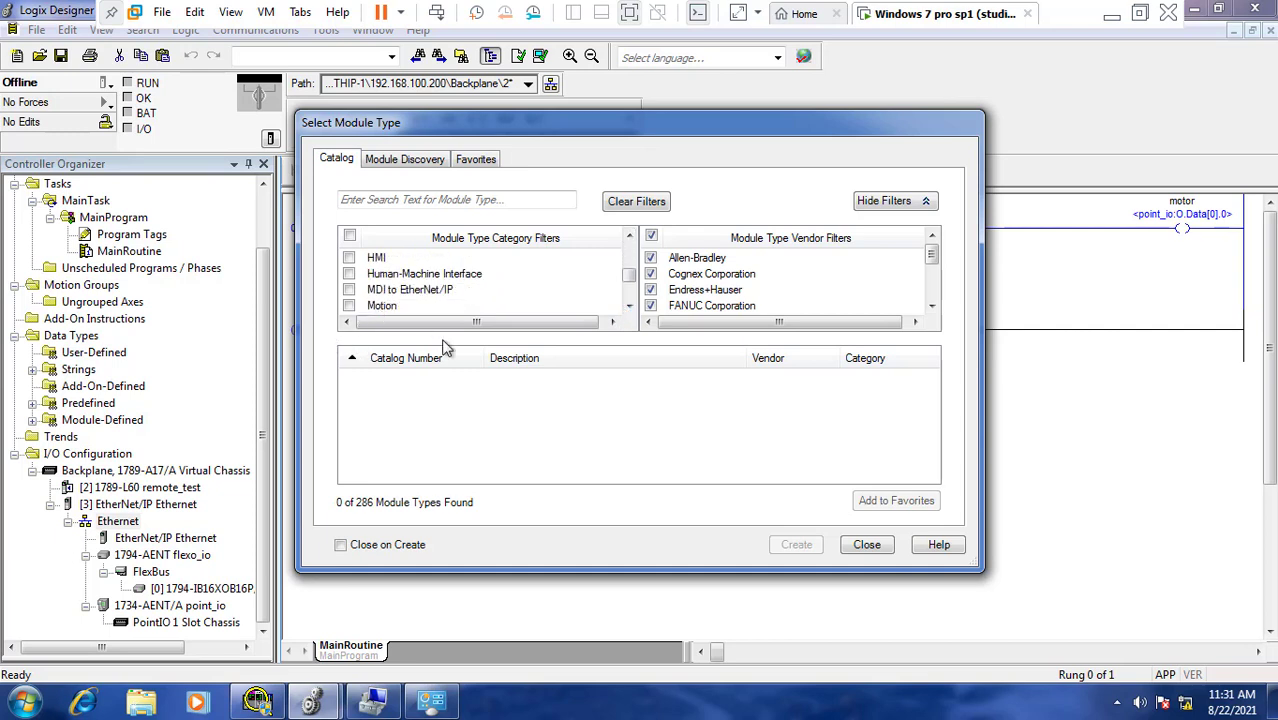
left_click(867, 544)
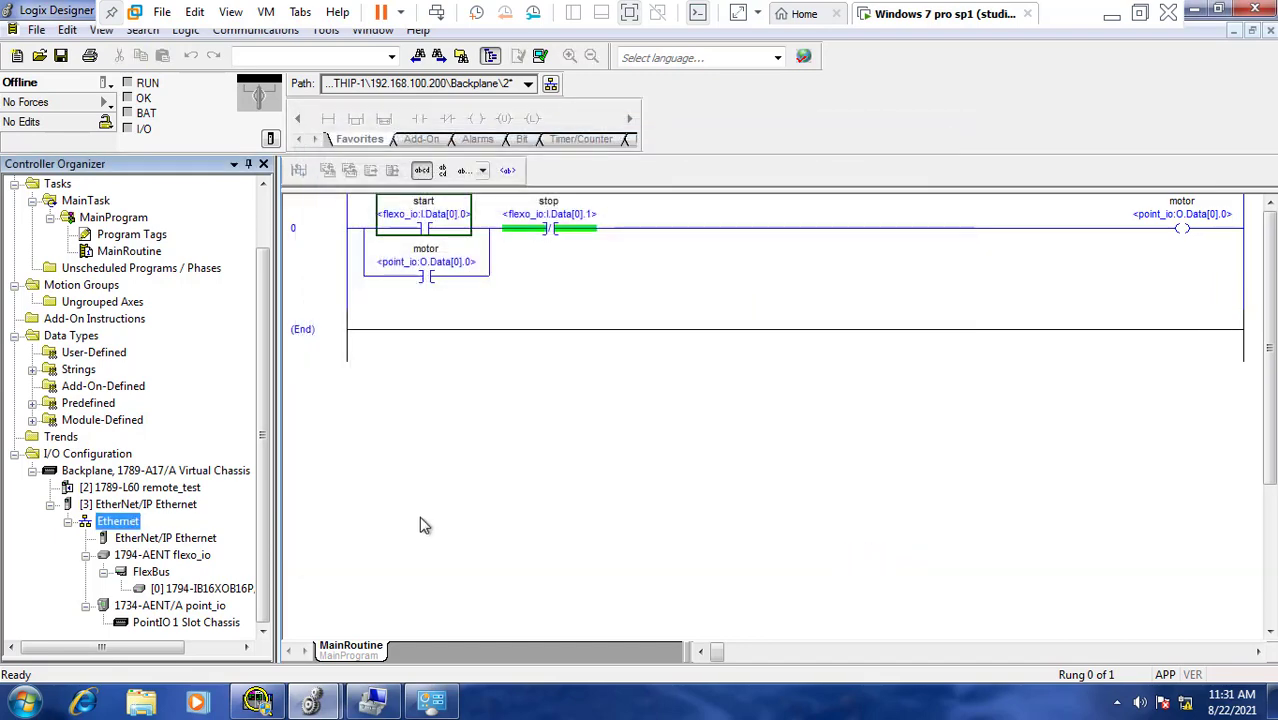
Review the catalog of I/O modules available for the 1794-AENT flexo_io adapter without adding one.
right_click(150, 555)
left_click(215, 344)
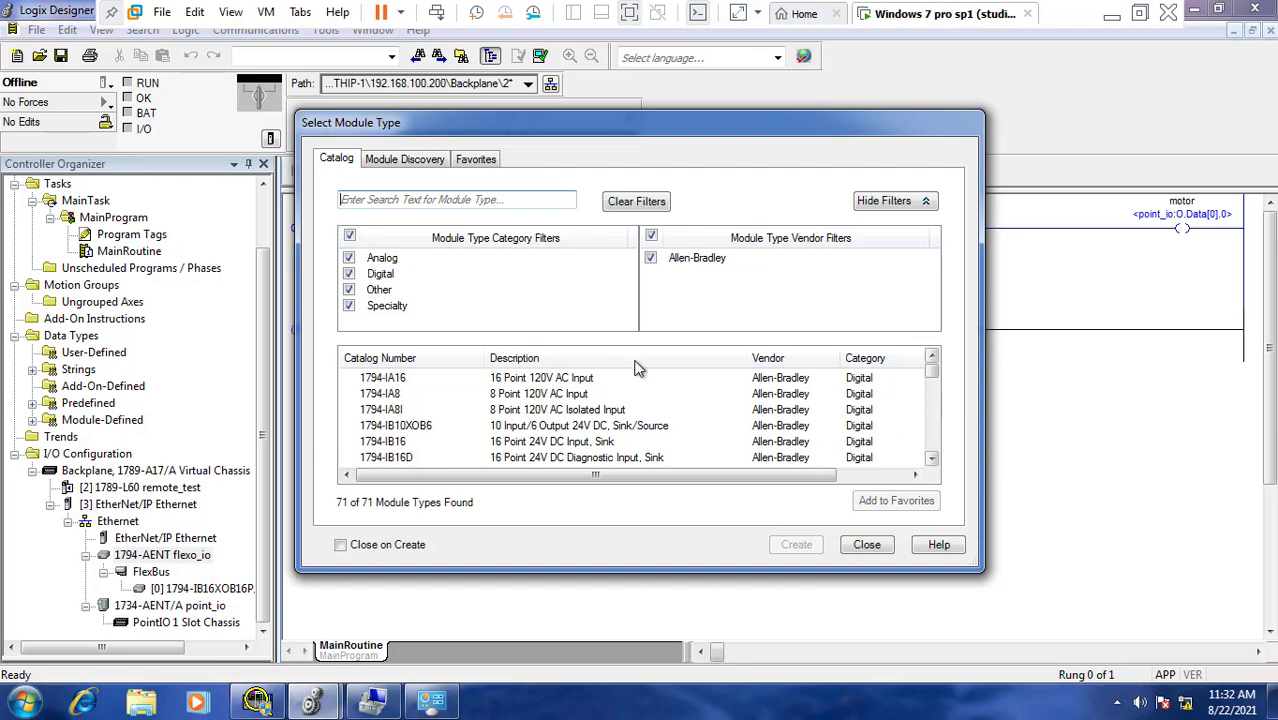
left_click(866, 545)
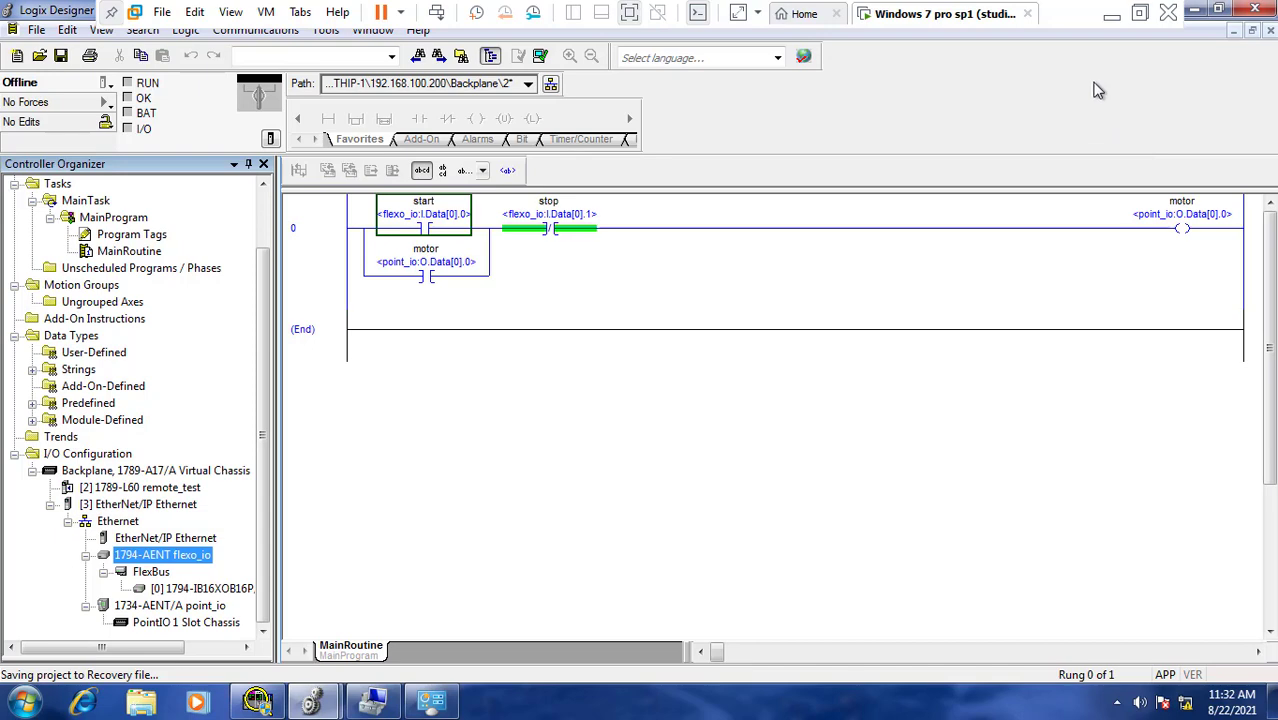
left_click(1142, 15)
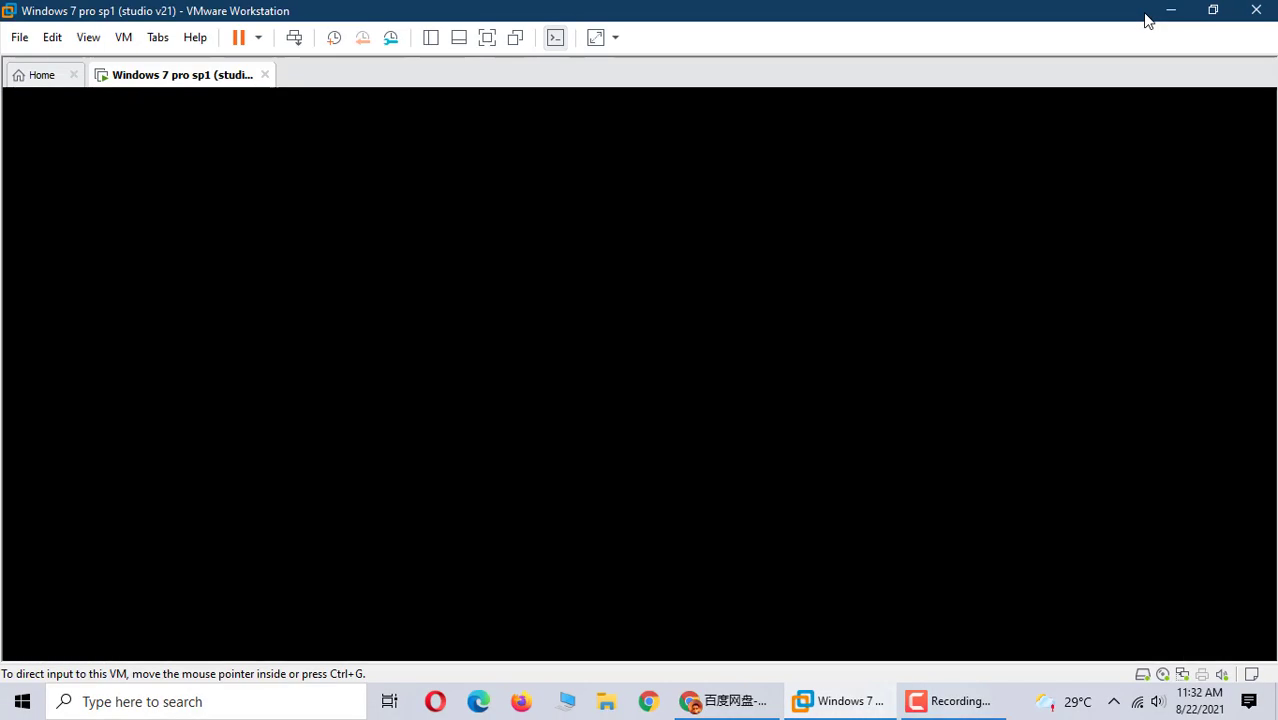
left_click(966, 700)
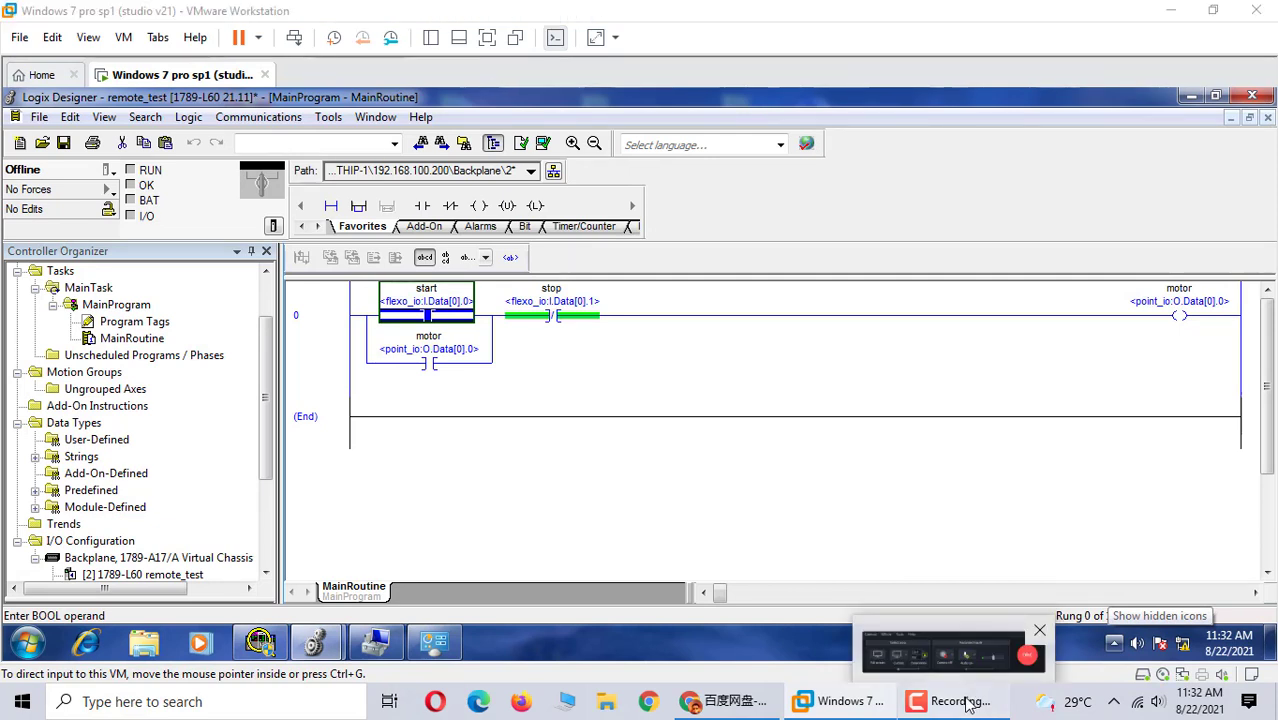